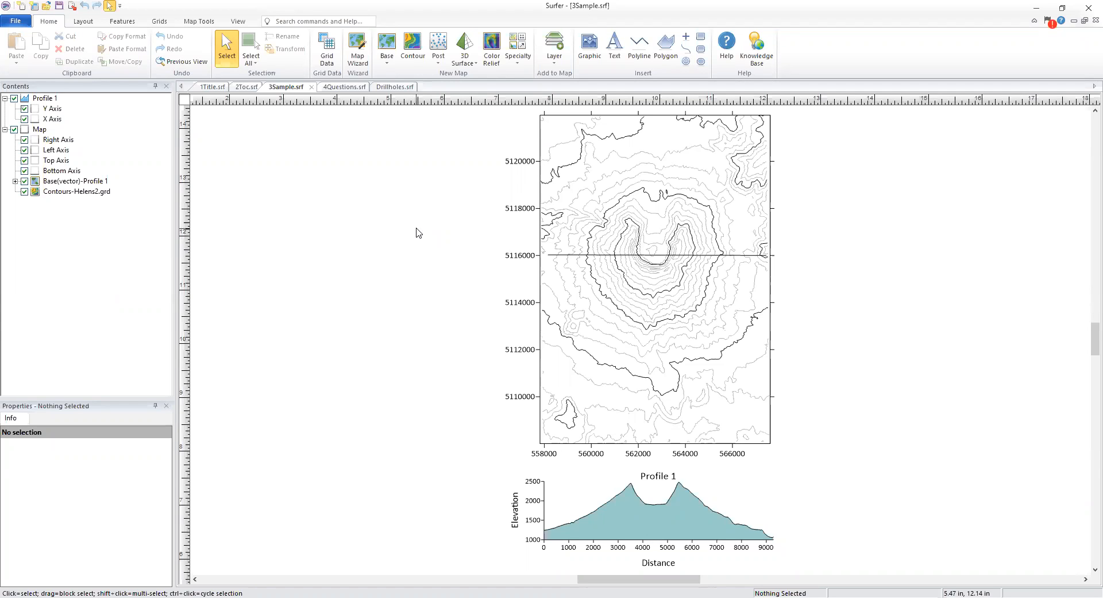
# Create a new plot containing a contour map of the LowerUnit.grd grid
pyautogui.click(23, 10)
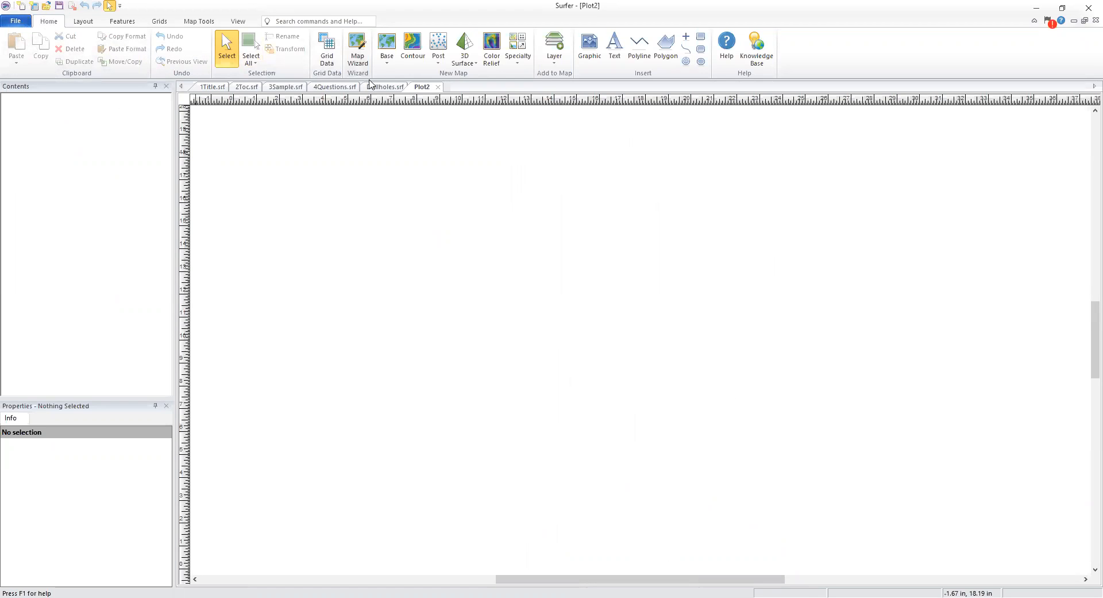
pyautogui.click(411, 45)
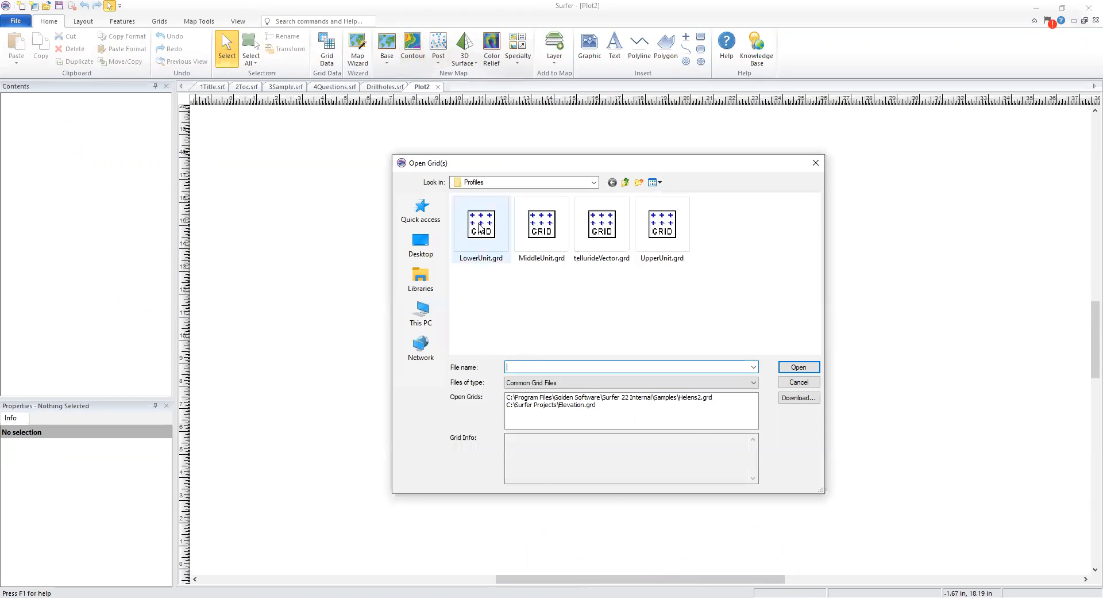
pyautogui.click(480, 227)
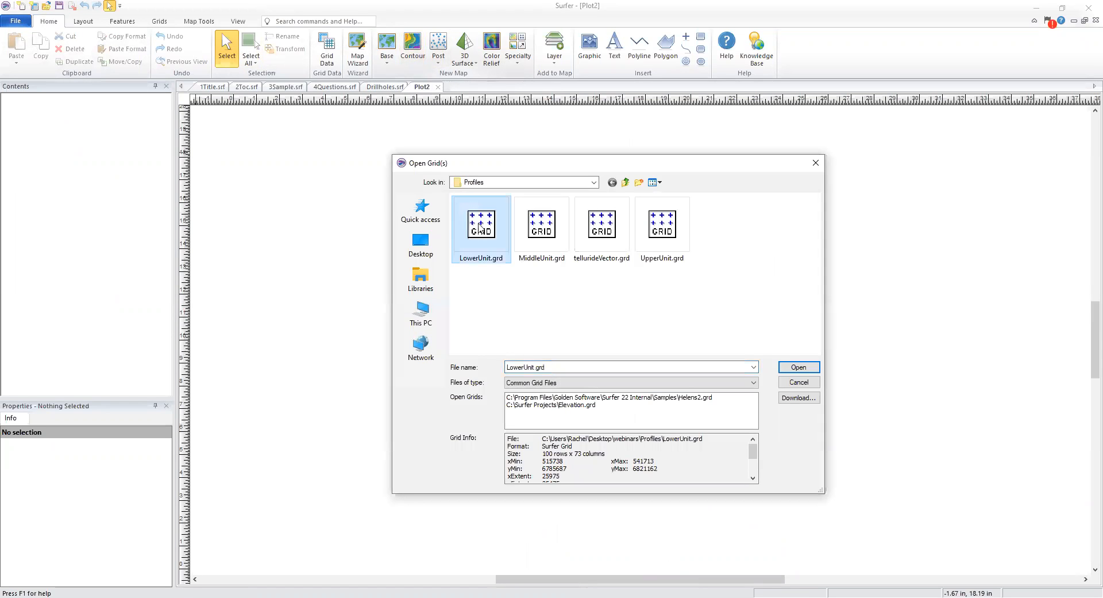
pyautogui.click(787, 369)
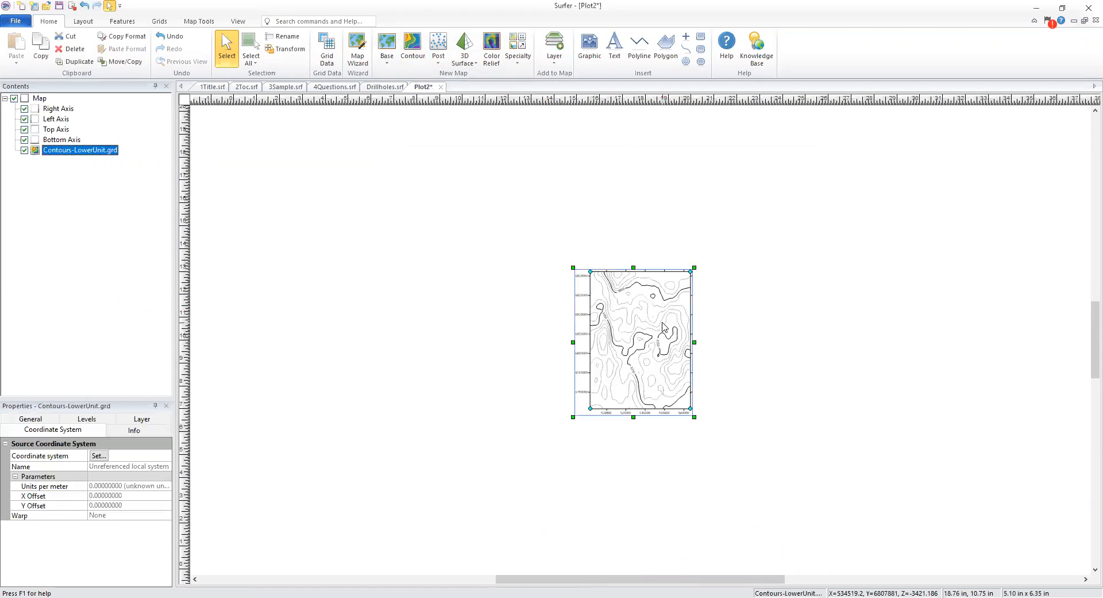
pyautogui.scroll(3, 664, 326)
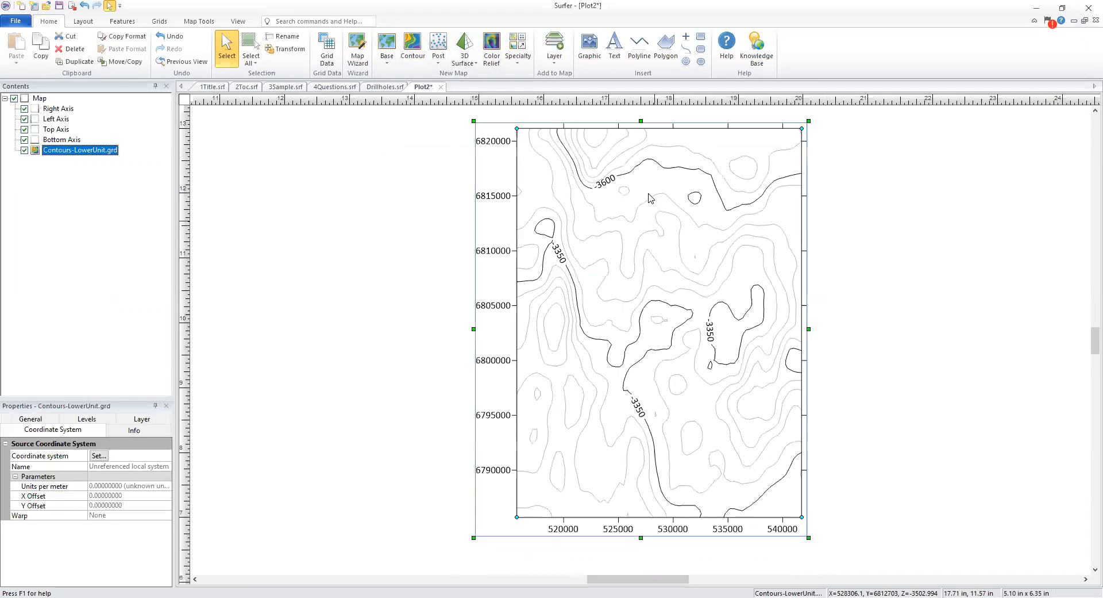
pyautogui.scroll(-1, 625, 278)
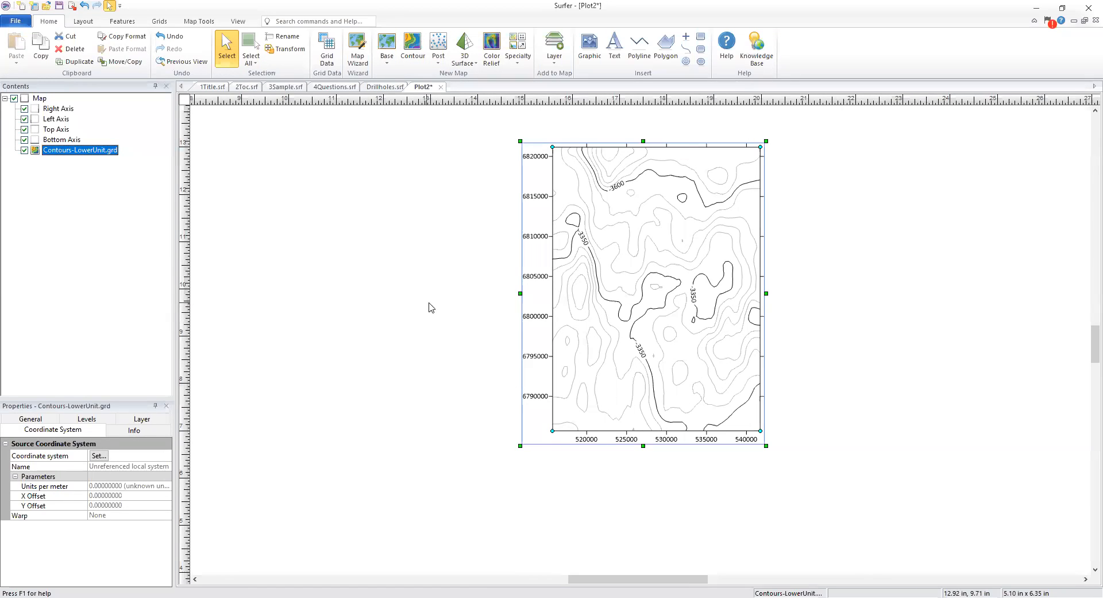
pyautogui.click(483, 306)
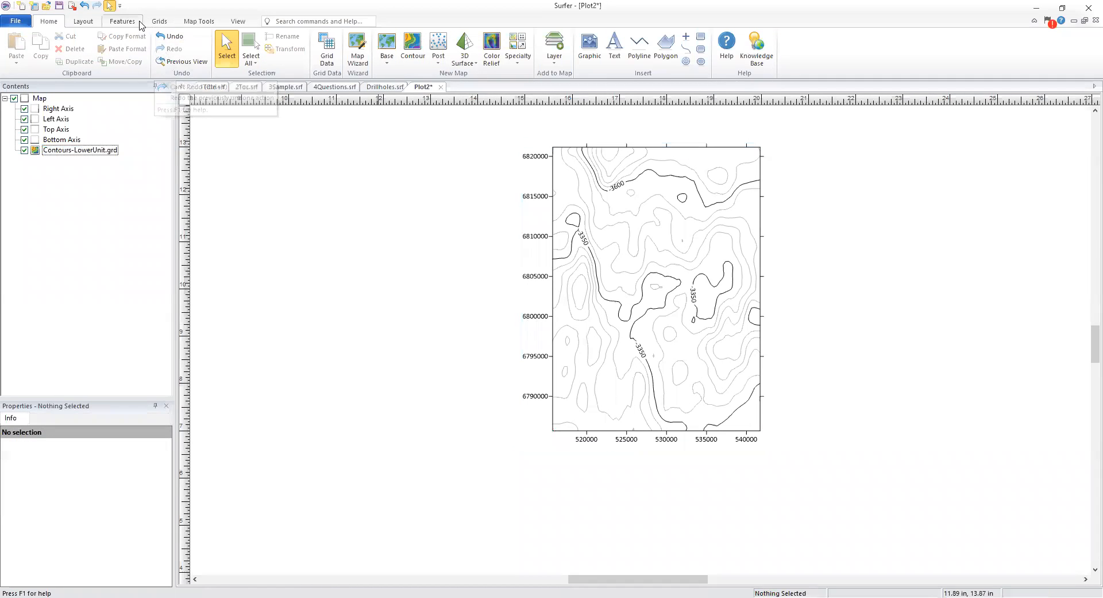
# Add a profile to the contour map along a six-point line from its lower-left corner to the upper right edge, keeping the current map limits
pyautogui.click(185, 21)
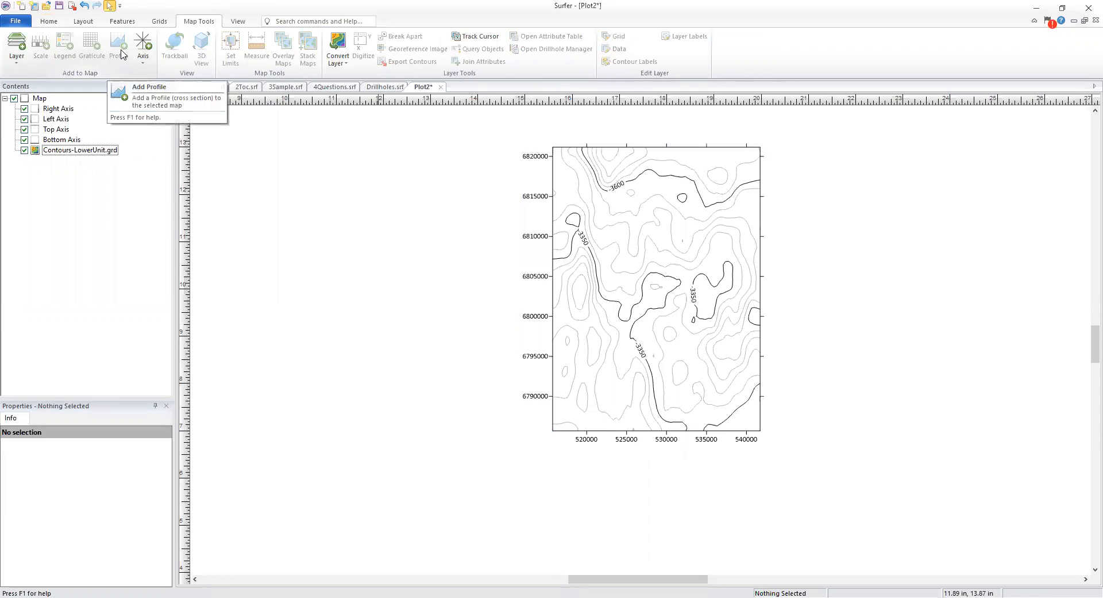
pyautogui.click(90, 151)
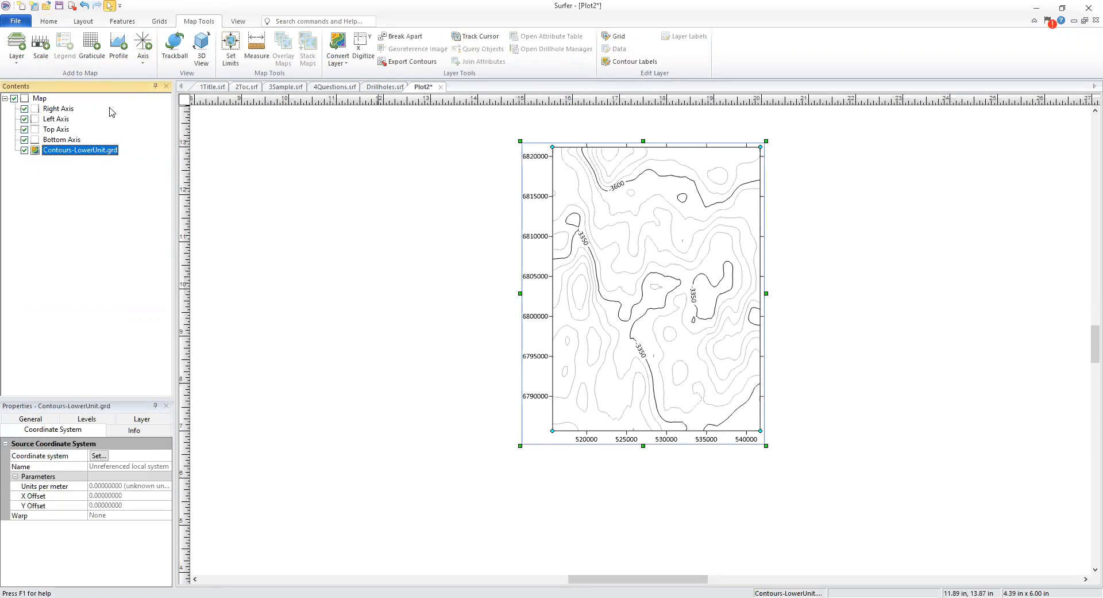
pyautogui.click(120, 51)
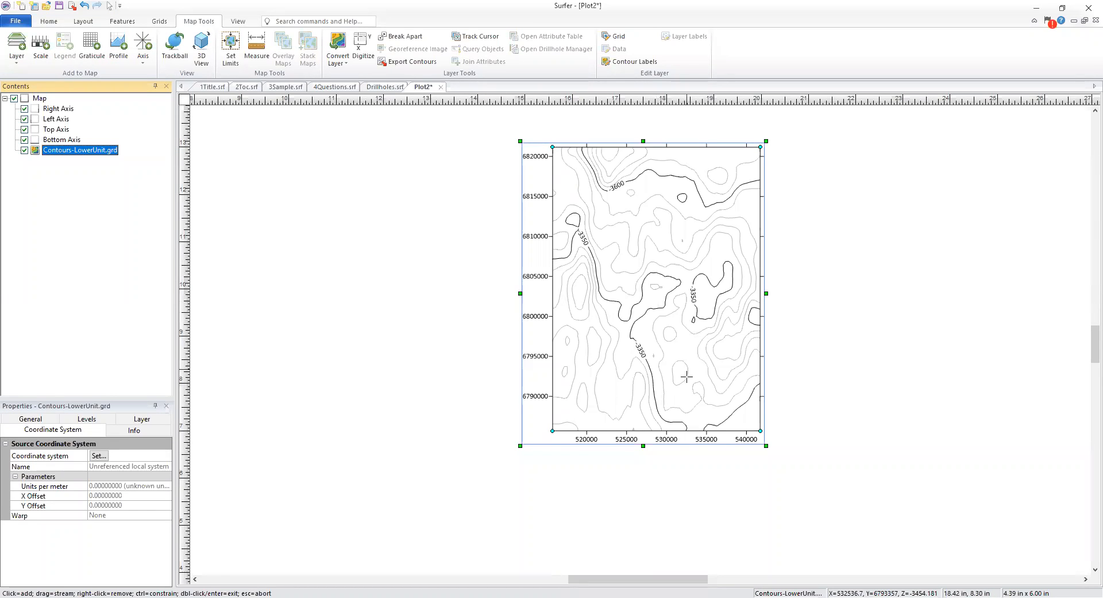
pyautogui.click(566, 420)
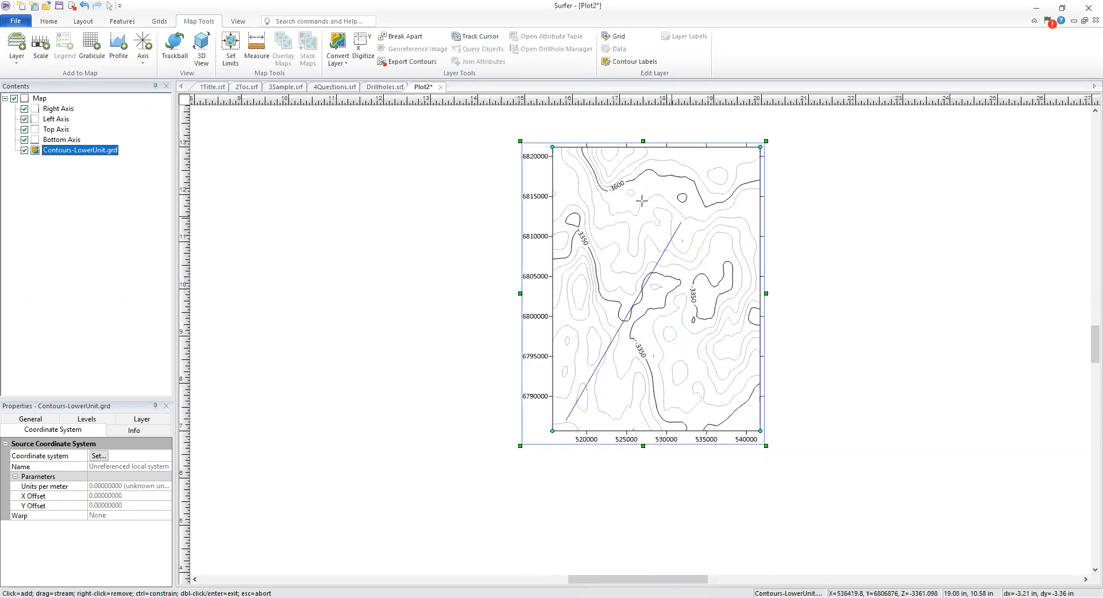
pyautogui.click(624, 262)
pyautogui.click(668, 260)
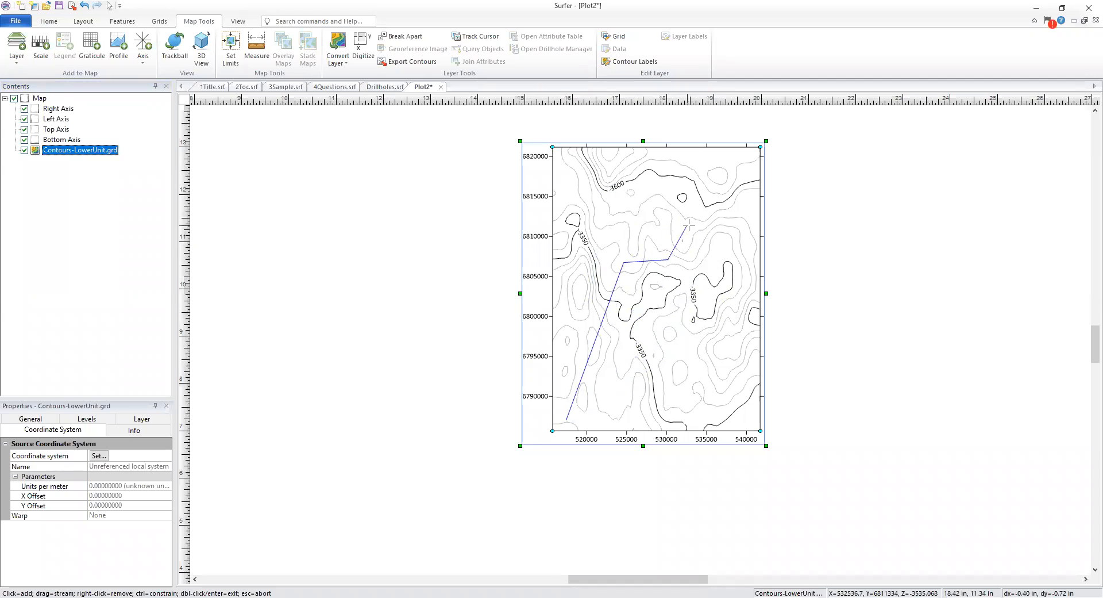
pyautogui.click(689, 226)
pyautogui.click(734, 229)
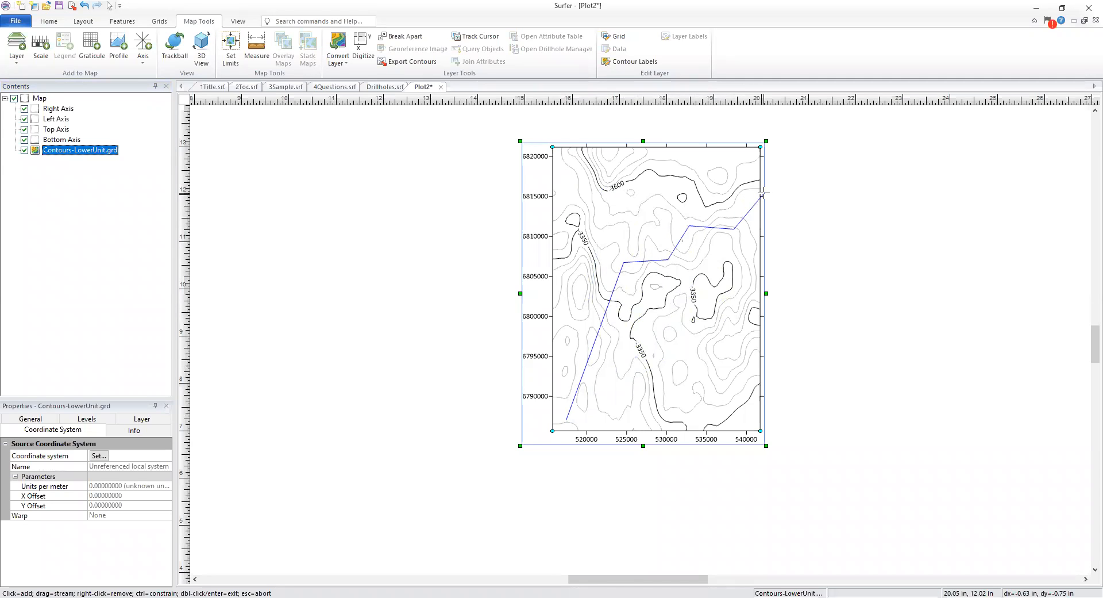
pyautogui.doubleClick(762, 194)
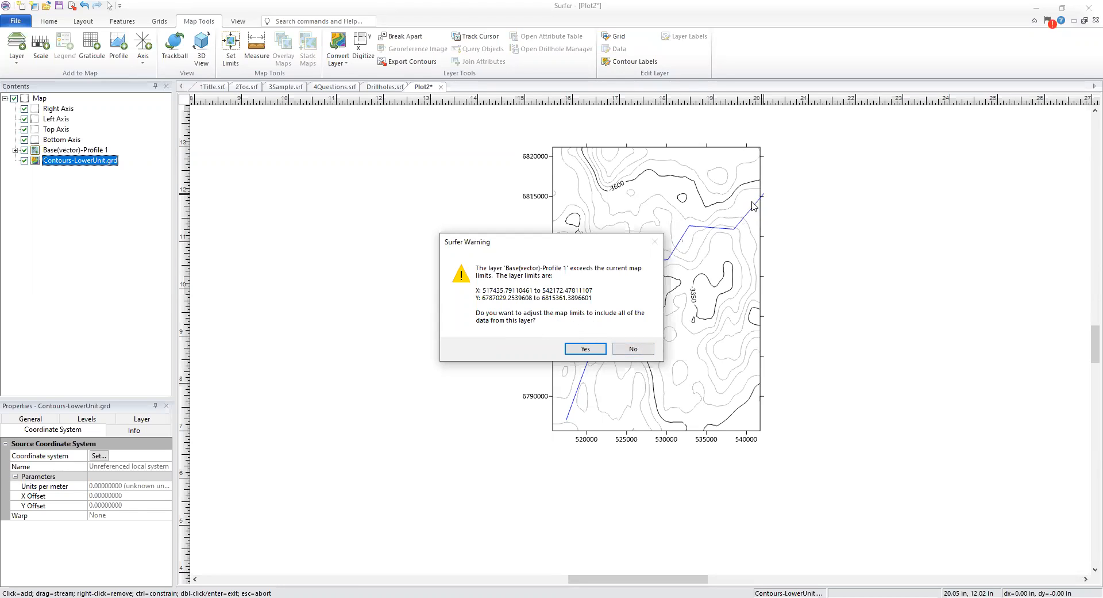
pyautogui.click(637, 350)
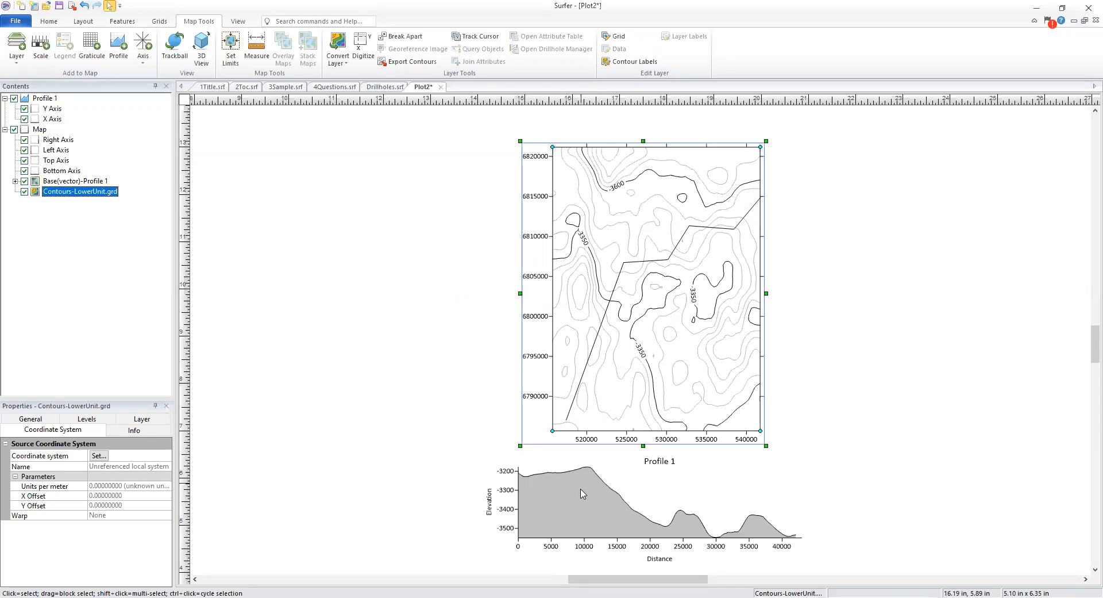
# Reshape the profile polyline by moving its second, third and fourth vertices so the middle section runs more directly northeast
pyautogui.click(15, 182)
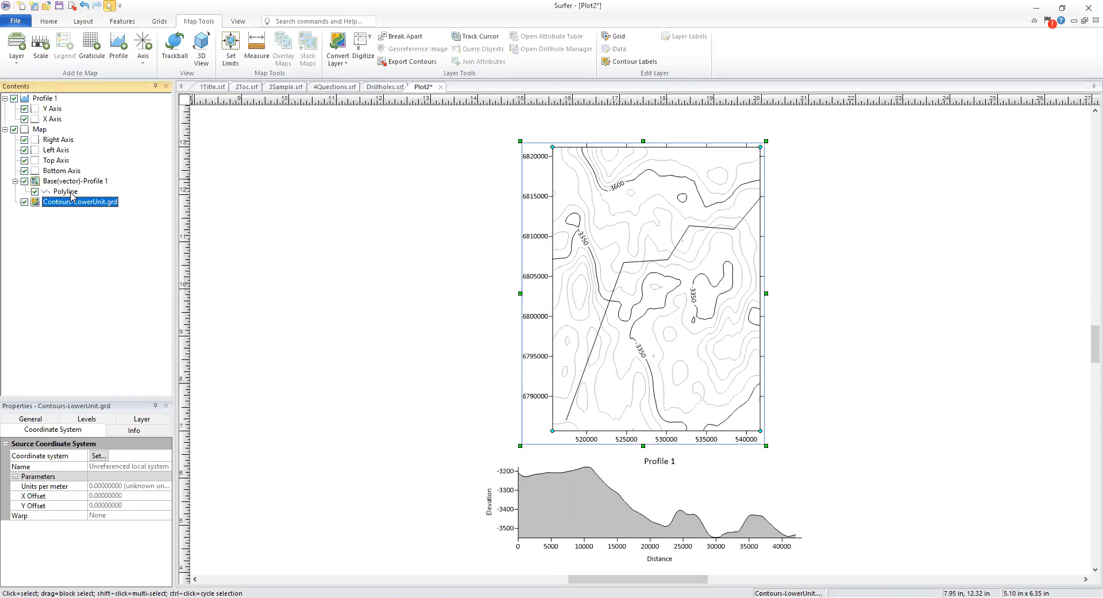
pyautogui.click(69, 193)
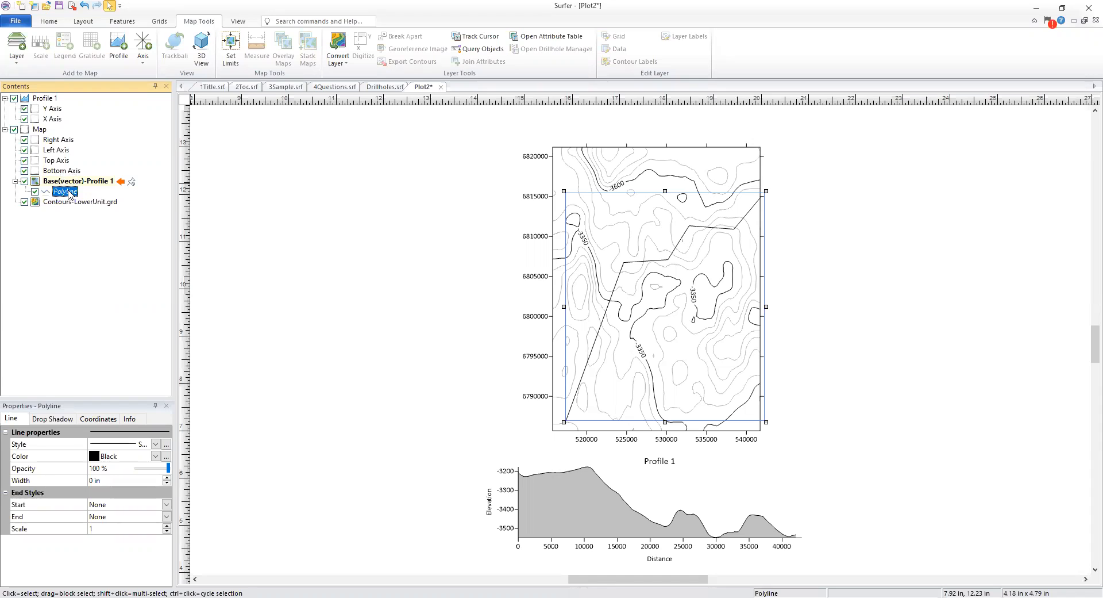
pyautogui.click(122, 21)
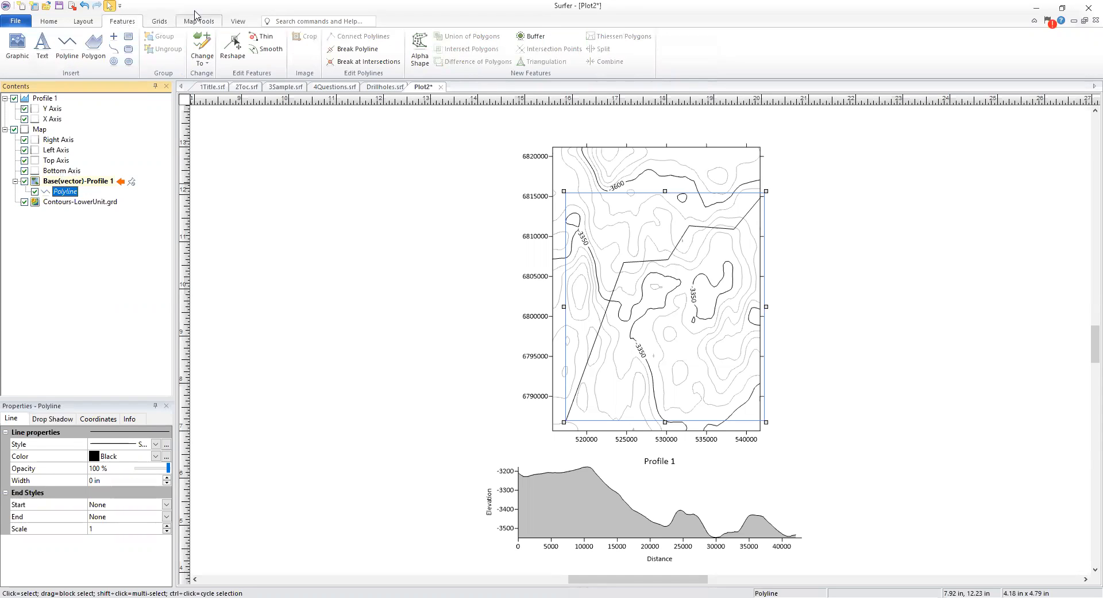
pyautogui.click(233, 46)
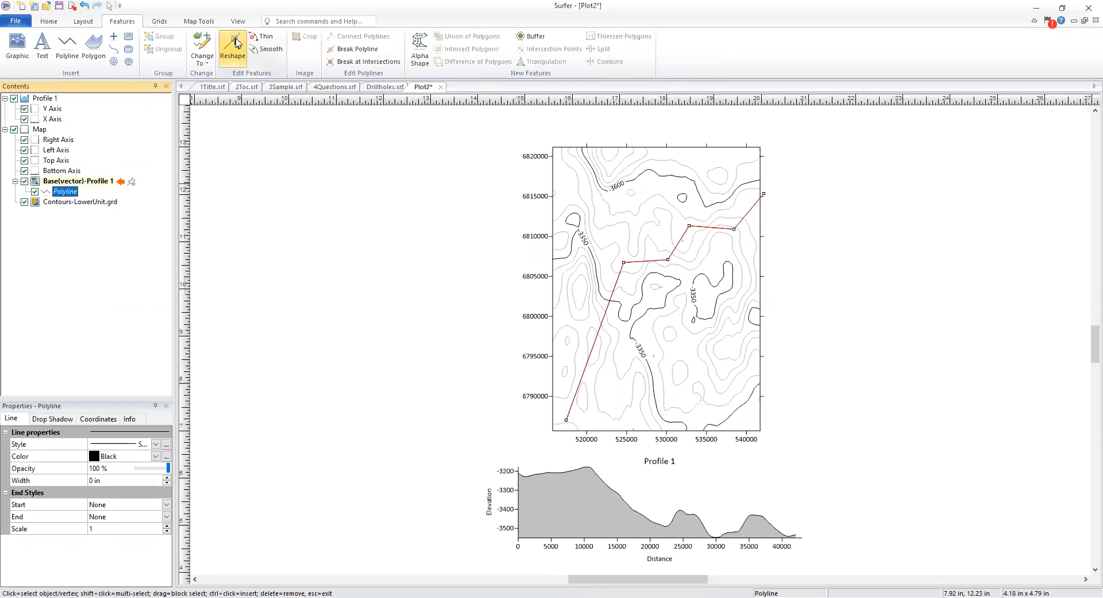
pyautogui.moveTo(624, 264); pyautogui.dragTo(601, 310)
pyautogui.moveTo(668, 259)
pyautogui.mouseDown()
pyautogui.moveTo(648, 241)
pyautogui.moveTo(699, 231)
pyautogui.moveTo(712, 248)
pyautogui.moveTo(652, 270)
pyautogui.mouseUp()
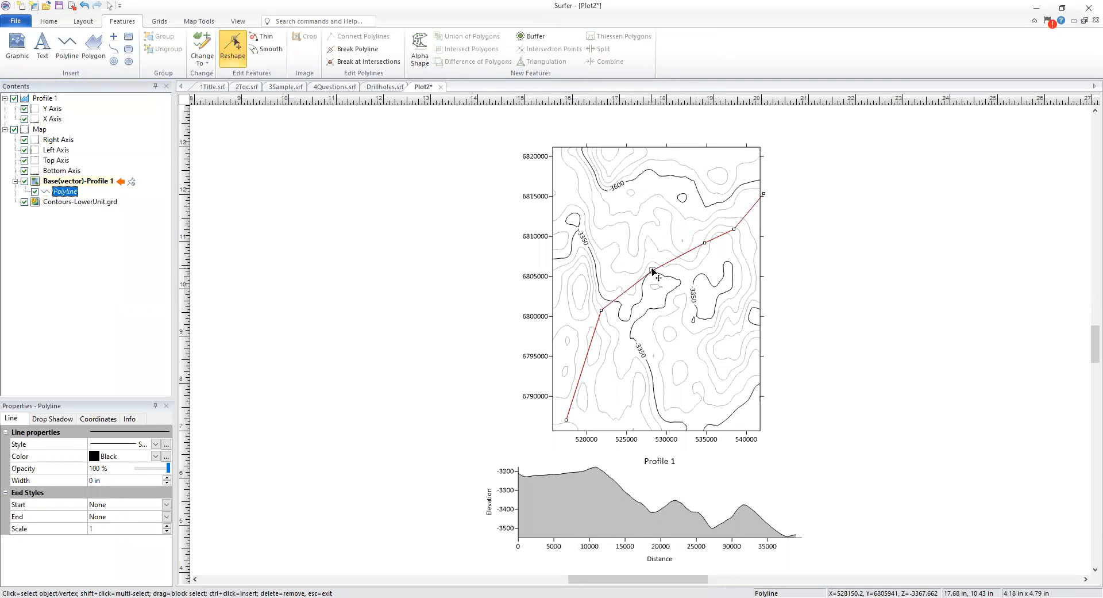
pyautogui.moveTo(601, 311)
pyautogui.mouseDown()
pyautogui.moveTo(606, 339)
pyautogui.moveTo(593, 308)
pyautogui.mouseUp()
pyautogui.click(607, 338)
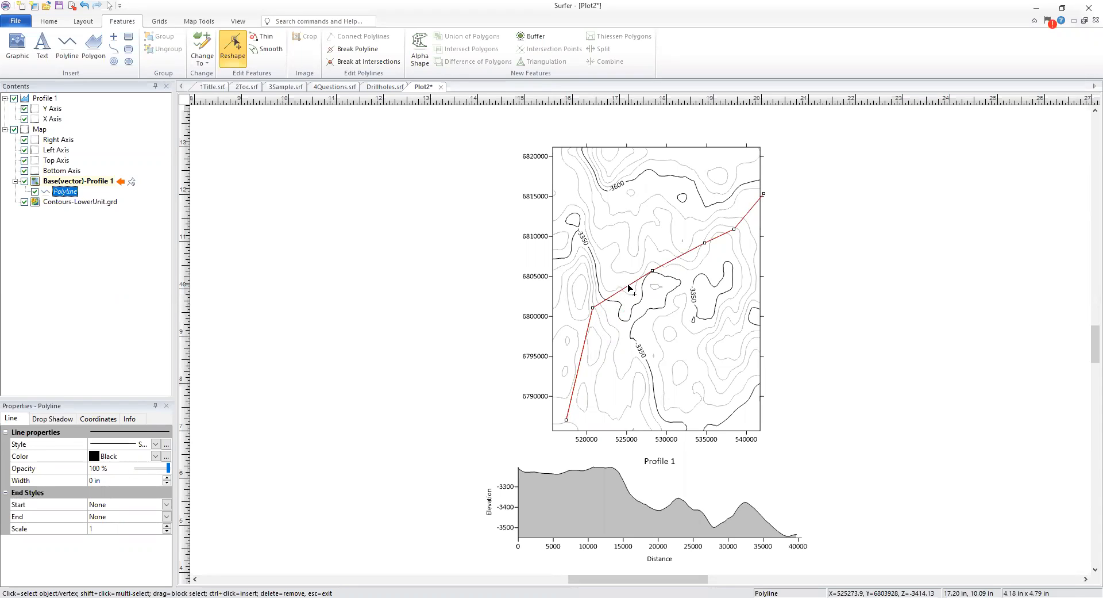
# Insert extra vertices along the middle of the profile polyline, reposition them and delete them again
pyautogui.keyDown('ctrl'); pyautogui.click(695, 270); pyautogui.keyUp('ctrl')
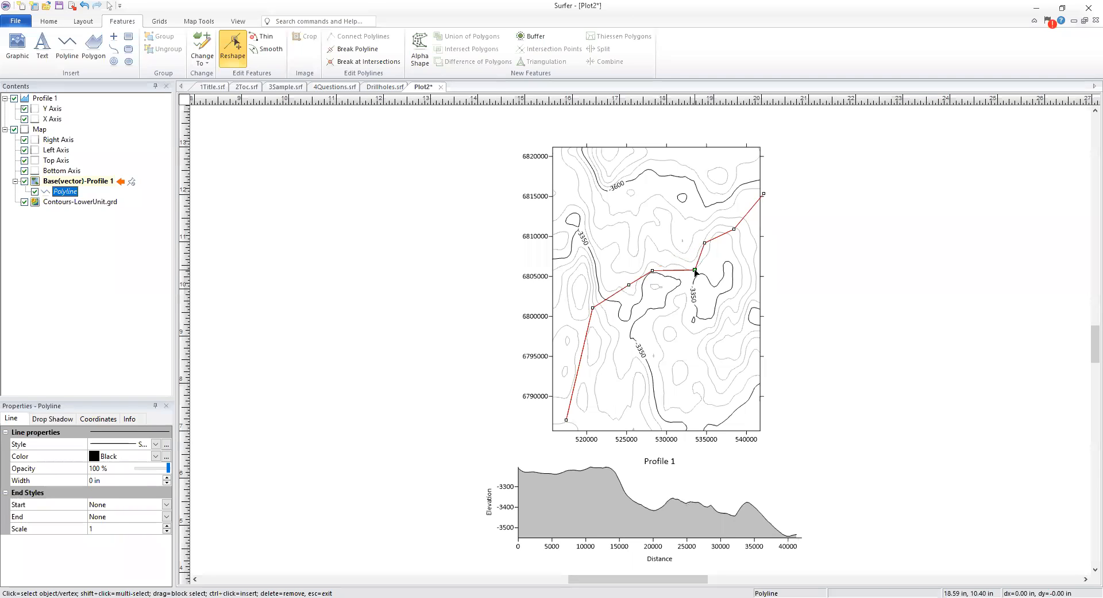
pyautogui.moveTo(695, 269); pyautogui.dragTo(721, 231)
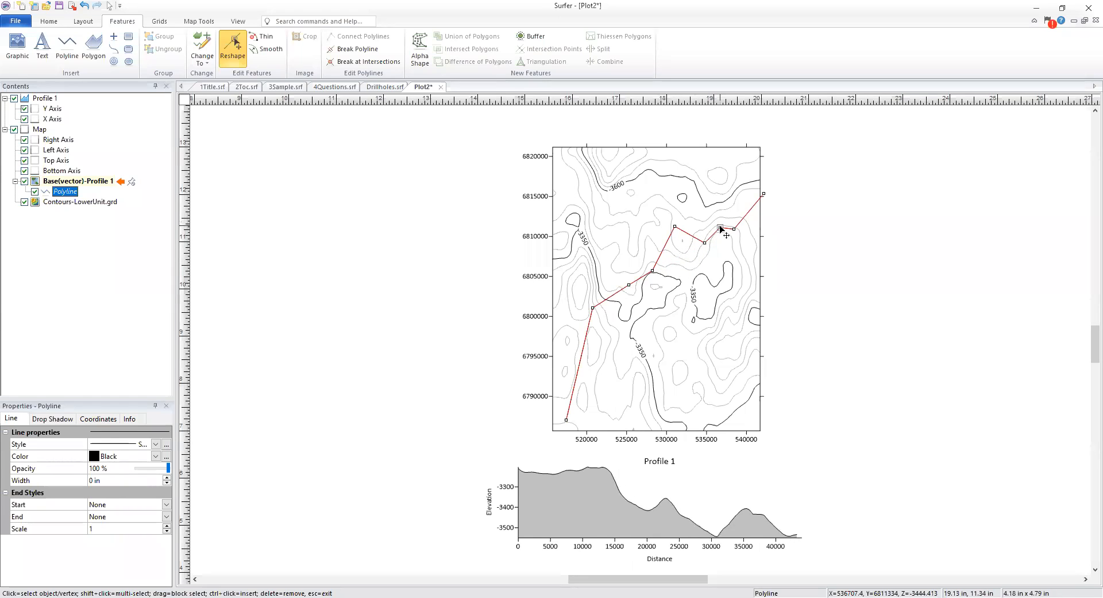
pyautogui.click(720, 229)
pyautogui.press('Delete')
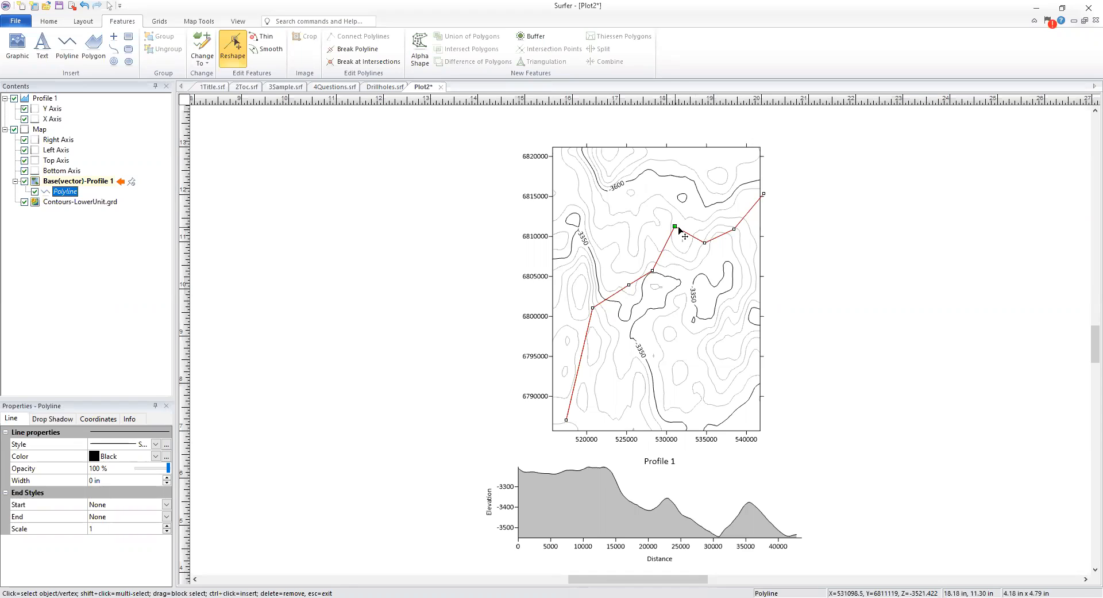
pyautogui.press('Delete')
# Move the profile polyline's second vertex southeast to about X 522700, Y 6797000 and finish reshaping
pyautogui.click(593, 308)
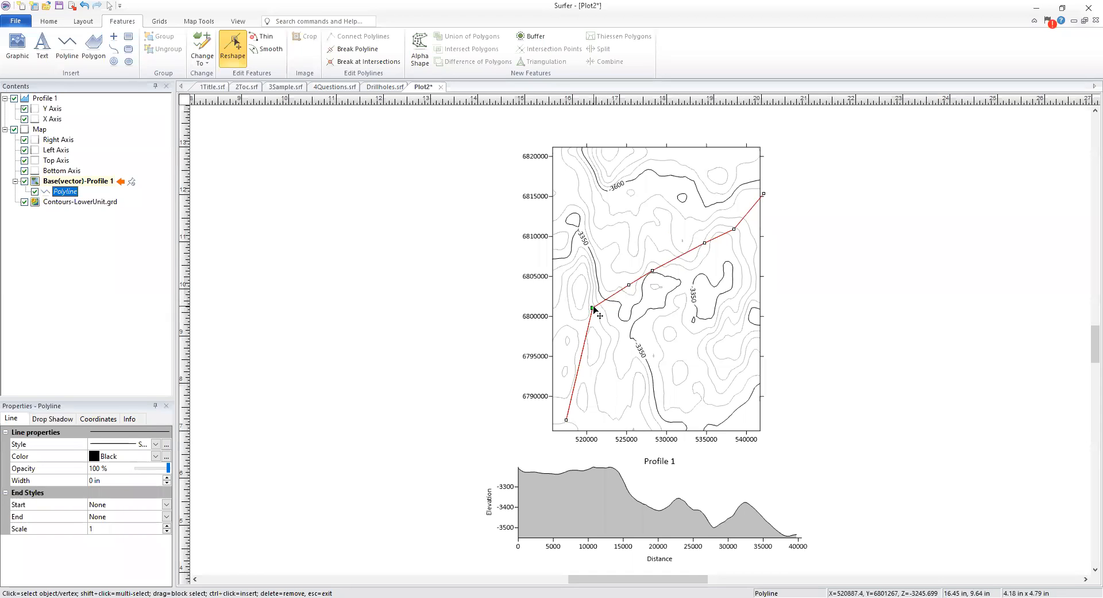
pyautogui.moveTo(595, 312); pyautogui.dragTo(607, 339)
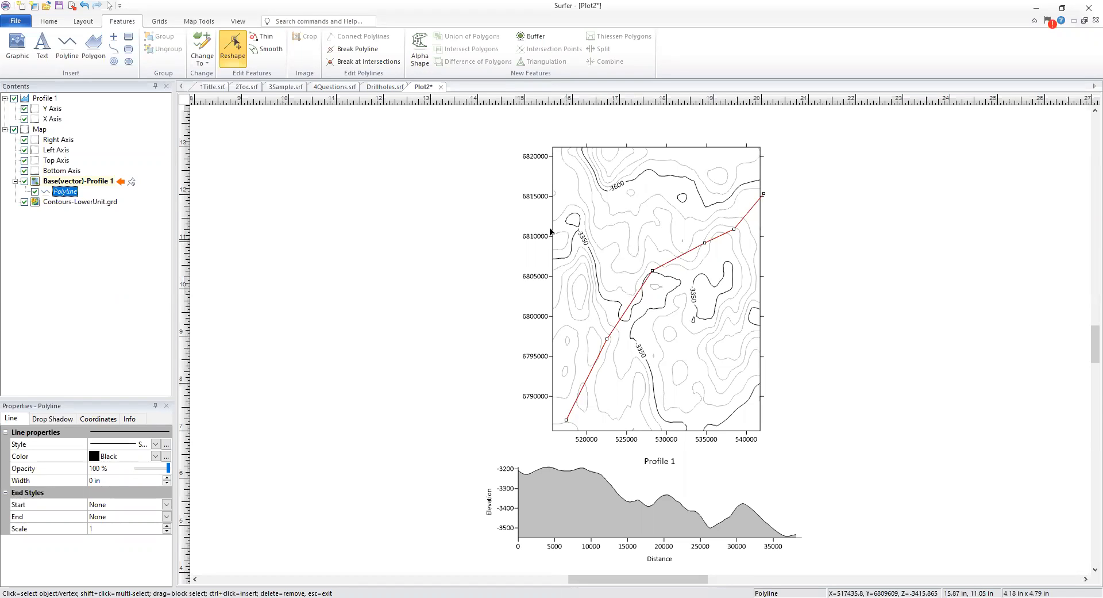
pyautogui.click(232, 44)
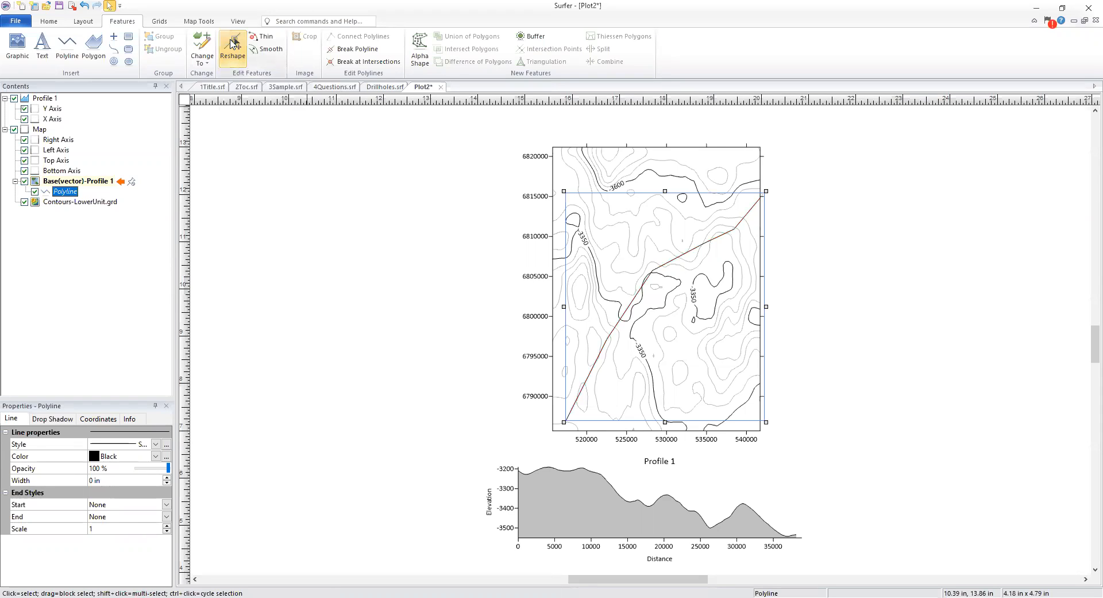
pyautogui.click(477, 251)
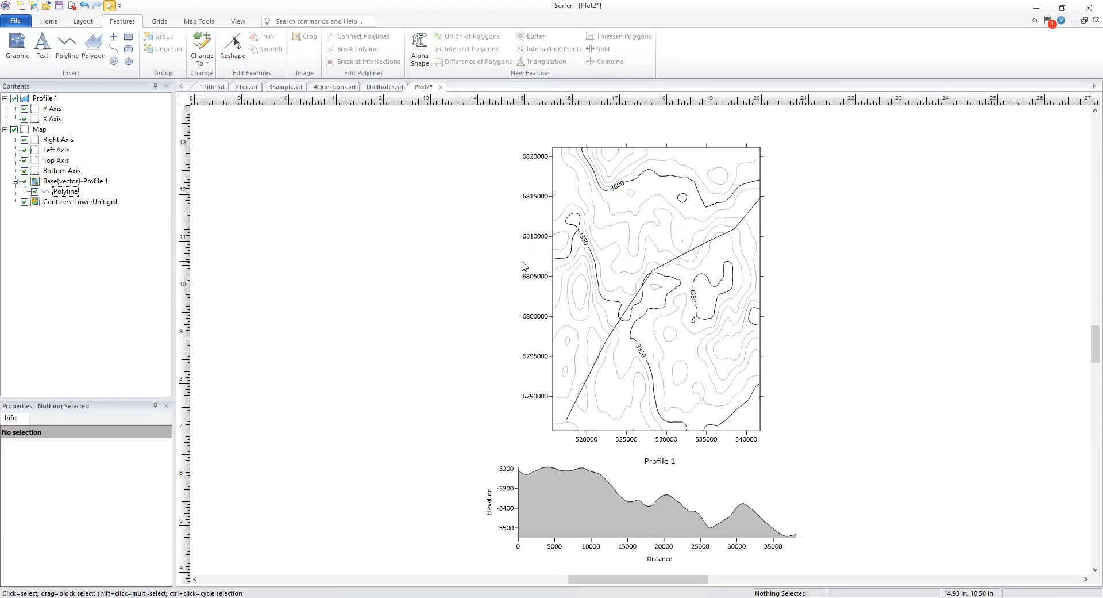
# Move the contour map and its profile together to the left side of the plot, keeping their relative arrangement
pyautogui.click(603, 196)
pyautogui.click(686, 505)
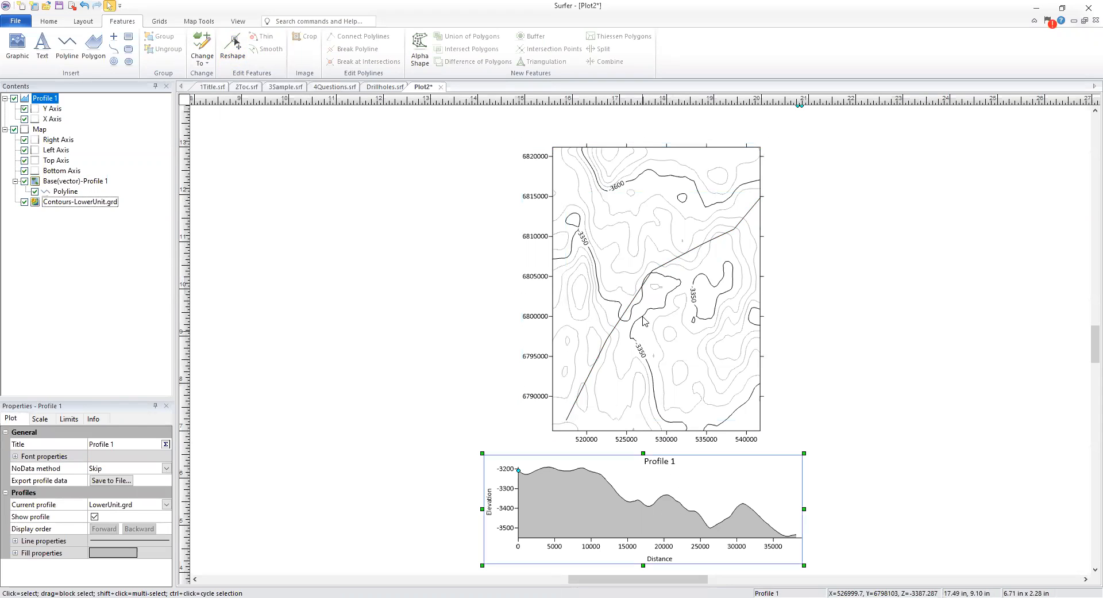
pyautogui.keyDown('shift'); pyautogui.click(639, 295); pyautogui.keyUp('shift')
pyautogui.moveTo(640, 294); pyautogui.dragTo(391, 281)
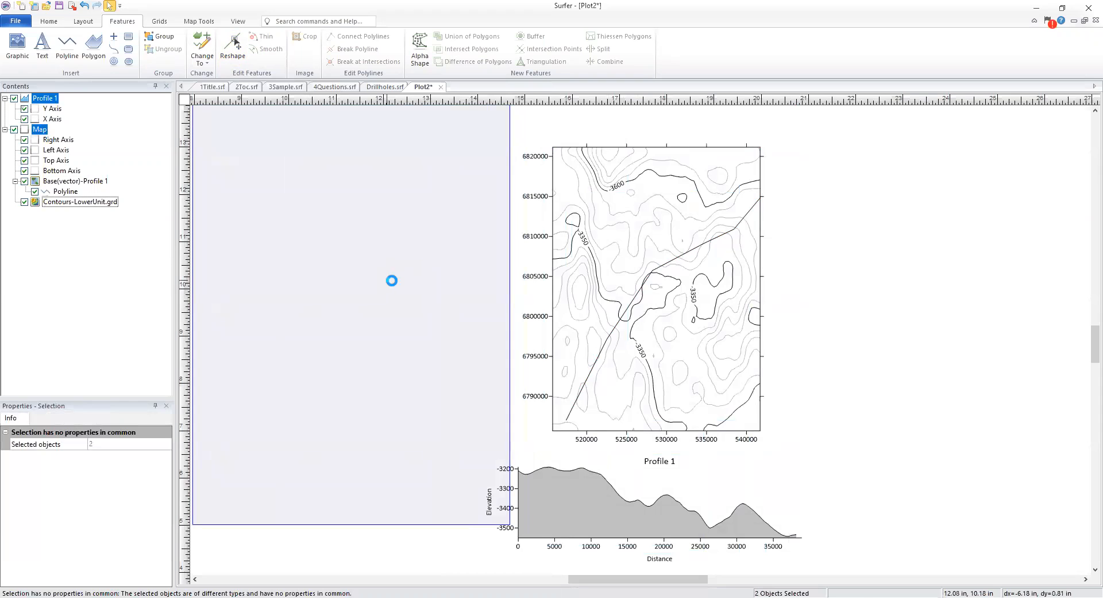
pyautogui.click(496, 243)
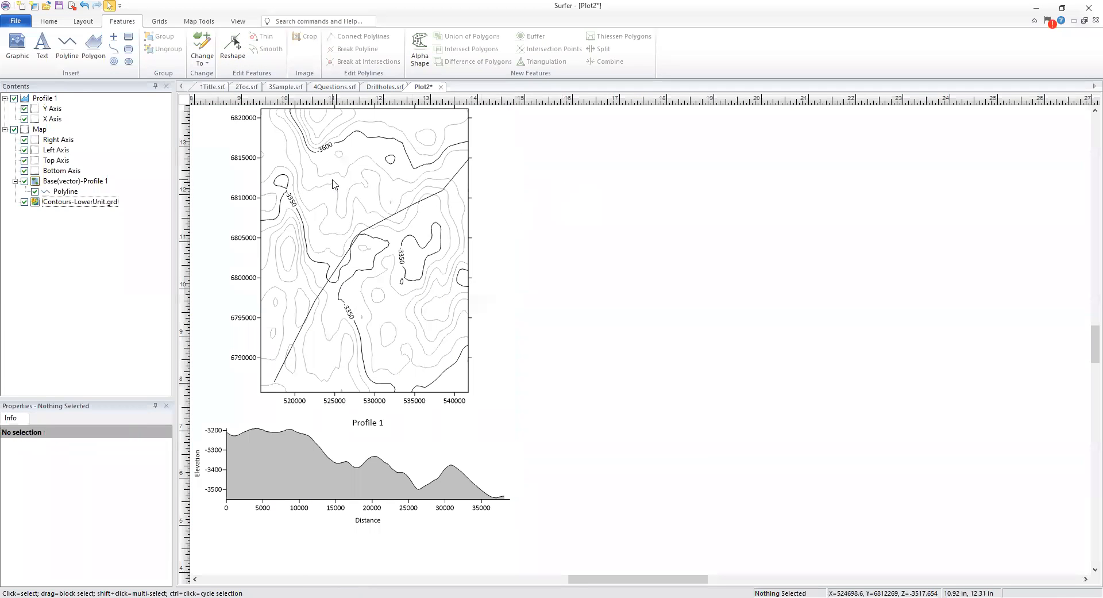
pyautogui.scroll(-1, 333, 183)
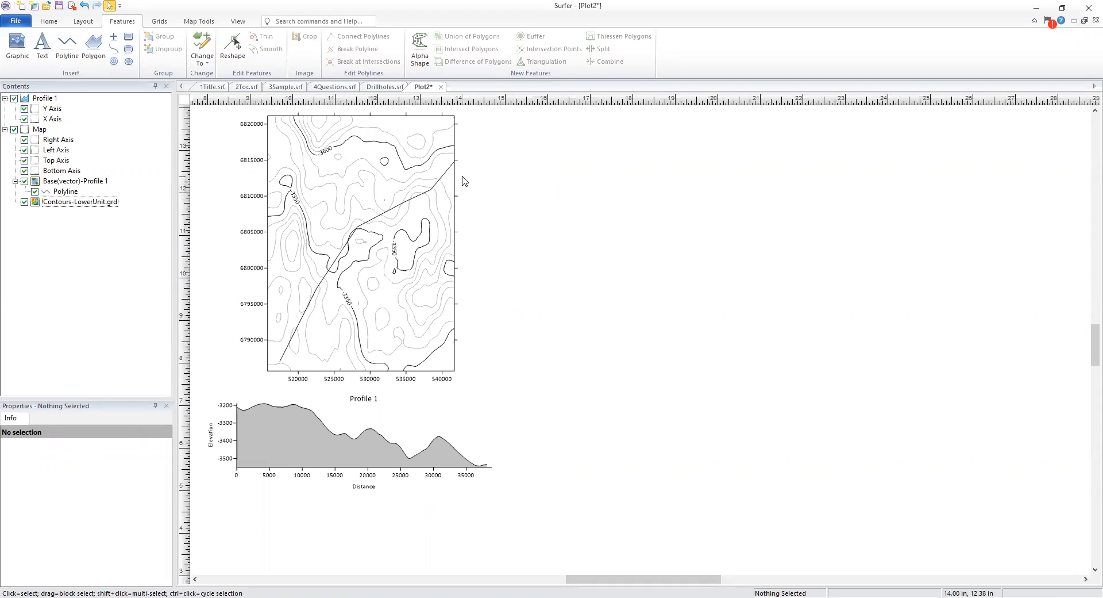
# Create a 3D surface map from LowerUnit.grd and move it clear of the contour map, into the empty space beside it
pyautogui.click(49, 22)
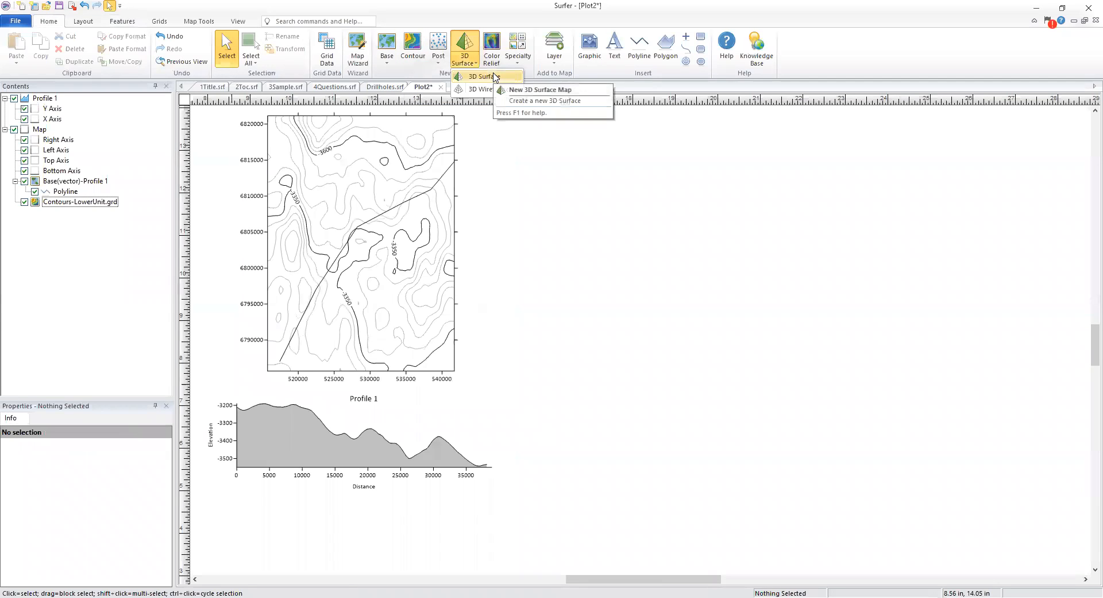
pyautogui.click(493, 67)
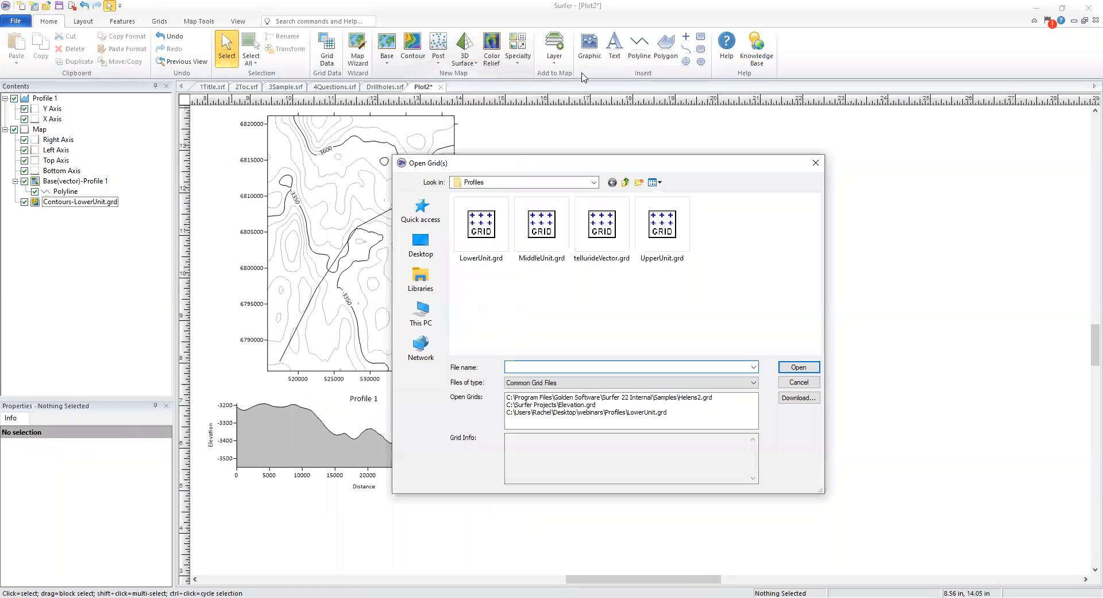
pyautogui.click(479, 237)
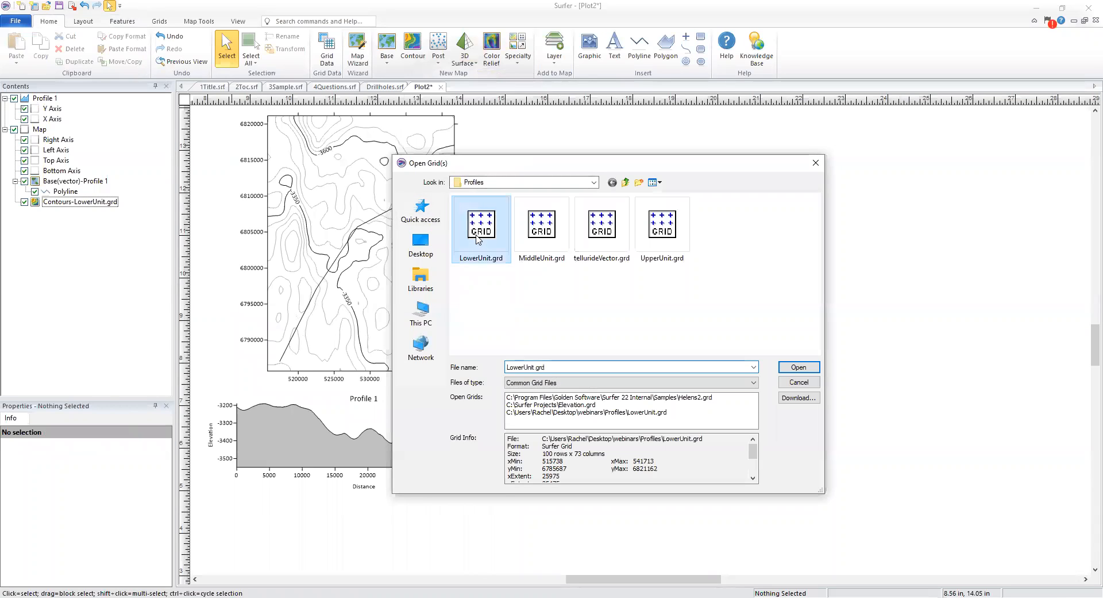
pyautogui.click(801, 367)
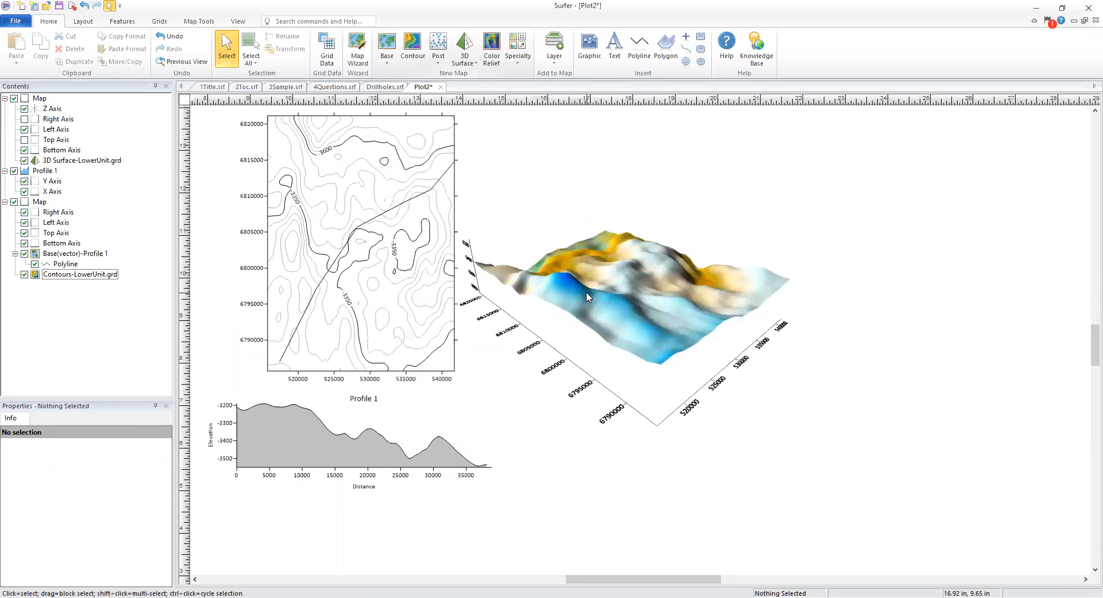
pyautogui.click(586, 295)
pyautogui.moveTo(573, 282); pyautogui.dragTo(653, 304)
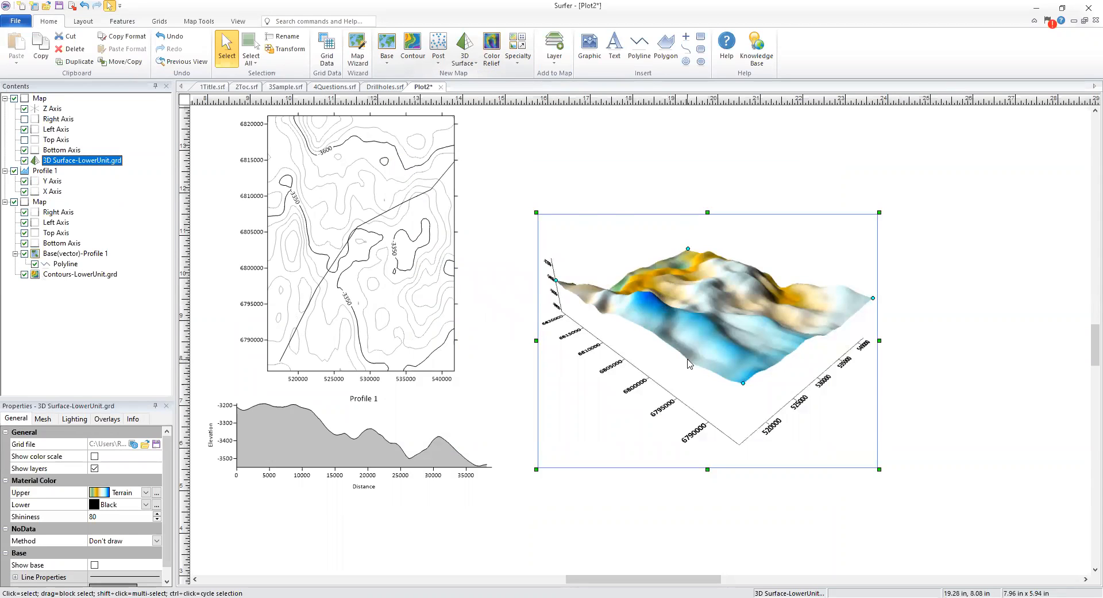
# Add a 3D surface layer from MiddleUnit.grd to the new 3D surface map
pyautogui.click(39, 98)
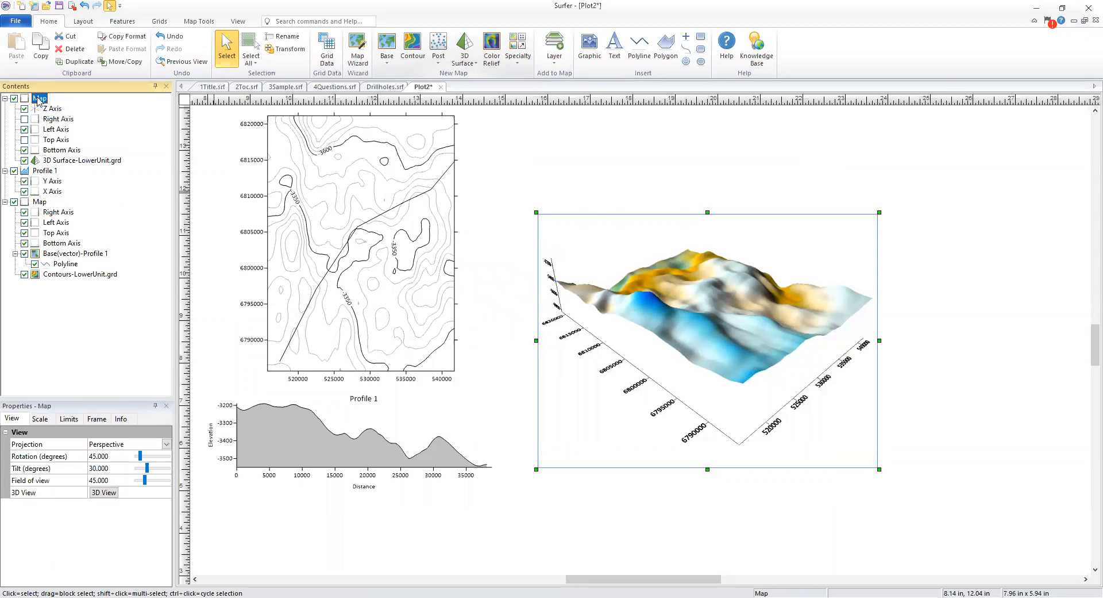
pyautogui.rightClick(40, 99)
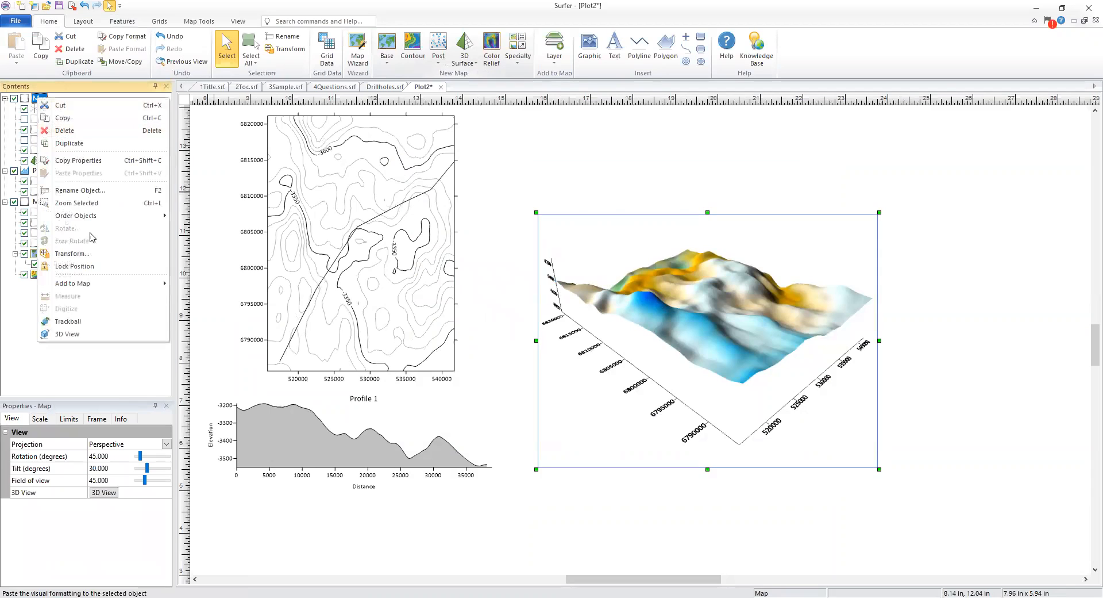
pyautogui.moveTo(96, 287)
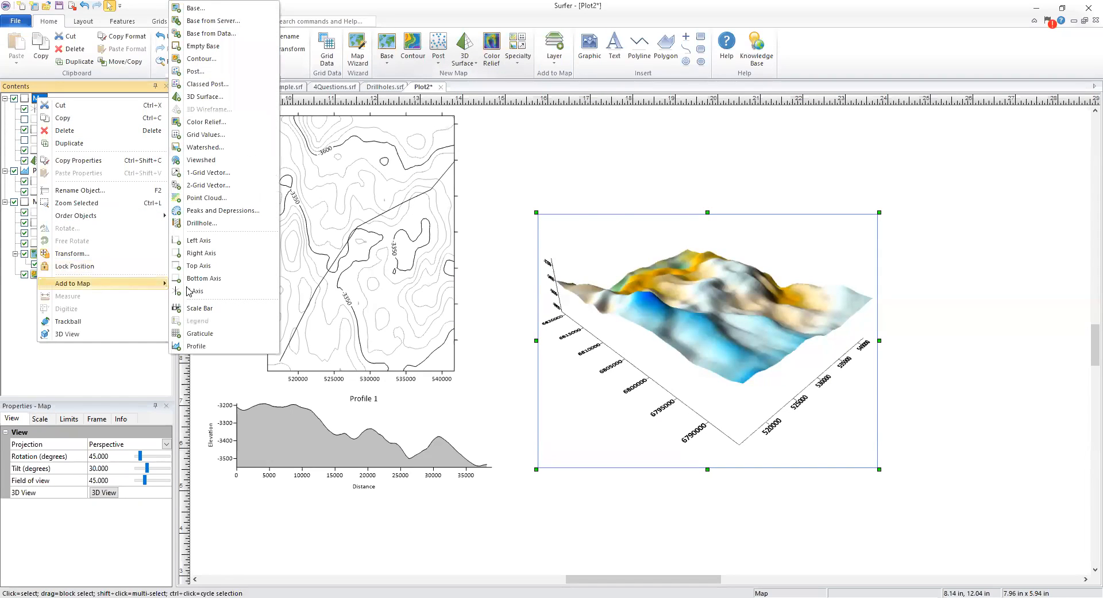
pyautogui.click(230, 102)
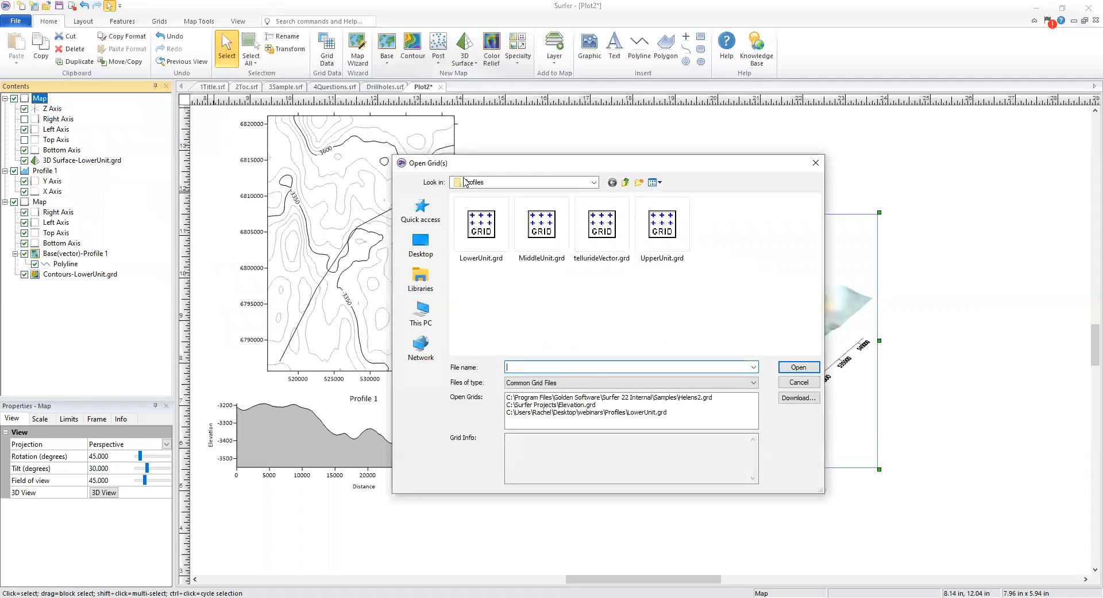
pyautogui.click(556, 221)
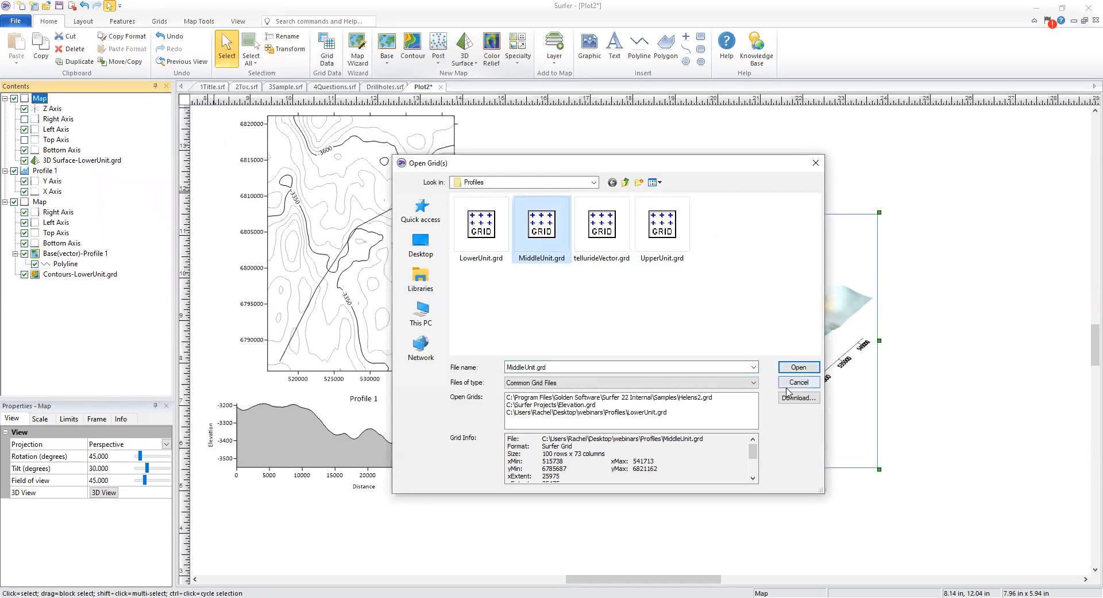
pyautogui.click(787, 368)
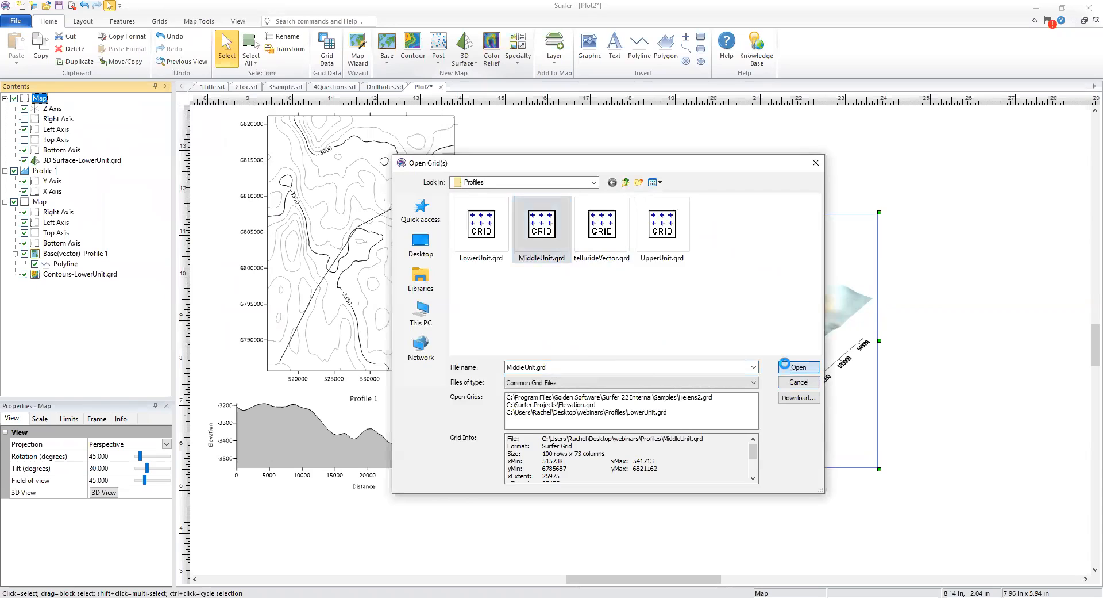
# Add another 3D surface layer from UpperUnit.grd to the same 3D map
pyautogui.rightClick(44, 102)
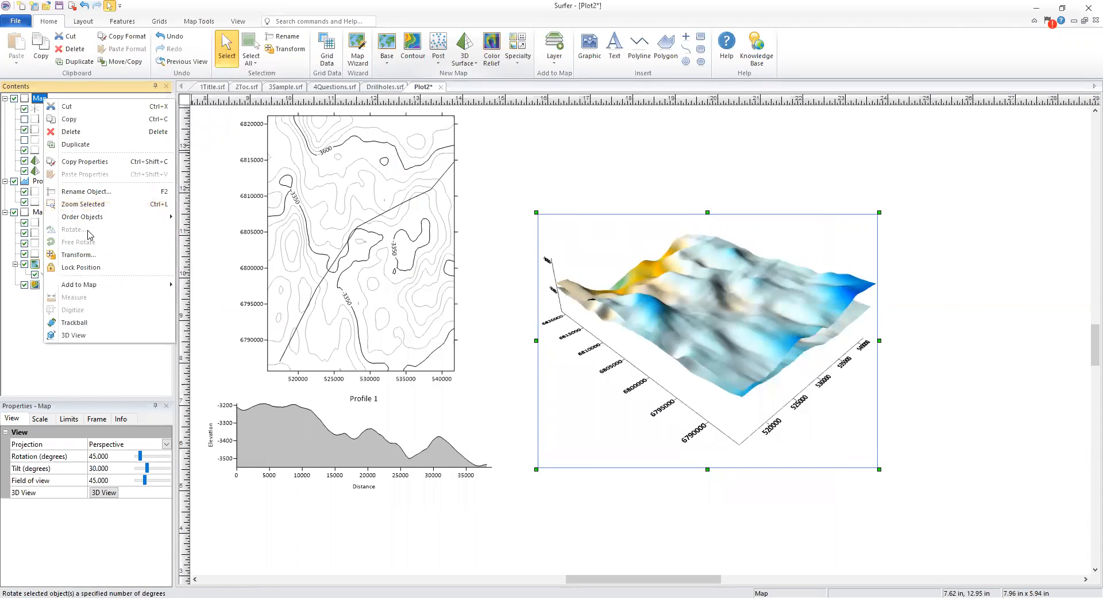
pyautogui.moveTo(91, 286)
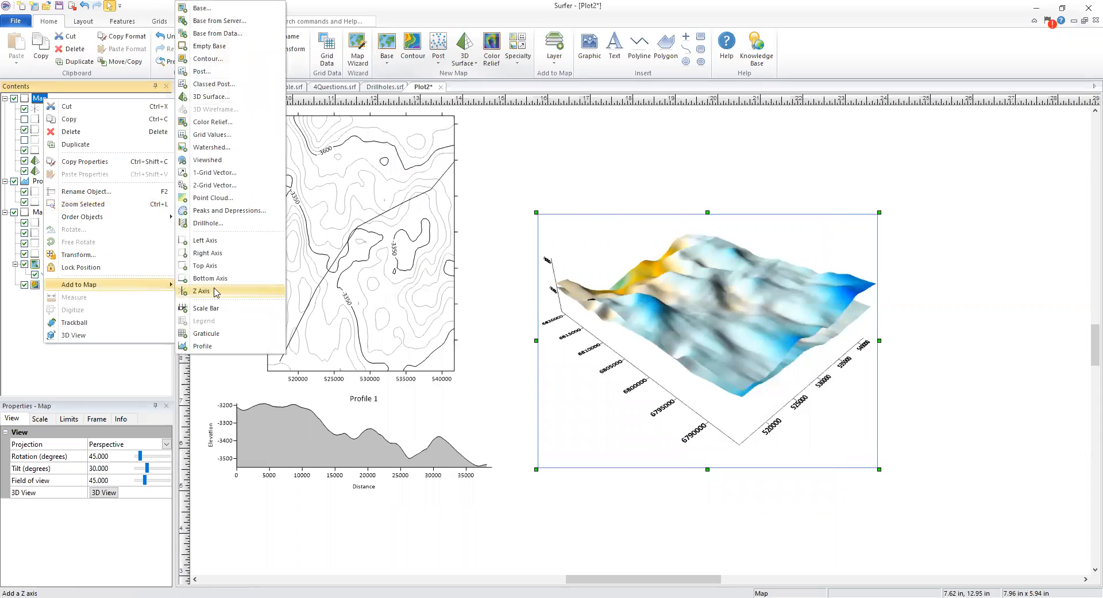
pyautogui.click(231, 97)
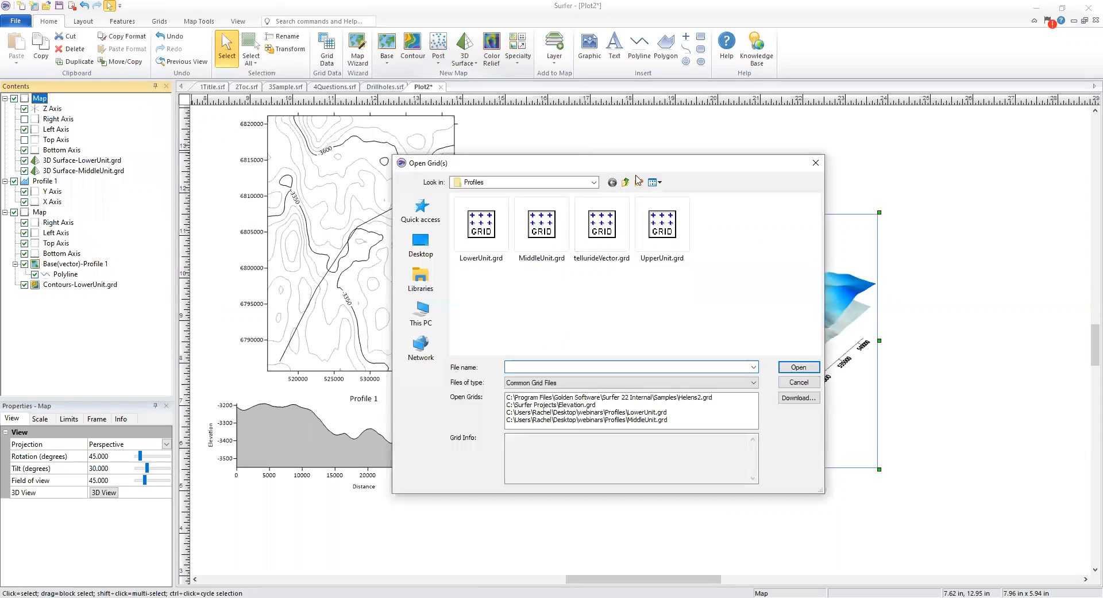
pyautogui.click(662, 227)
pyautogui.click(797, 368)
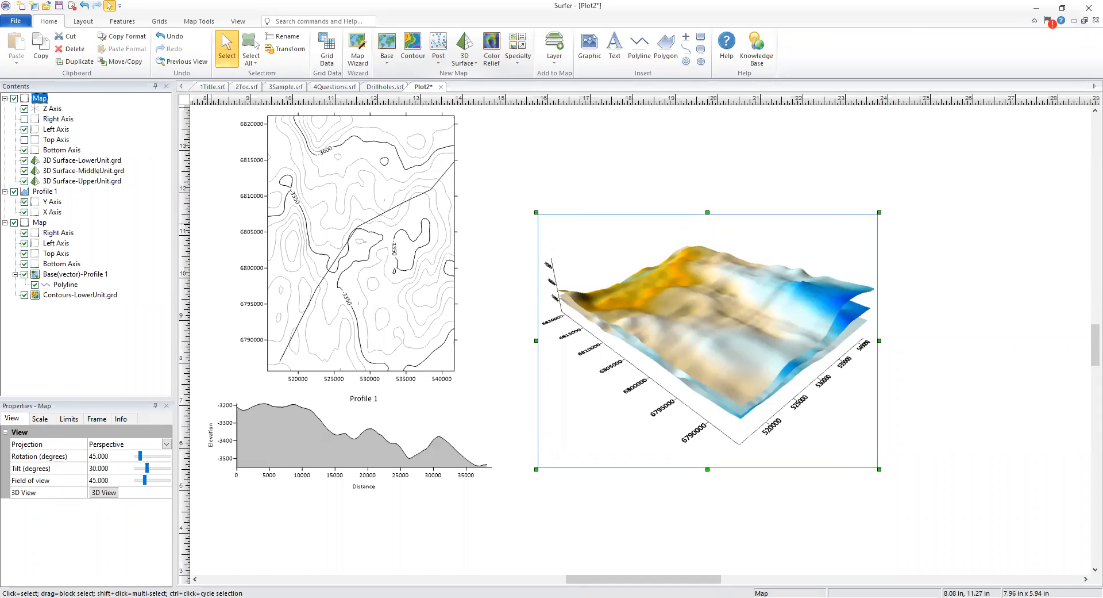
# Show the base on the UpperUnit, MiddleUnit and LowerUnit 3D surface layers
pyautogui.click(102, 182)
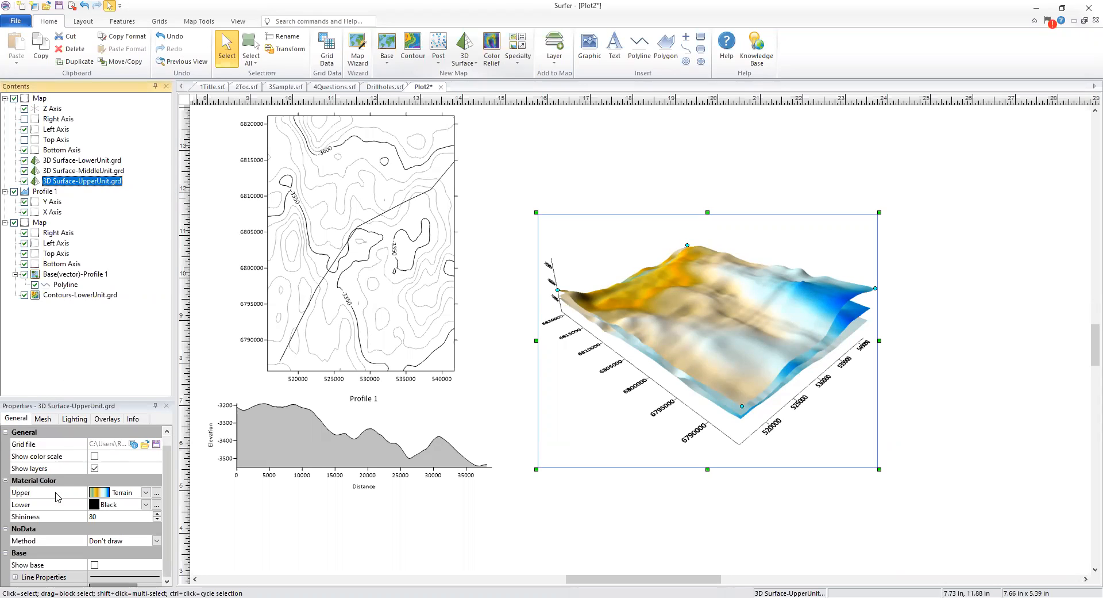
pyautogui.scroll(-1, 81, 541)
pyautogui.moveTo(114, 398); pyautogui.dragTo(29, 345)
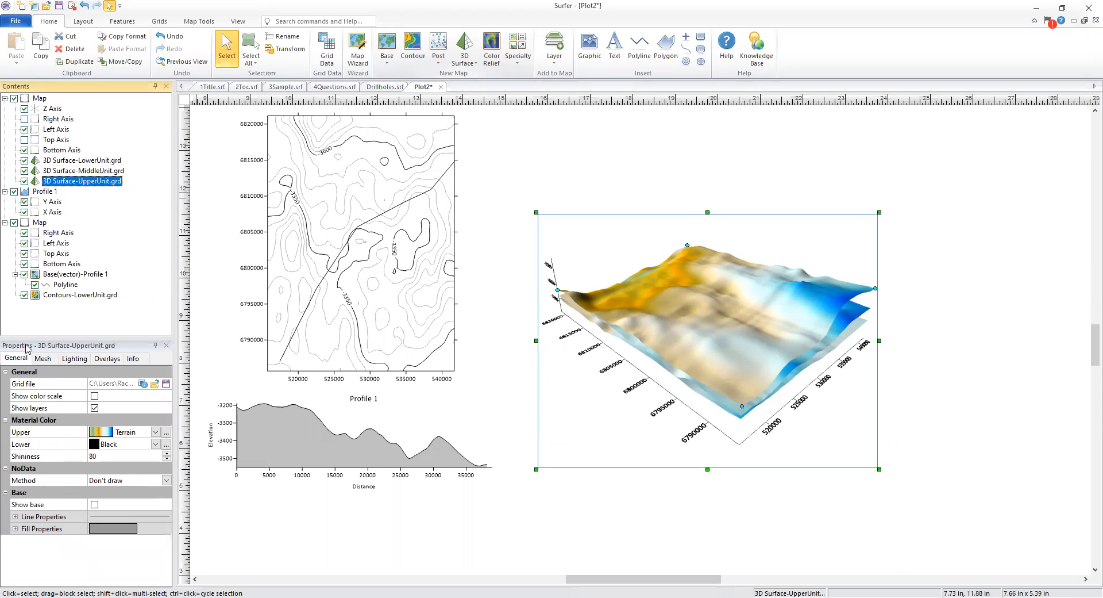
pyautogui.click(94, 504)
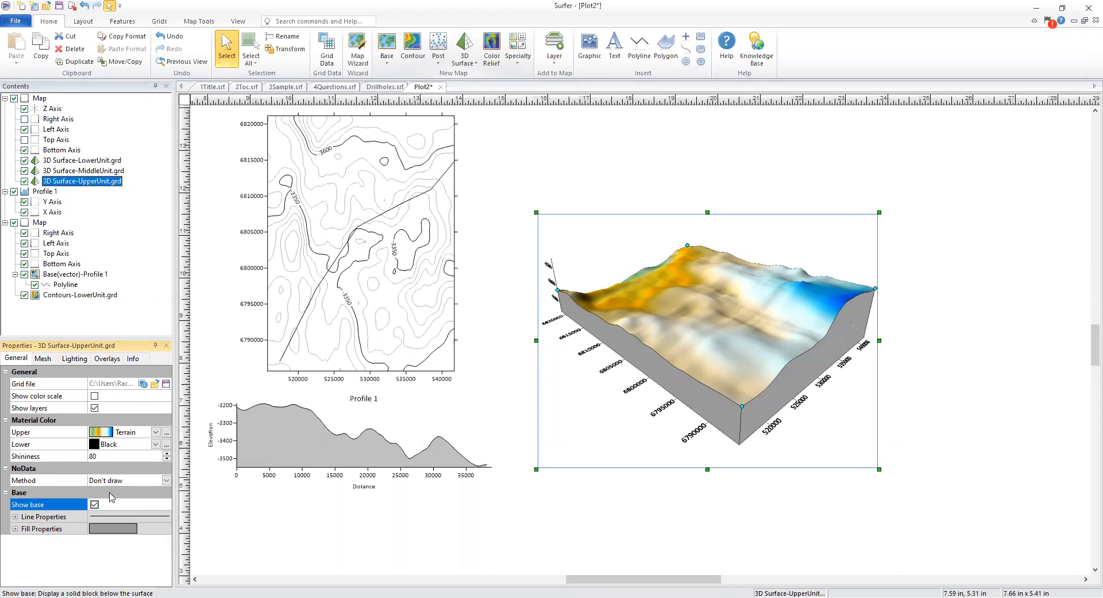
pyautogui.click(109, 171)
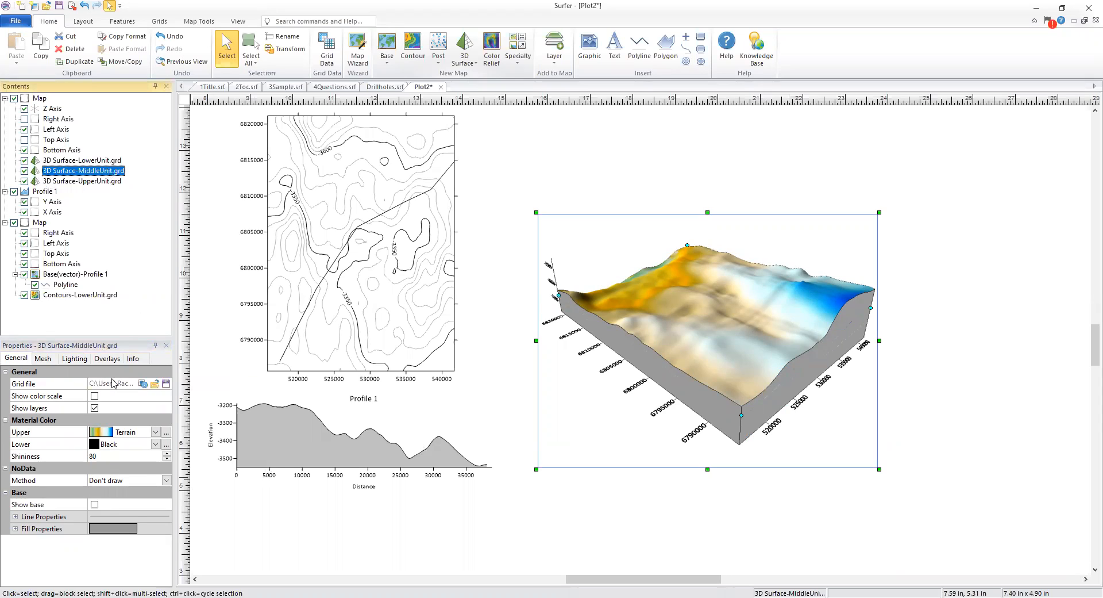
pyautogui.click(95, 504)
pyautogui.click(101, 152)
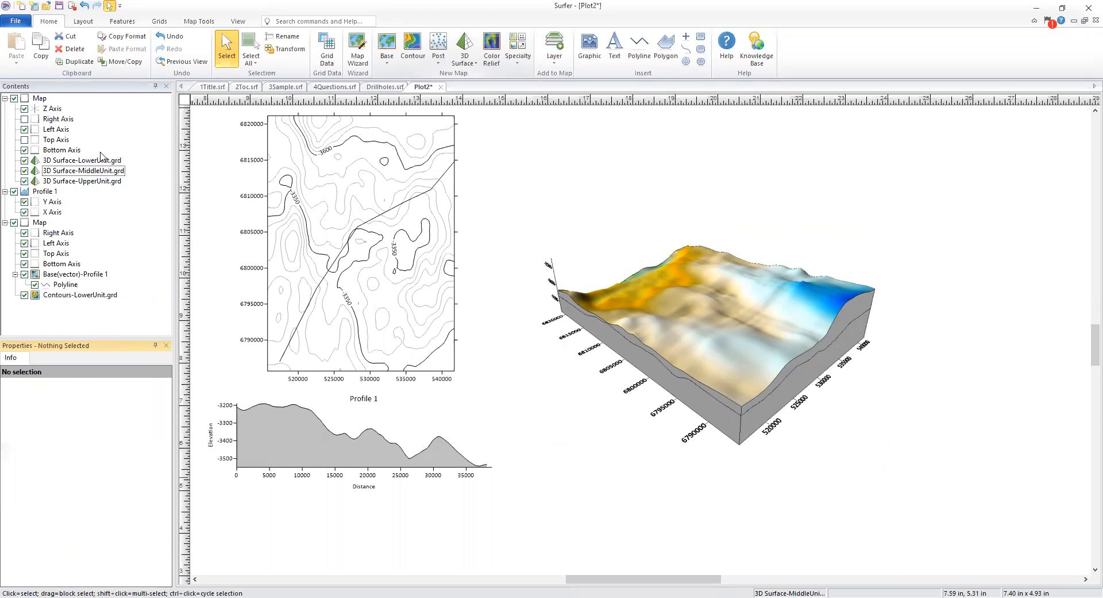
pyautogui.click(101, 160)
pyautogui.click(95, 504)
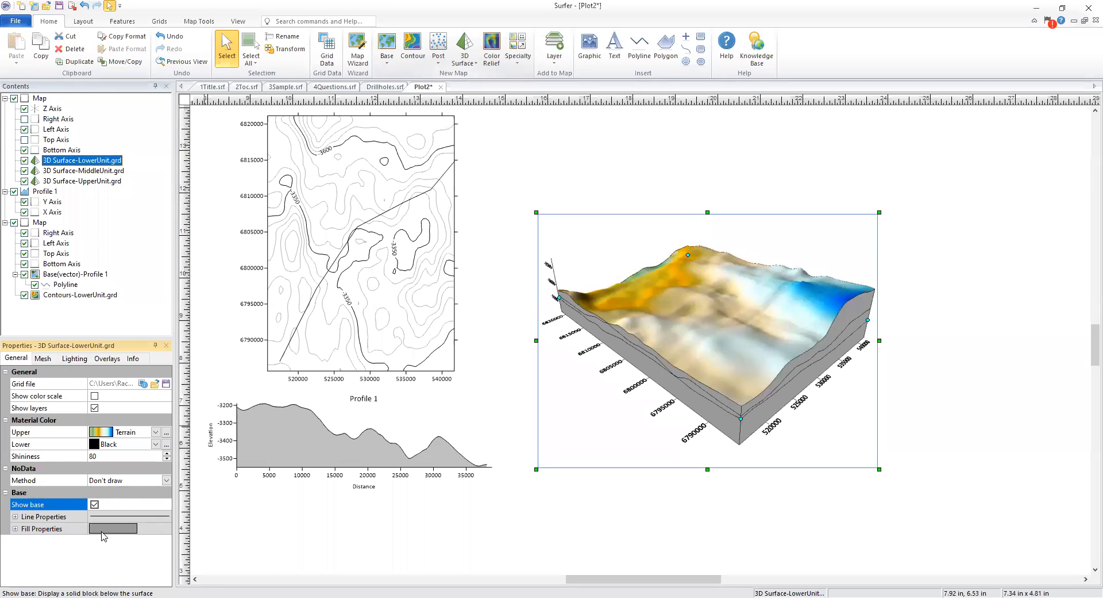
# Set the base fill color of the MiddleUnit surface to Light BlueGreen
pyautogui.click(105, 172)
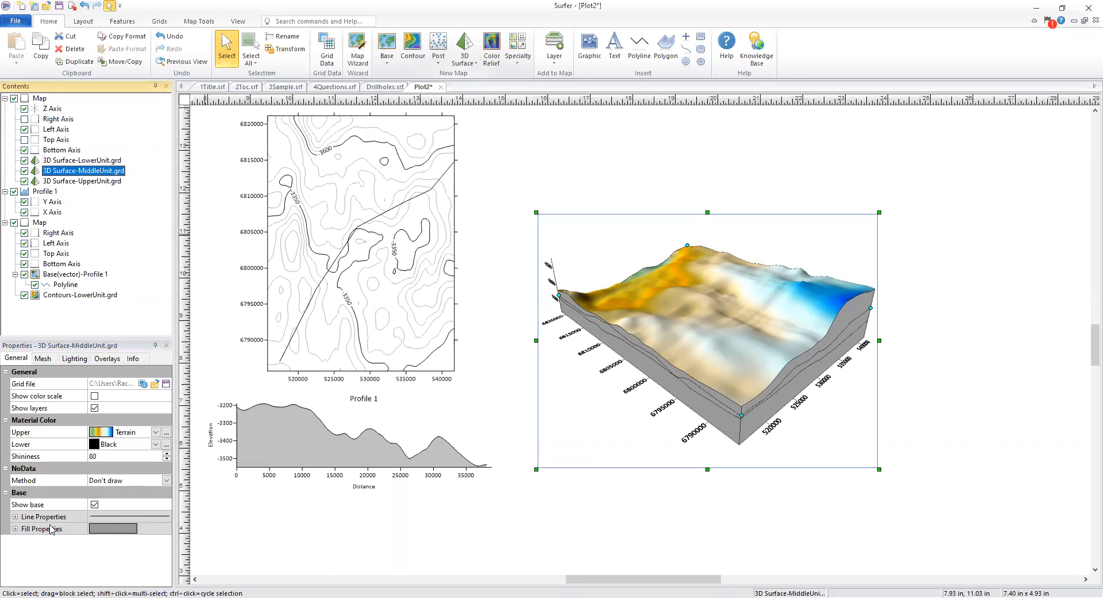
pyautogui.click(16, 528)
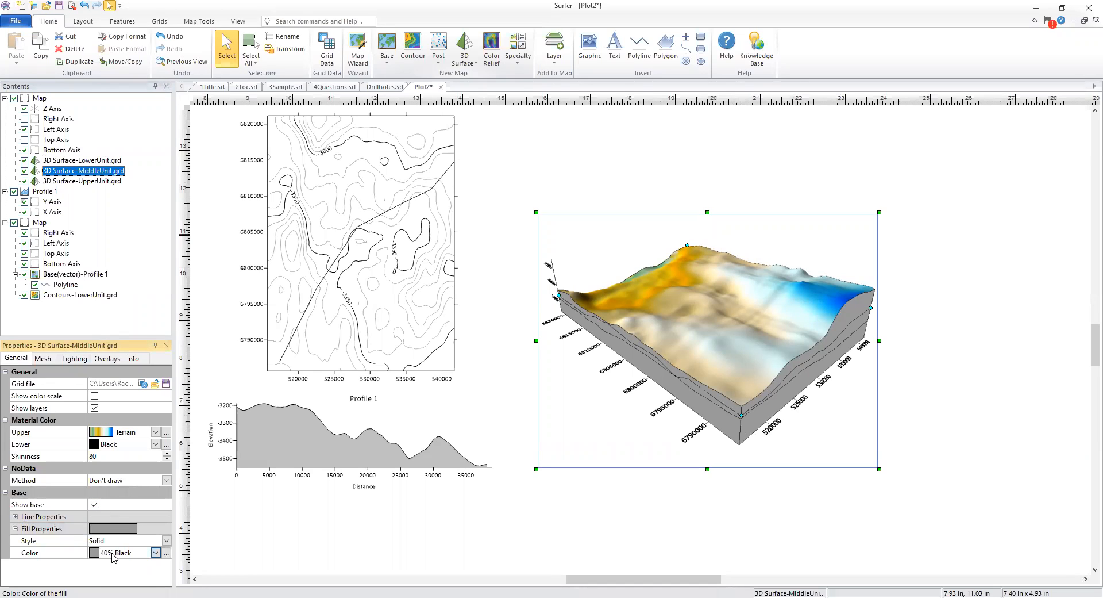
pyautogui.click(112, 558)
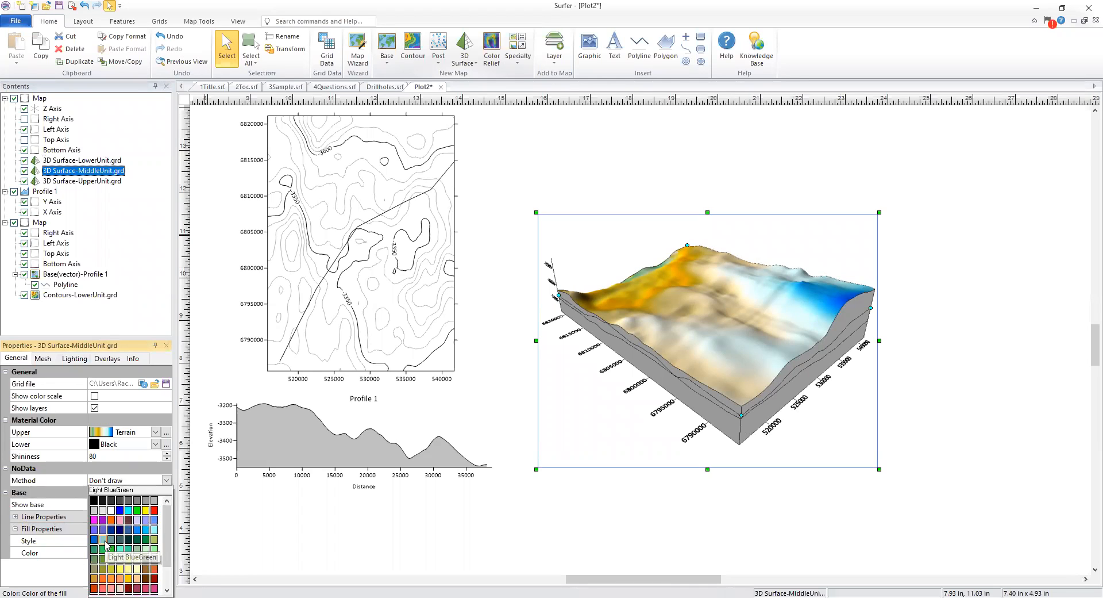
pyautogui.click(105, 546)
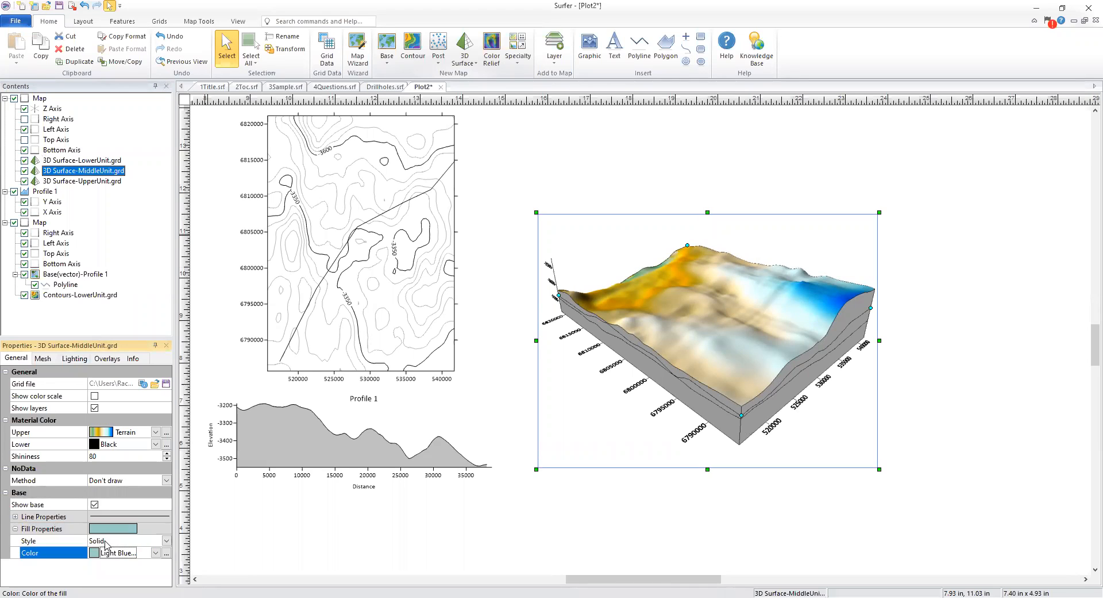
# Reorder the 3D surface layers so UpperUnit comes first, MiddleUnit second and LowerUnit last
pyautogui.click(94, 162)
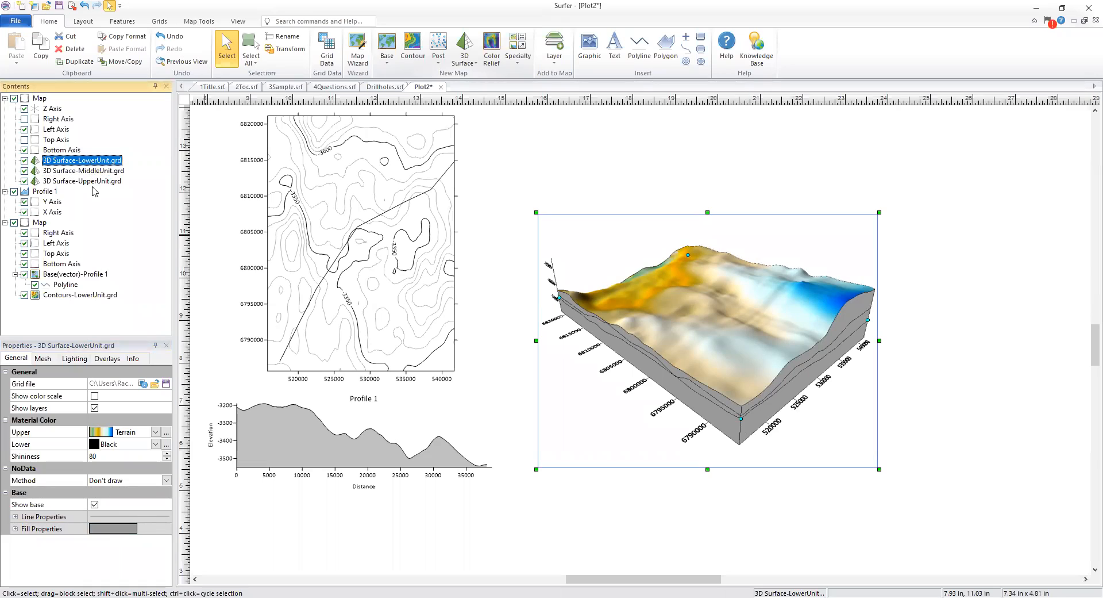
pyautogui.moveTo(91, 160); pyautogui.dragTo(88, 183)
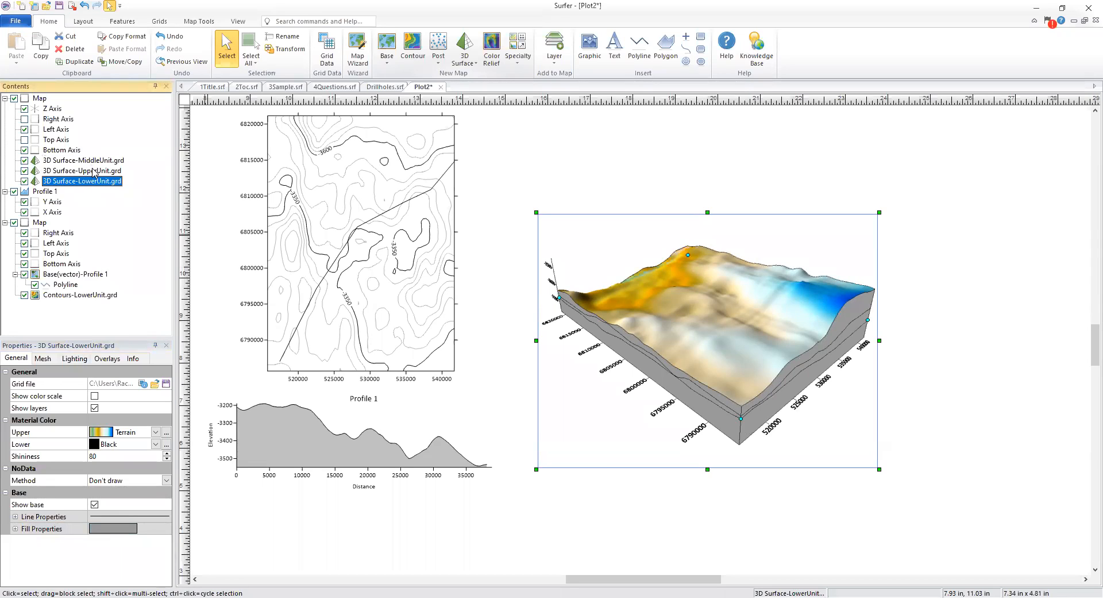
pyautogui.moveTo(94, 172); pyautogui.dragTo(95, 161)
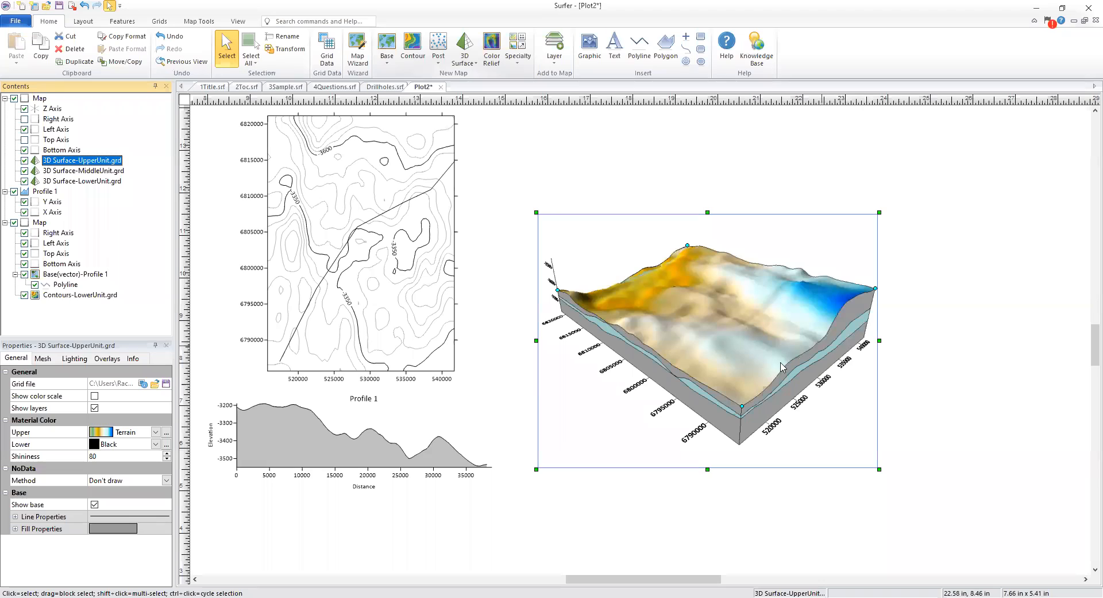
# Set the base fill color of the UpperUnit surface to Gold
pyautogui.click(101, 532)
pyautogui.click(107, 556)
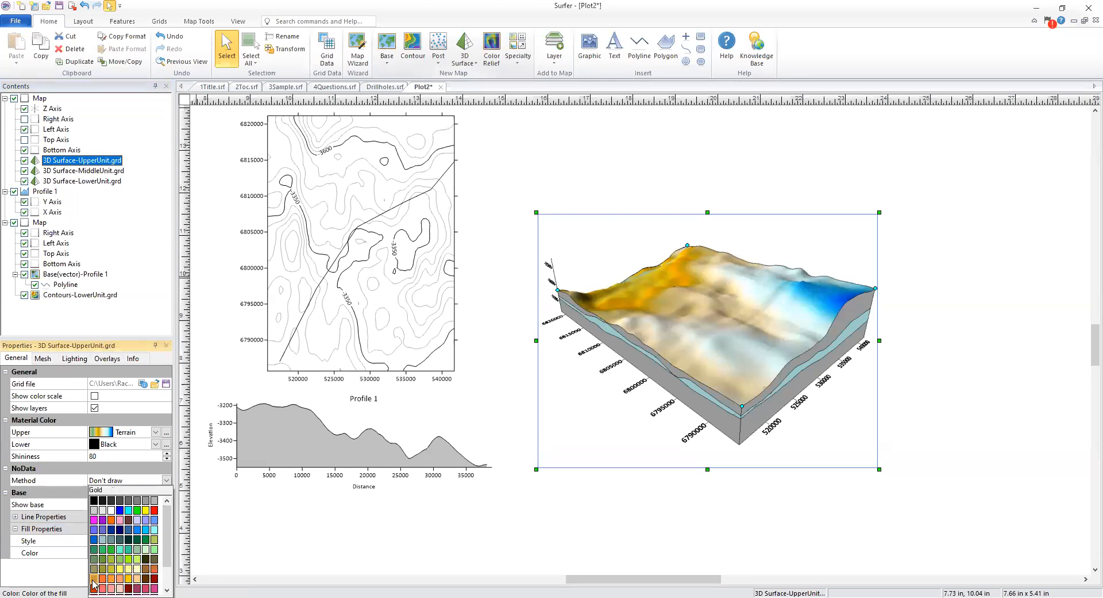
pyautogui.click(94, 582)
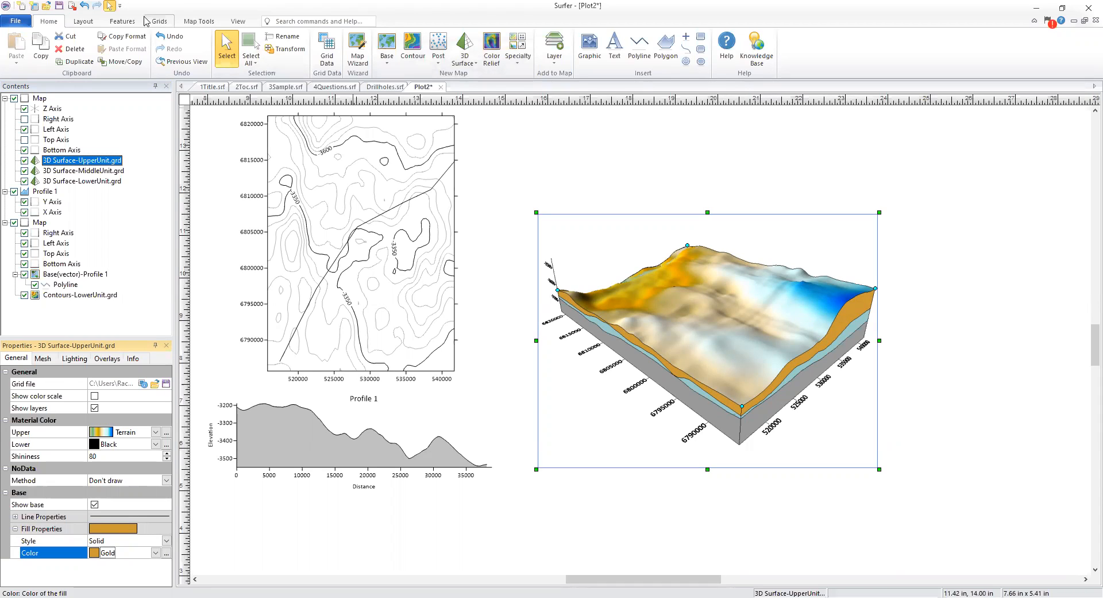
# Try to add a profile to the 3D surface map
pyautogui.click(128, 22)
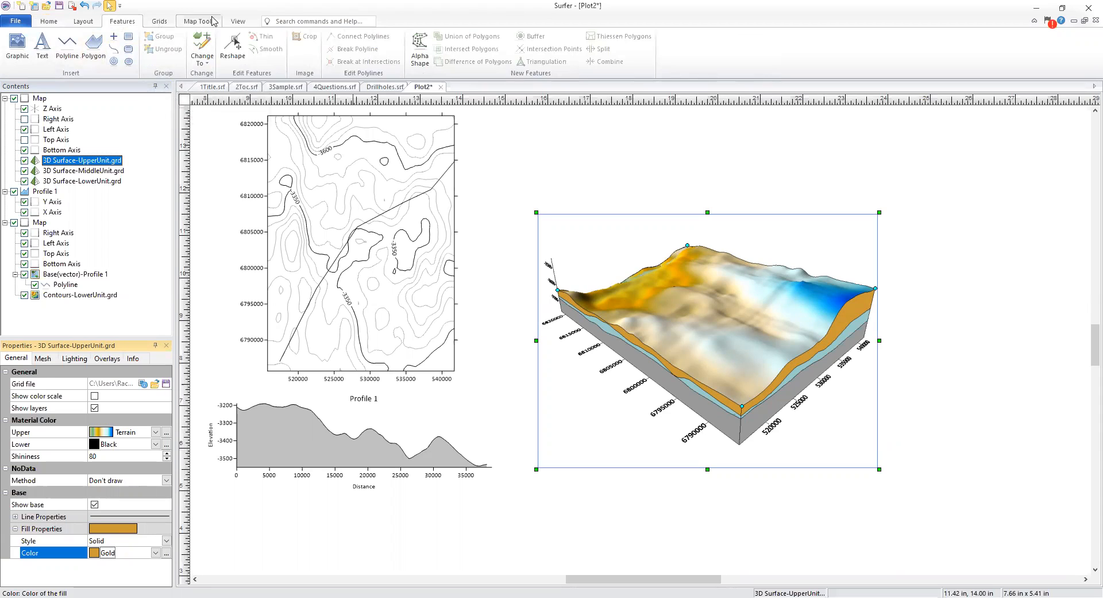
pyautogui.click(178, 23)
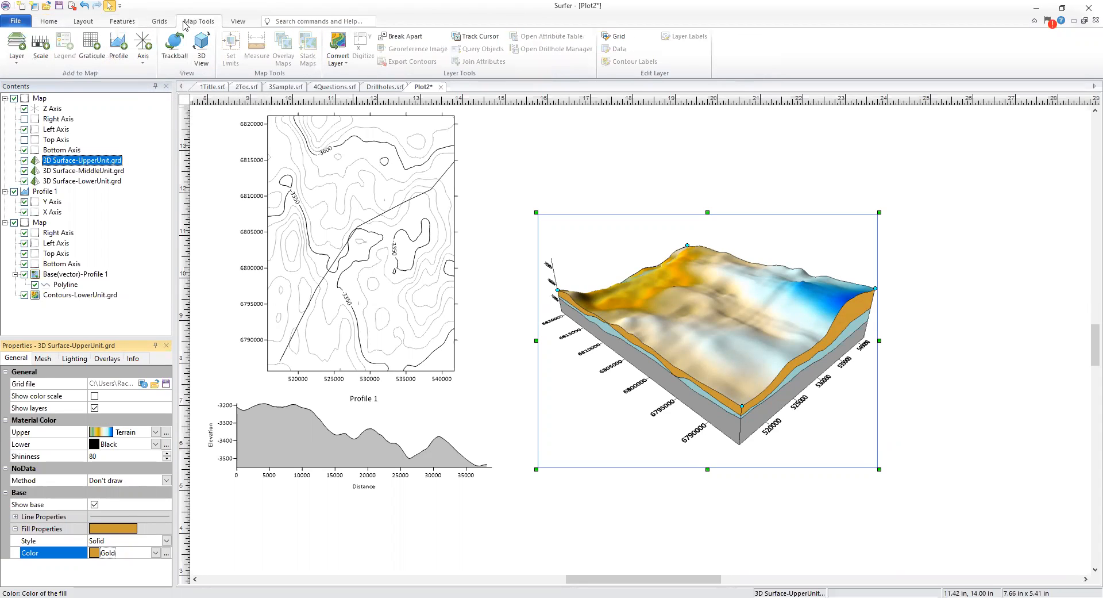
pyautogui.click(118, 61)
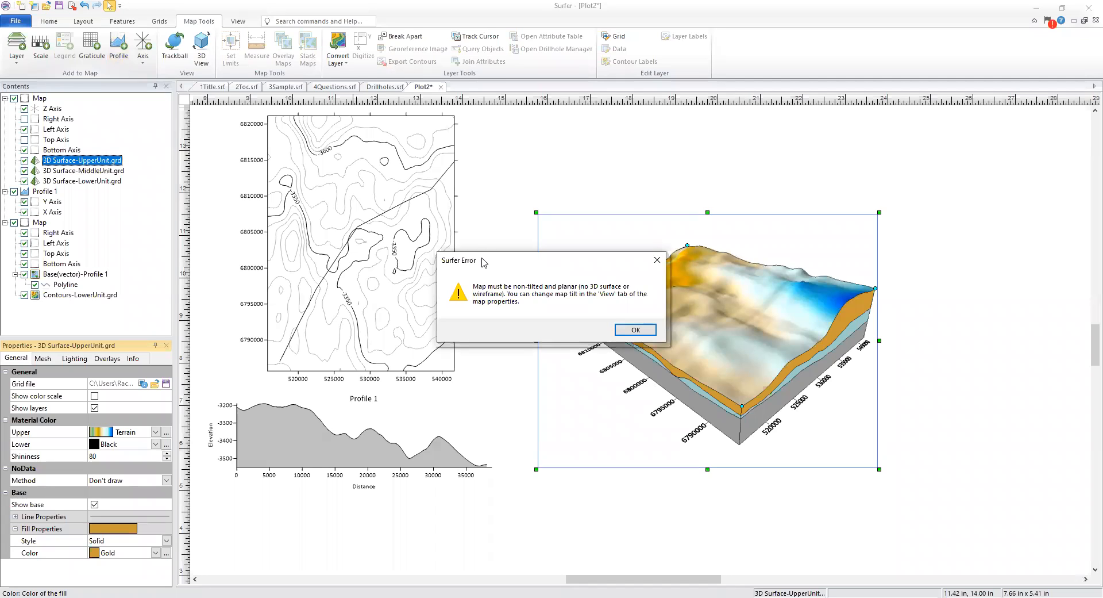
pyautogui.click(636, 331)
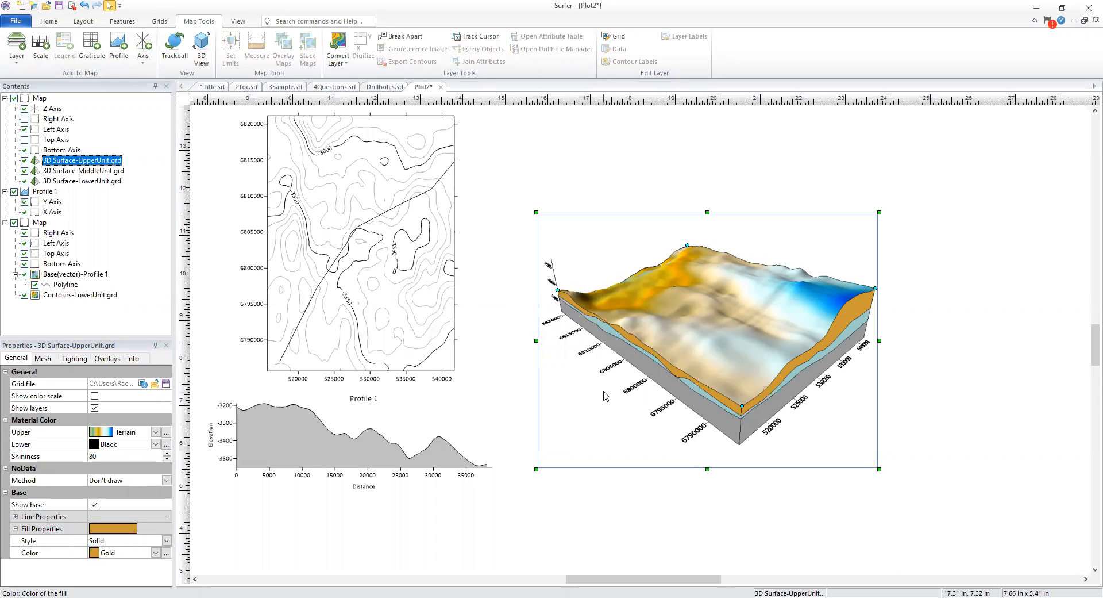
# Set the 3D surface map's projection to Orthographic and its tilt to 90 degrees
pyautogui.click(39, 99)
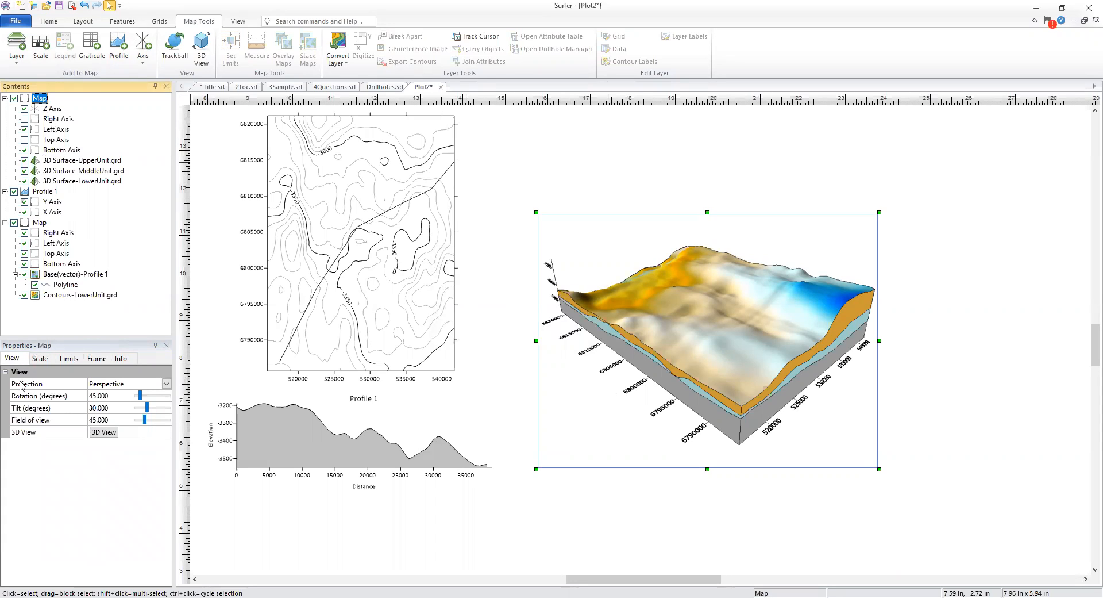
pyautogui.click(118, 385)
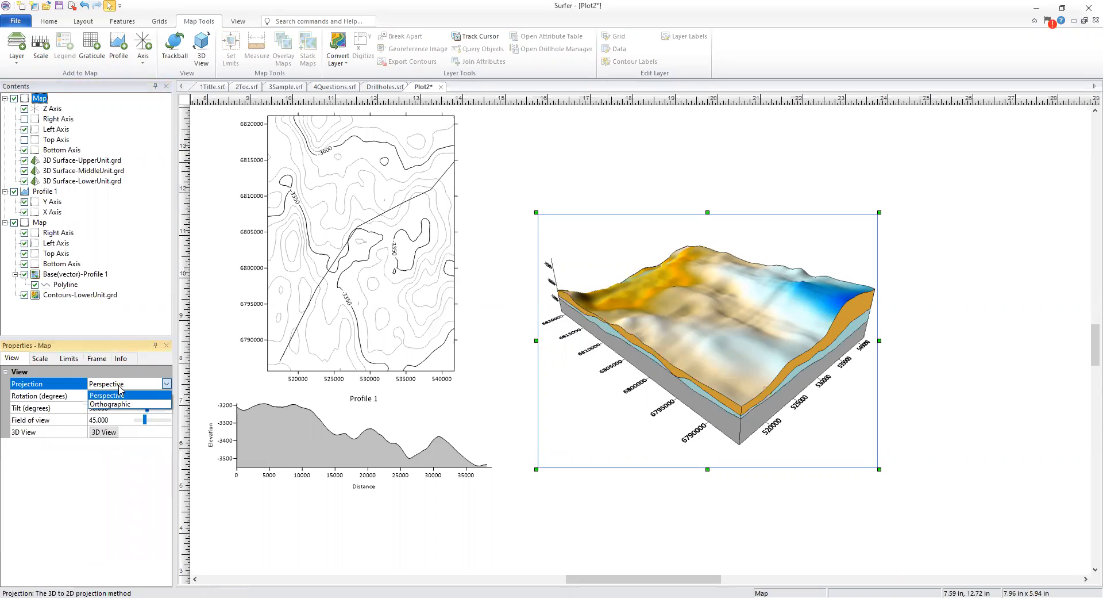
pyautogui.click(120, 405)
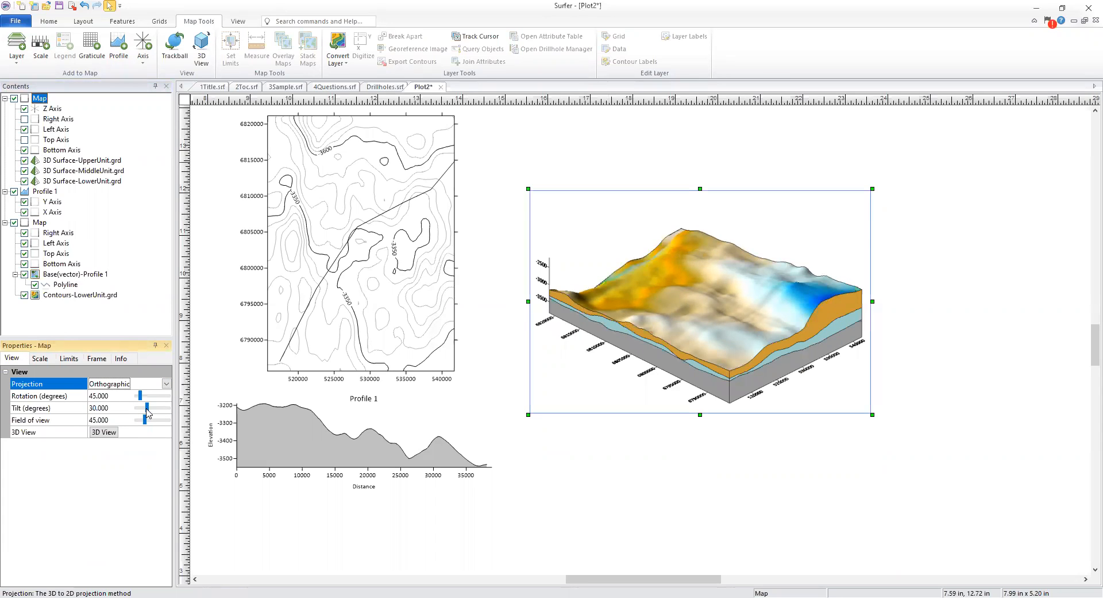
pyautogui.moveTo(147, 412); pyautogui.dragTo(173, 414)
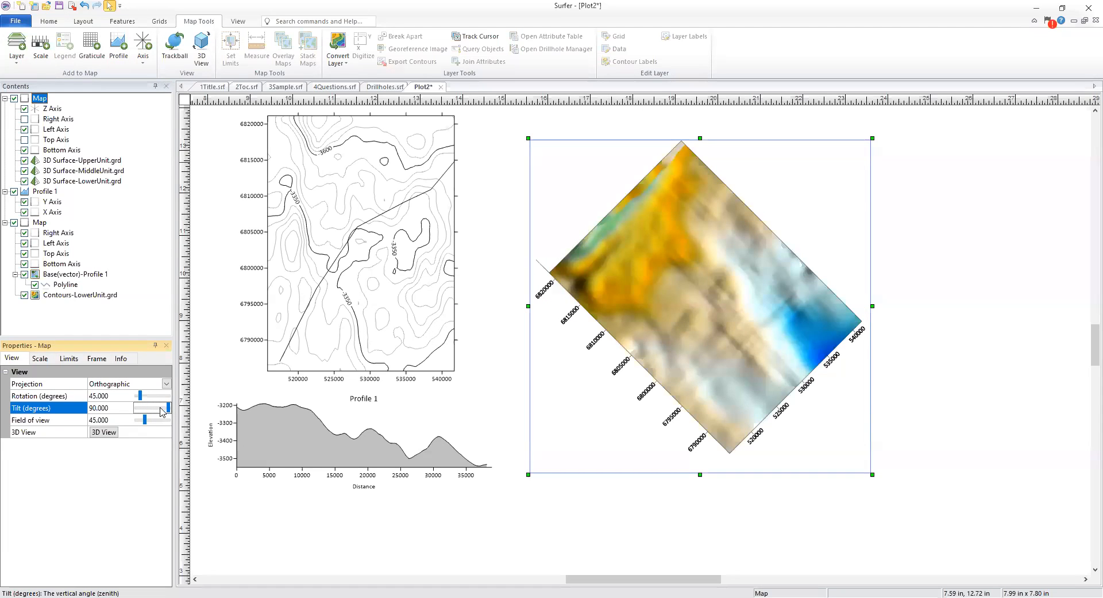
pyautogui.click(98, 409)
pyautogui.click(85, 462)
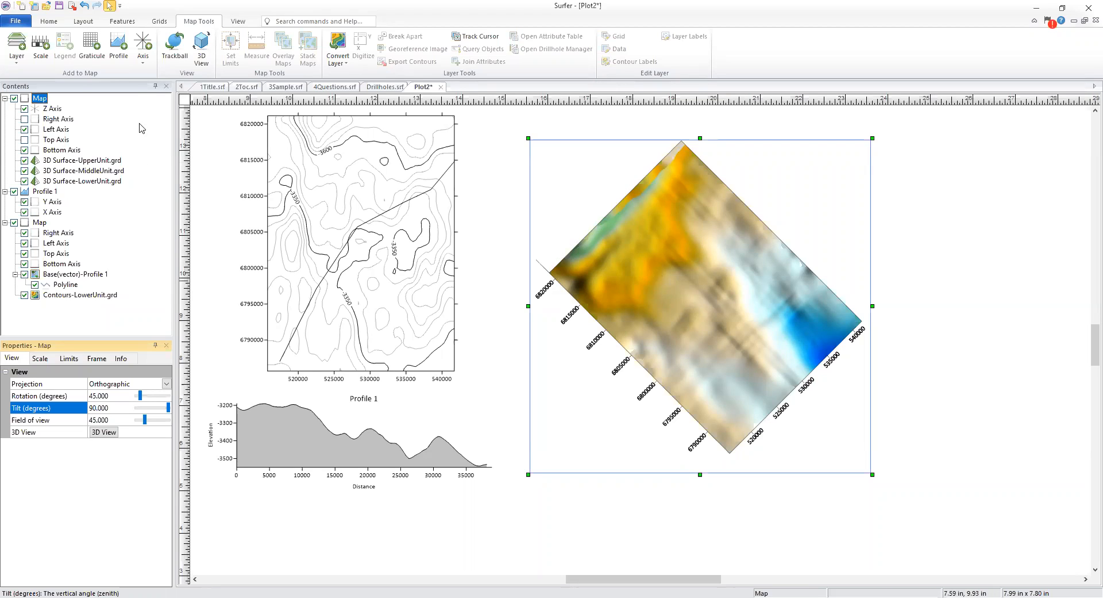
# Add a profile to the 3D surface map along a straight line from just inside its uppermost corner to its lowest corner
pyautogui.click(123, 44)
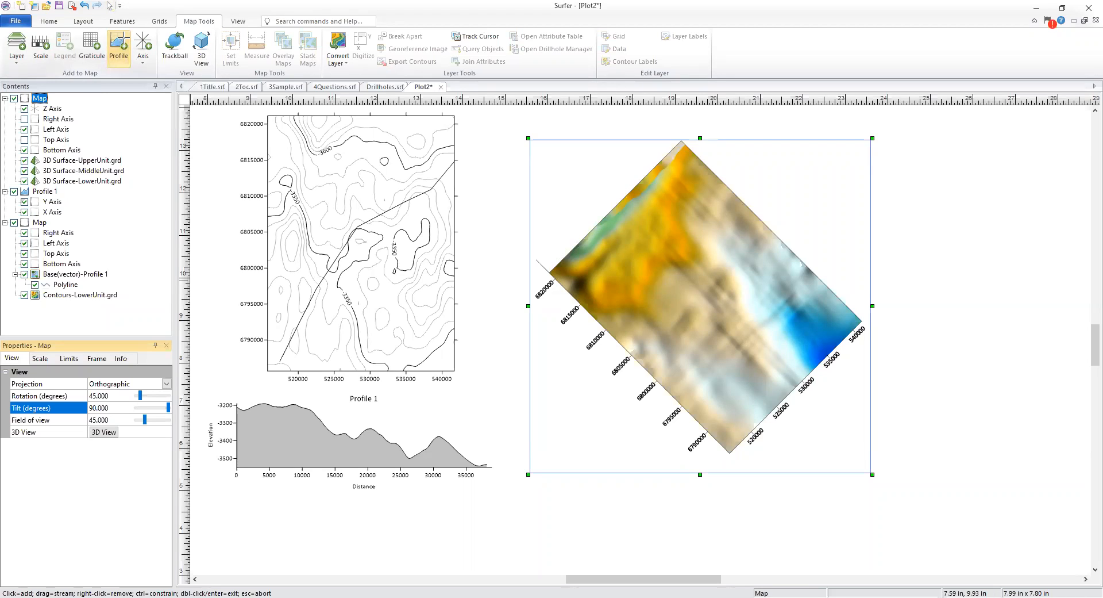
pyautogui.click(686, 167)
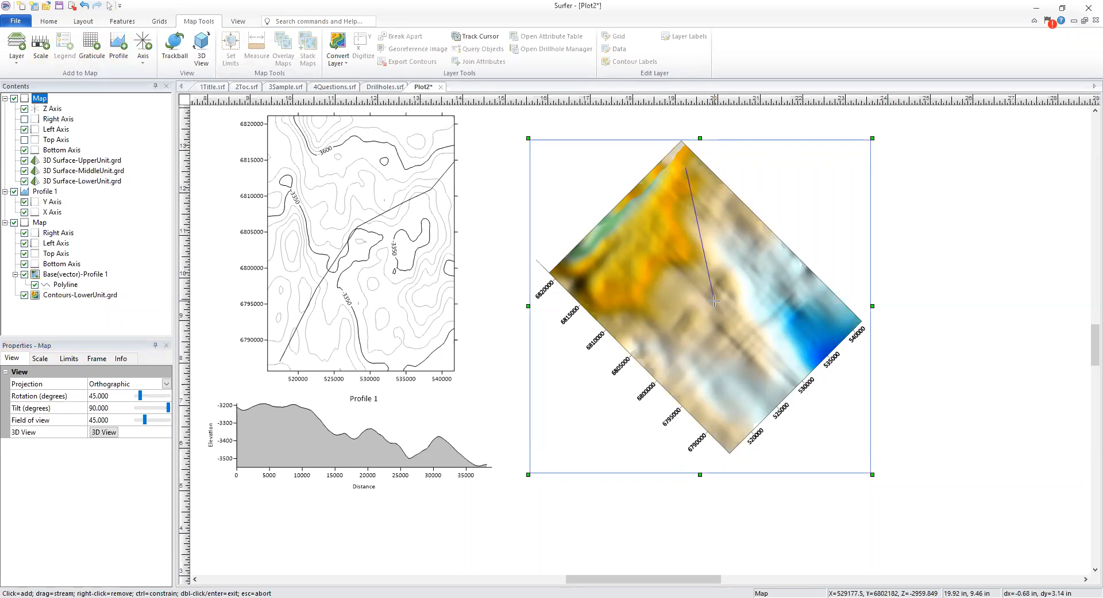
pyautogui.doubleClick(730, 430)
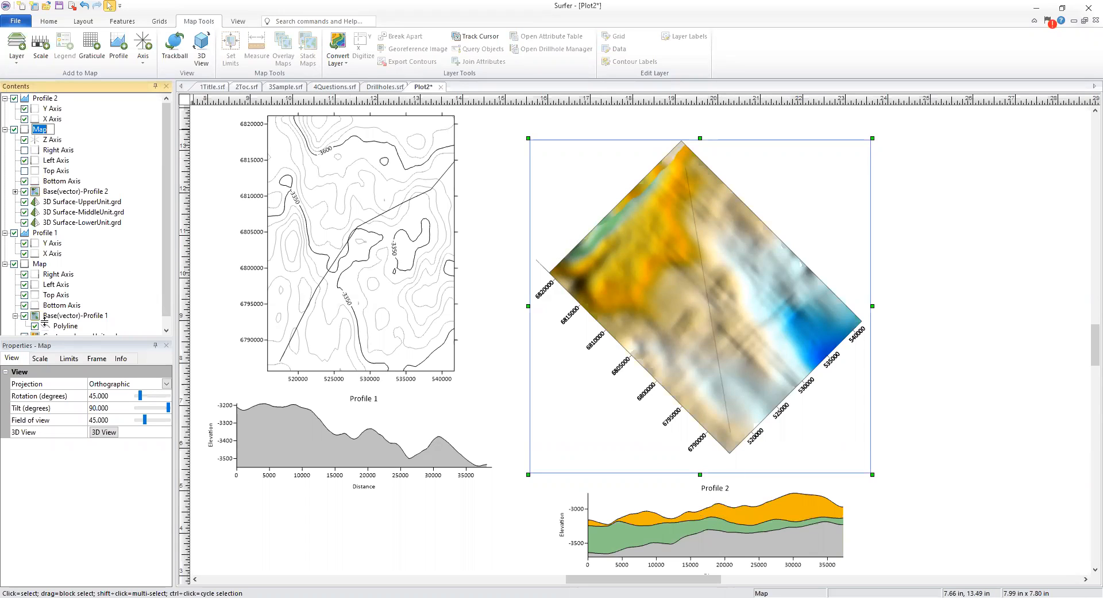
# Set the 3D surface map's projection to Perspective and its tilt to 30 degrees
pyautogui.click(128, 385)
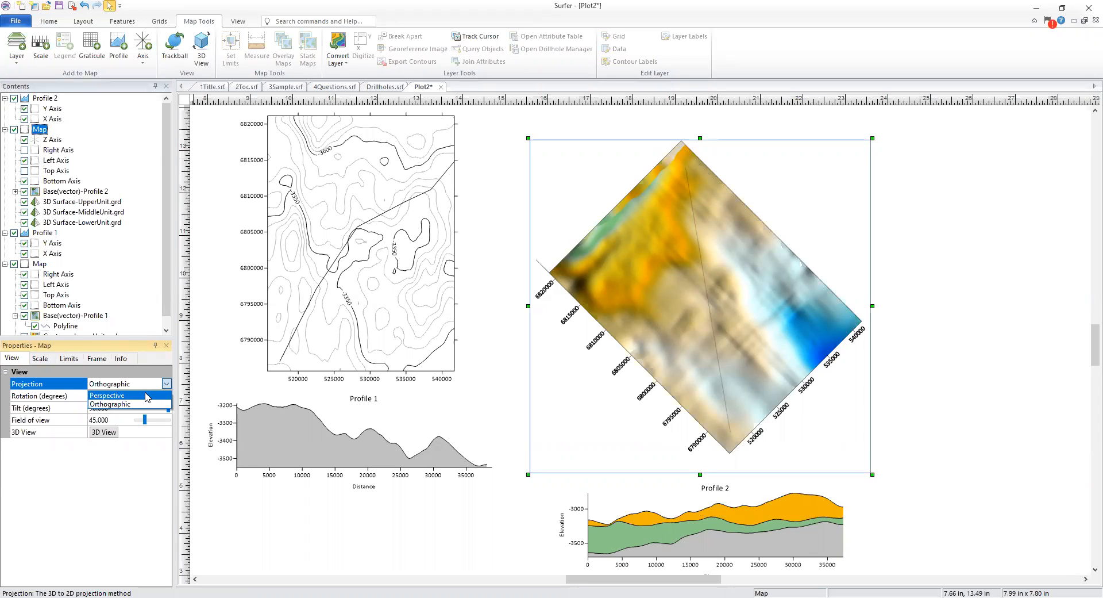
pyautogui.click(146, 396)
pyautogui.click(115, 409)
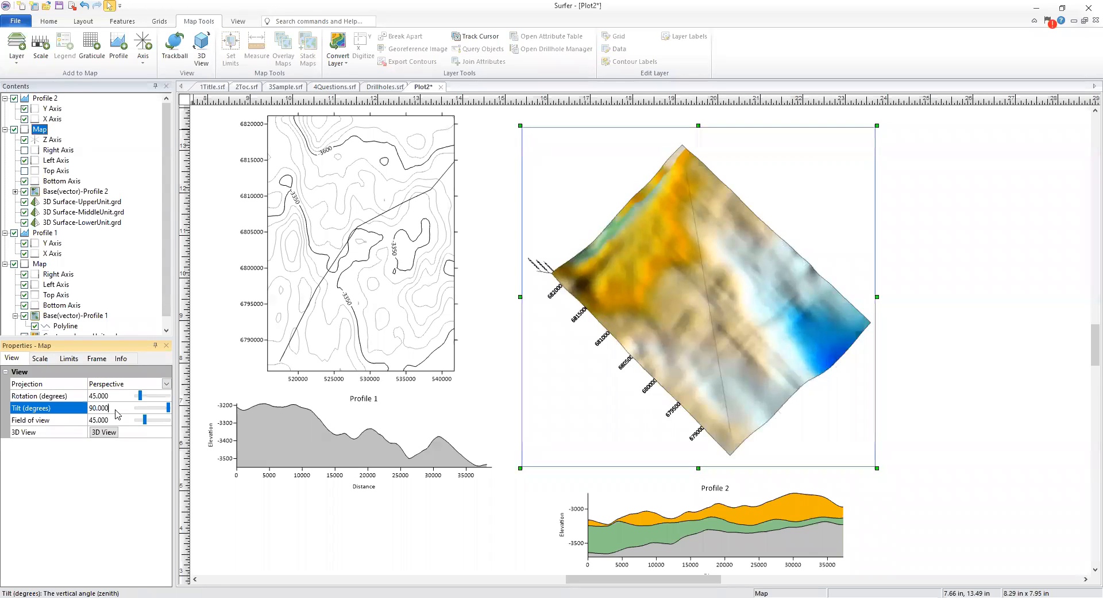
pyautogui.click(91, 409)
pyautogui.write('30')
pyautogui.click(97, 453)
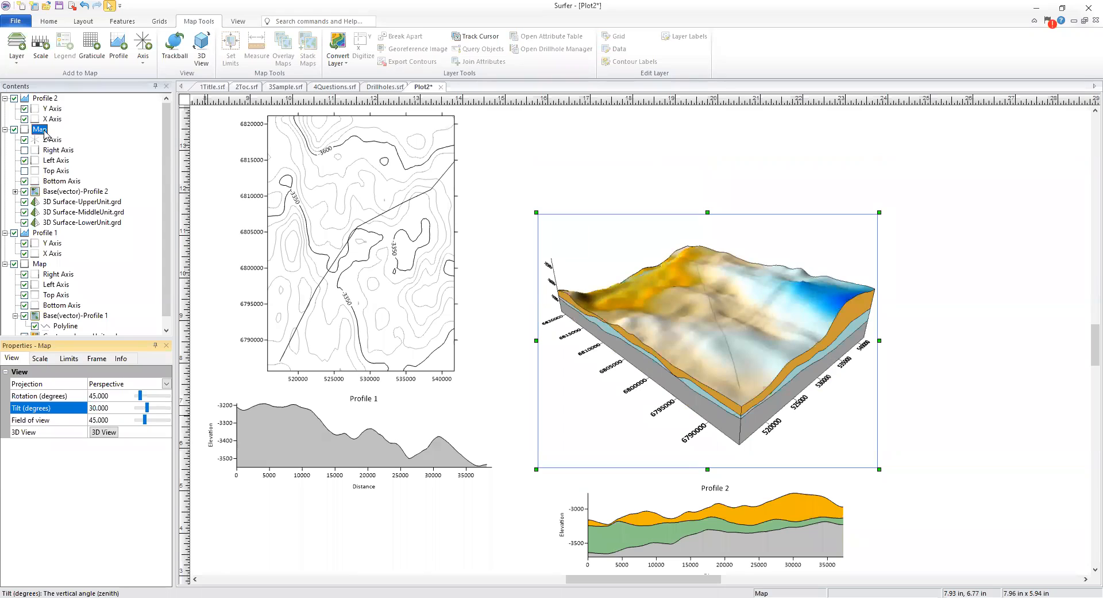
# Examine the title of Profile 2 in the text editor and close it without editing
pyautogui.click(45, 98)
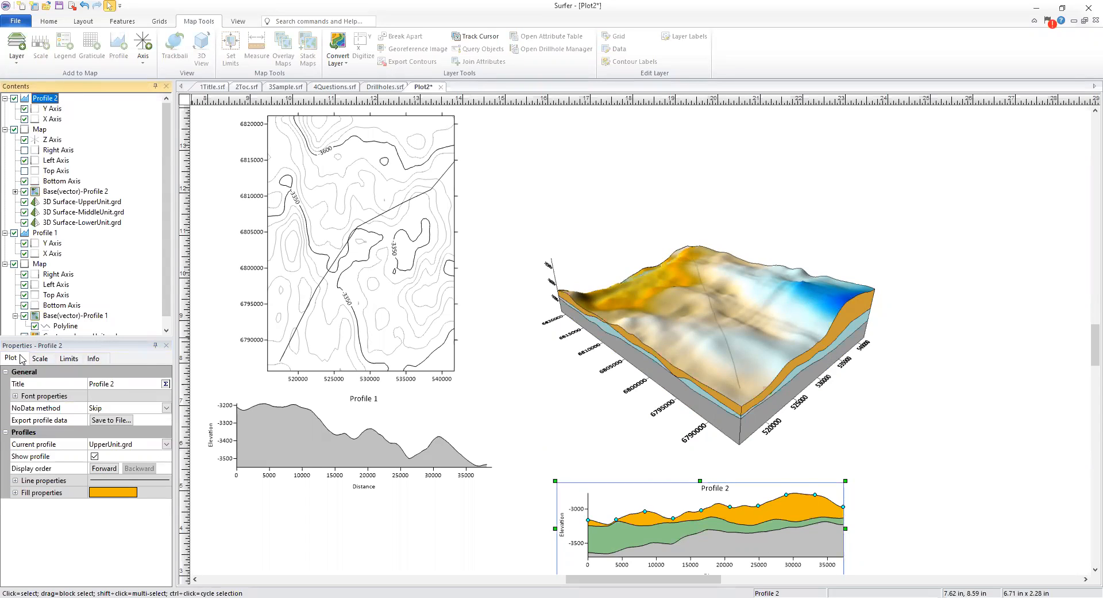
pyautogui.click(125, 385)
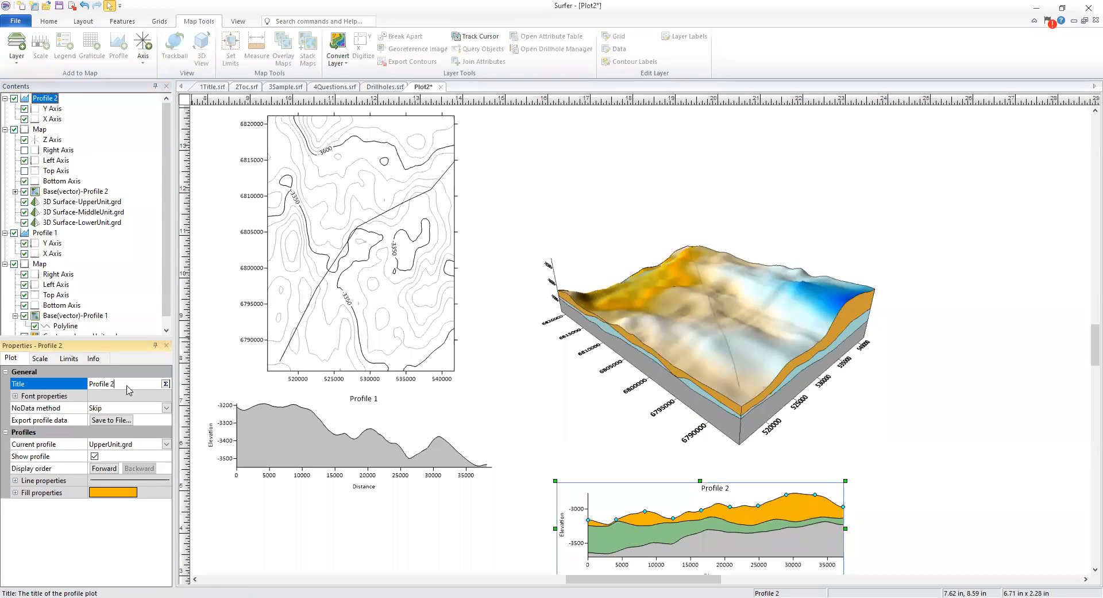
pyautogui.click(166, 385)
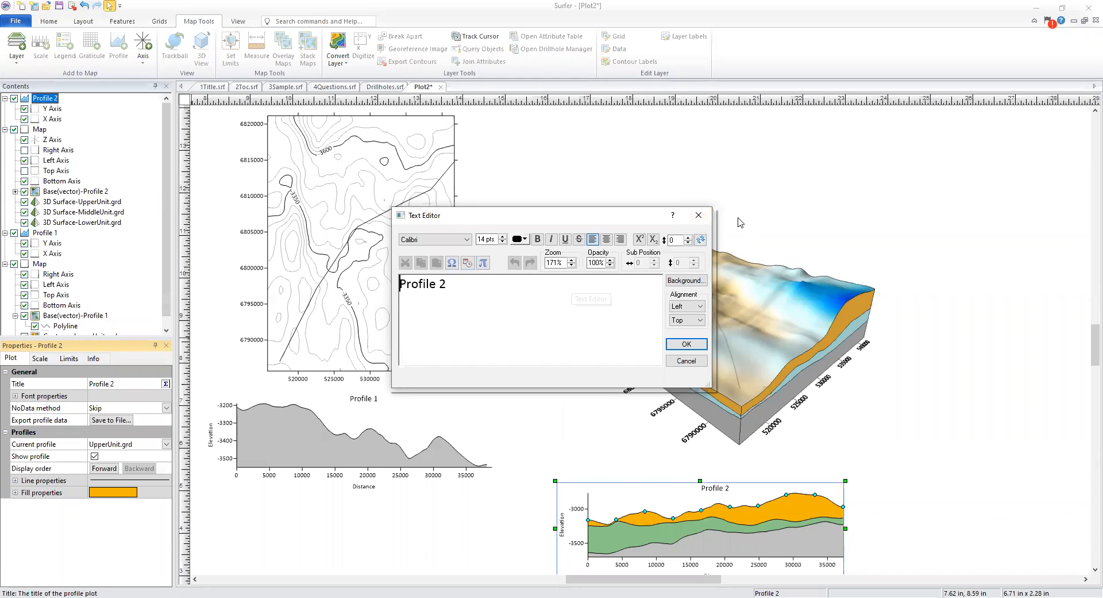
pyautogui.click(699, 215)
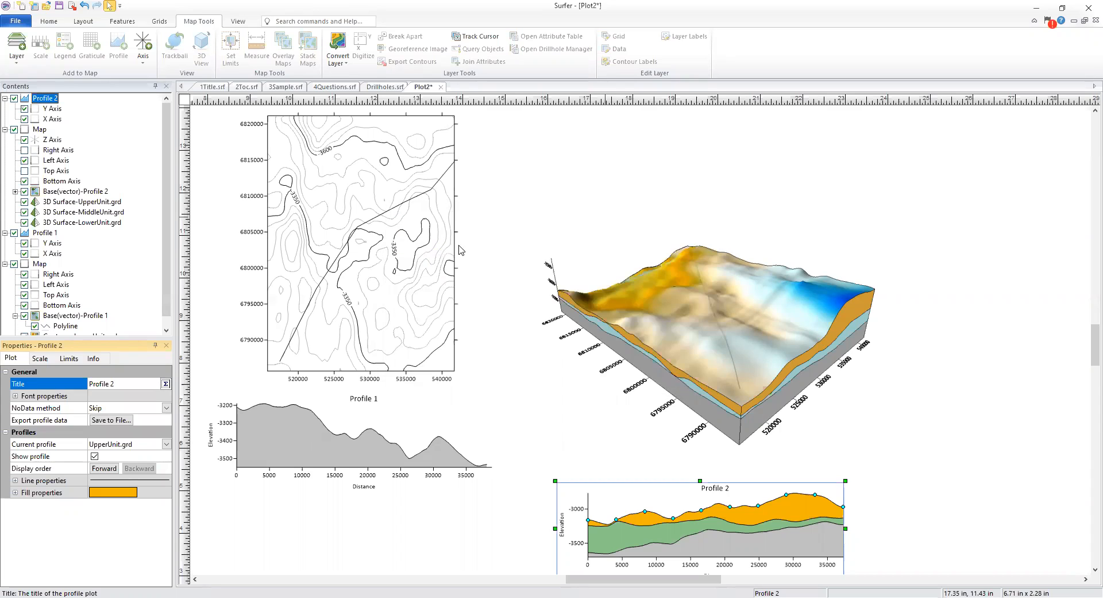
# Set the font size of the Profile 2 title to 16 points
pyautogui.click(17, 396)
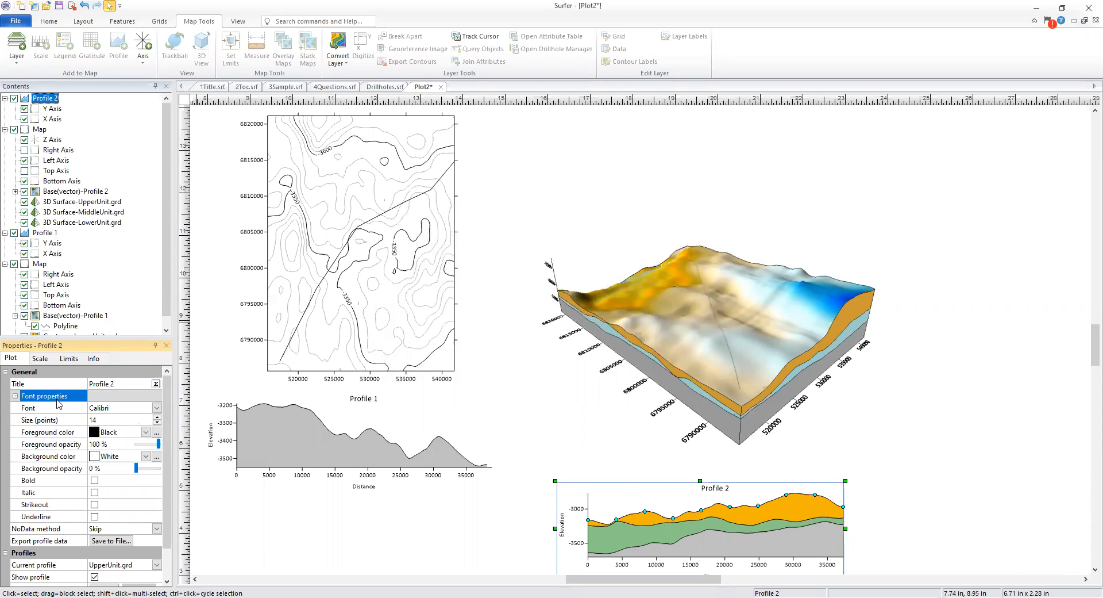
pyautogui.click(158, 417)
pyautogui.click(158, 417)
pyautogui.click(158, 418)
pyautogui.click(158, 417)
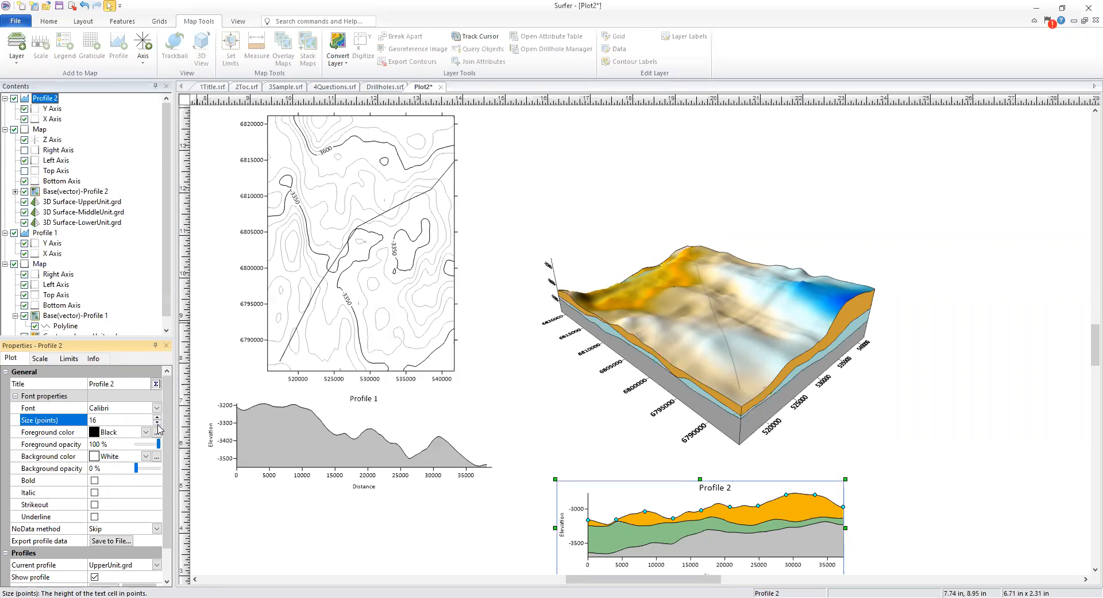
pyautogui.click(15, 395)
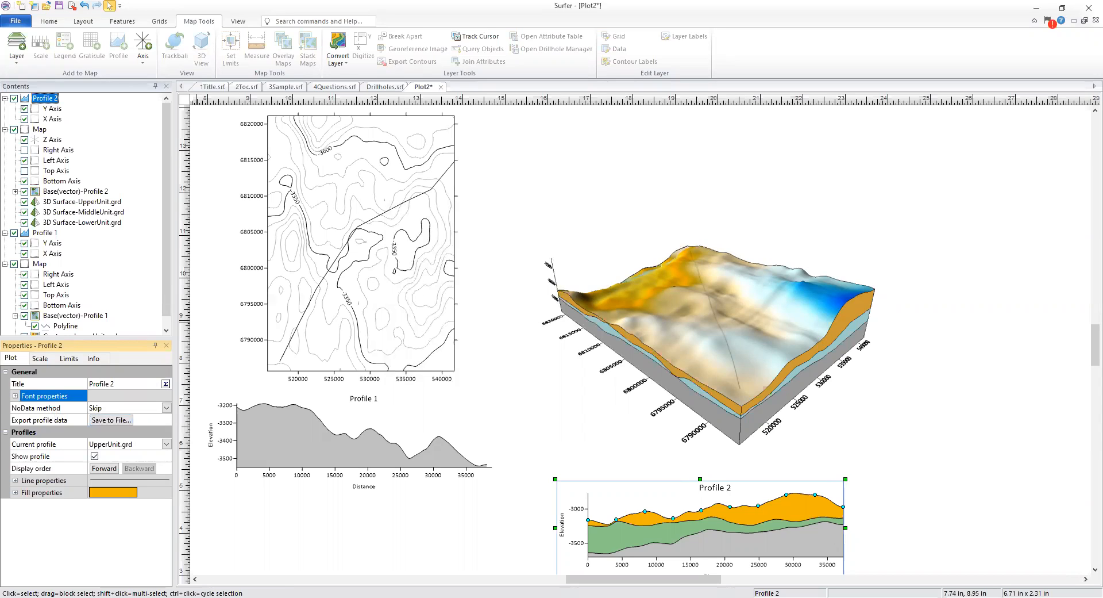
# Examine the NoData method options of Profile 2, keeping Skip, and its profile data export dialog without saving
pyautogui.click(123, 408)
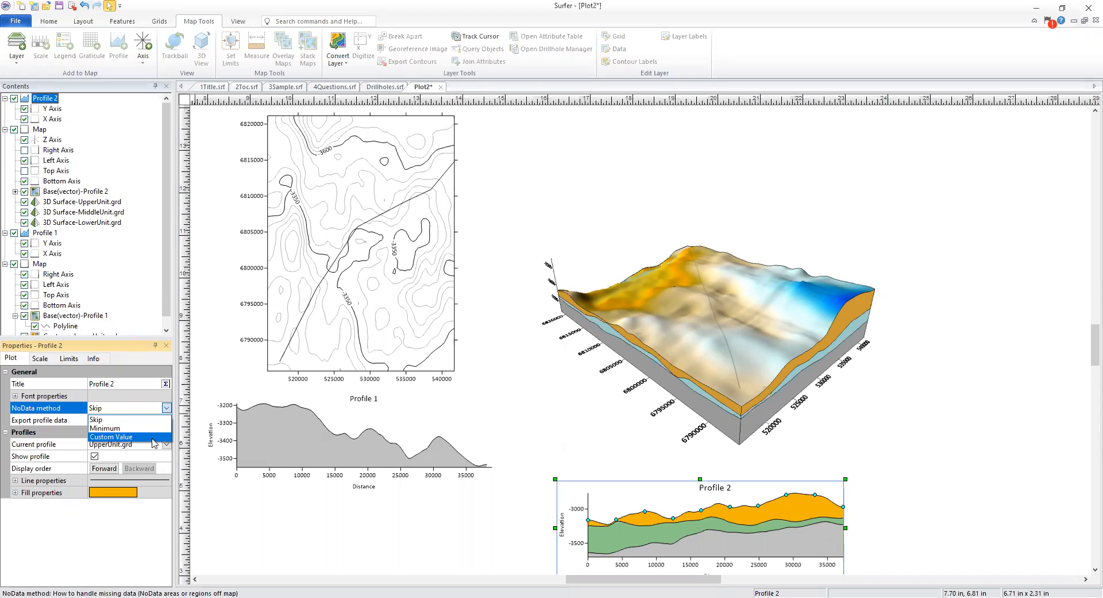
pyautogui.click(145, 419)
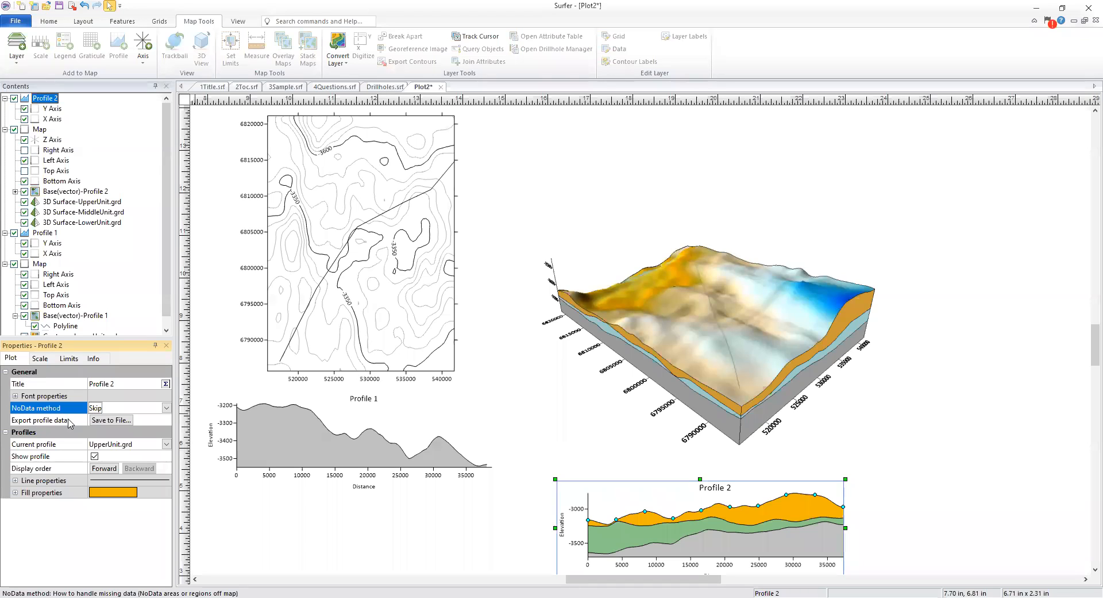
pyautogui.click(127, 425)
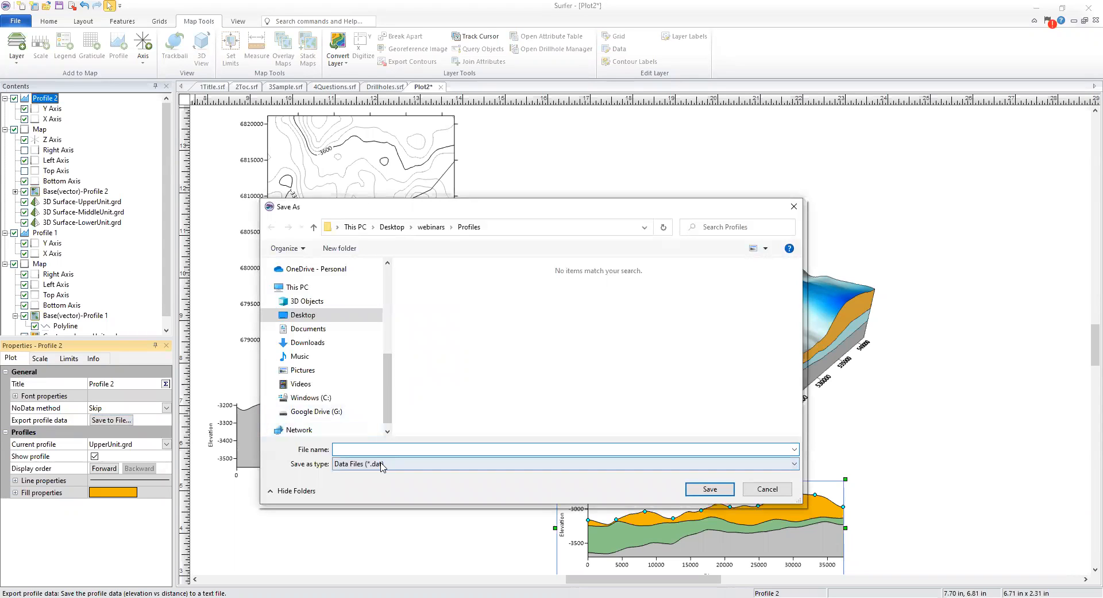
pyautogui.click(765, 490)
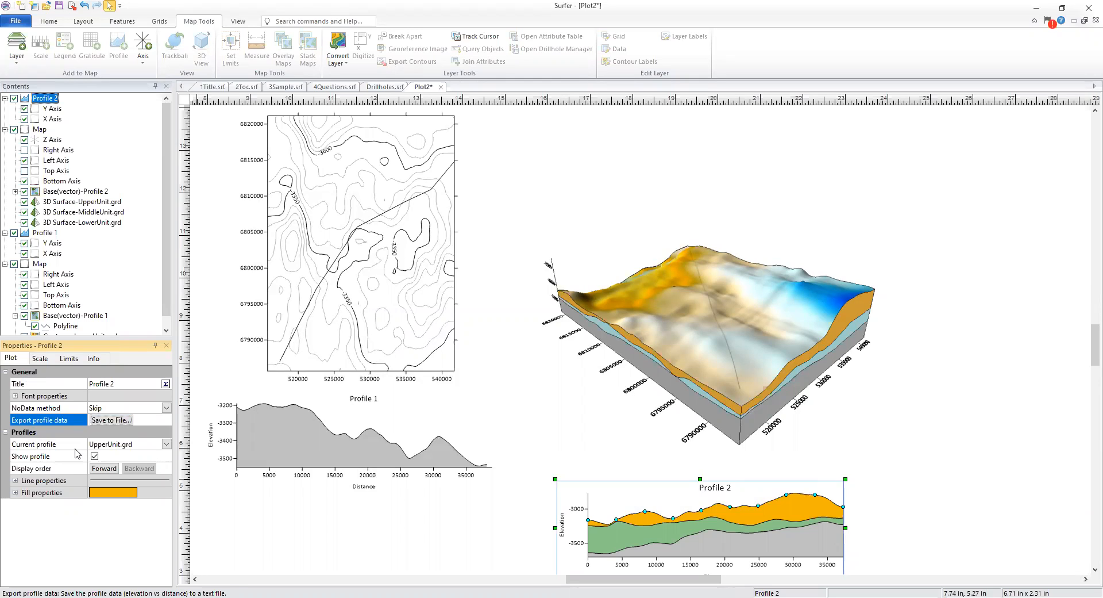
# Make MiddleUnit.grd the current profile of Profile 2
pyautogui.click(131, 445)
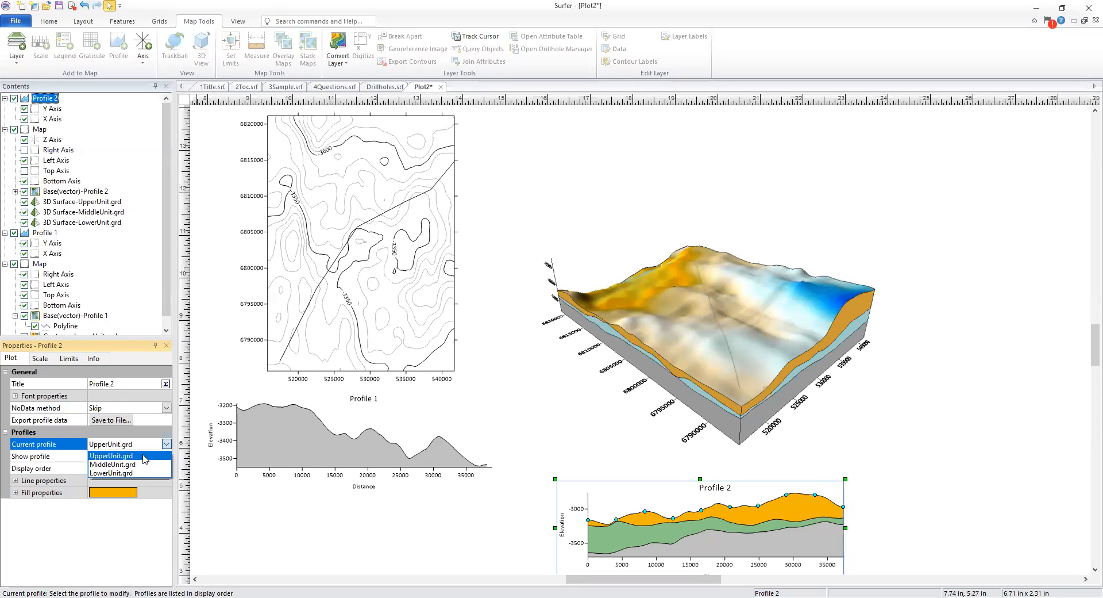
pyautogui.click(144, 458)
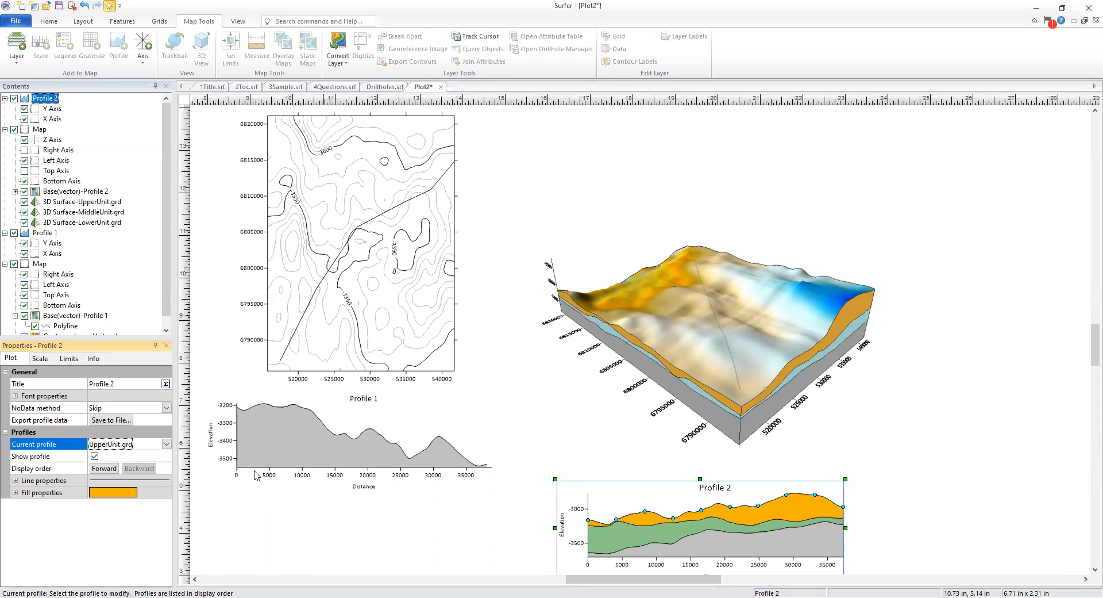
pyautogui.click(145, 450)
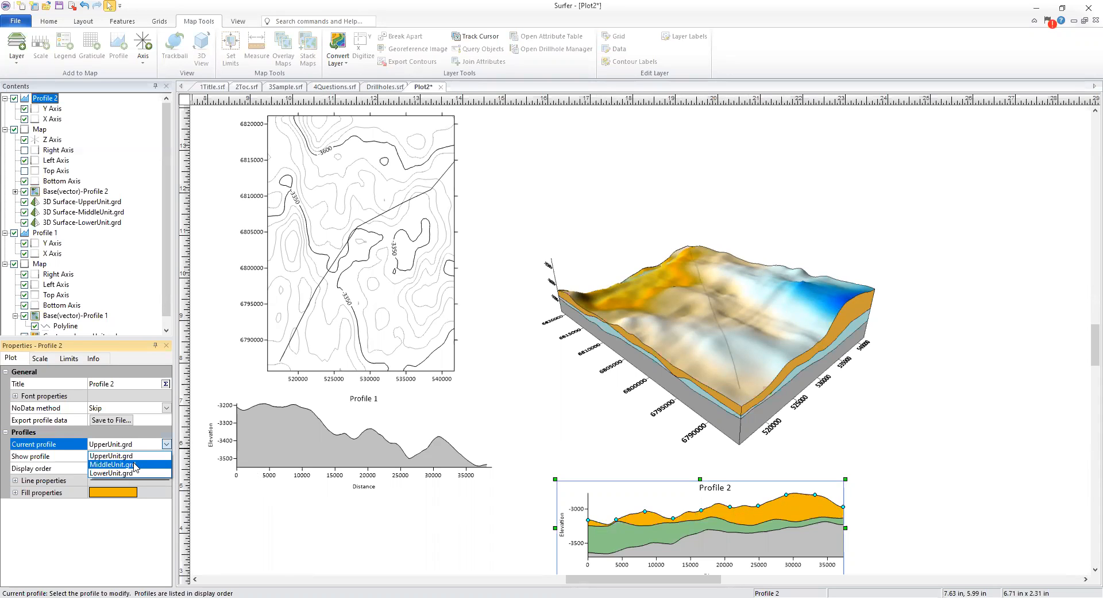
pyautogui.click(136, 465)
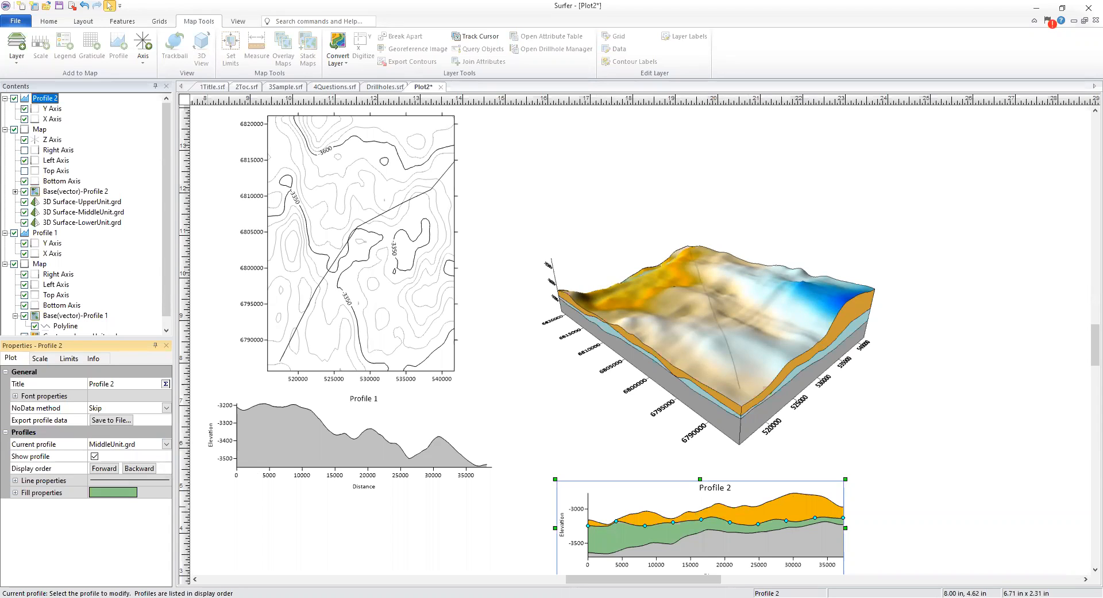
# Hide and show the MiddleUnit.grd profile, and move it backward and forward again in the display order
pyautogui.click(95, 456)
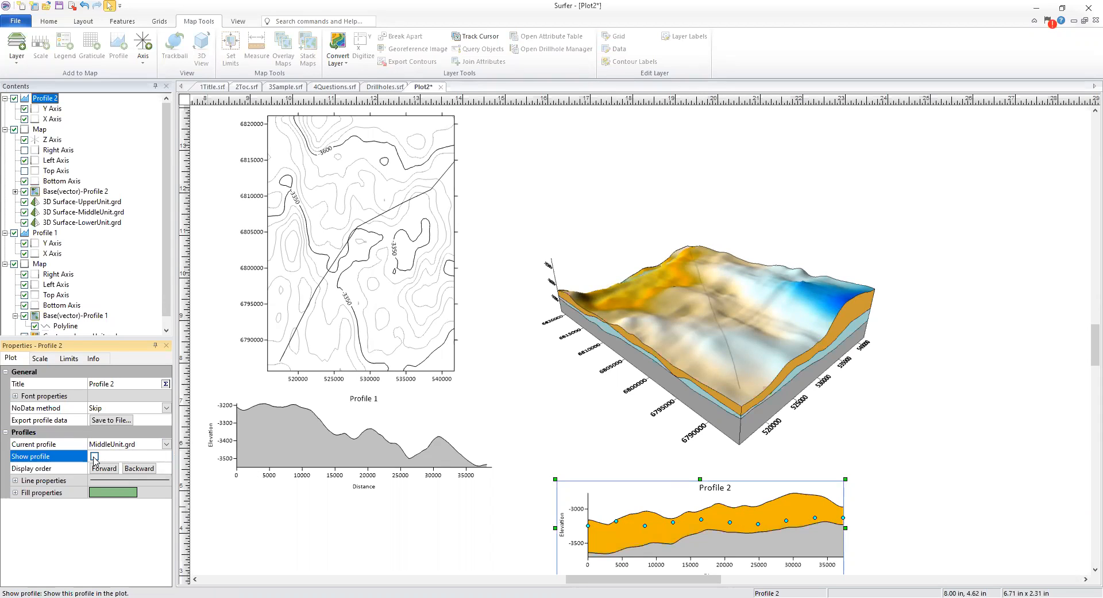
pyautogui.click(94, 456)
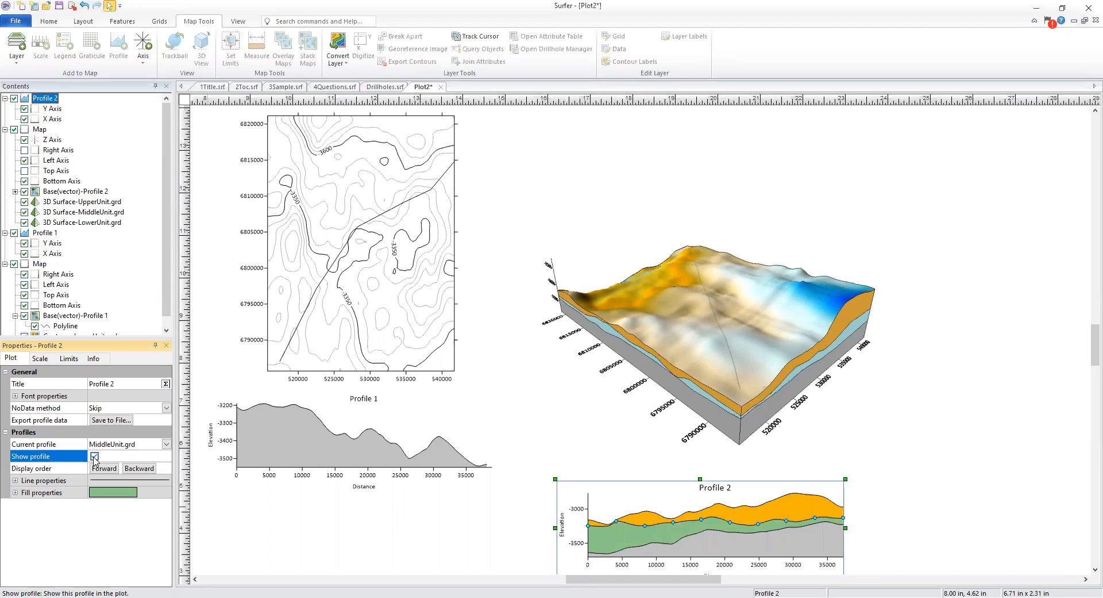
pyautogui.click(94, 456)
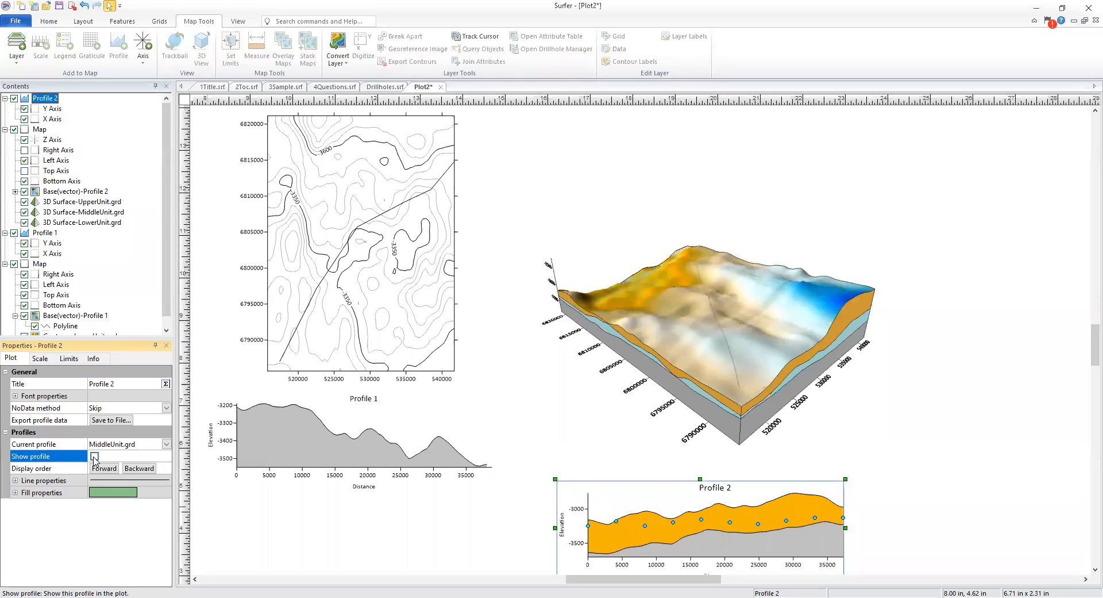
pyautogui.click(94, 456)
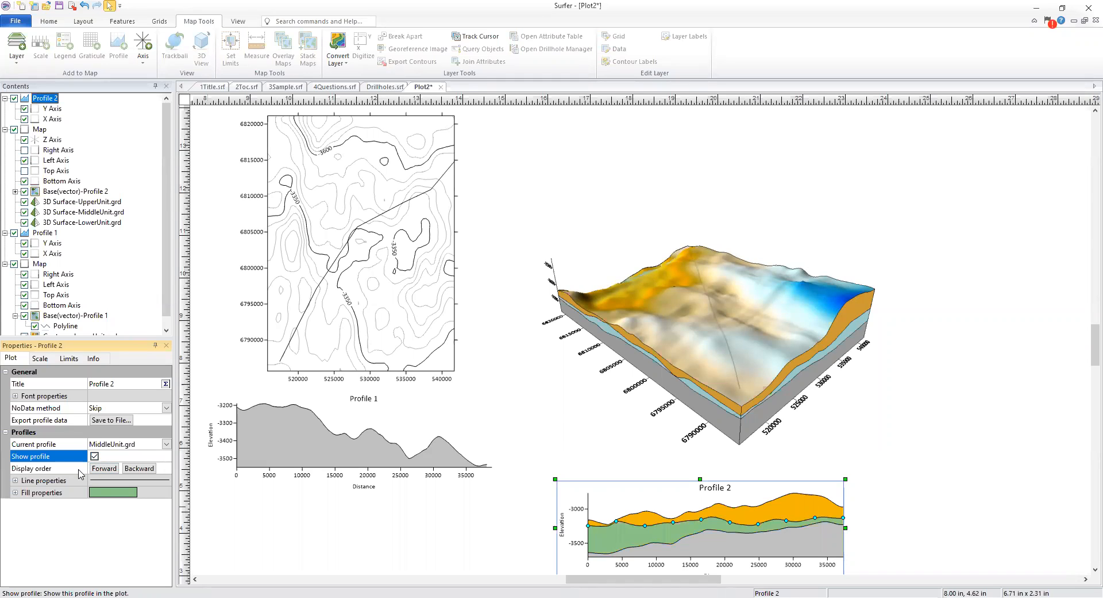
pyautogui.click(138, 468)
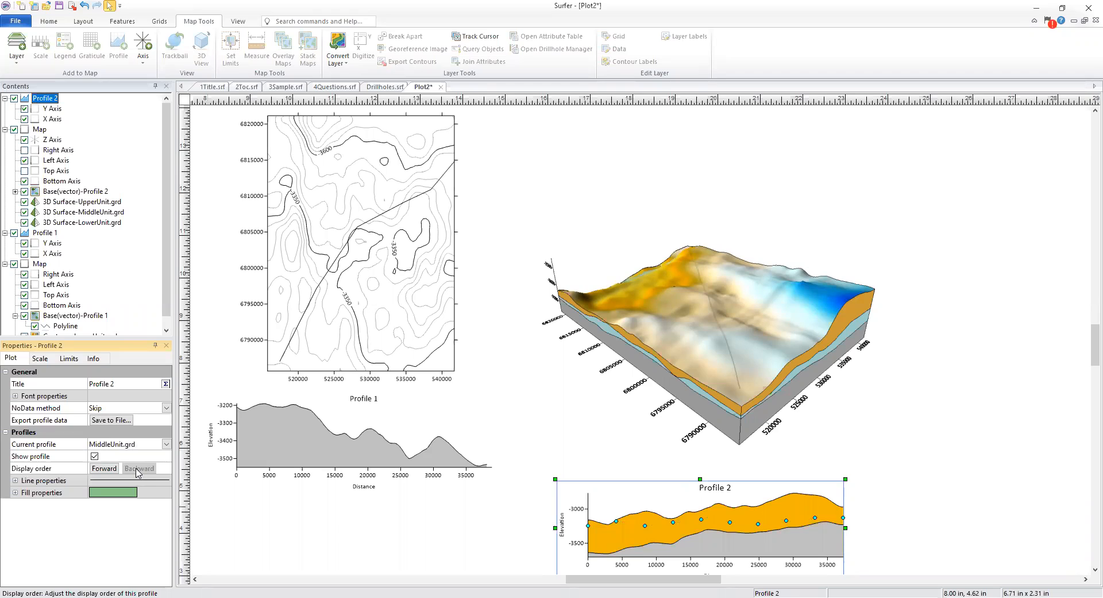
pyautogui.click(100, 469)
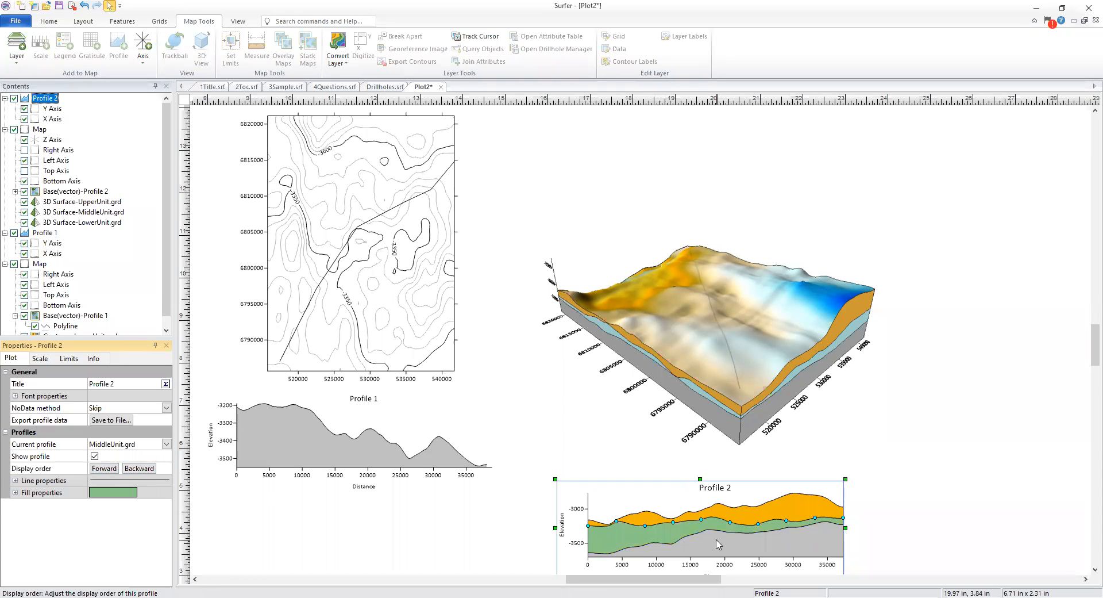
# Examine the line properties and the fill properties of the MiddleUnit.grd profile
pyautogui.click(16, 480)
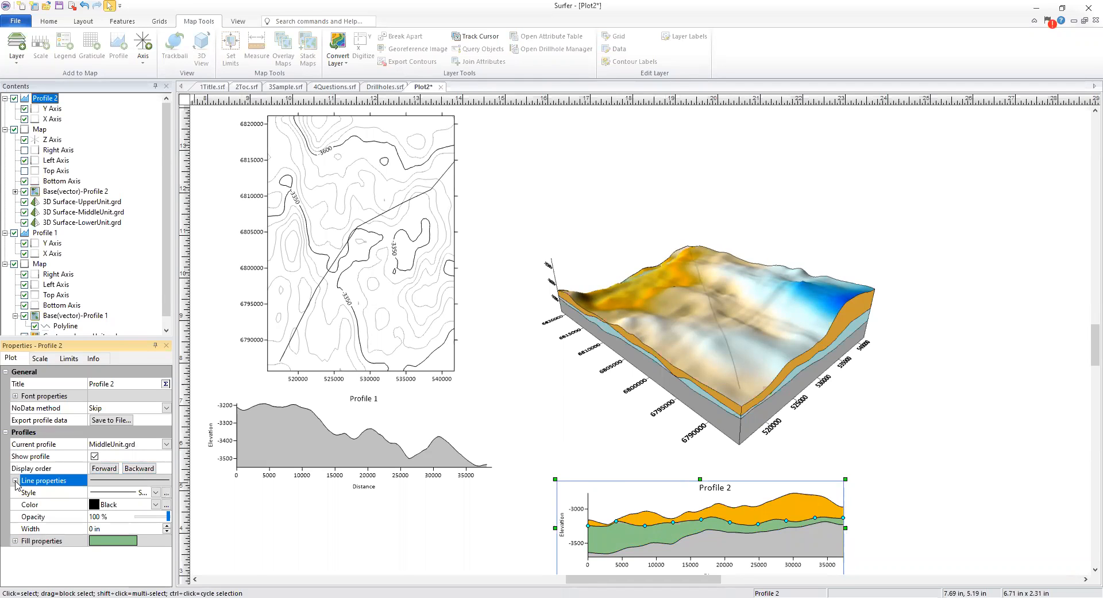
pyautogui.click(15, 482)
pyautogui.click(16, 493)
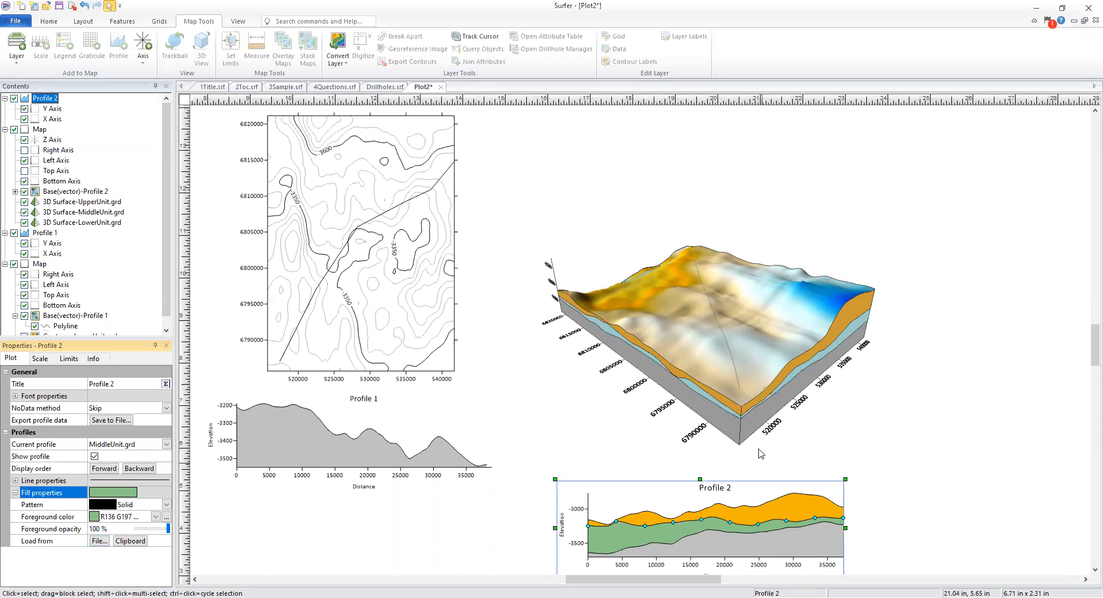
# Set the fill foreground color of the MiddleUnit.grd profile in Profile 2 to light blue
pyautogui.click(119, 450)
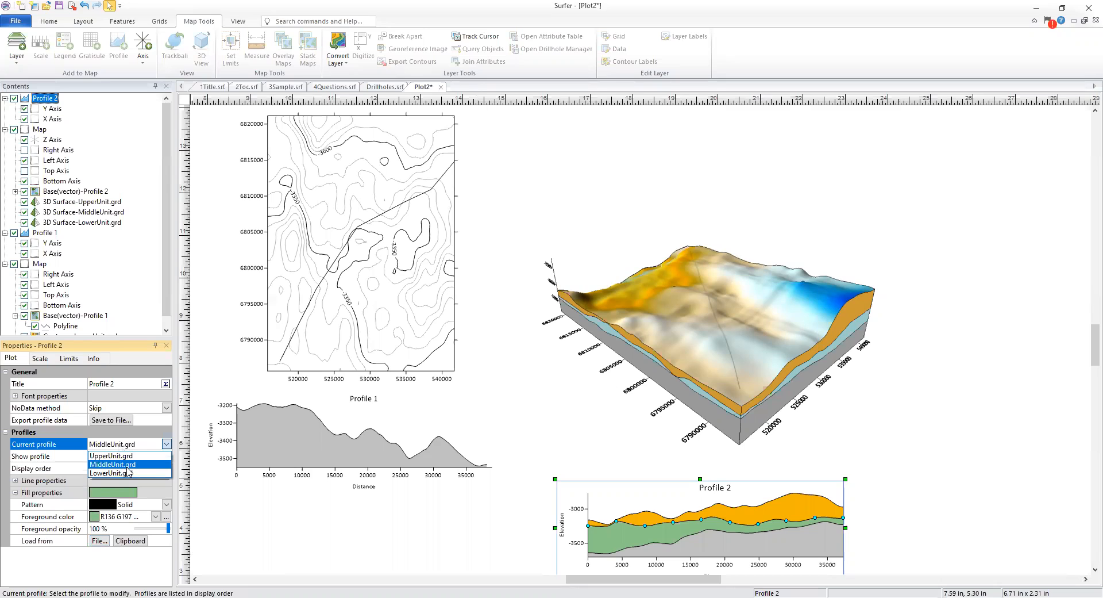
pyautogui.click(130, 470)
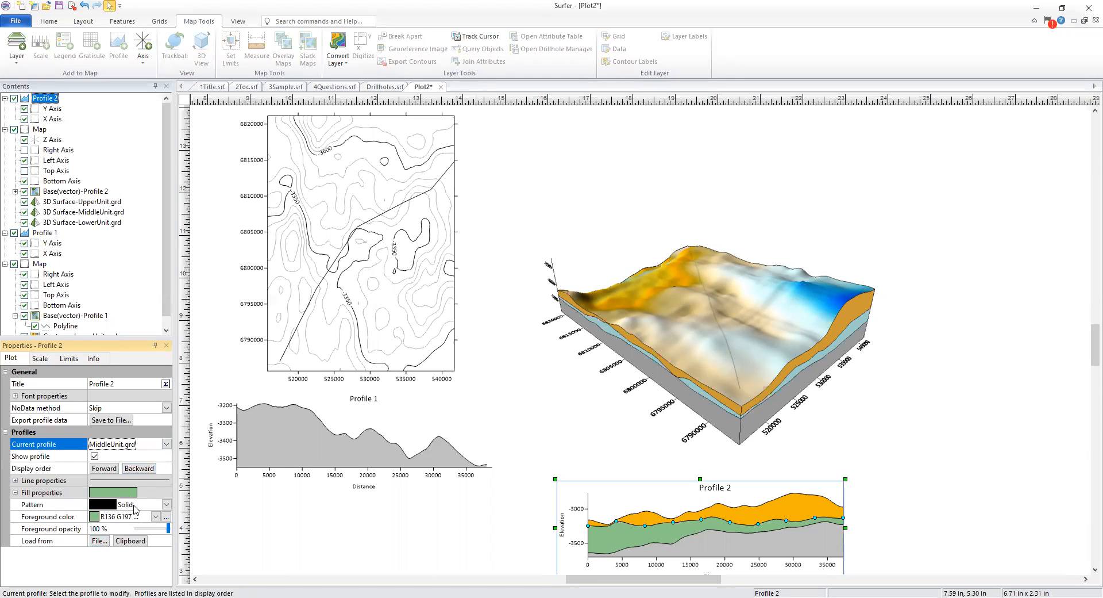
pyautogui.click(155, 516)
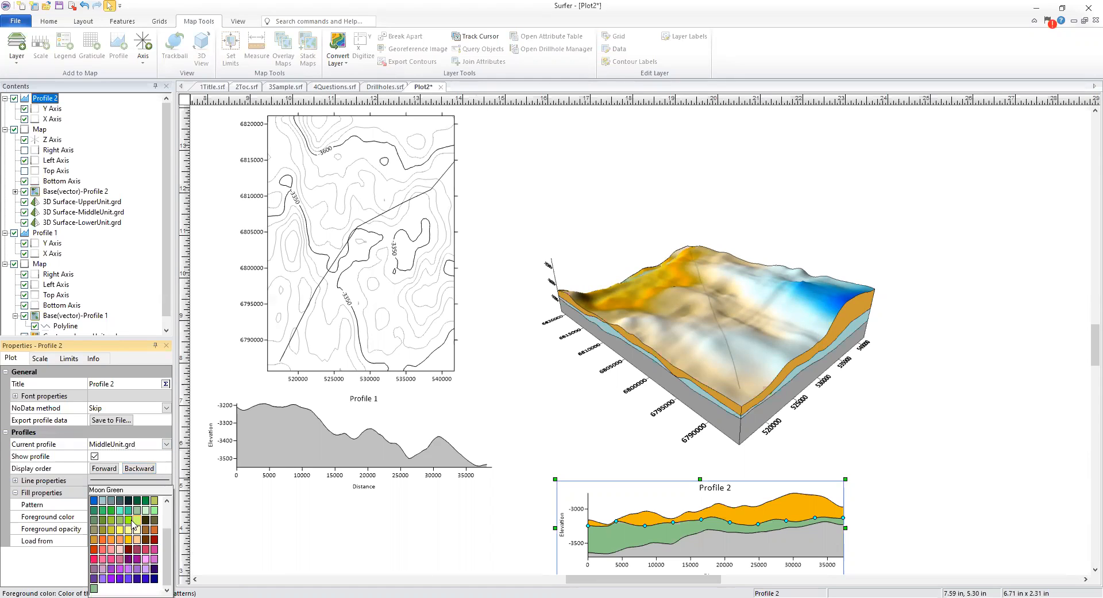
pyautogui.click(103, 502)
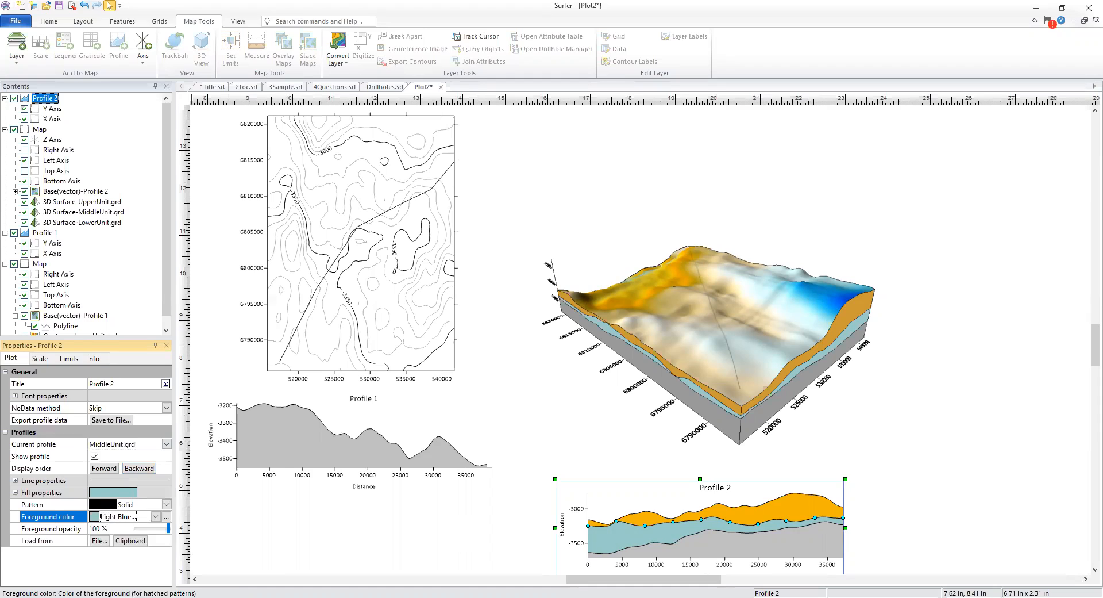
# Set the Y scale length of Profile 2 to 3 in
pyautogui.click(41, 358)
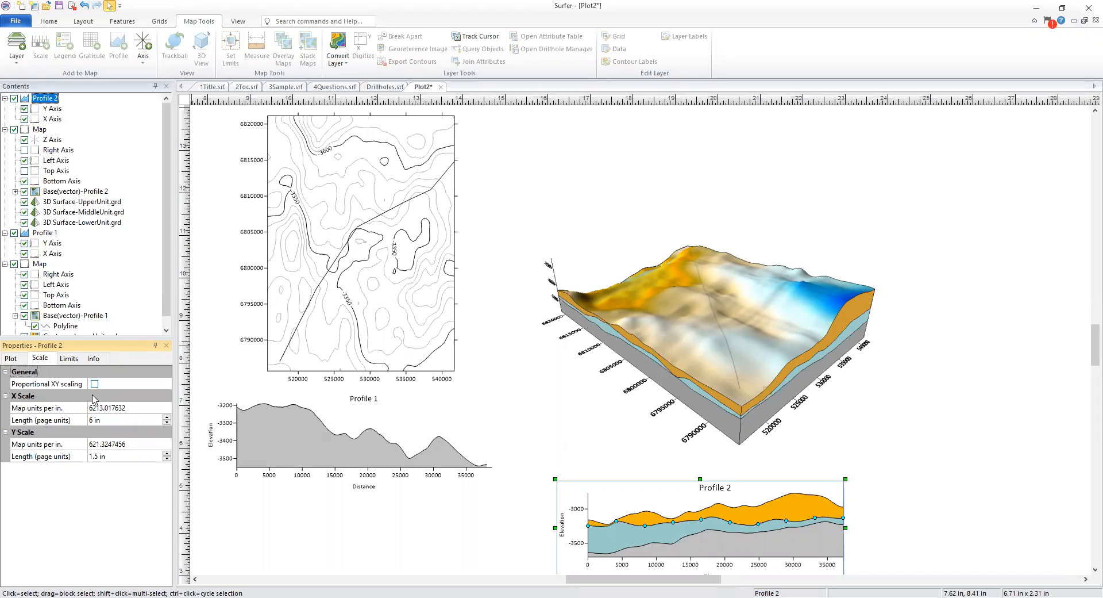
pyautogui.click(119, 458)
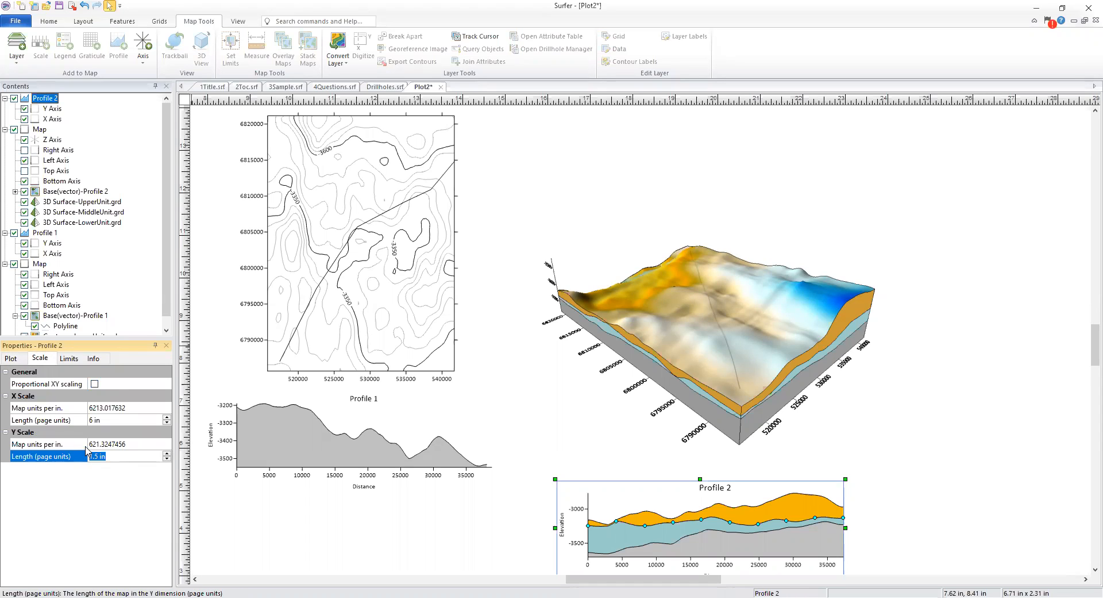
pyautogui.write('3')
pyautogui.press('Return')
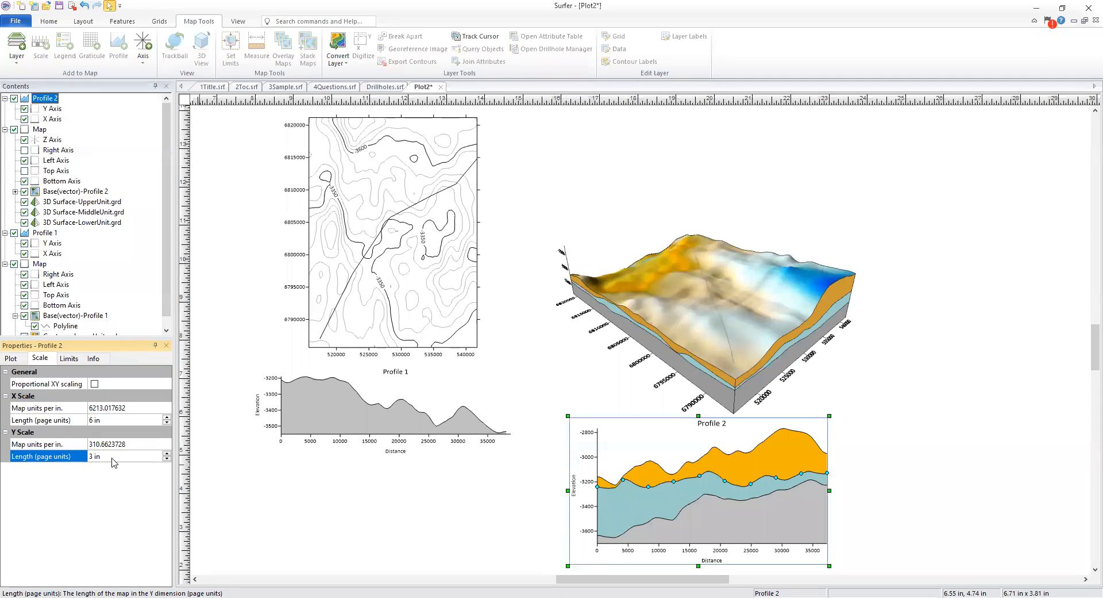
pyautogui.scroll(1, 633, 503)
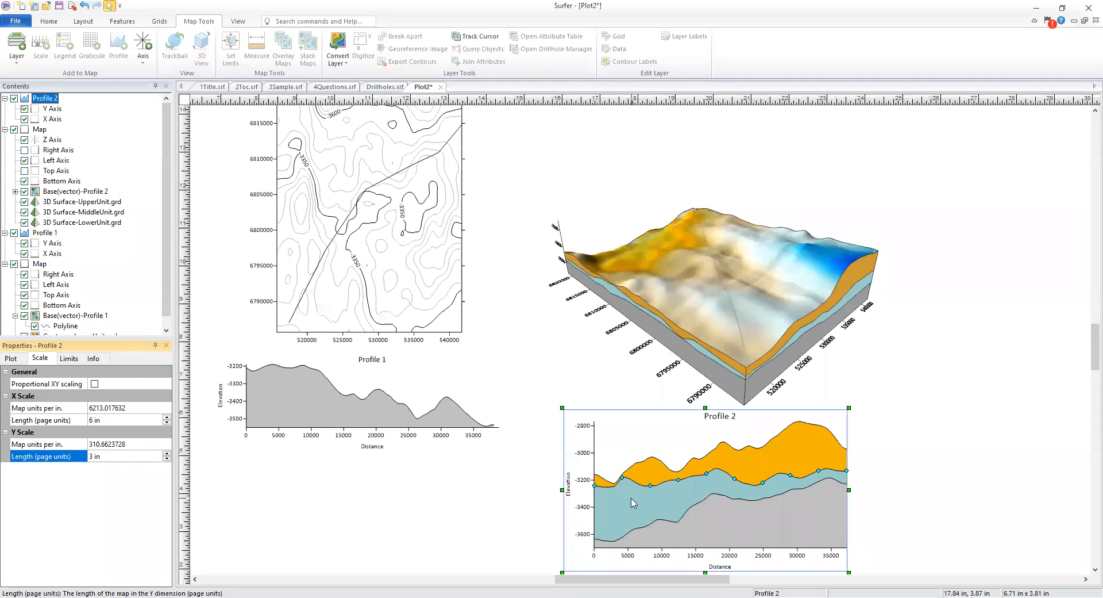
pyautogui.scroll(-1, 632, 503)
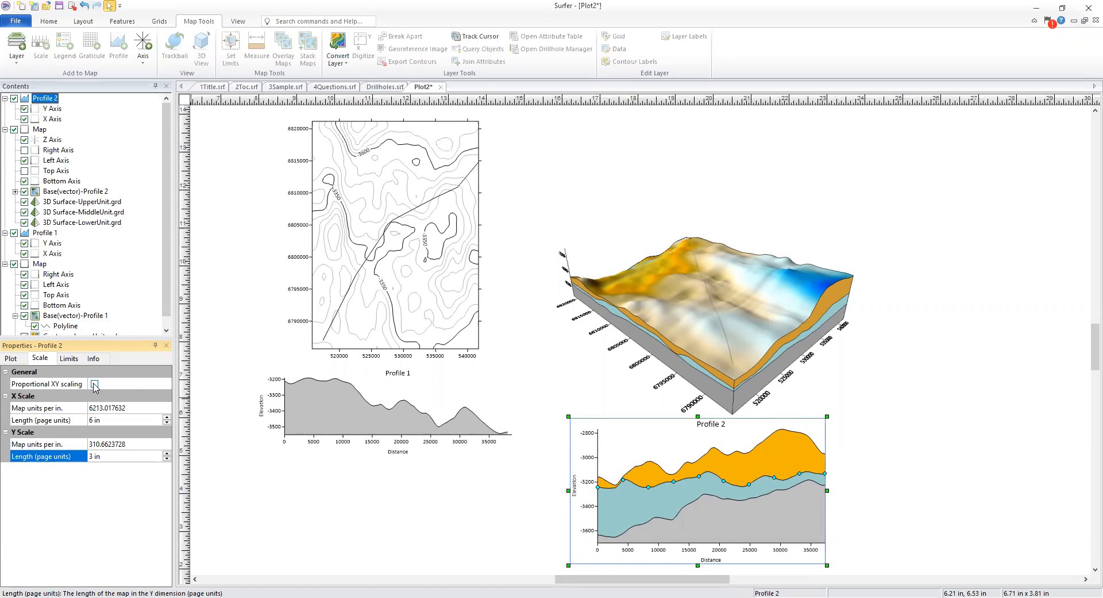
# Try proportional XY scaling on Profile 2, accepting the reduced size, and undo it
pyautogui.click(95, 384)
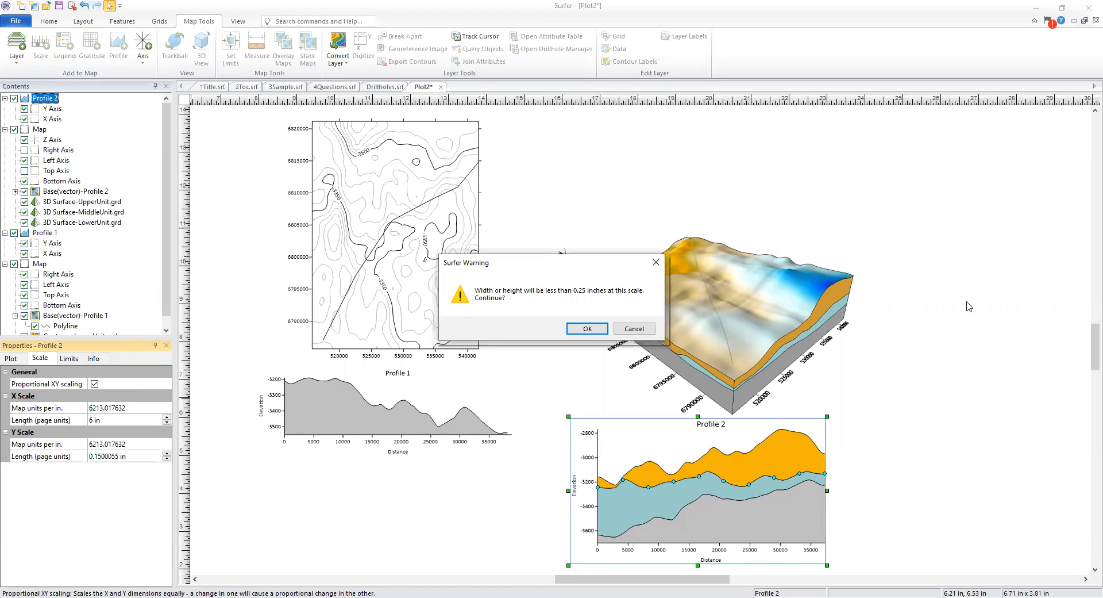
pyautogui.moveTo(605, 269); pyautogui.dragTo(970, 306)
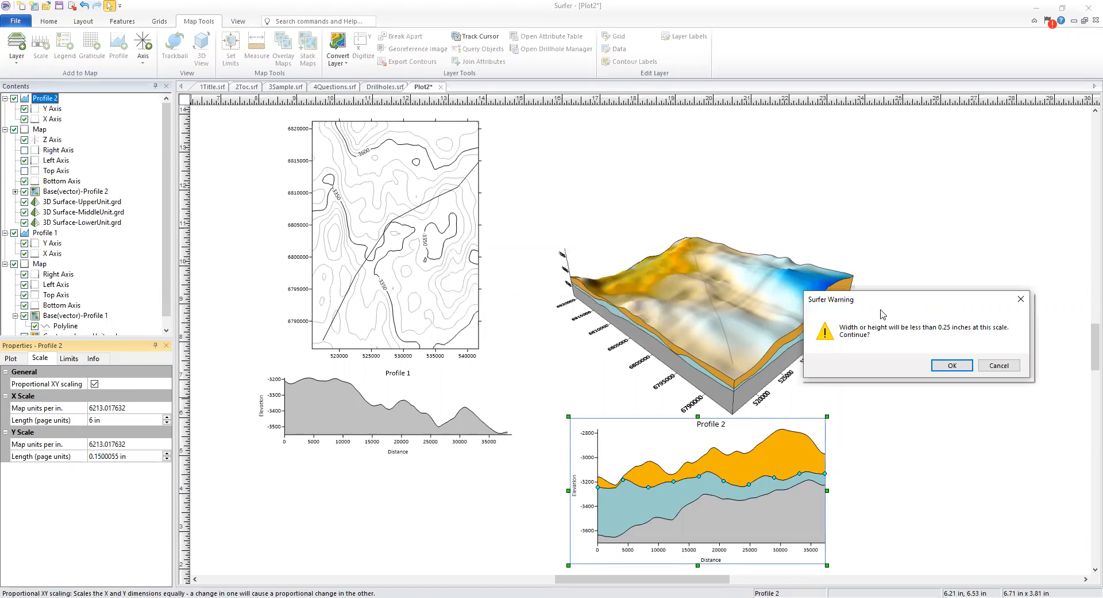
pyautogui.click(952, 365)
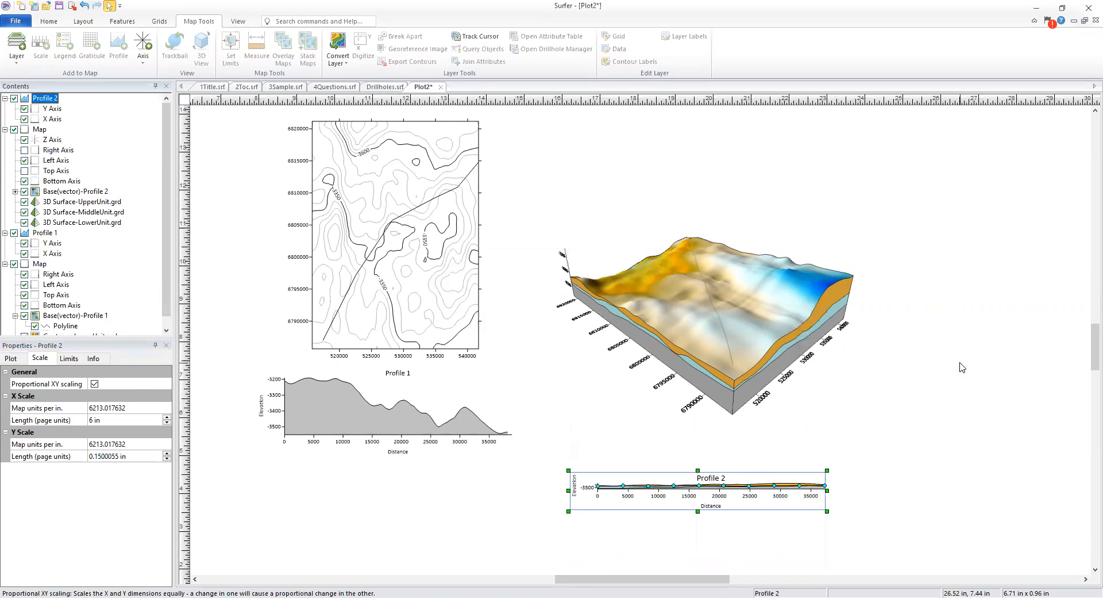
pyautogui.click(769, 452)
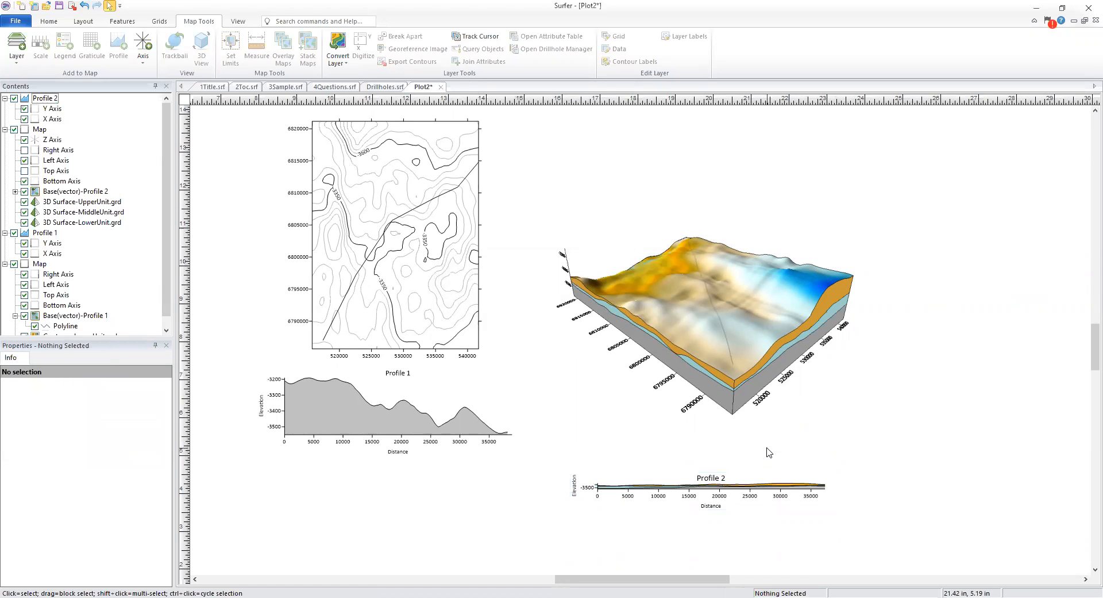
pyautogui.hotkey('ctrl', 'z')
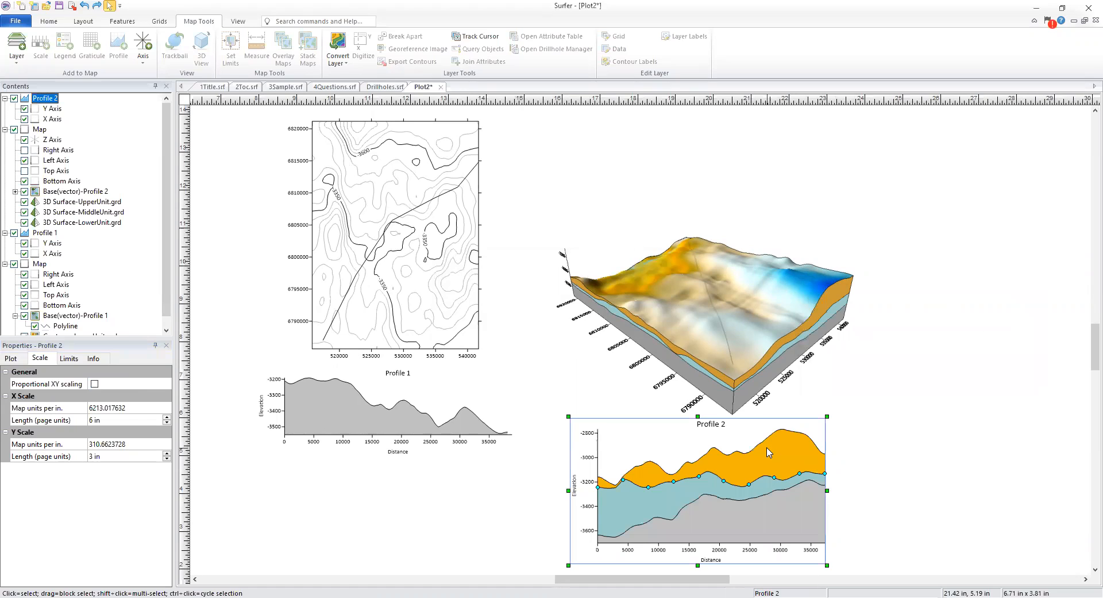
# Set the Y scale length of Profile 2 to 1.5 in
pyautogui.click(93, 457)
pyautogui.moveTo(94, 458); pyautogui.dragTo(89, 457)
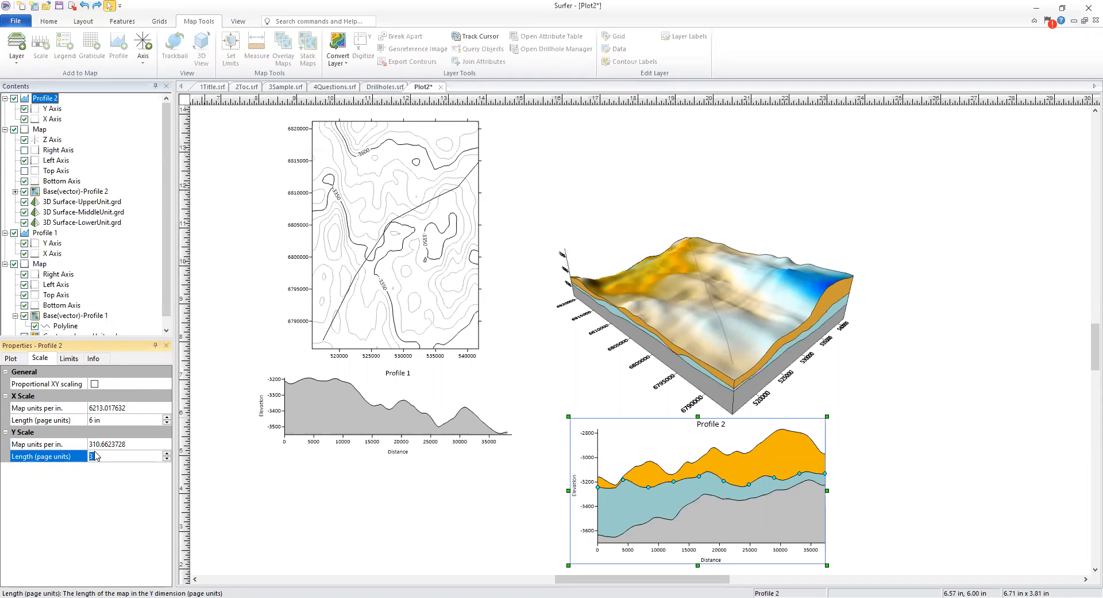
pyautogui.write('1.5')
pyautogui.press('Return')
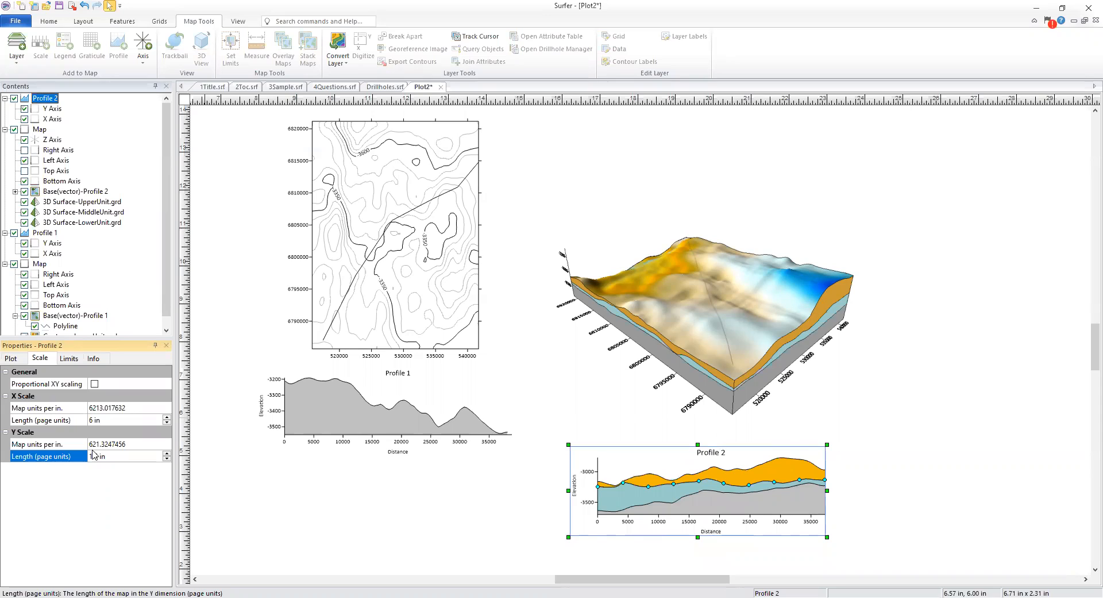
# Try a minimum Y limit of -3800 on Profile 2 and restore its use of the data limits
pyautogui.click(78, 360)
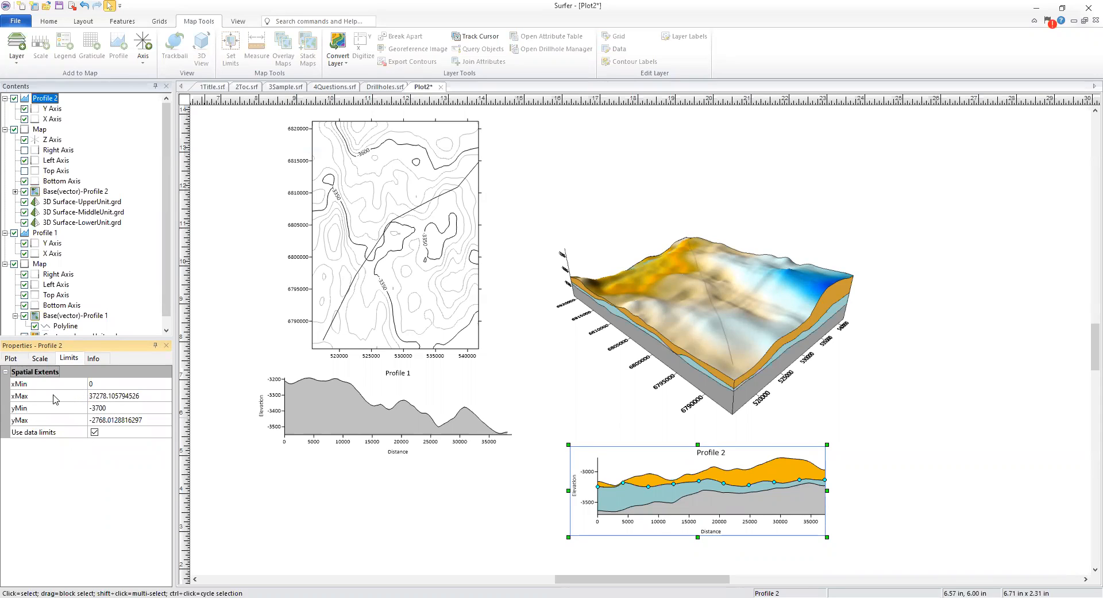
pyautogui.click(108, 409)
pyautogui.moveTo(108, 409); pyautogui.dragTo(94, 409)
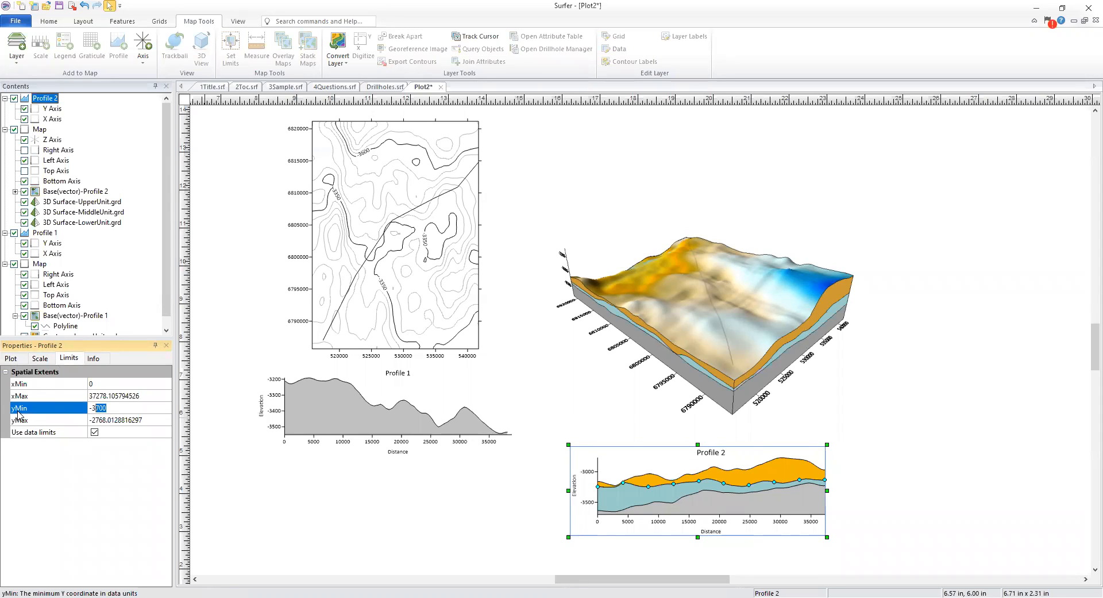
pyautogui.write('800')
pyautogui.press('Return')
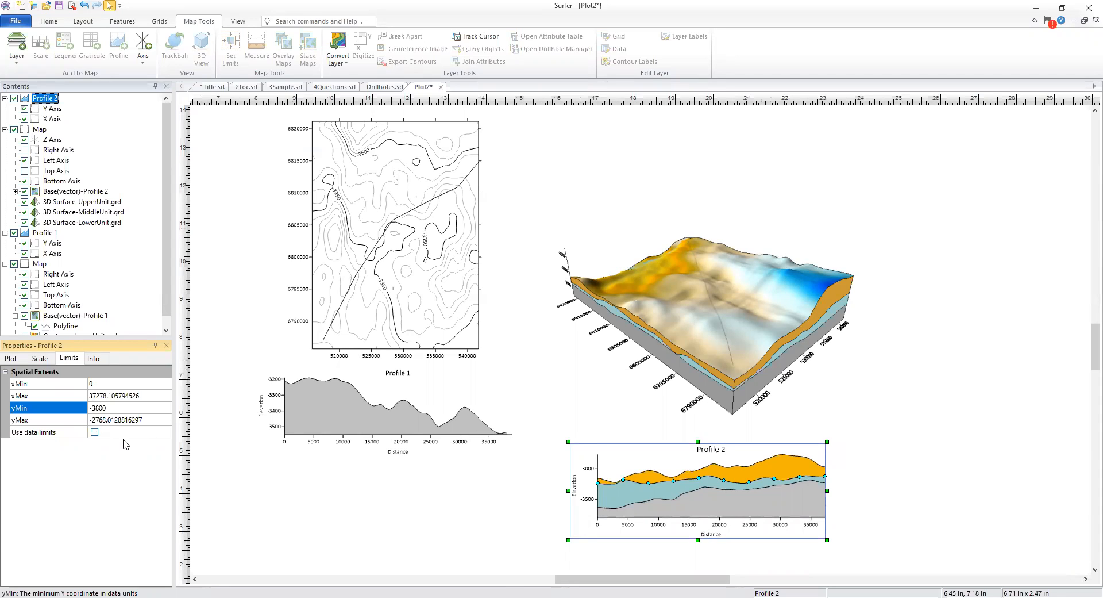
pyautogui.click(95, 432)
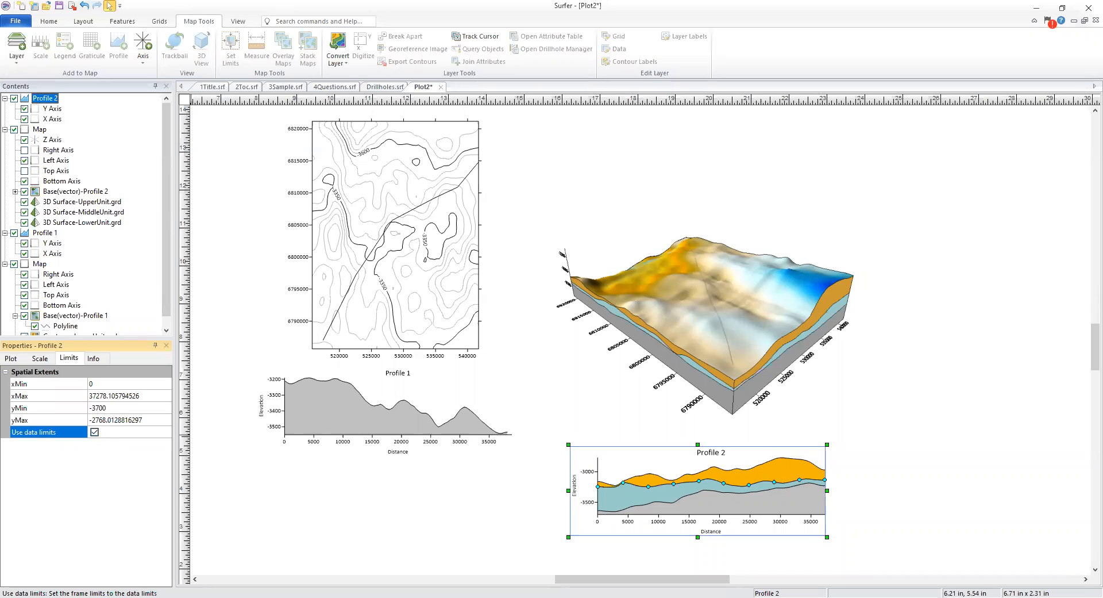
# Examine the attribute info of Profile 2 and its Y axis general properties, including the title text editor, without changing anything
pyautogui.click(101, 361)
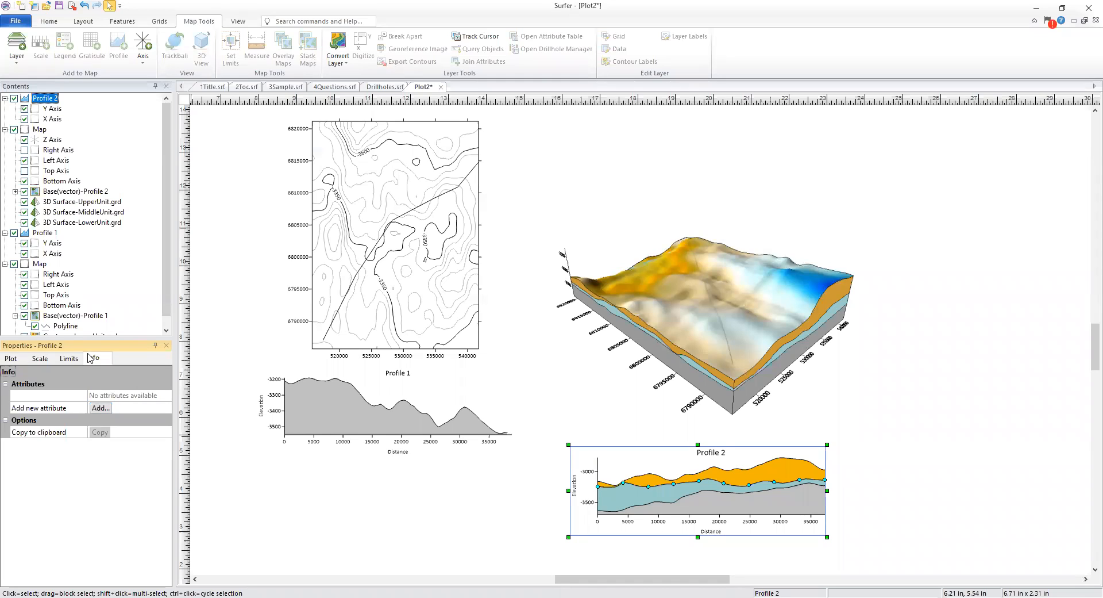
pyautogui.click(53, 108)
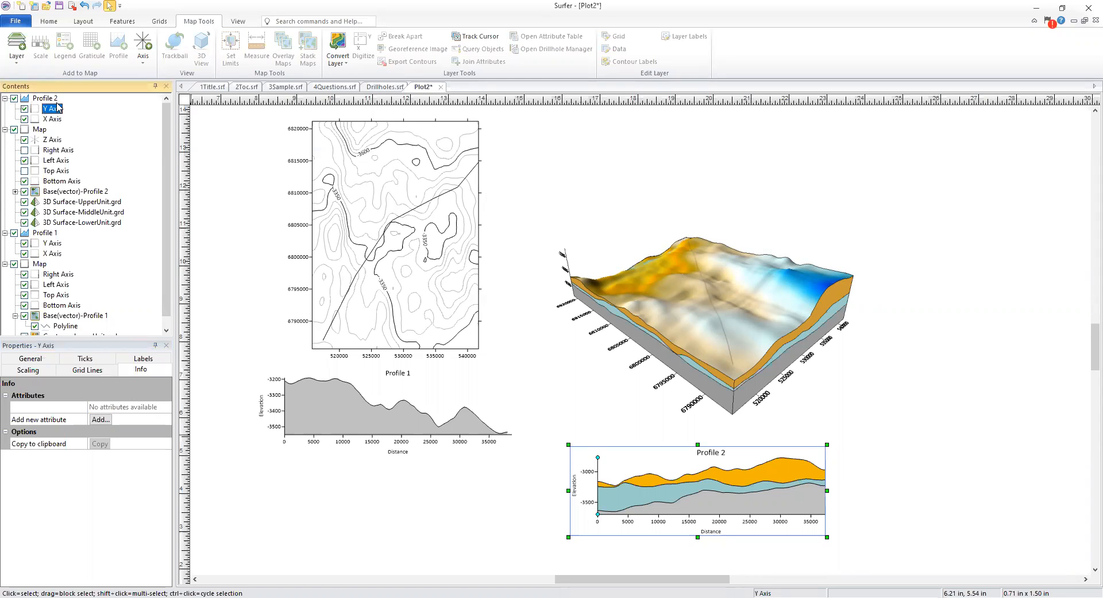
pyautogui.click(25, 360)
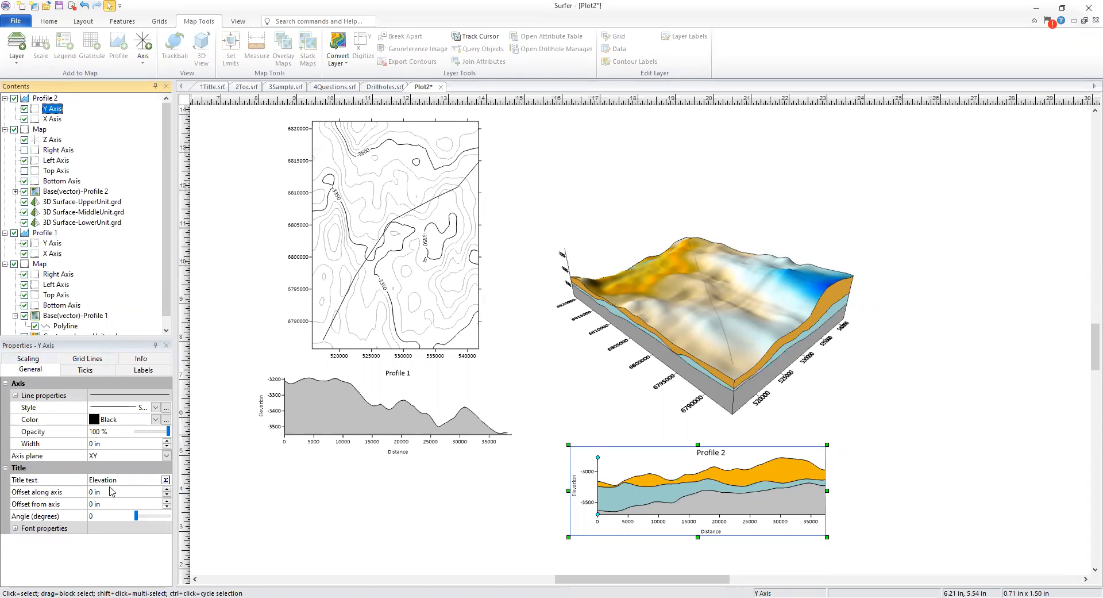
pyautogui.click(166, 480)
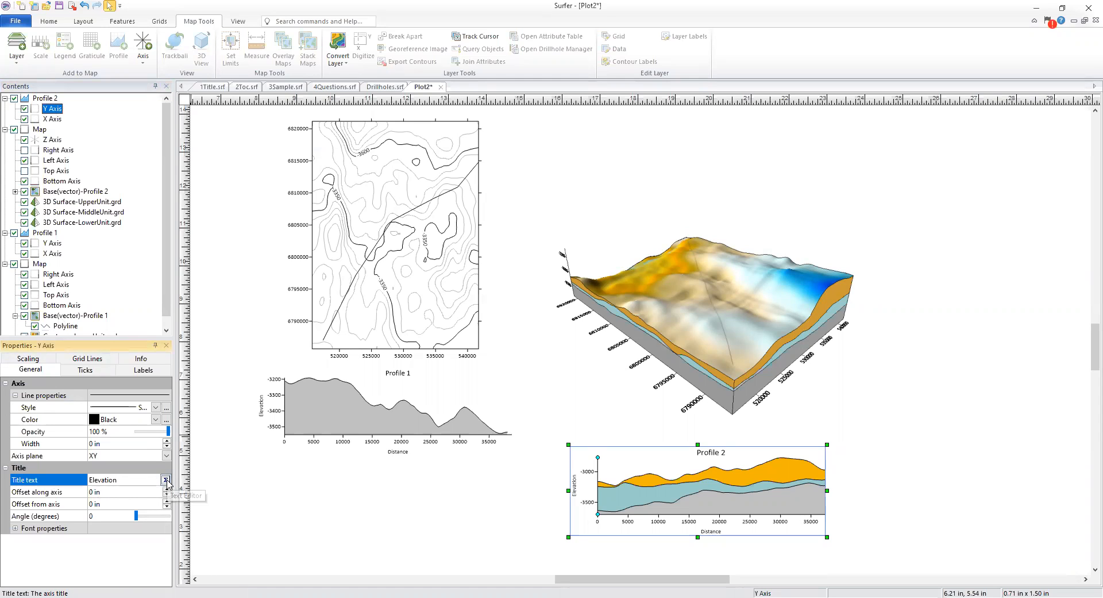
pyautogui.moveTo(453, 283); pyautogui.dragTo(402, 284)
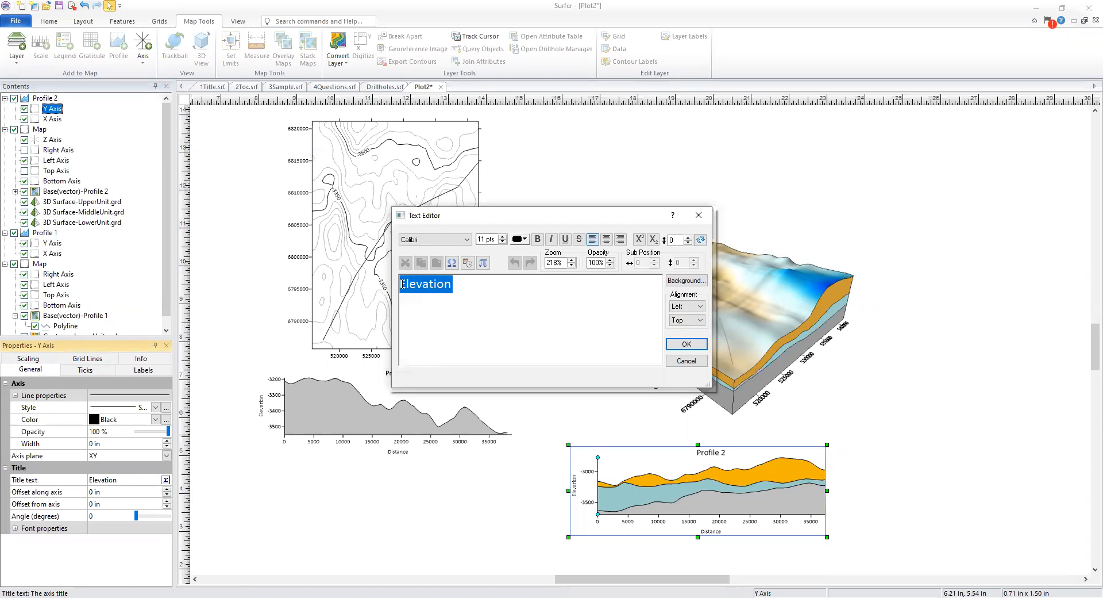
pyautogui.click(704, 214)
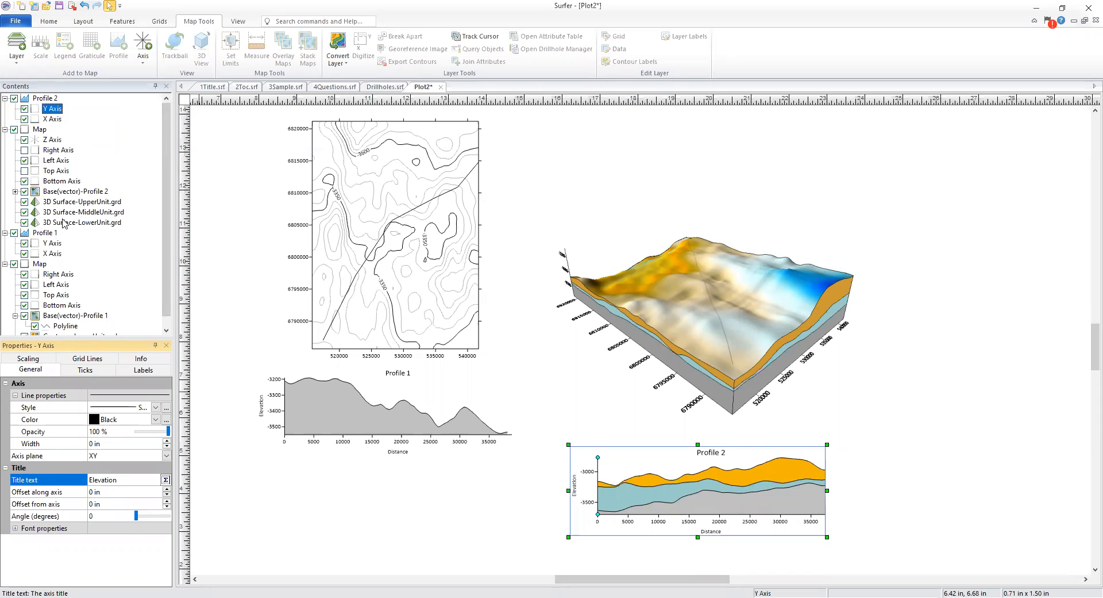
# Add Profiles.bln as a base layer to the LowerUnit.grd contour map
pyautogui.scroll(-1, 65, 224)
pyautogui.click(40, 254)
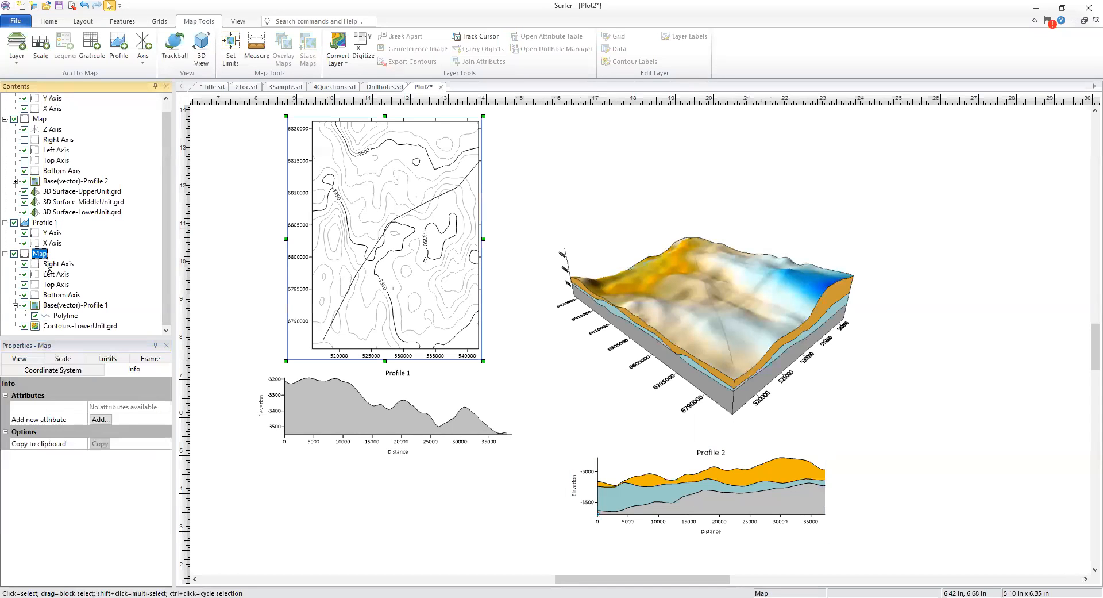
pyautogui.rightClick(40, 256)
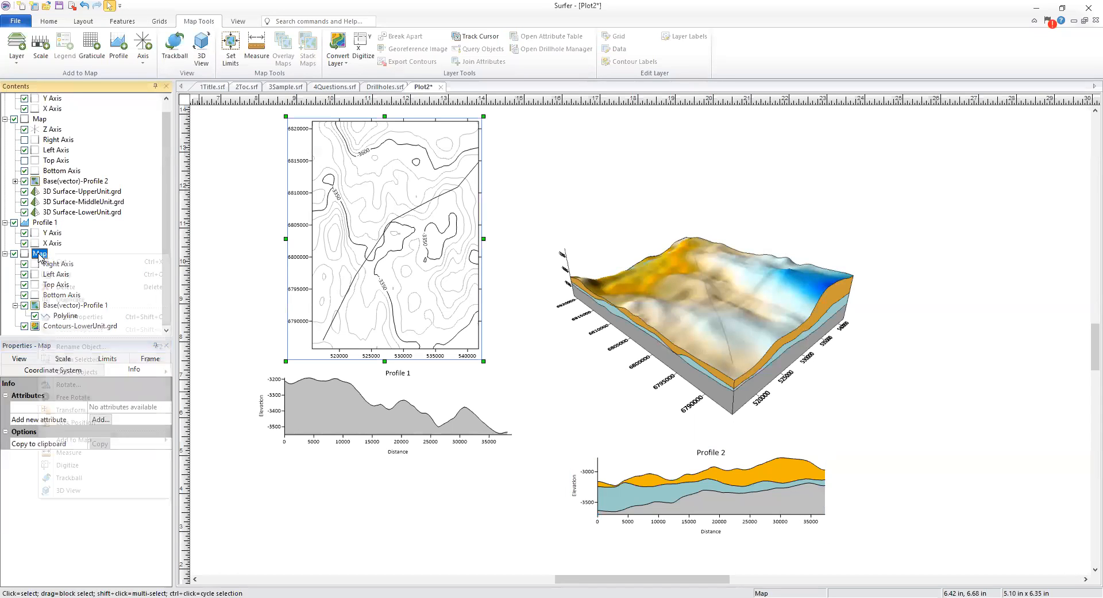
pyautogui.moveTo(110, 445)
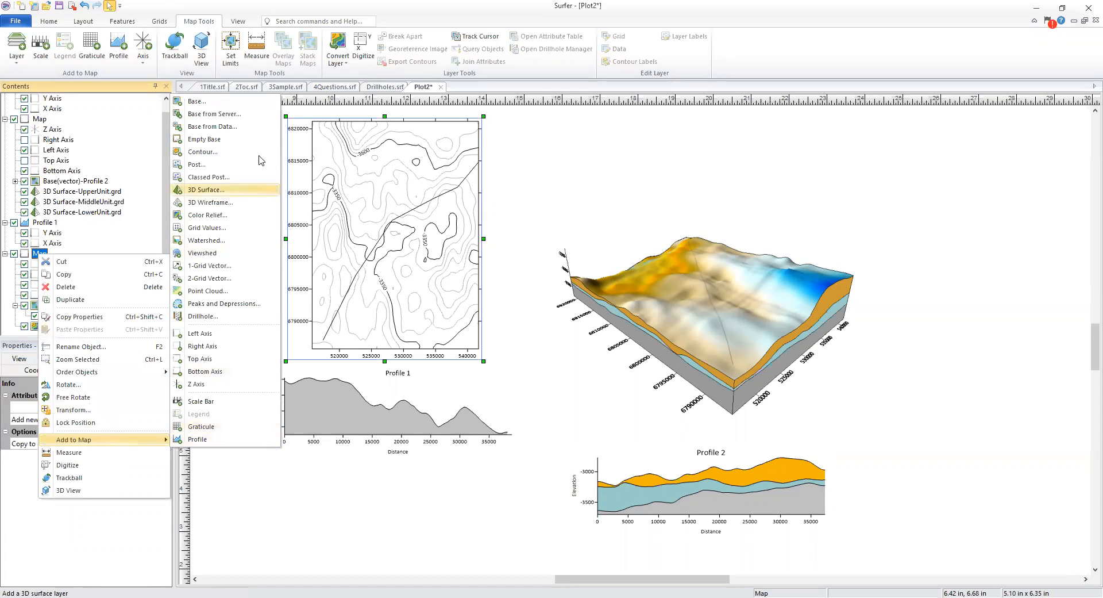
pyautogui.click(245, 107)
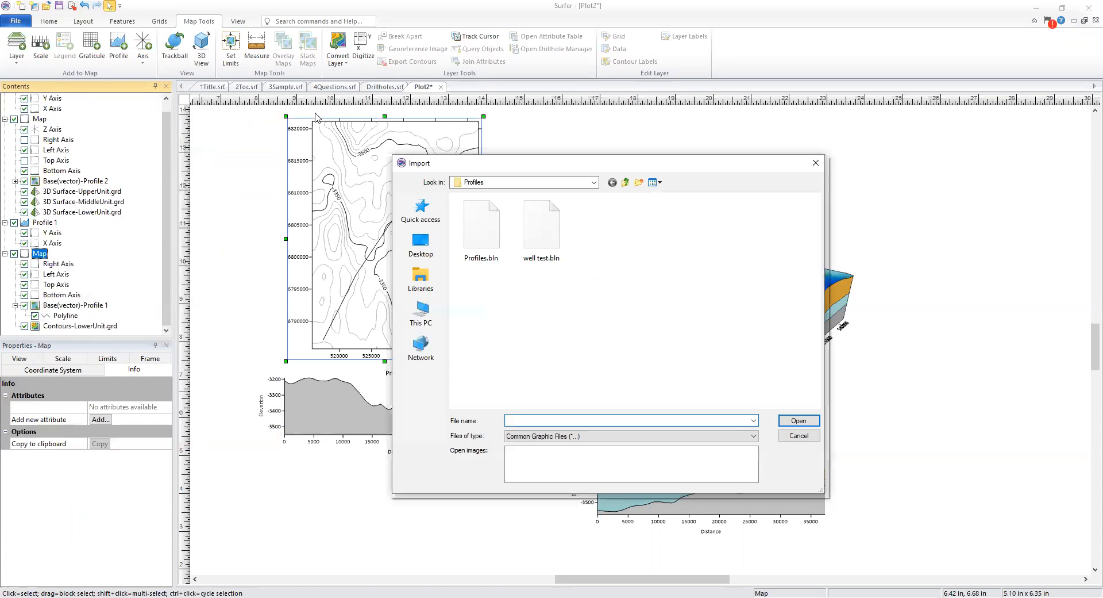
pyautogui.click(490, 222)
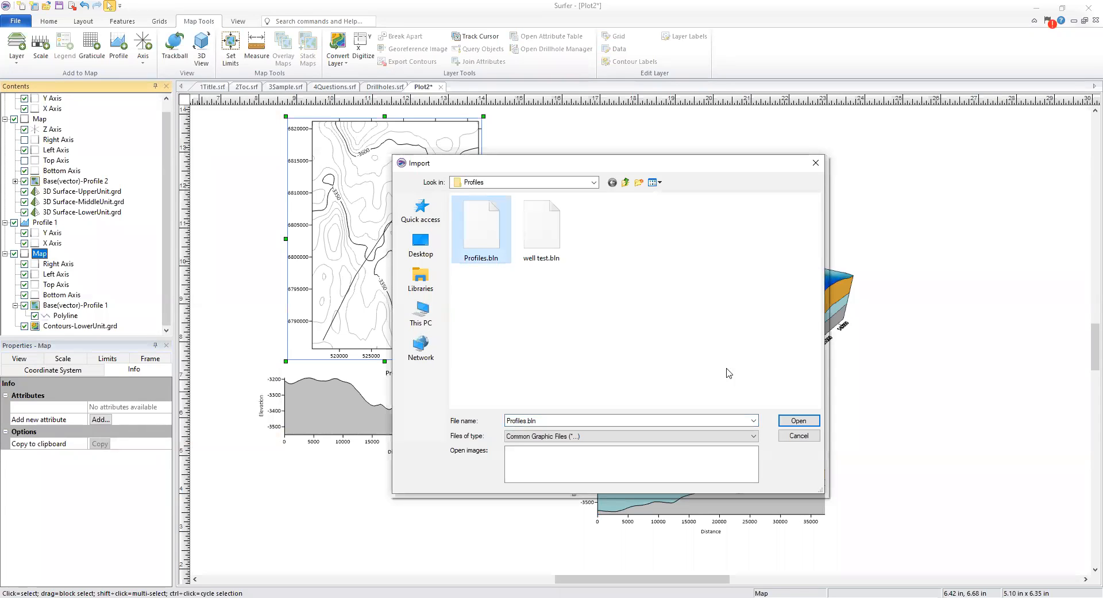
pyautogui.click(813, 421)
pyautogui.click(815, 422)
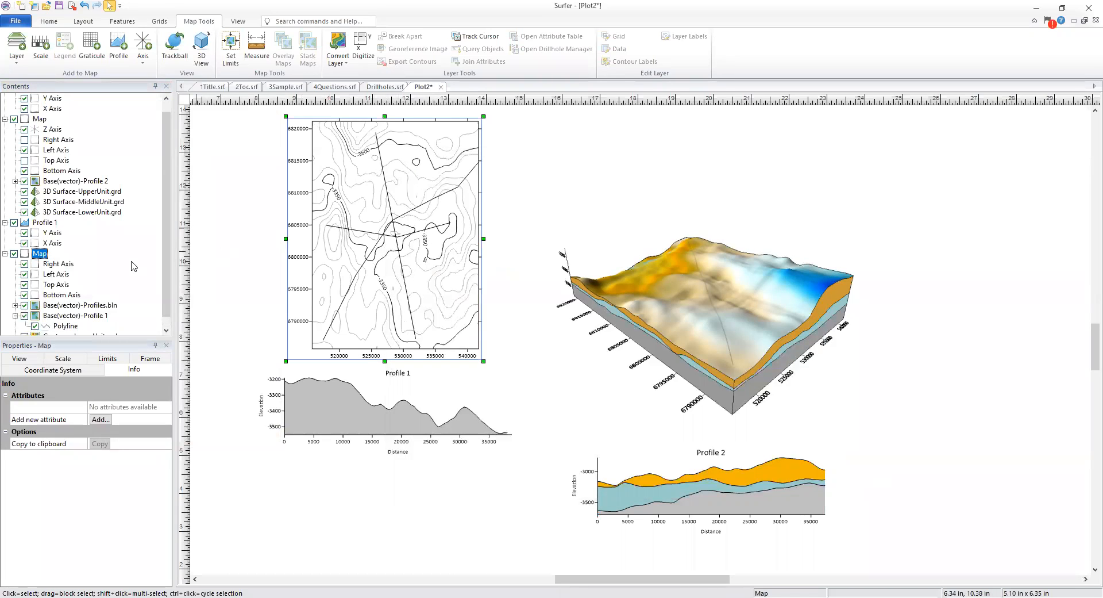
# Hide the Base(vector)-Profile 1 layer of the contour map and collapse its contents
pyautogui.scroll(-1, 133, 265)
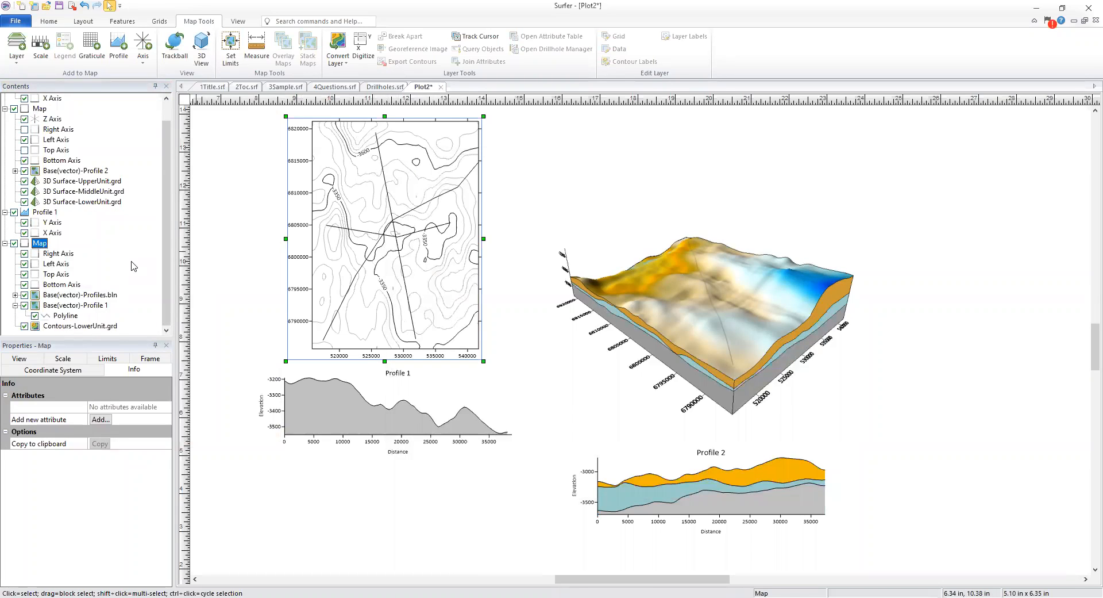
pyautogui.click(24, 305)
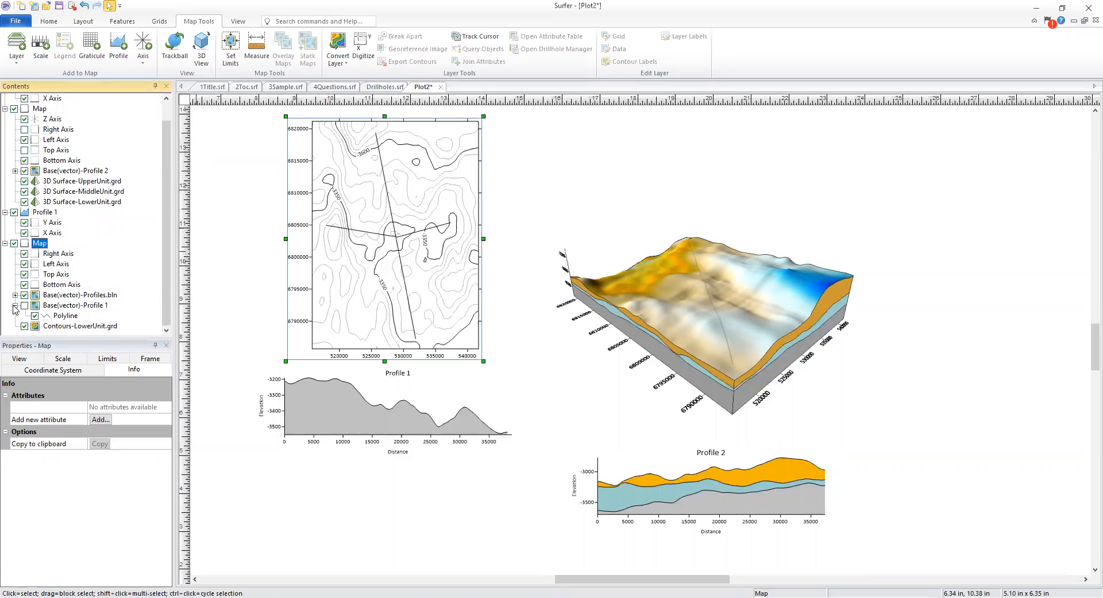
pyautogui.click(15, 306)
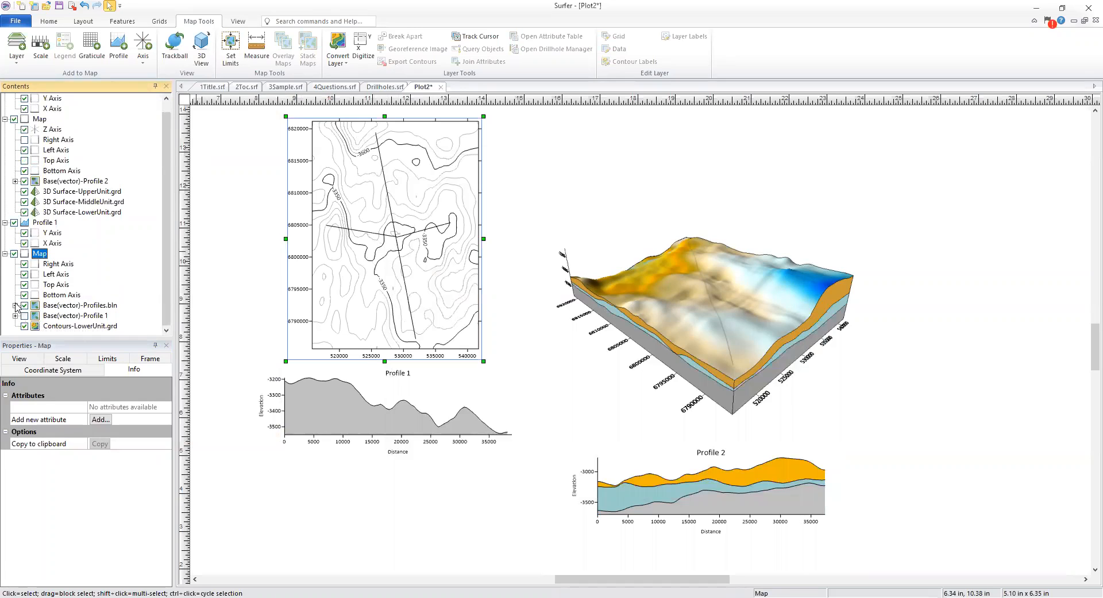
# Hide Profile 1 and add a profile along the first, roughly north-south polyline of the Base(vector)-Profiles.bln layer
pyautogui.click(14, 222)
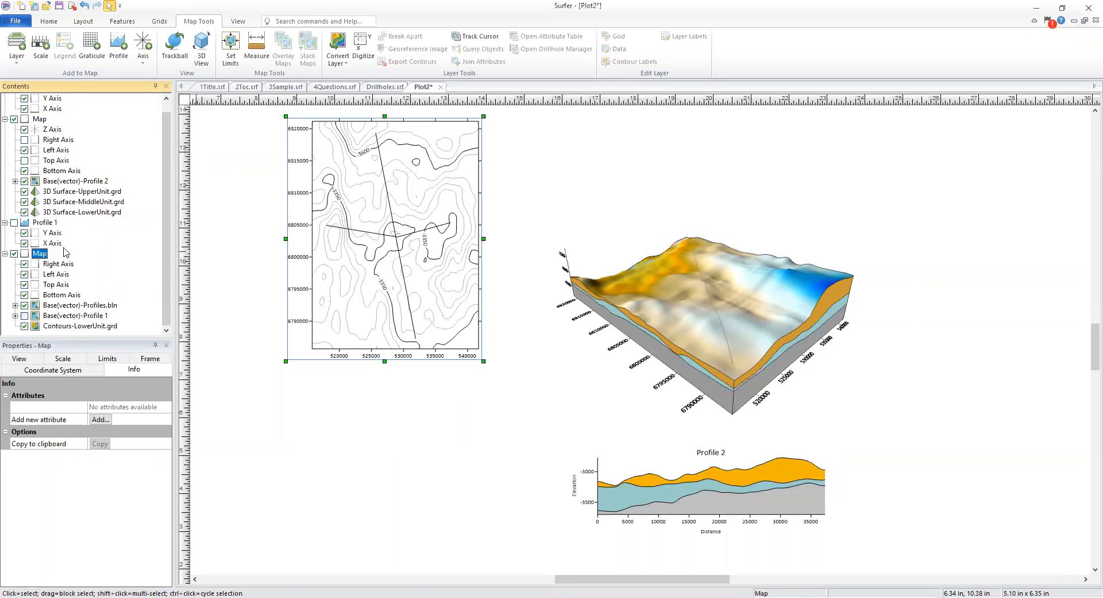
pyautogui.click(15, 305)
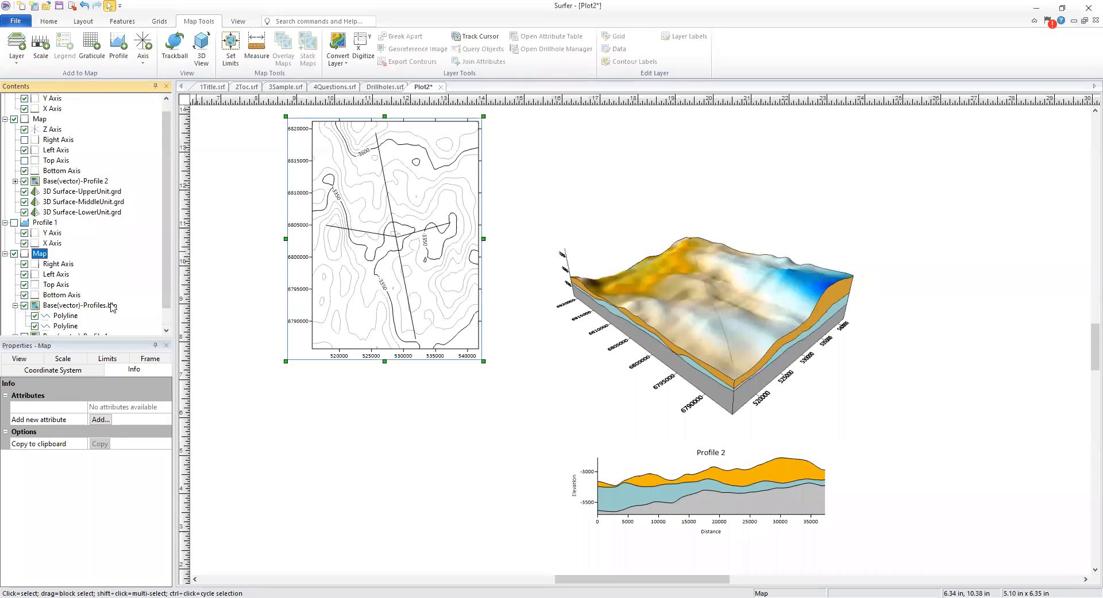
pyautogui.scroll(-1, 113, 307)
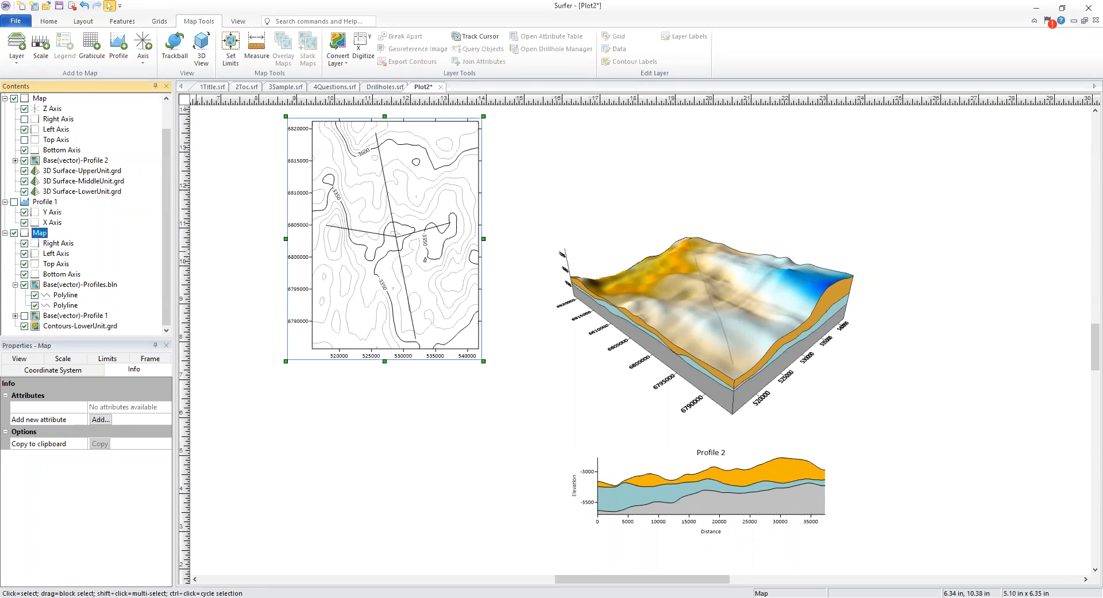
pyautogui.click(72, 296)
pyautogui.rightClick(68, 297)
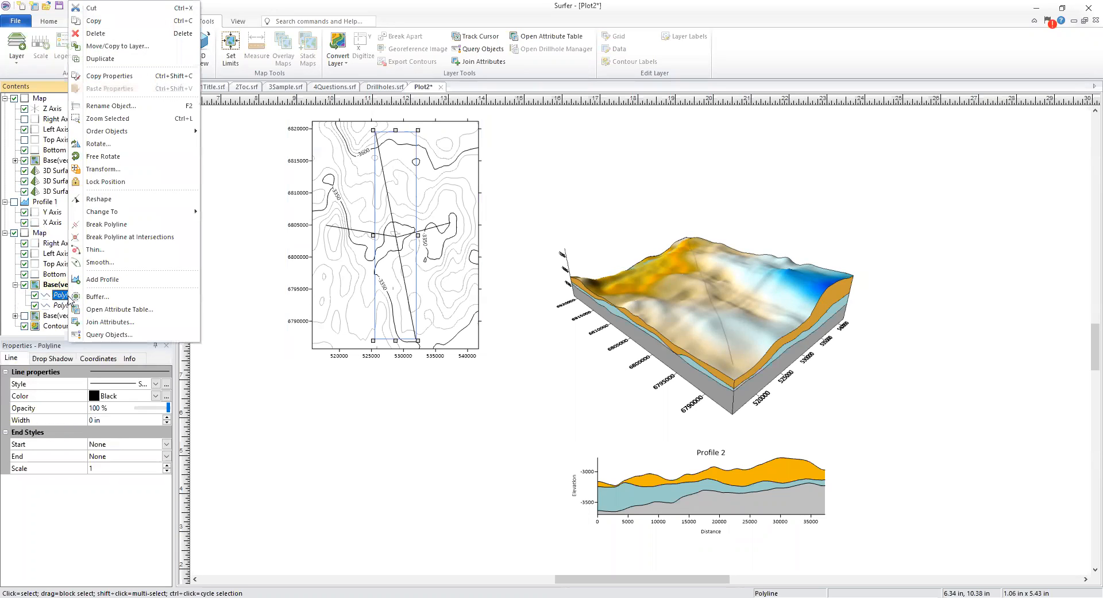
pyautogui.click(120, 283)
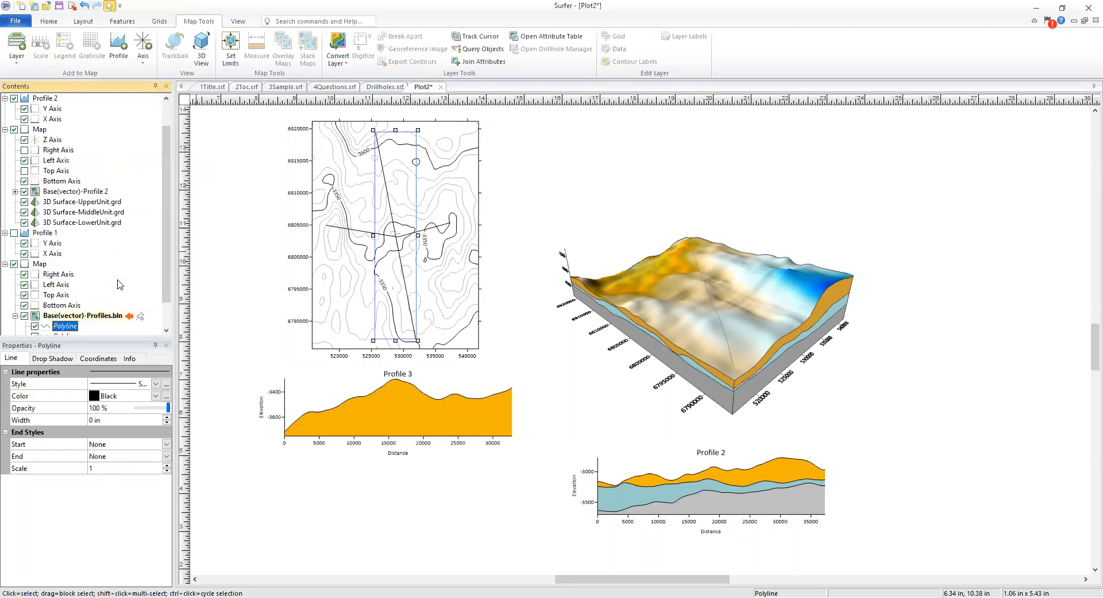
pyautogui.click(443, 428)
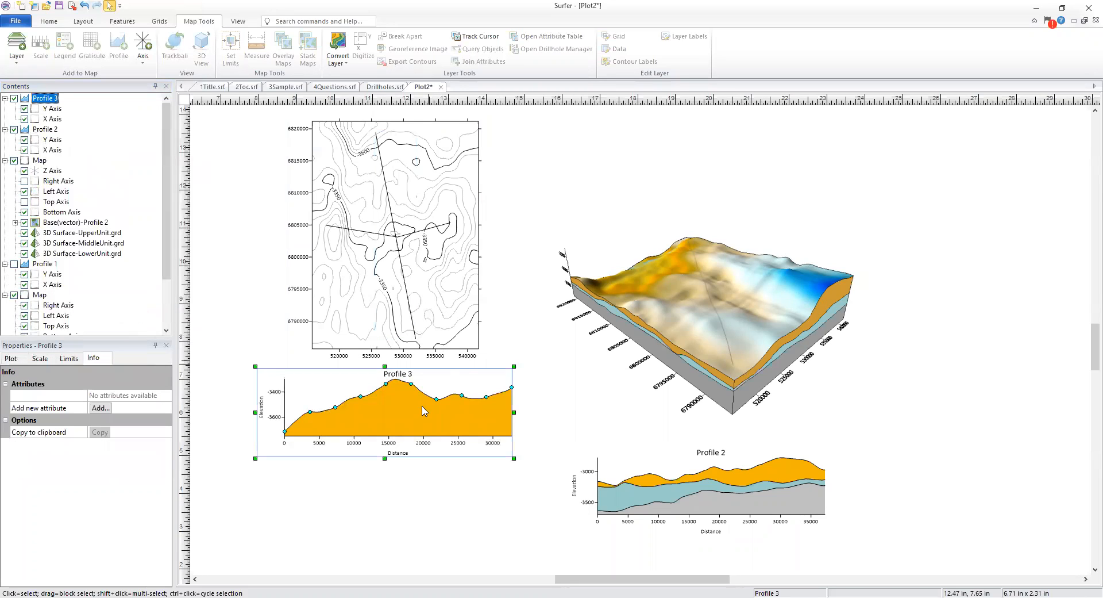
# Add a profile along the second, roughly east-west polyline of Base(vector)-Profiles.bln and place it below Profile 3
pyautogui.scroll(-2, 135, 289)
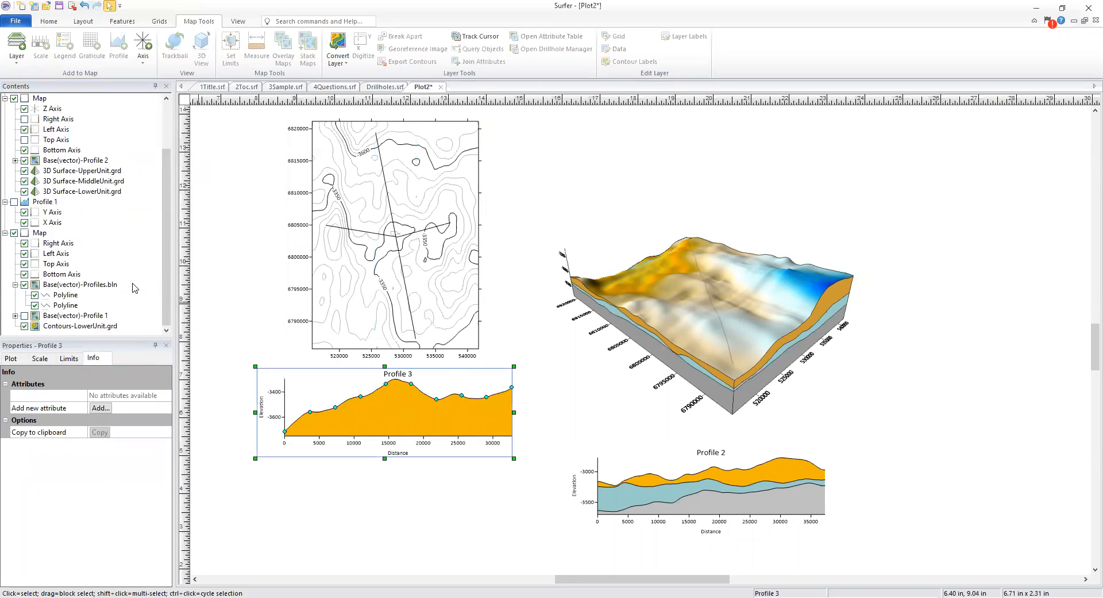
pyautogui.click(70, 306)
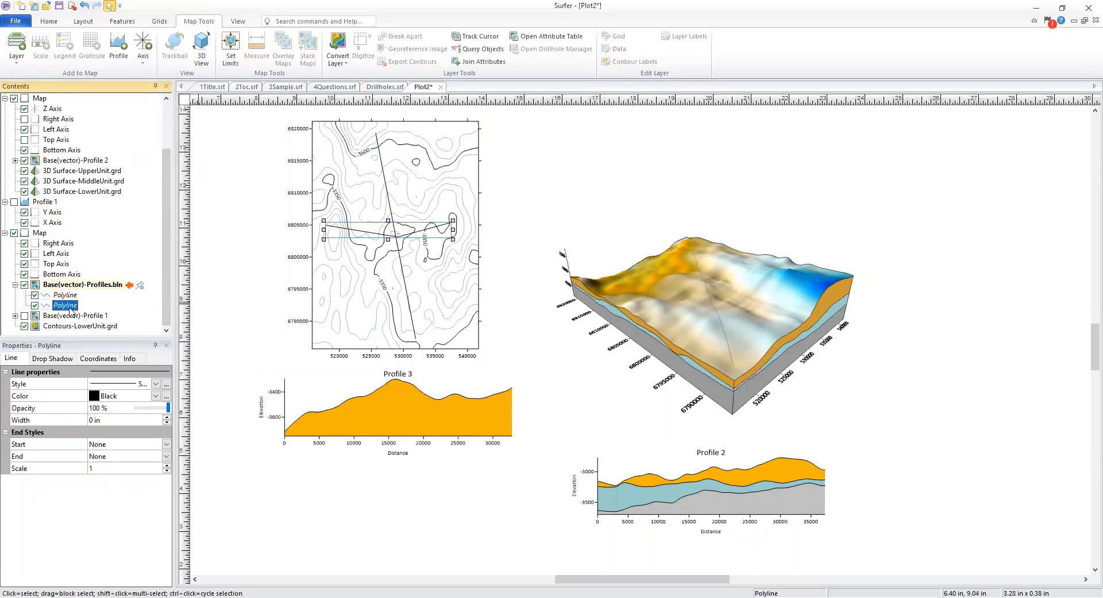
pyautogui.rightClick(74, 309)
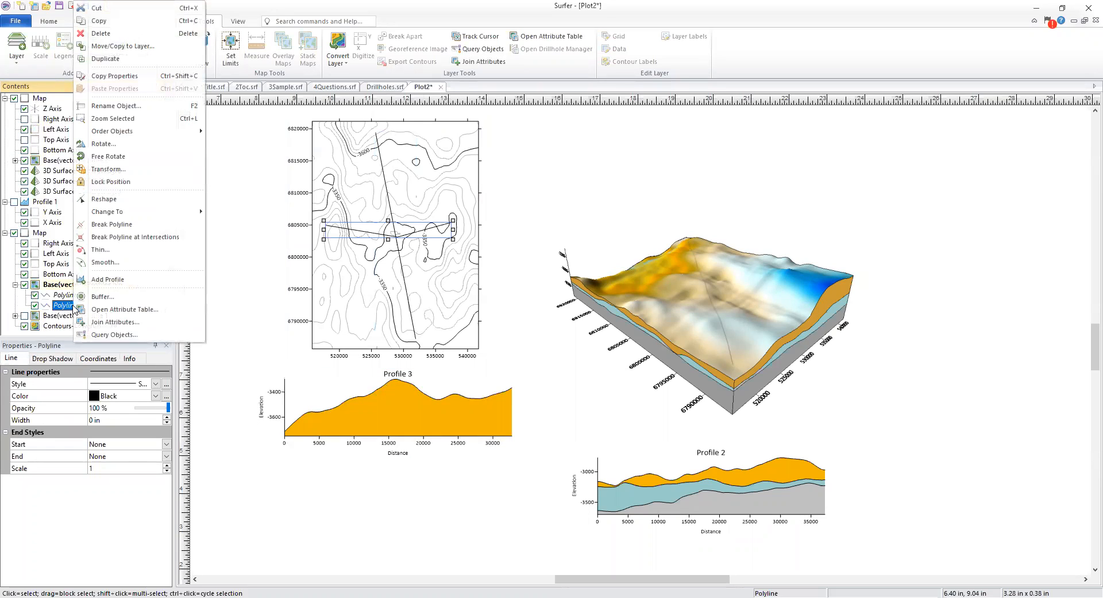
pyautogui.click(127, 280)
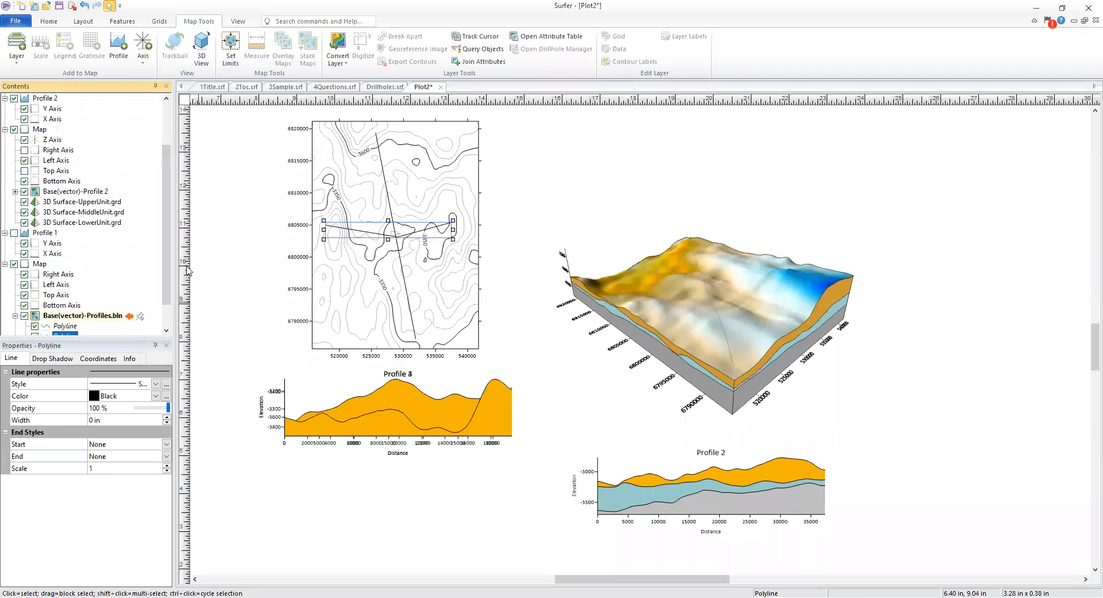
pyautogui.moveTo(500, 416); pyautogui.dragTo(508, 504)
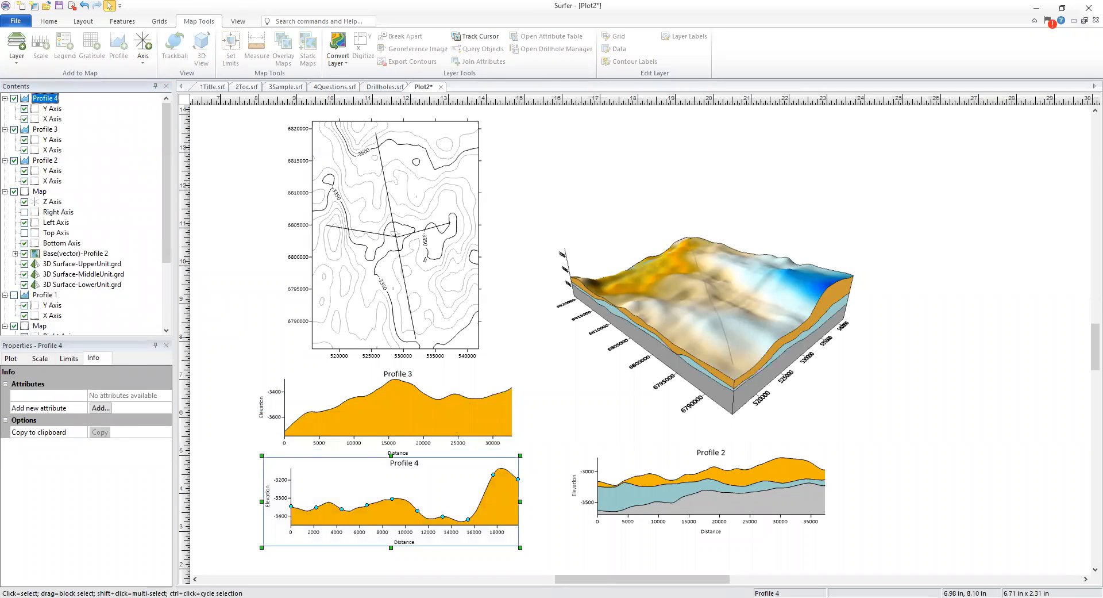
# Switch to the Drillholes.srf plot and add a profile along the MW-1 polyline of the Base(vector)-Profiles layer
pyautogui.click(384, 87)
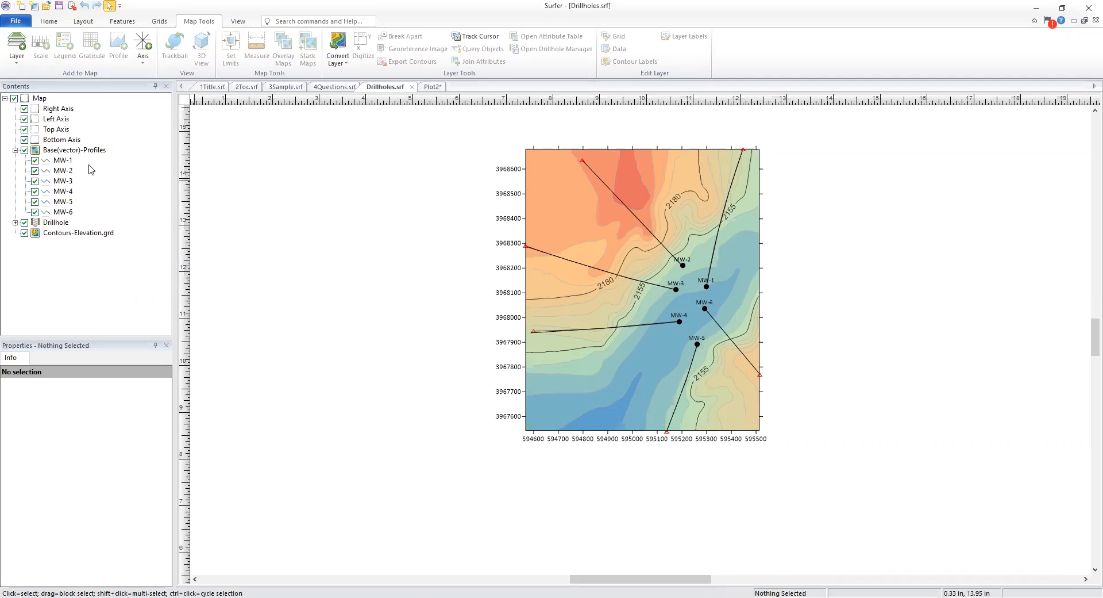
pyautogui.click(69, 161)
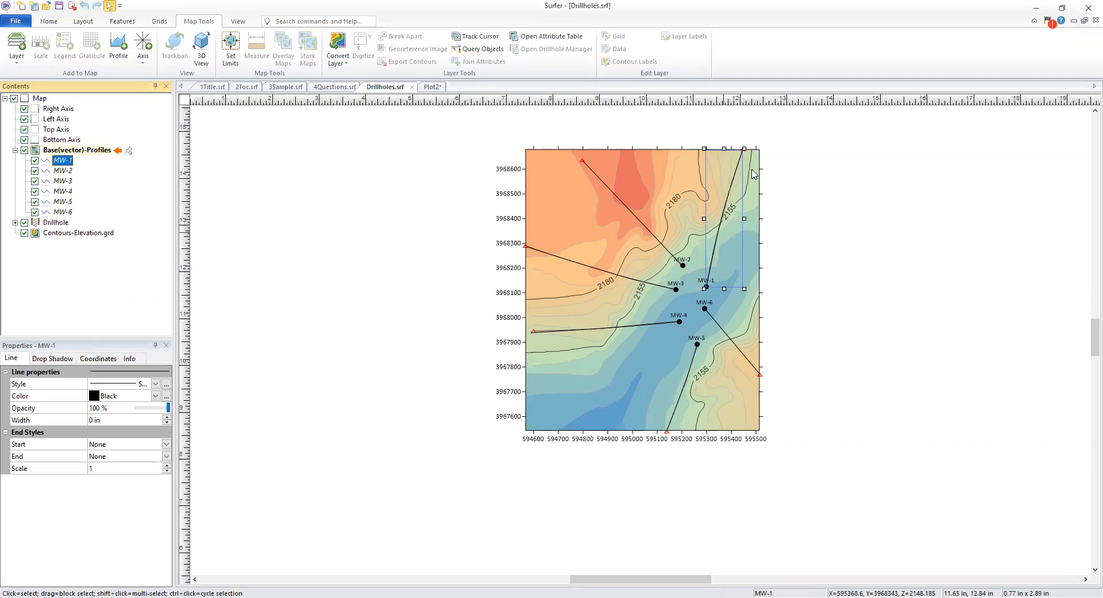
pyautogui.rightClick(69, 164)
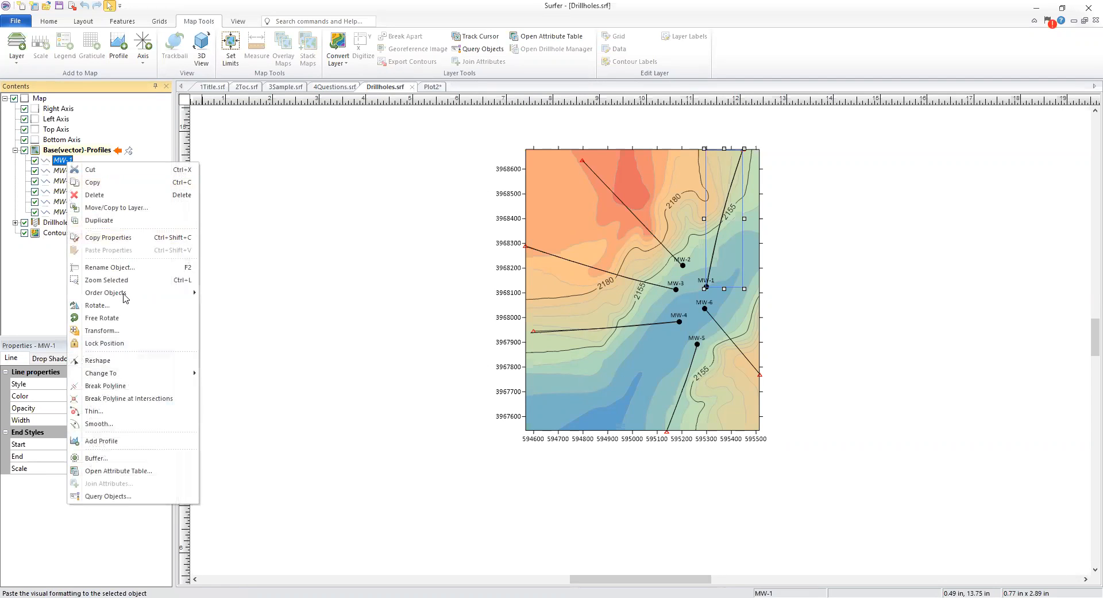
pyautogui.click(114, 441)
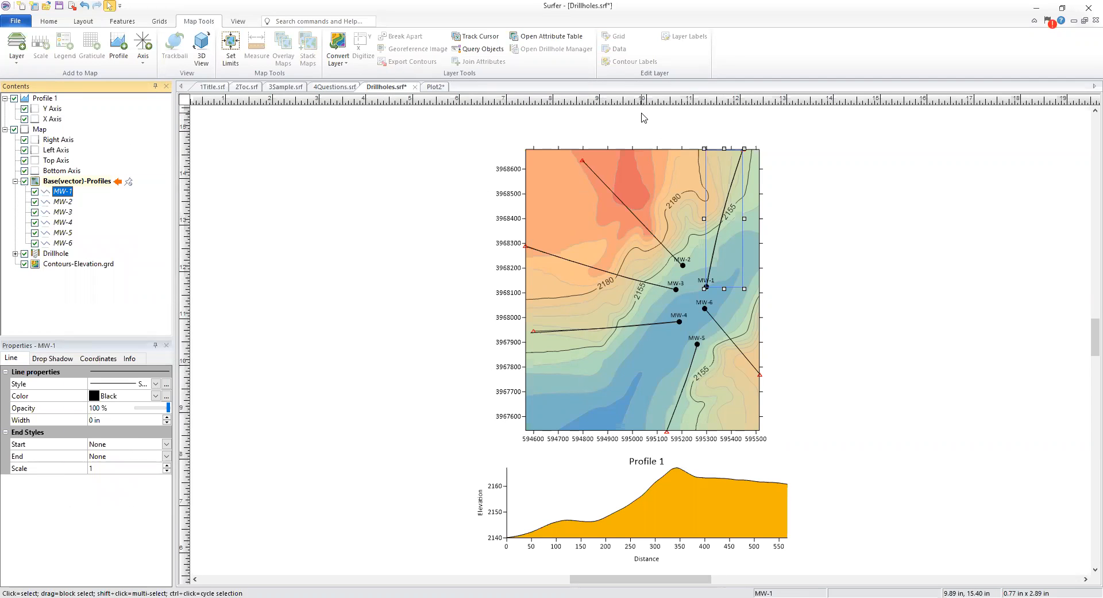
# Add a profile along the MW-2 polyline and move it directly below Profile 1
pyautogui.scroll(-3, 624, 117)
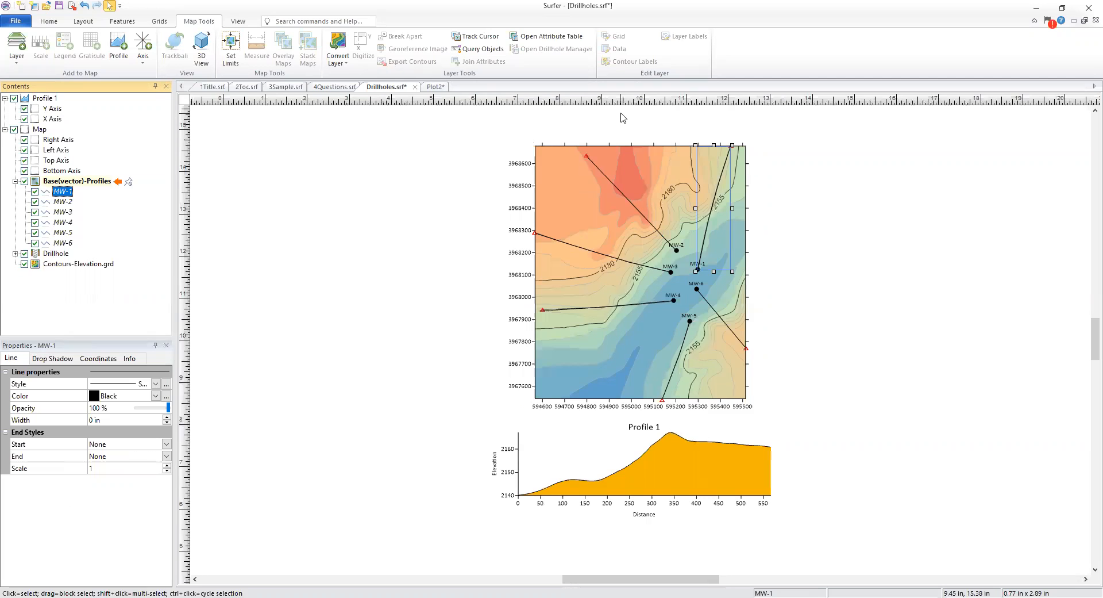
pyautogui.click(64, 203)
pyautogui.rightClick(68, 203)
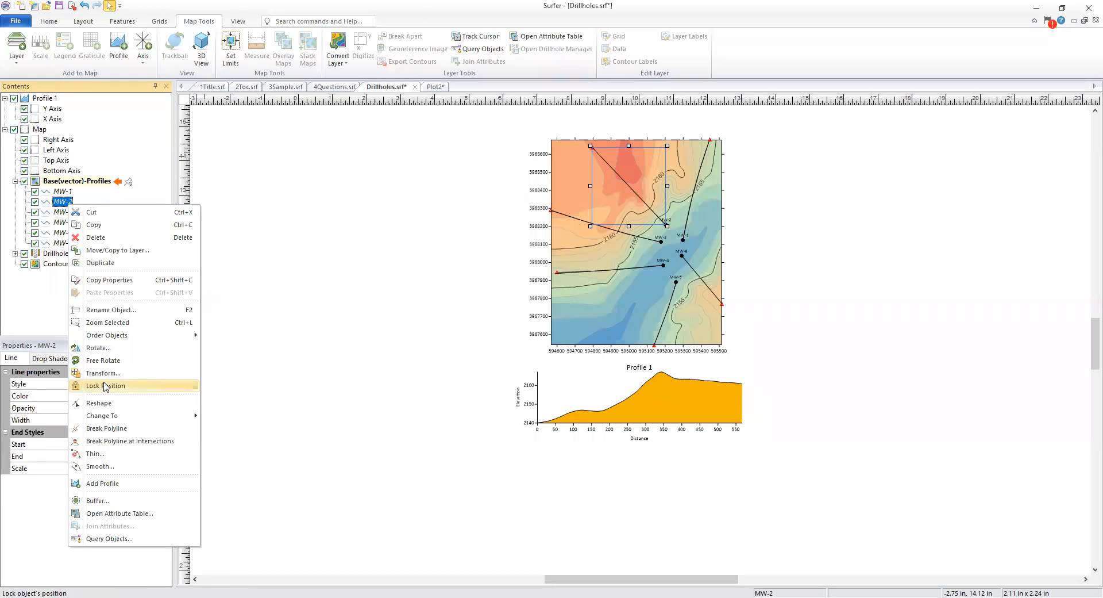
pyautogui.click(120, 483)
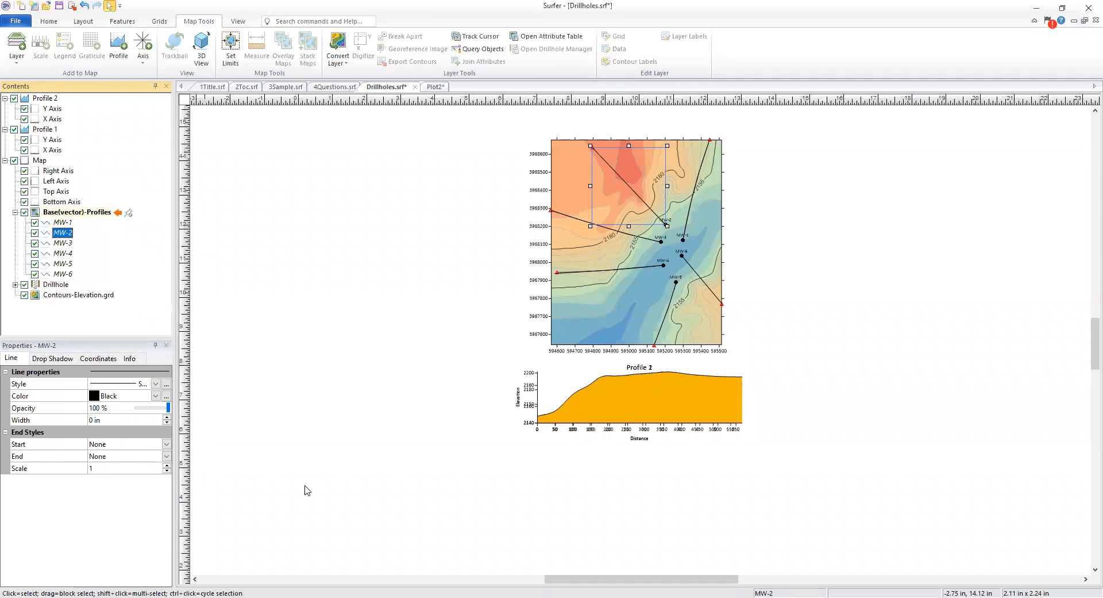
pyautogui.moveTo(680, 404); pyautogui.dragTo(684, 481)
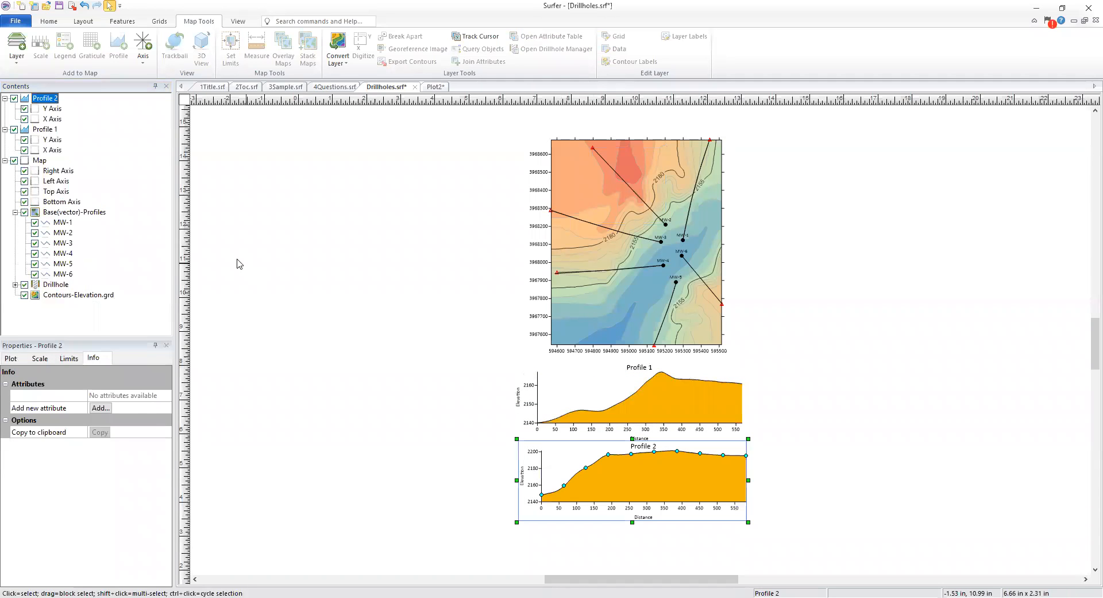
# Add a profile along the MW-3 polyline and move it below Profile 2, leaving a gap between the two graphs
pyautogui.click(68, 246)
pyautogui.rightClick(68, 245)
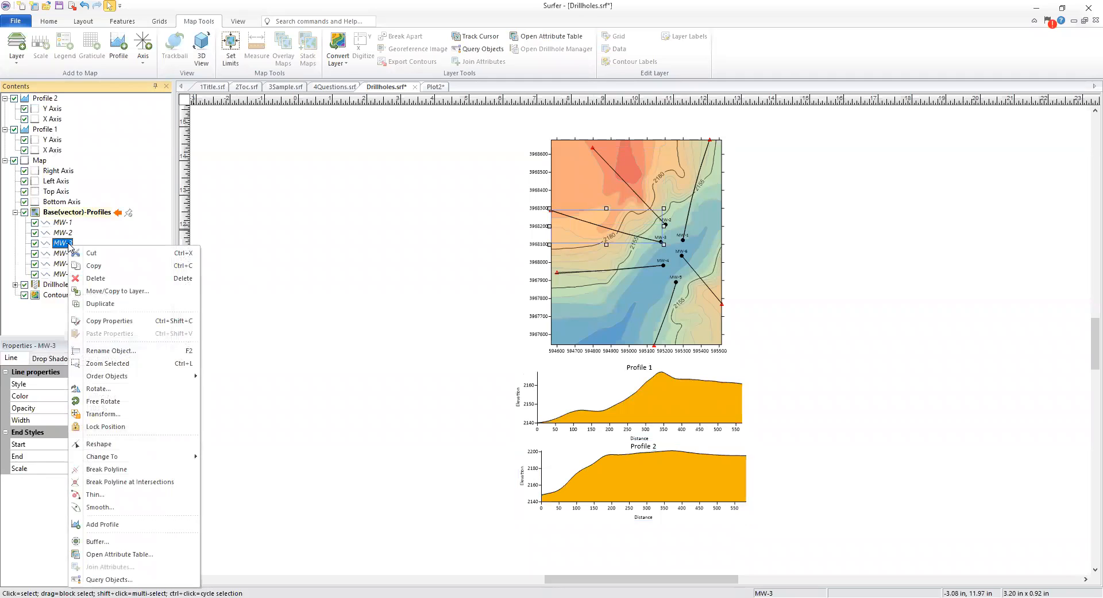
pyautogui.click(120, 523)
pyautogui.moveTo(683, 398); pyautogui.dragTo(681, 544)
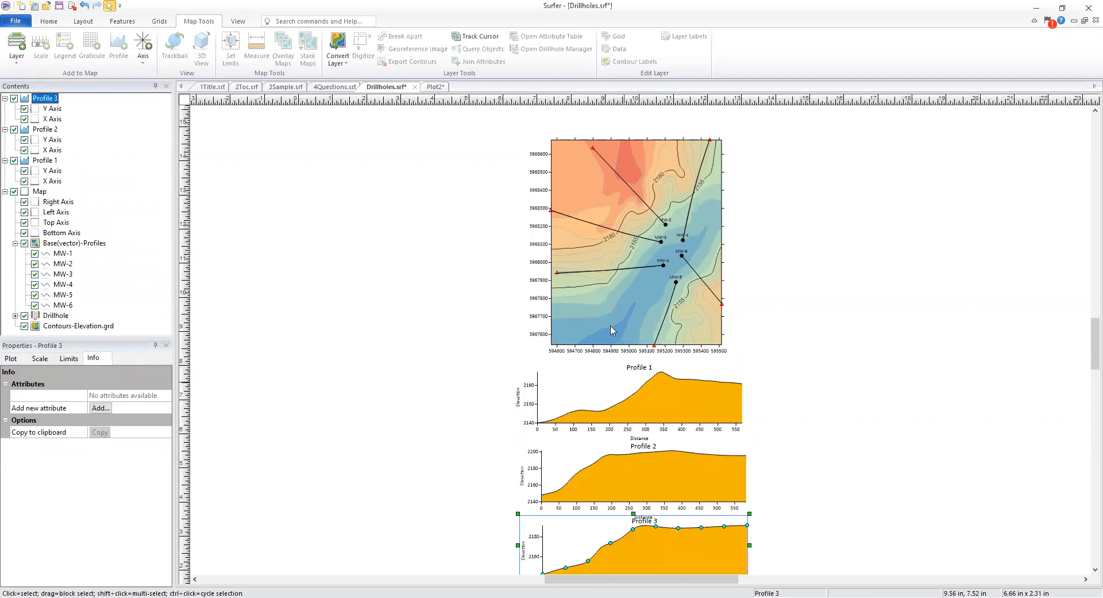
pyautogui.scroll(-1, 632, 215)
pyautogui.scroll(-1, 646, 480)
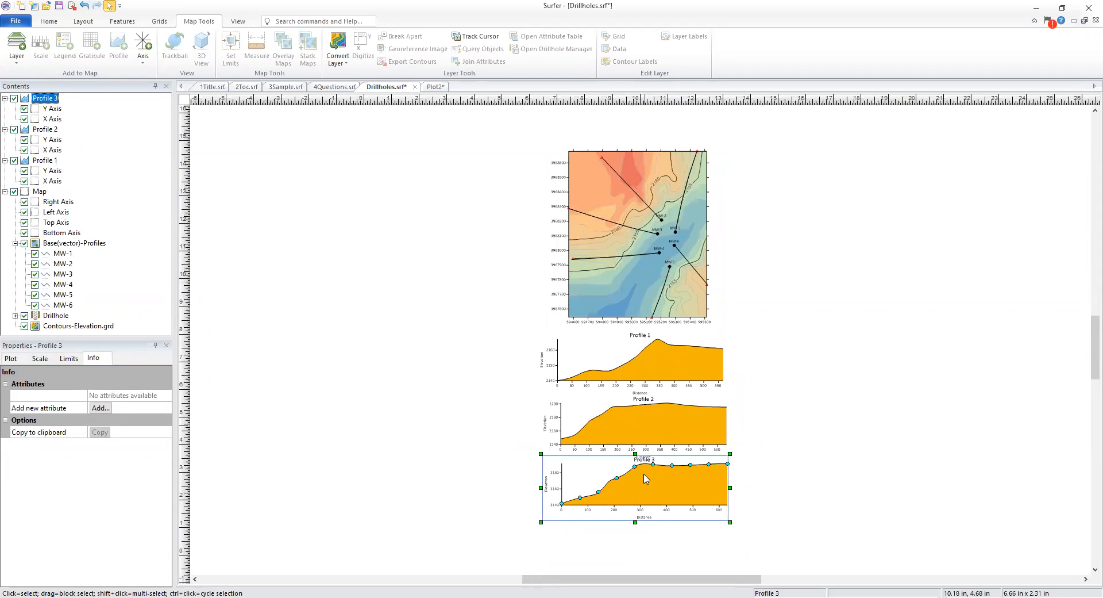
pyautogui.moveTo(644, 488); pyautogui.dragTo(646, 500)
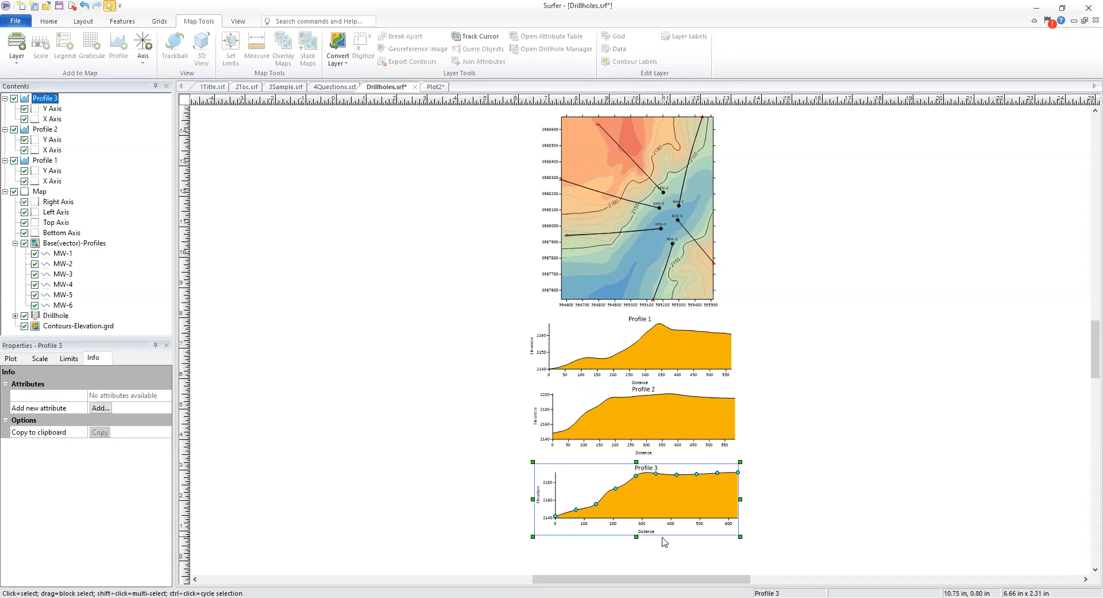
# Set the maximum X limit of Profile 2 to 630
pyautogui.scroll(1, 667, 541)
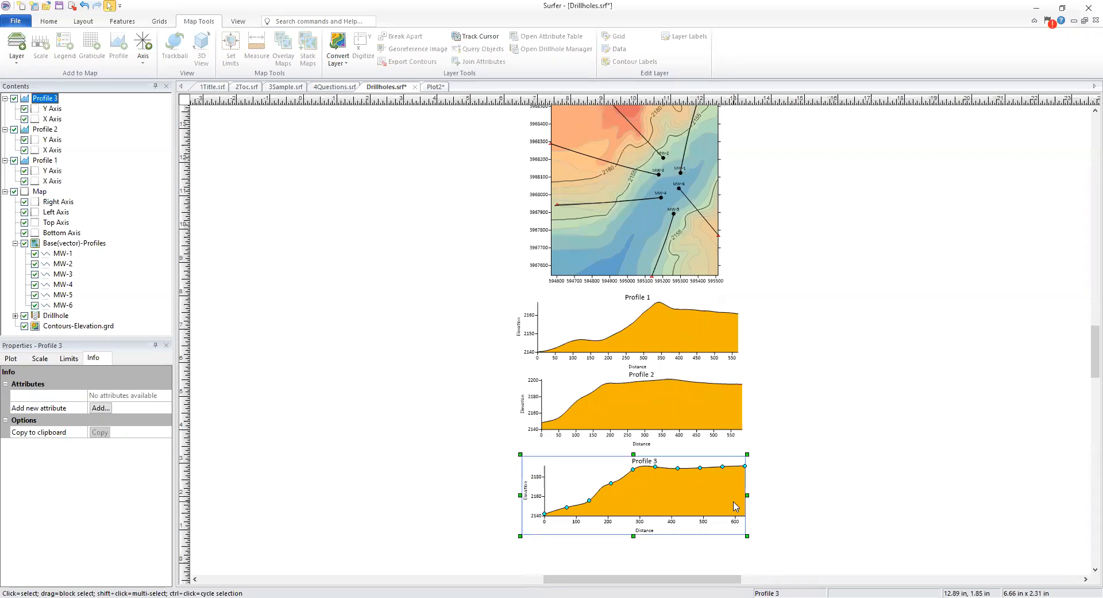
pyautogui.click(668, 413)
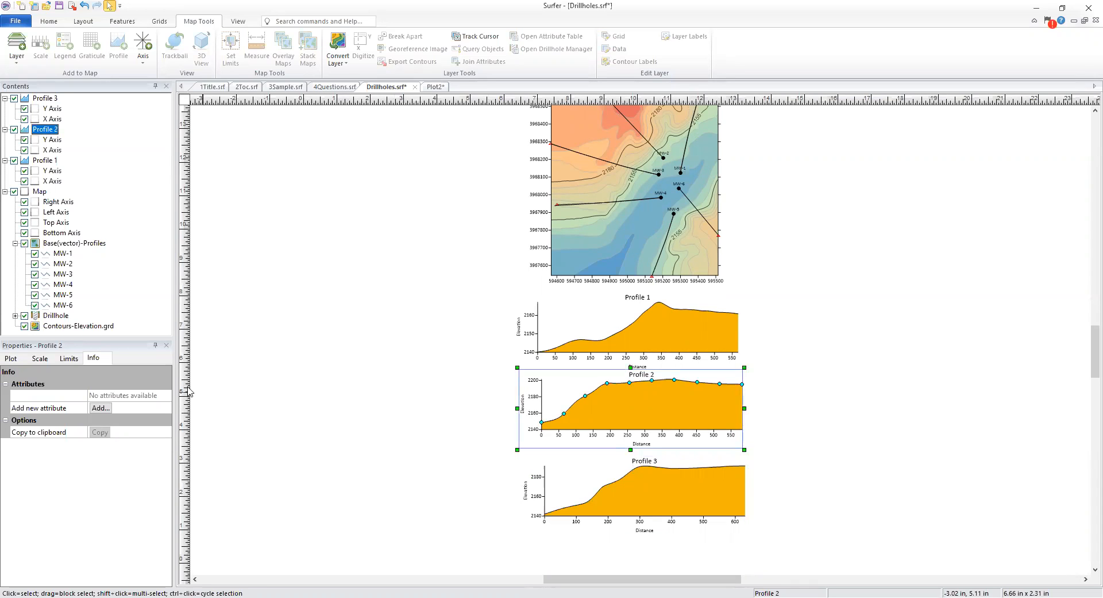
pyautogui.click(69, 359)
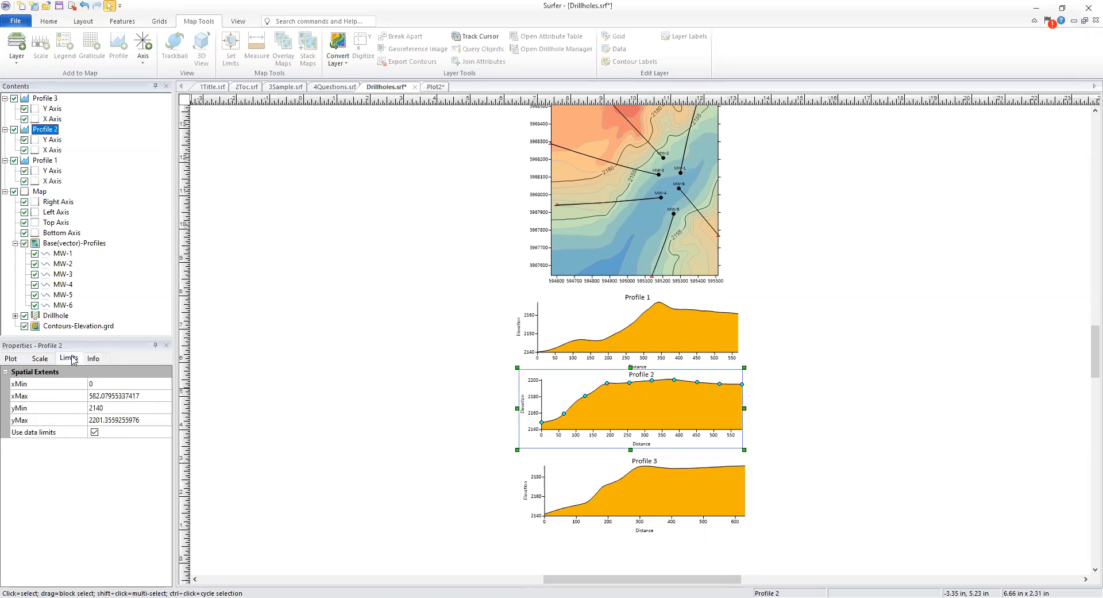
pyautogui.click(130, 396)
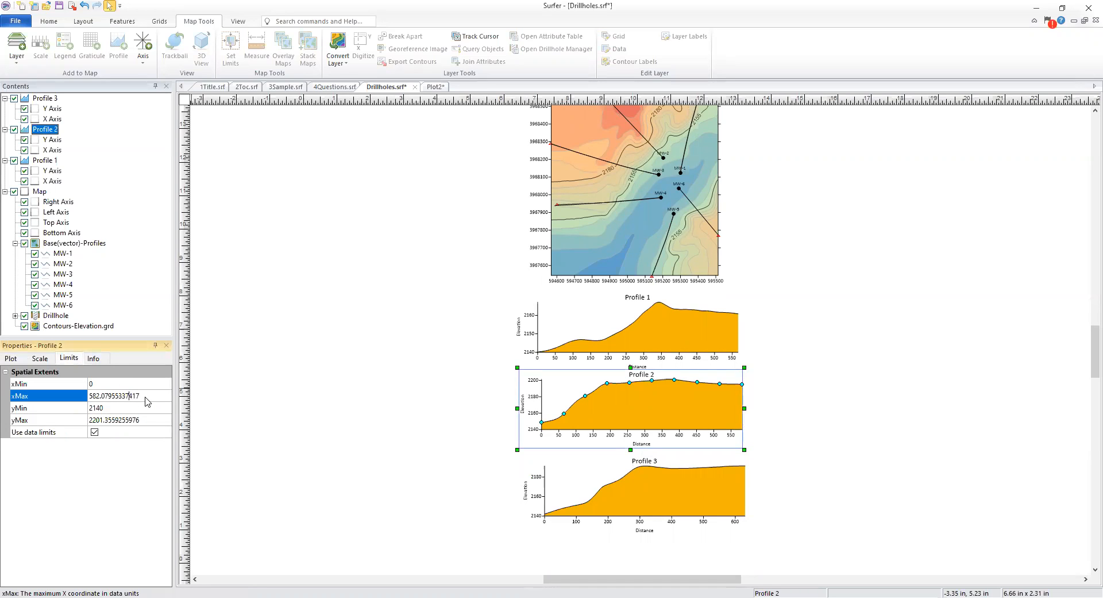
pyautogui.moveTo(140, 399); pyautogui.dragTo(87, 399)
pyautogui.write('630')
pyautogui.press('Return')
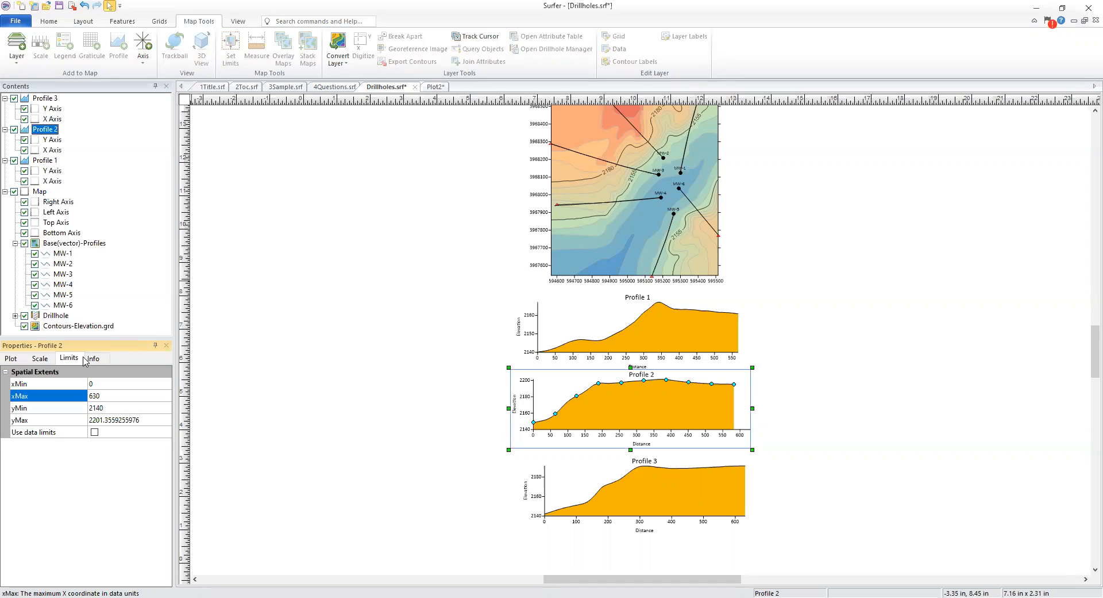
# Copy the format of Profile 2 and paste it onto Profile 1 and Profile 3
pyautogui.click(49, 22)
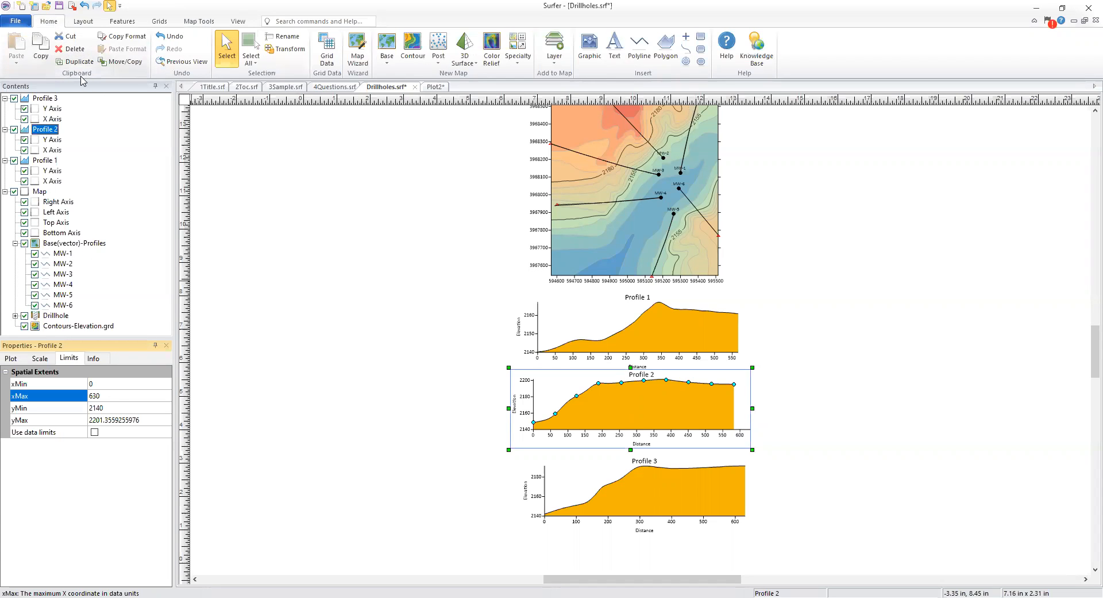
pyautogui.click(128, 42)
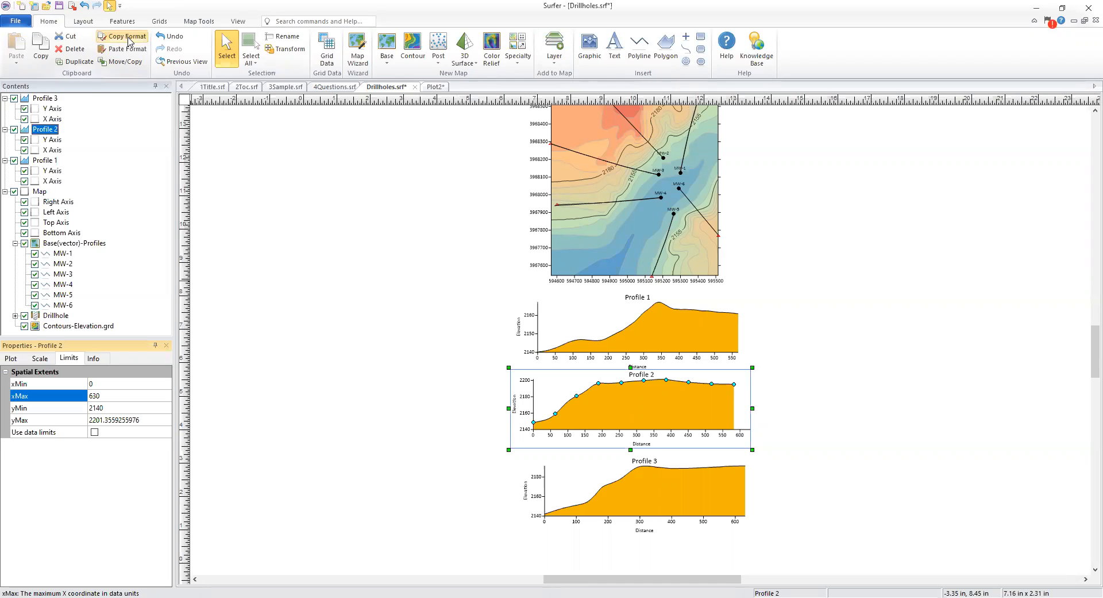
pyautogui.click(46, 160)
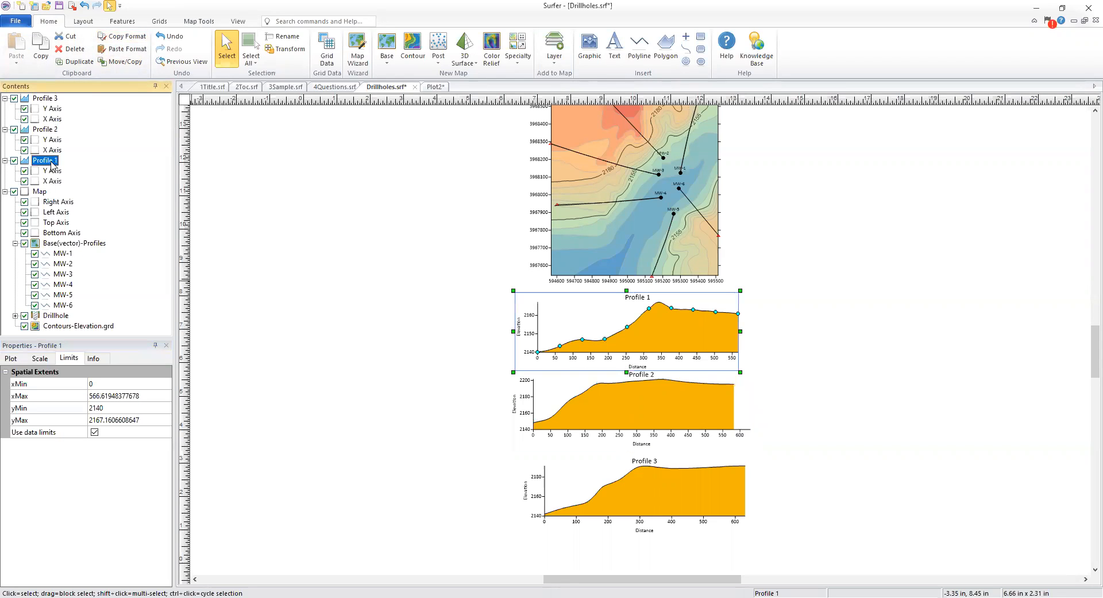
pyautogui.click(141, 53)
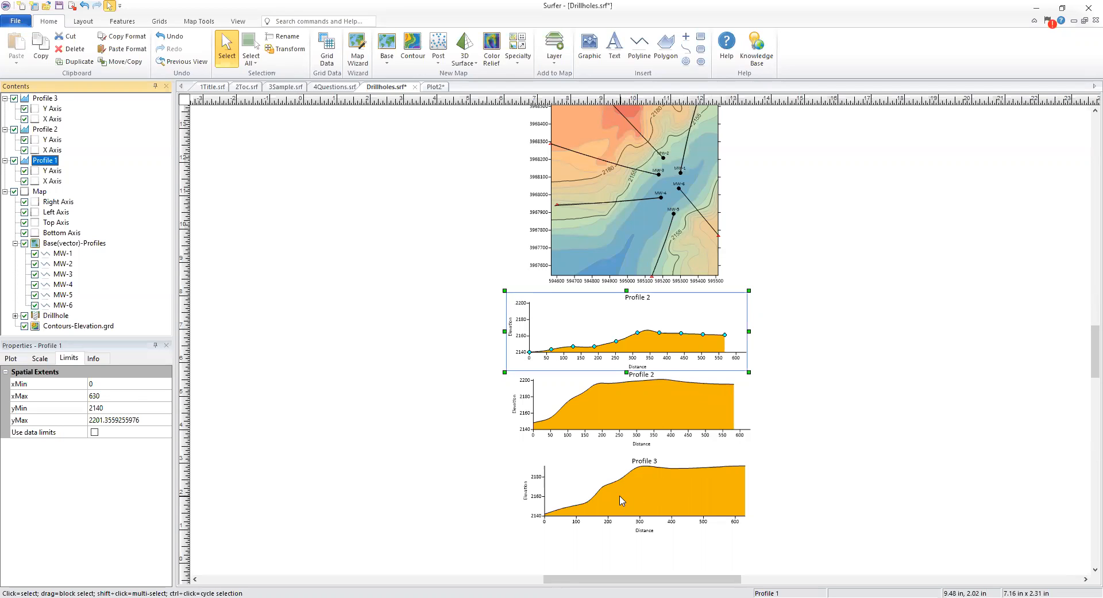
pyautogui.click(665, 483)
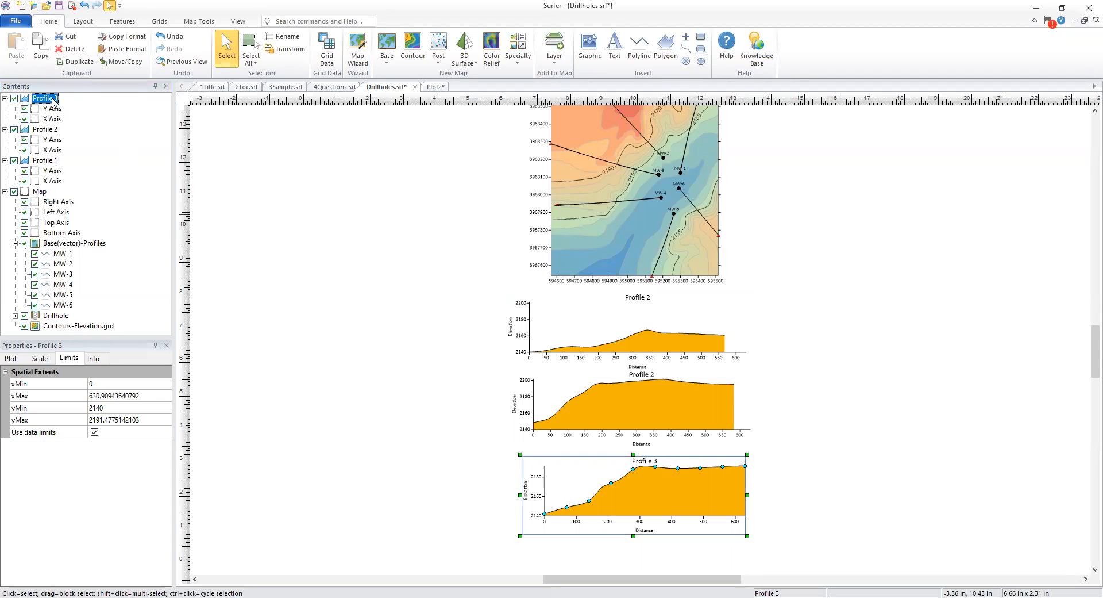
pyautogui.click(142, 55)
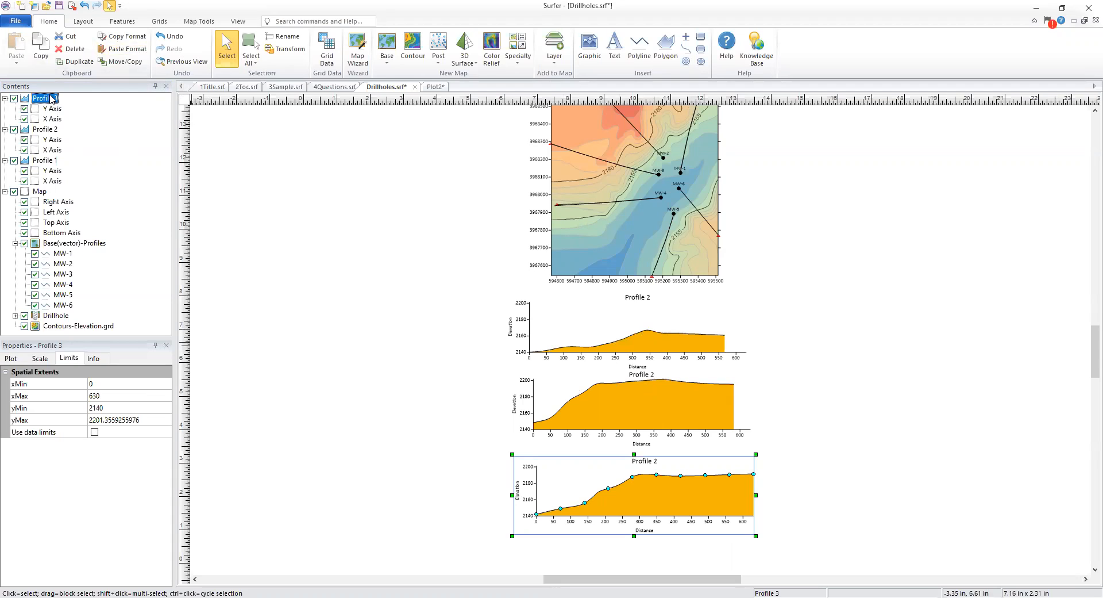
# Change the third graph's title to Profile 3 and the first graph's title to Profile 1
pyautogui.click(10, 358)
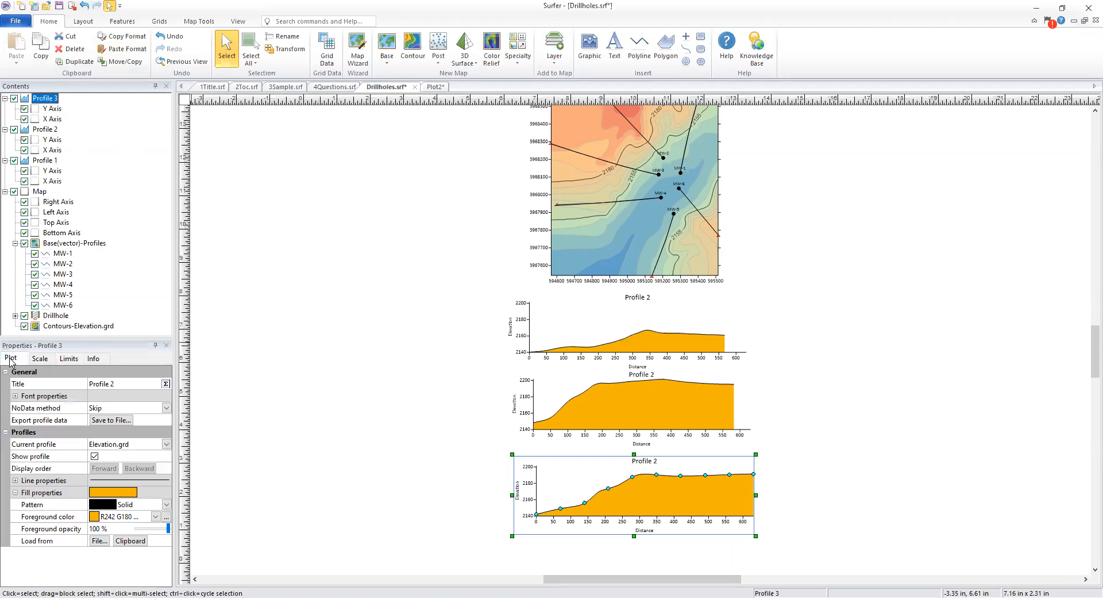
pyautogui.click(111, 386)
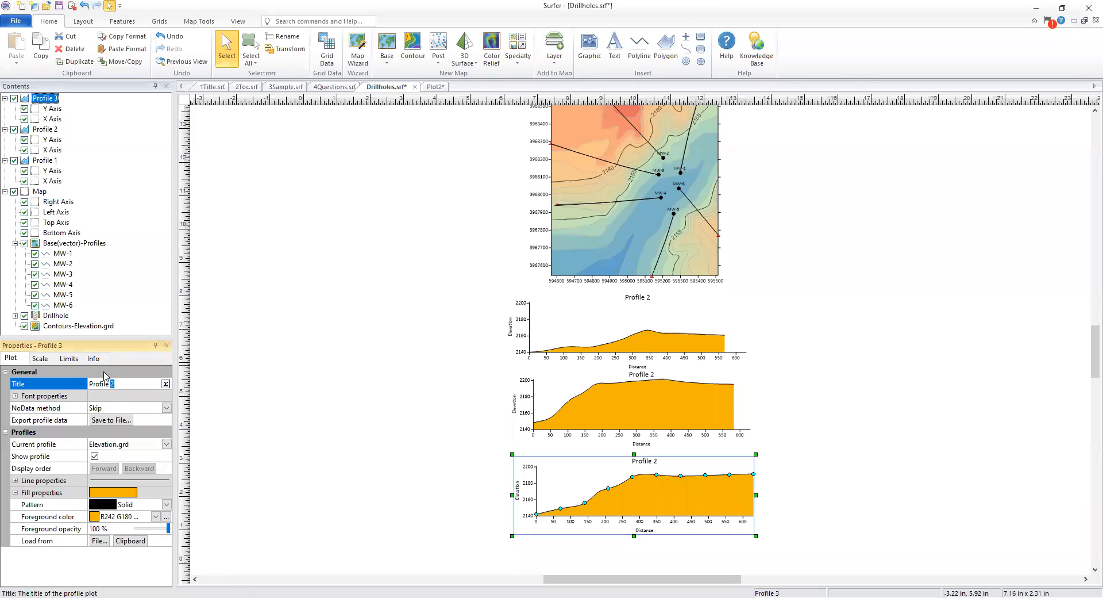
pyautogui.write('1')
pyautogui.click(50, 162)
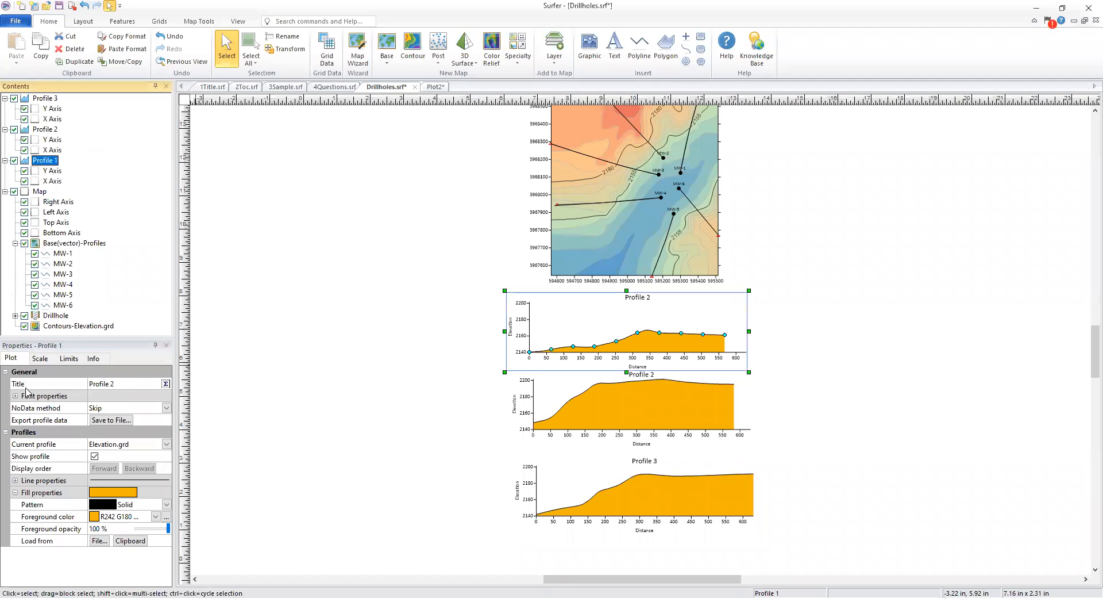
pyautogui.click(130, 385)
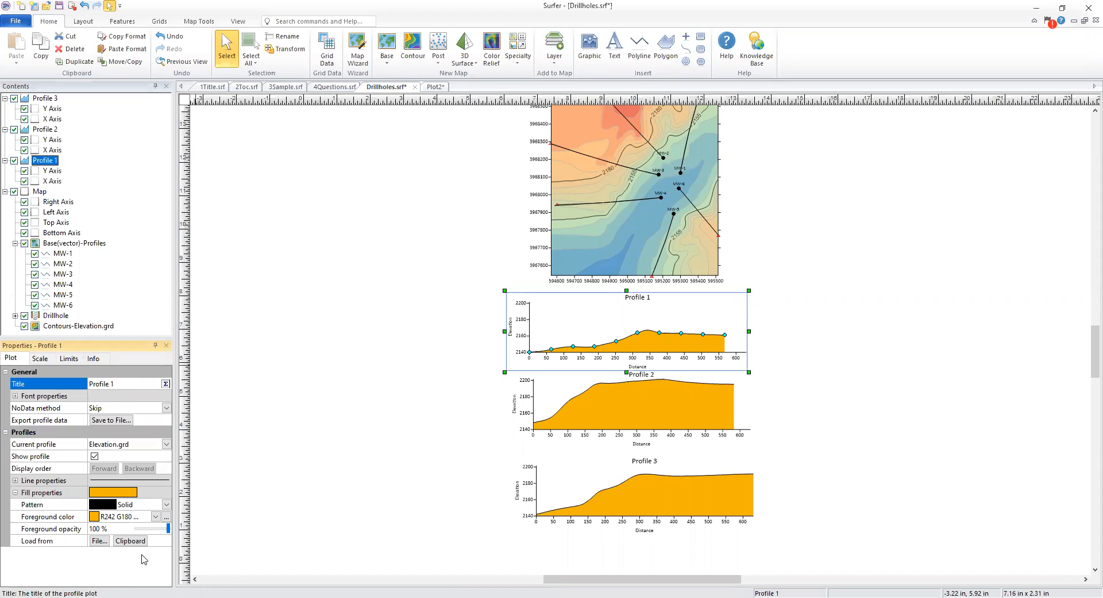
pyautogui.click(452, 396)
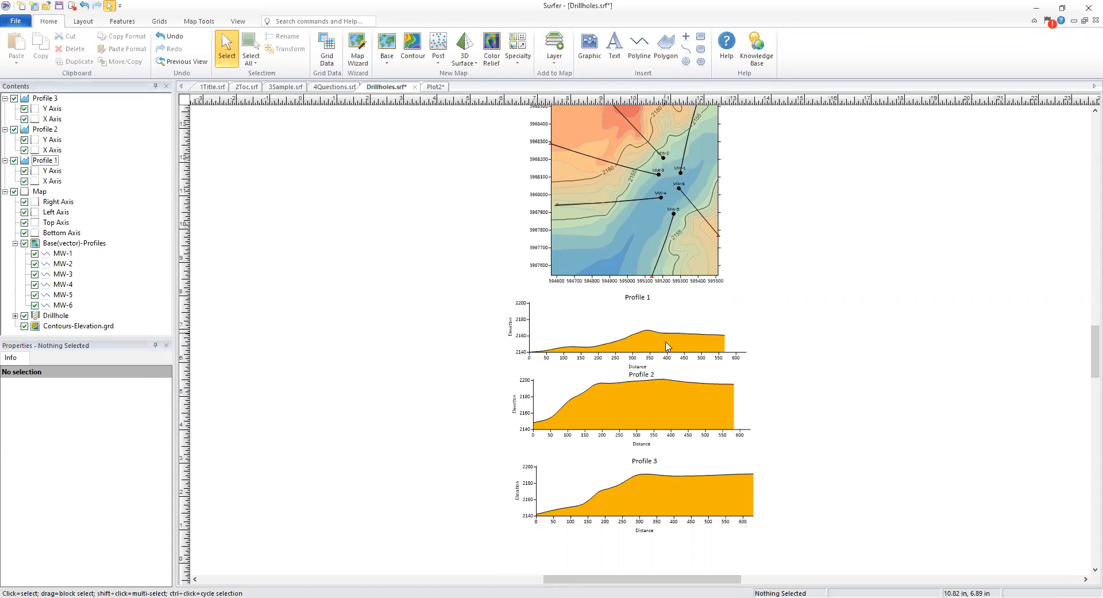
# Align Profile 1, Profile 2 and Profile 3 along their left edges
pyautogui.click(605, 332)
pyautogui.keyDown('shift'); pyautogui.click(614, 406); pyautogui.keyUp('shift')
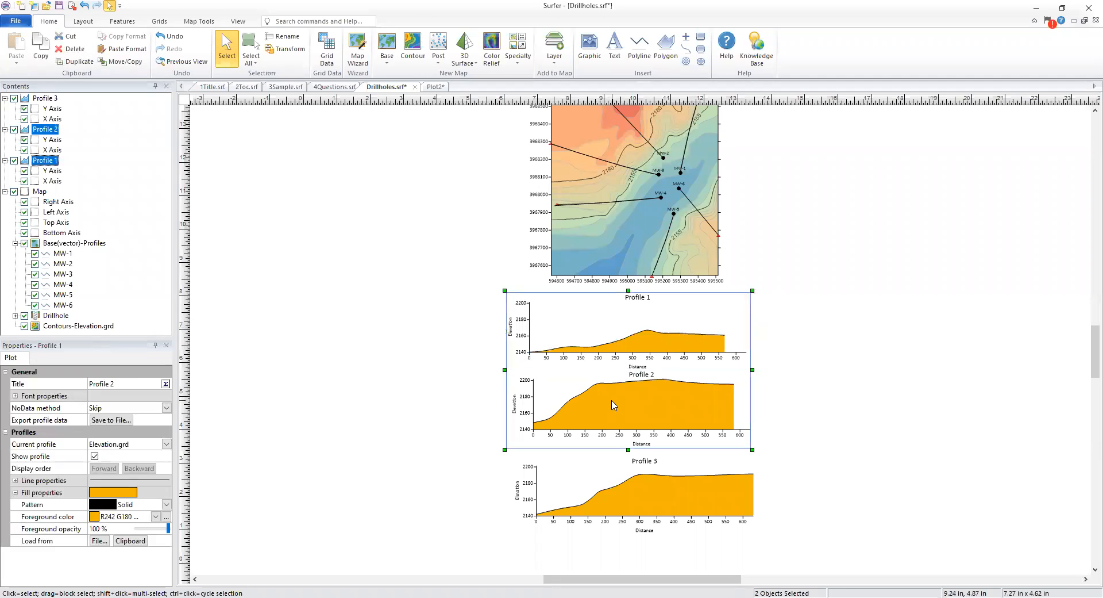
pyautogui.keyDown('shift'); pyautogui.click(624, 496); pyautogui.keyUp('shift')
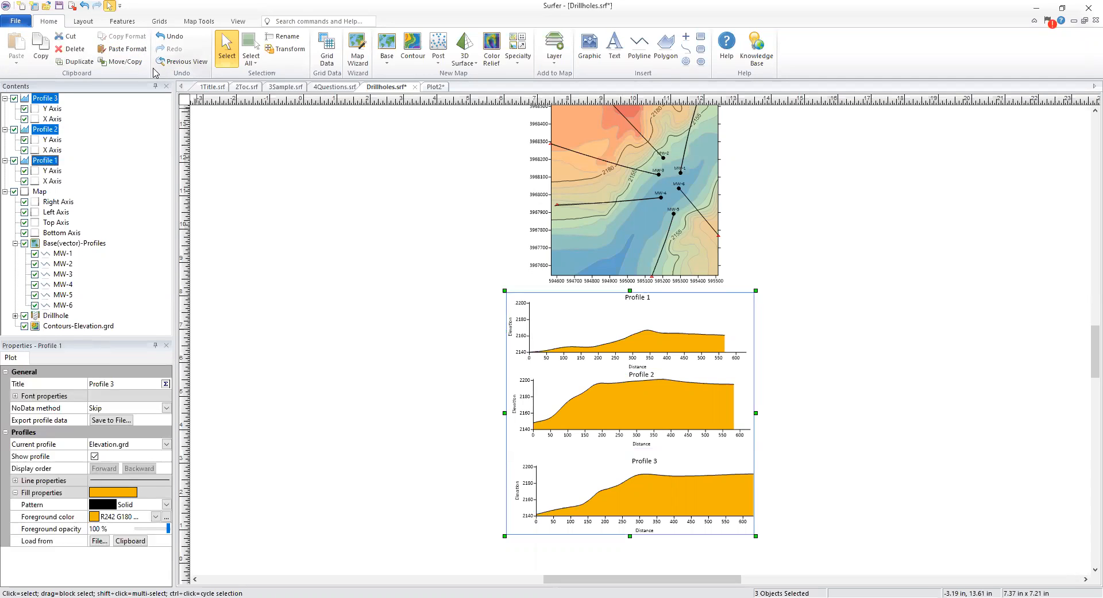
pyautogui.click(84, 21)
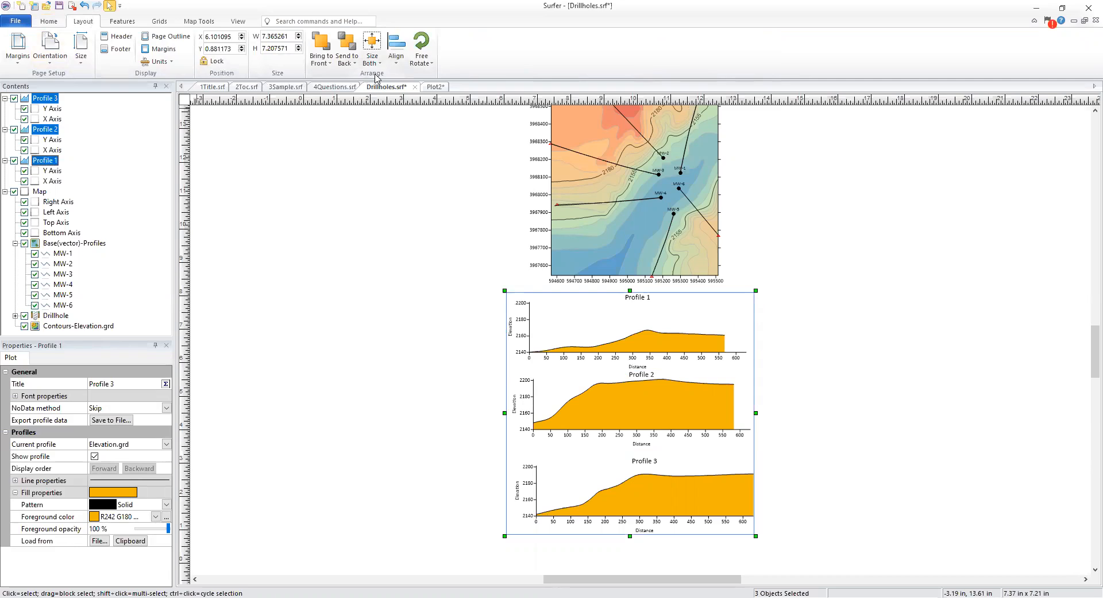
pyautogui.click(397, 62)
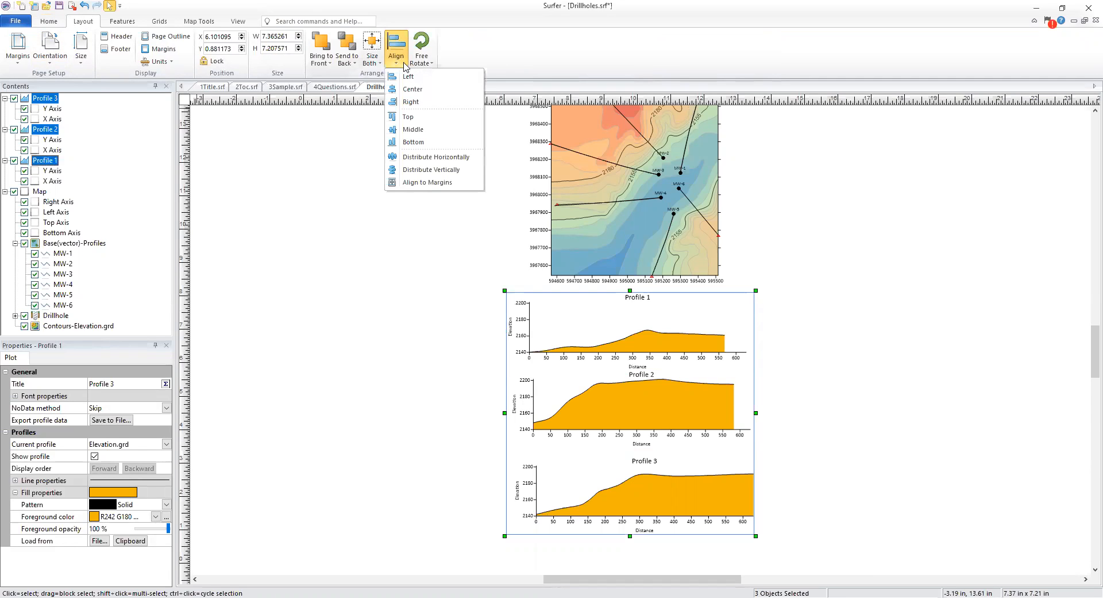
pyautogui.click(409, 77)
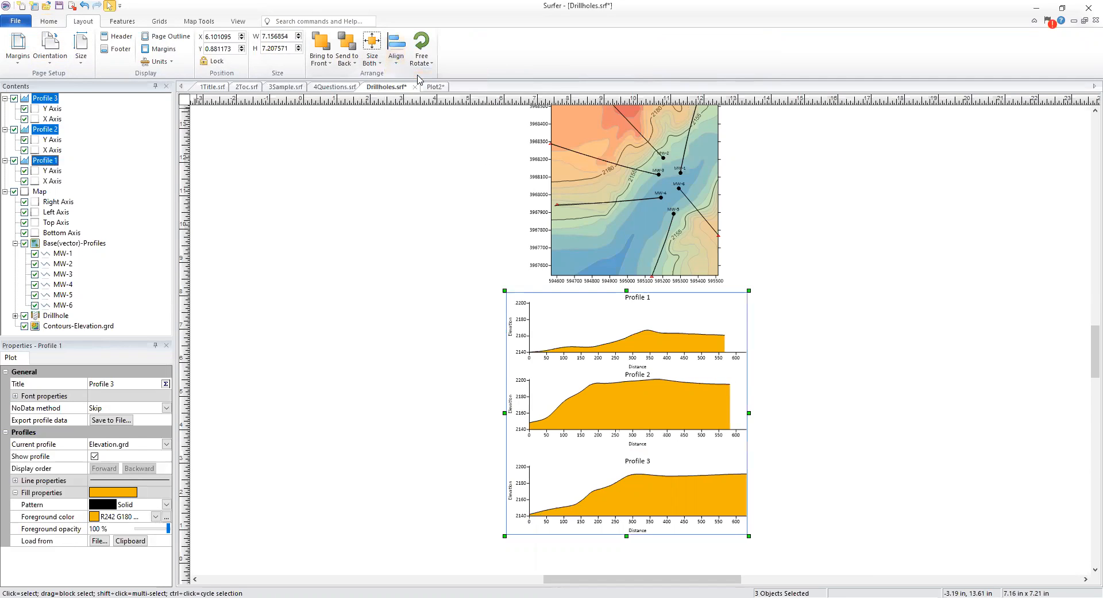
pyautogui.click(435, 428)
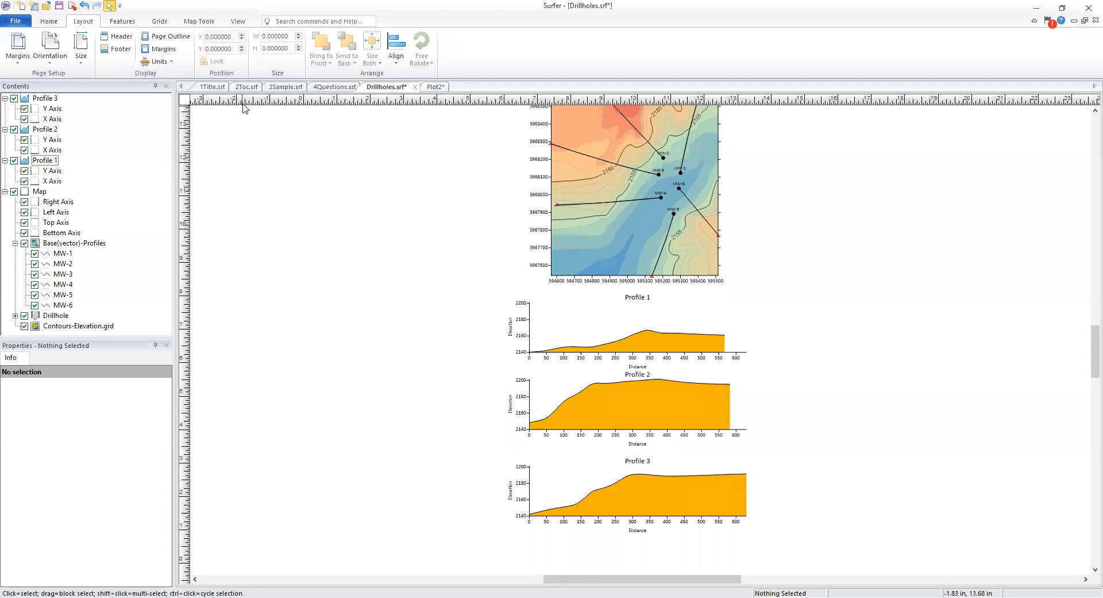
# Switch to the Plot2 document and nudge Profile 4 slightly left and up beneath Profile 3, to about X 8.06, Y 2.66
pyautogui.click(440, 87)
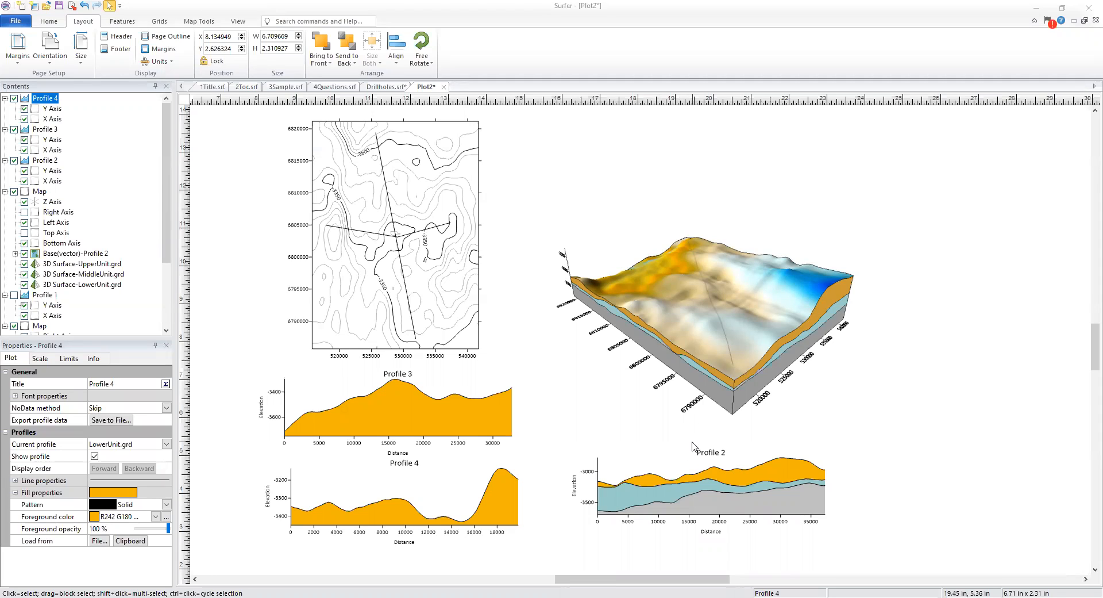
pyautogui.click(673, 507)
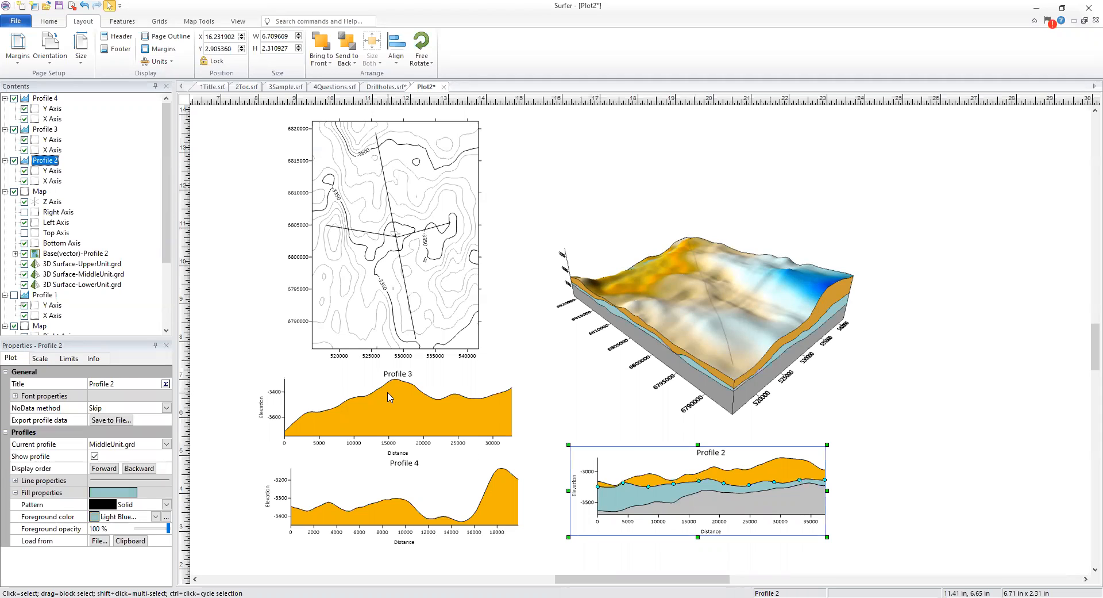
pyautogui.click(390, 396)
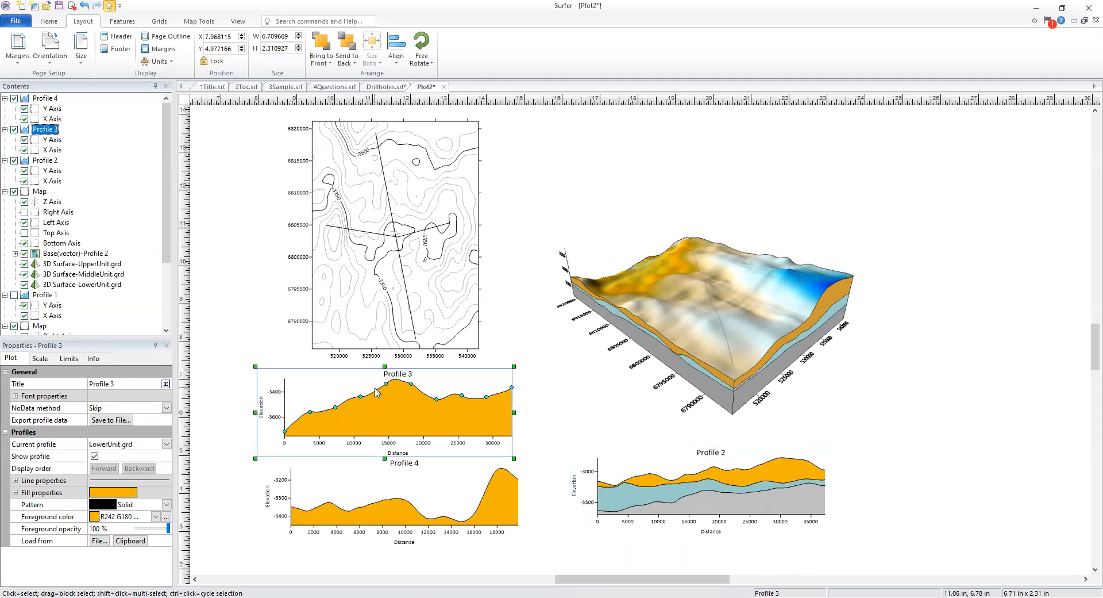
pyautogui.click(441, 506)
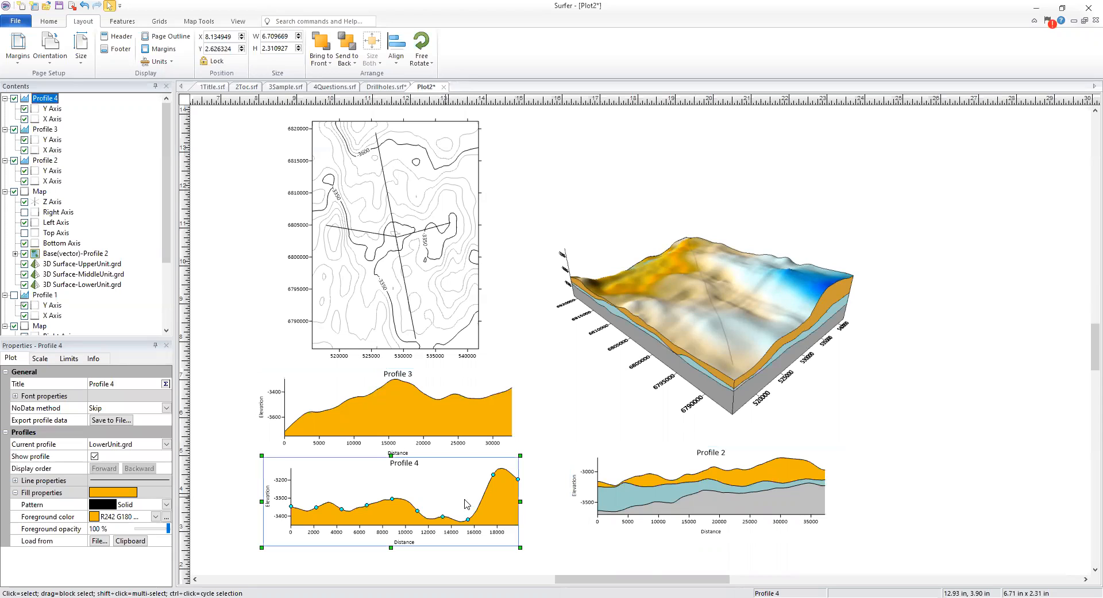
pyautogui.moveTo(474, 501); pyautogui.dragTo(470, 500)
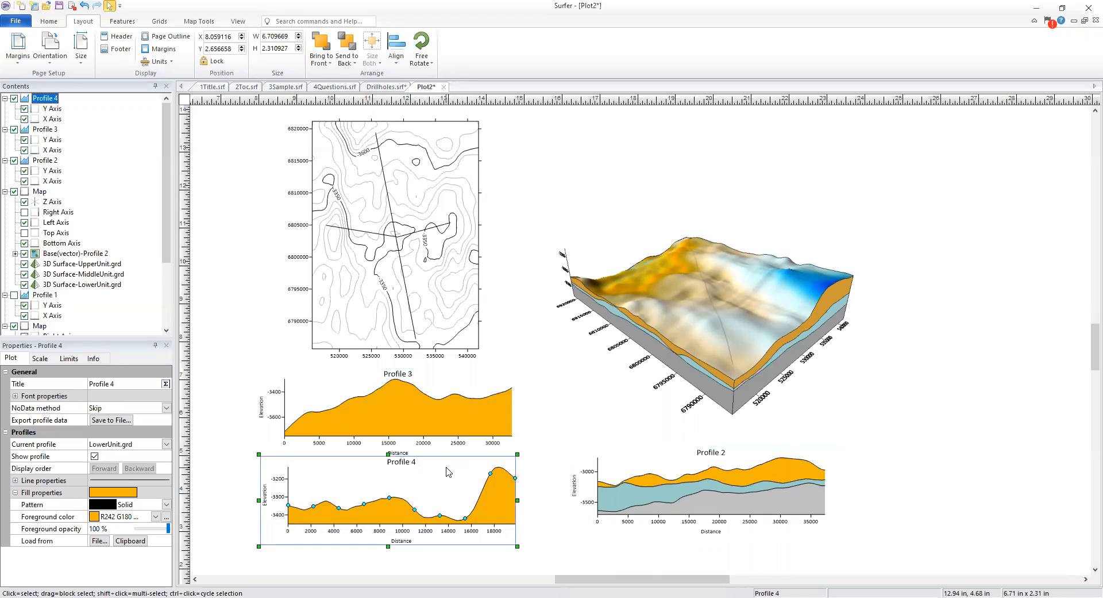
pyautogui.click(423, 414)
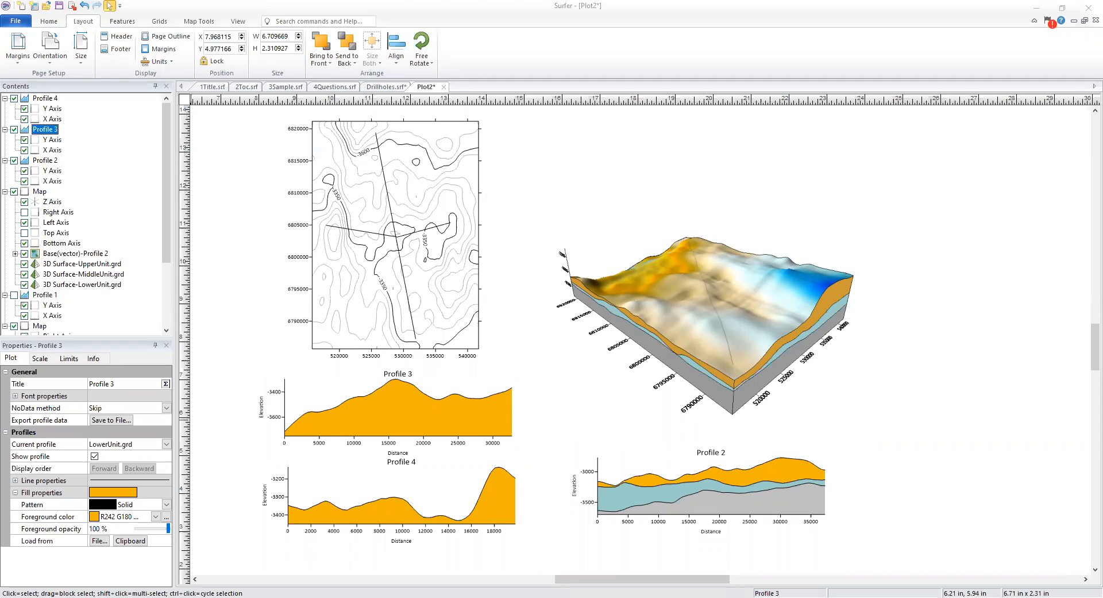
# Try reversing the direction of Profile 2's X axis, switching it on and off to compare the two orientations
pyautogui.click(711, 490)
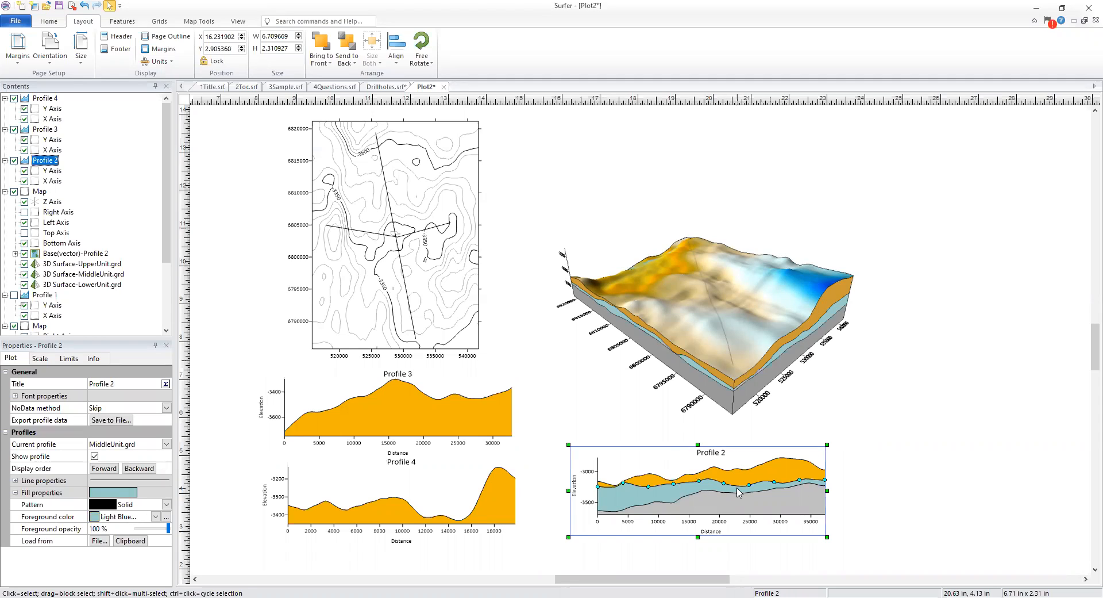
pyautogui.click(53, 182)
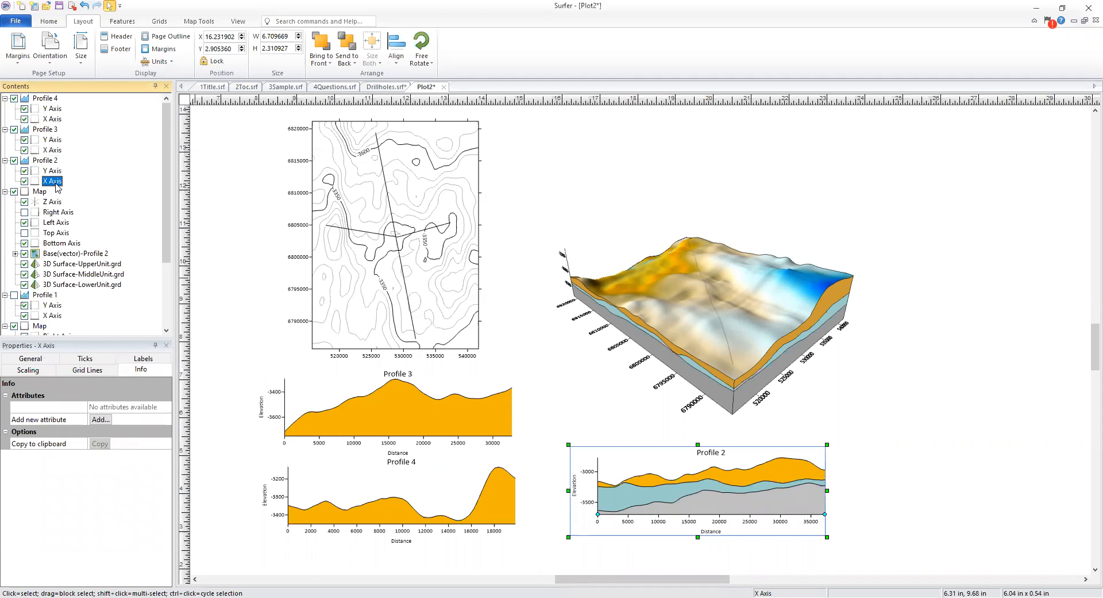
pyautogui.click(42, 371)
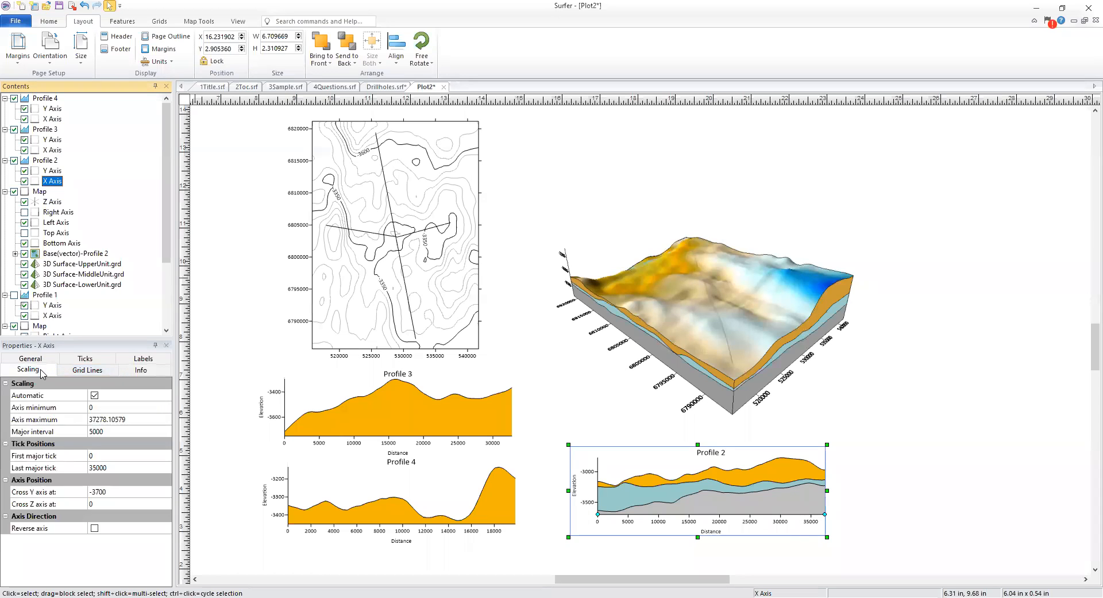
pyautogui.click(94, 527)
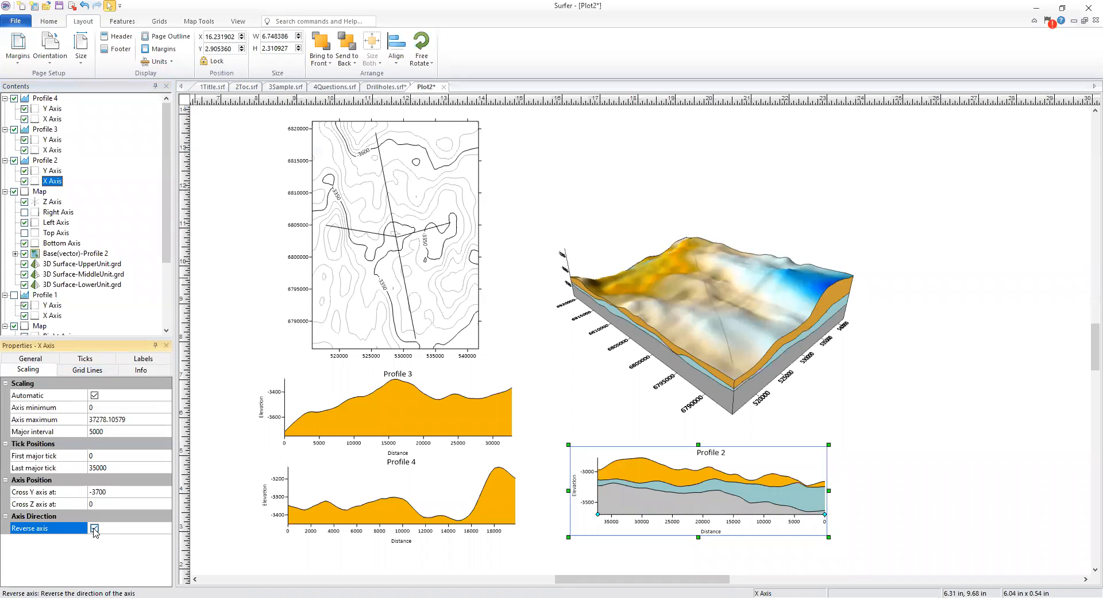
pyautogui.click(94, 528)
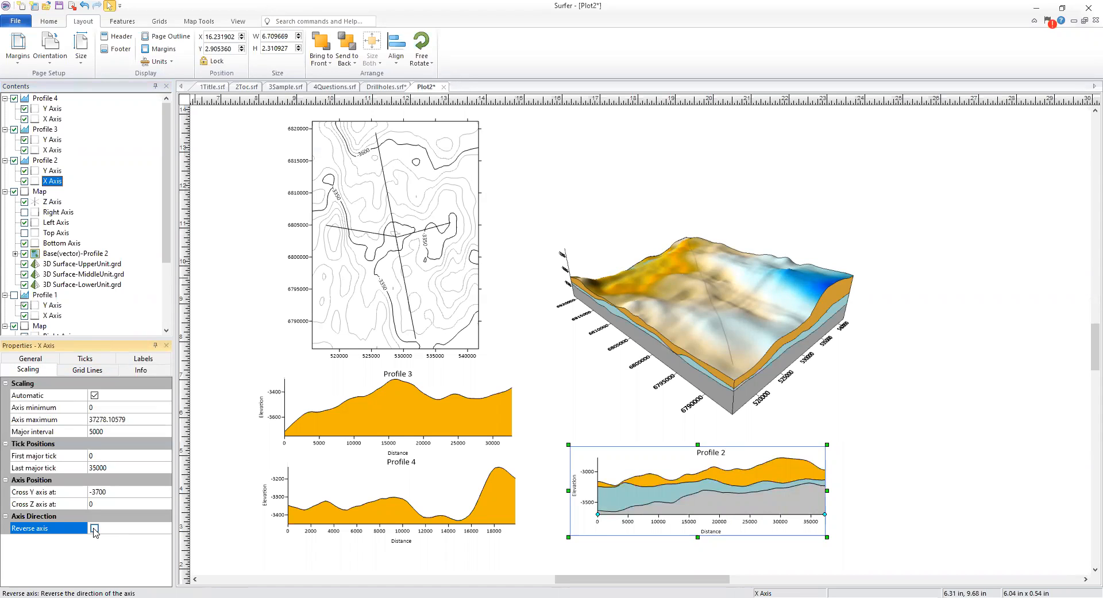
pyautogui.click(95, 528)
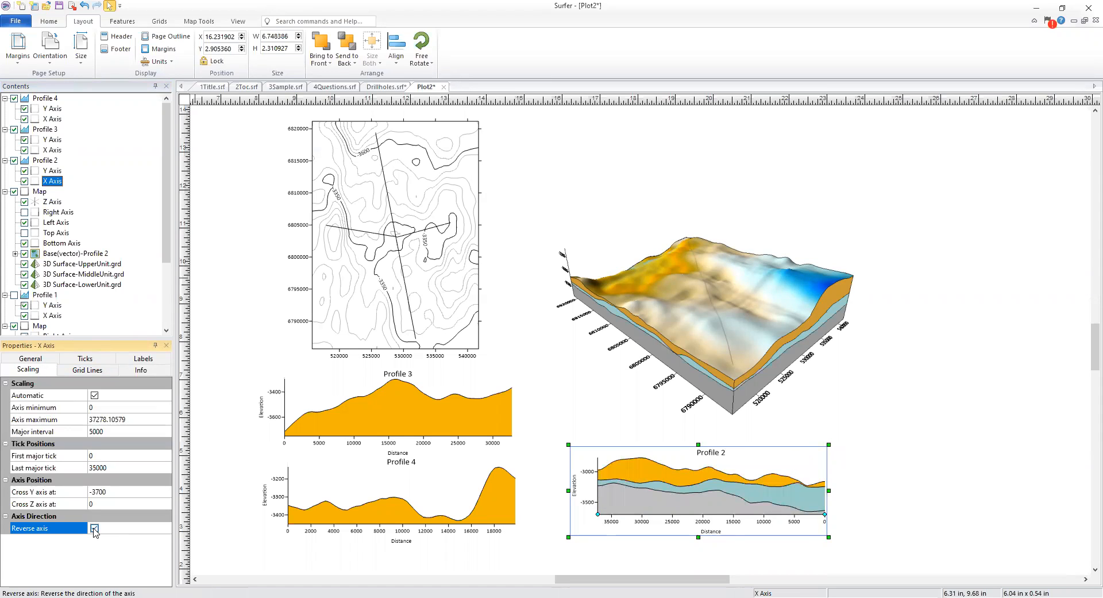
pyautogui.click(94, 528)
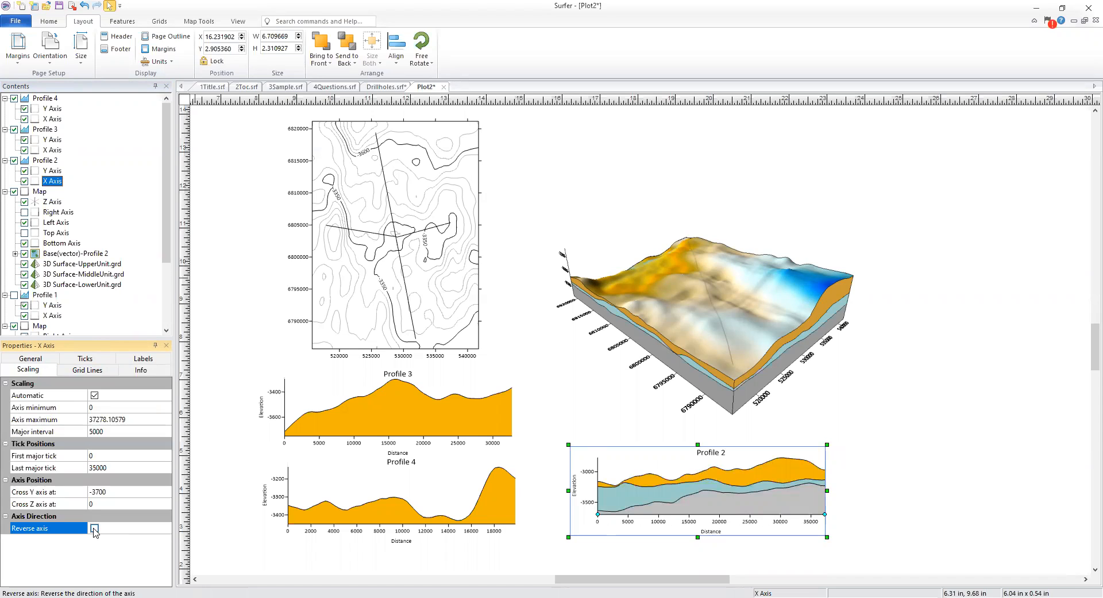
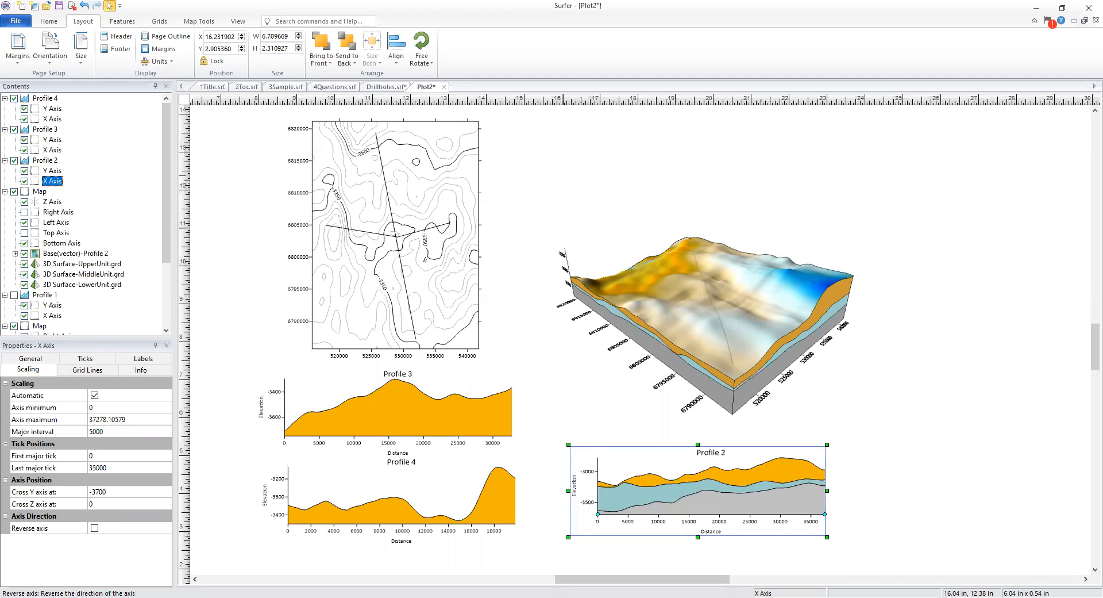
# Show the Base(vector)-Profile 1 layer on the contour map and expand it to list its polyline
pyautogui.scroll(-3, 55, 296)
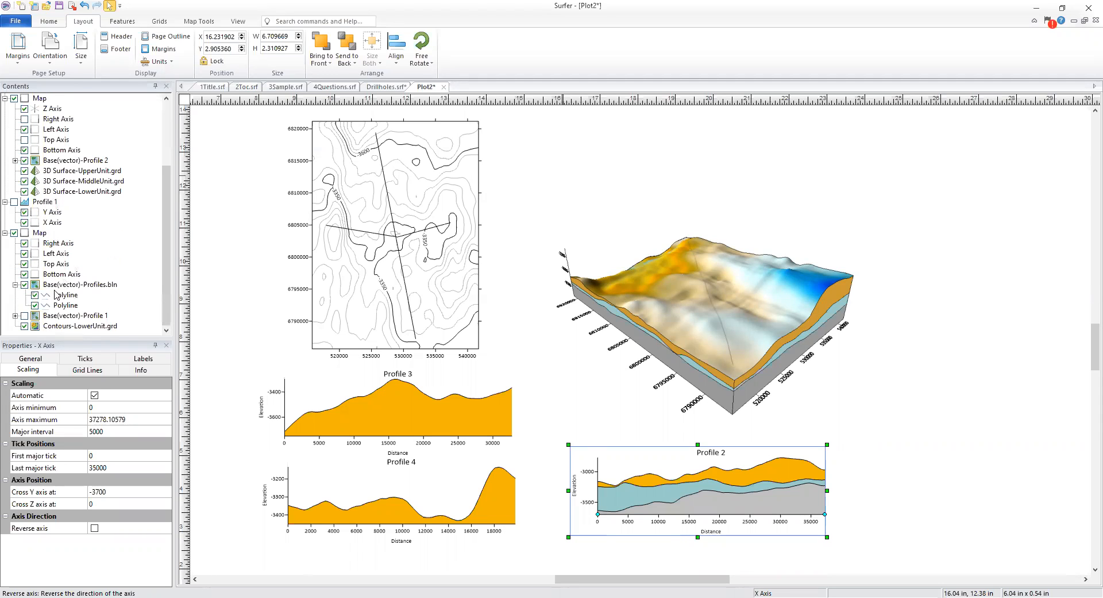
pyautogui.click(24, 315)
pyautogui.click(15, 316)
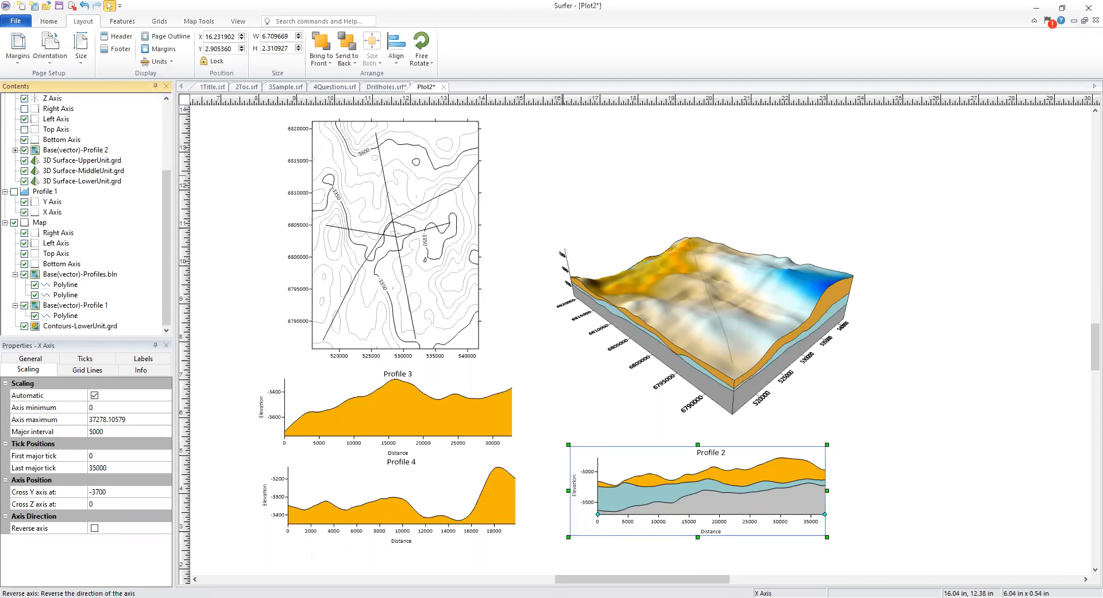
# Set up a Grid Slice with 3D Surface-LowerUnit.grd as the input grid and Base(vector)-Profile 2 as the slice line
pyautogui.click(159, 21)
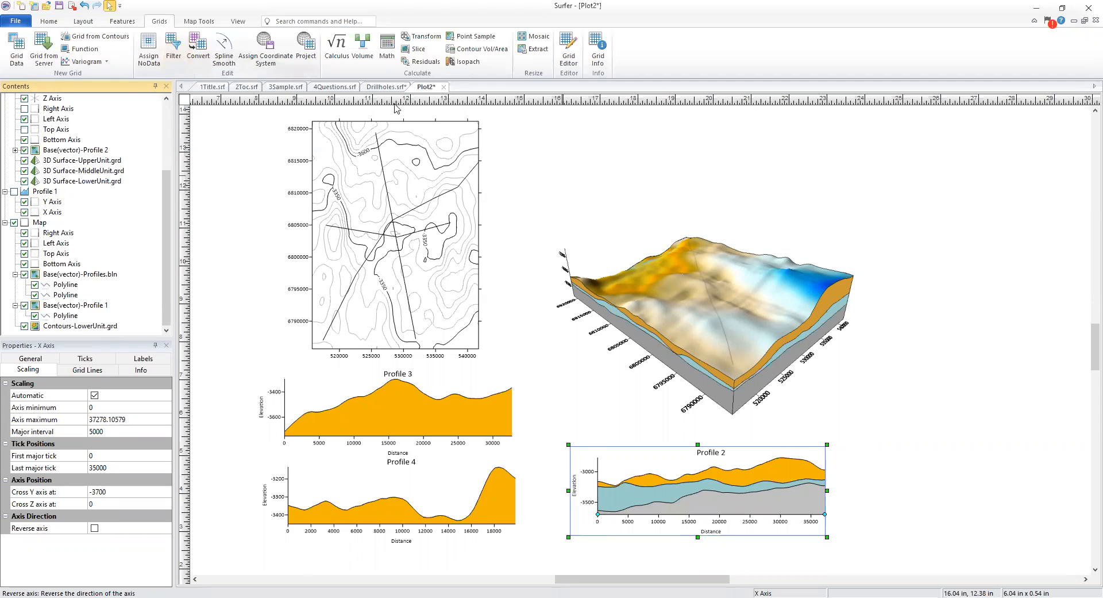
pyautogui.click(420, 50)
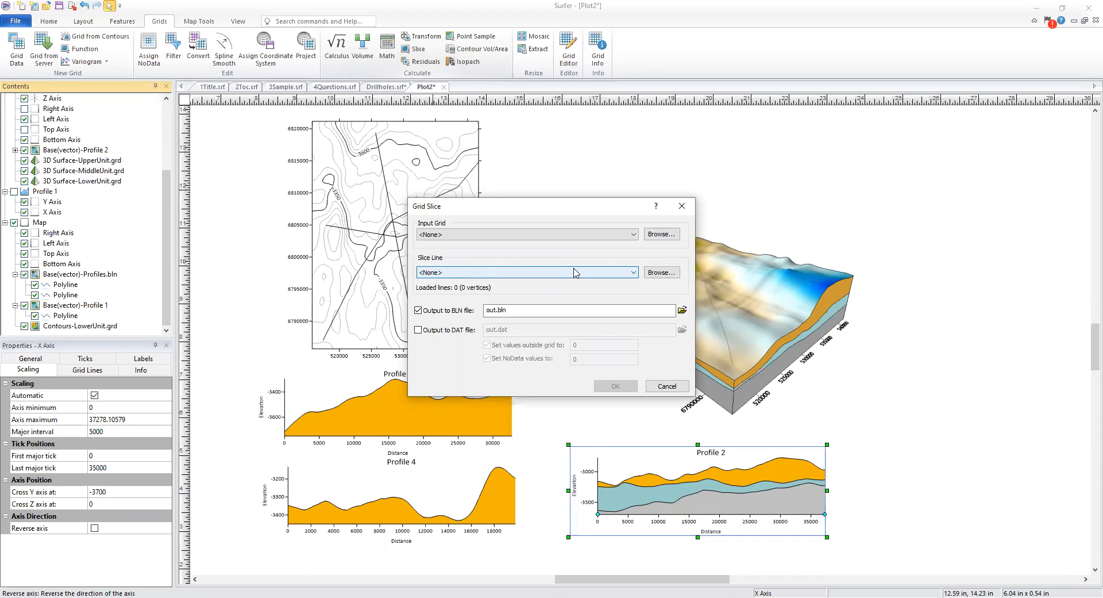
pyautogui.click(625, 234)
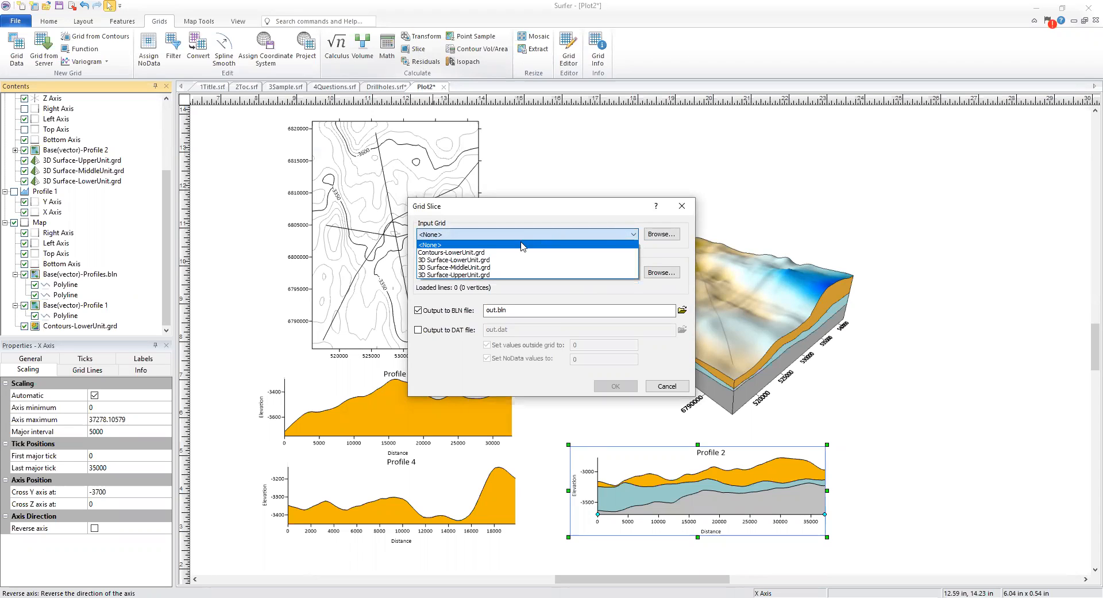
pyautogui.click(504, 261)
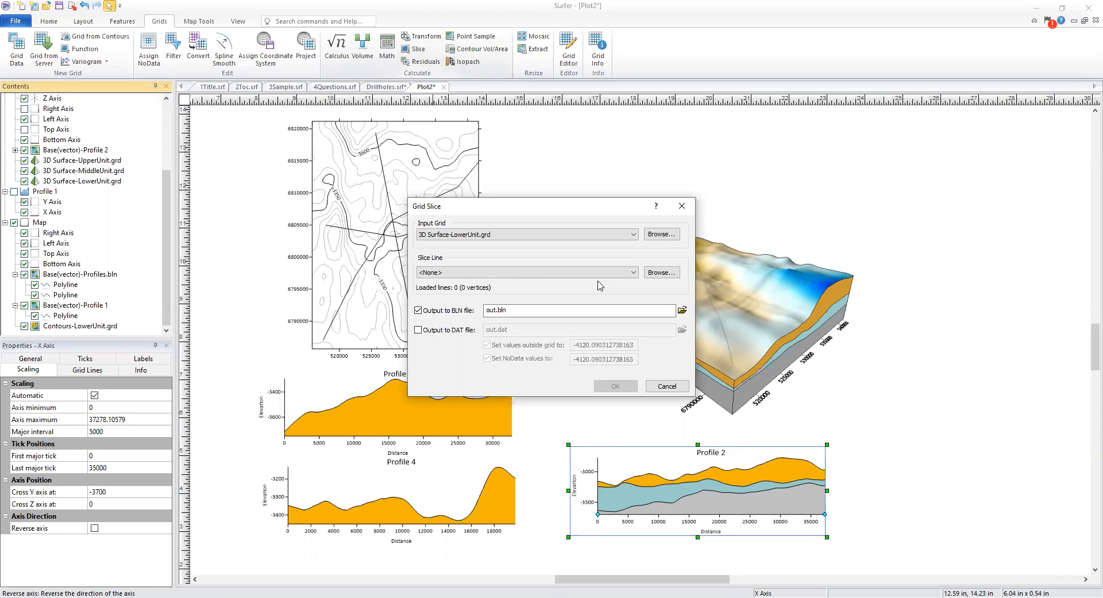
pyautogui.click(555, 275)
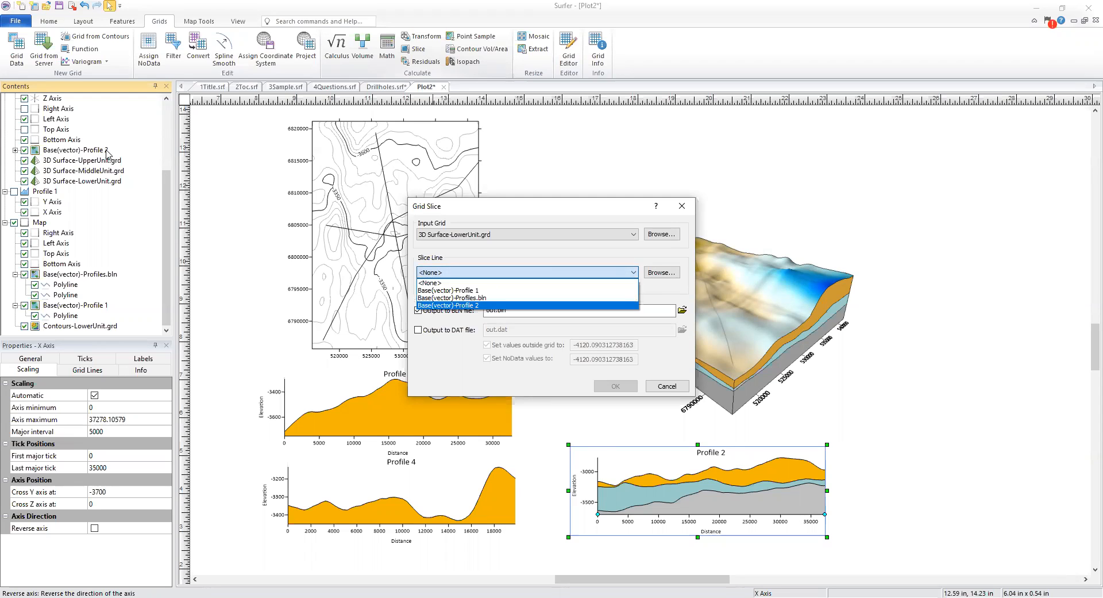
pyautogui.click(480, 306)
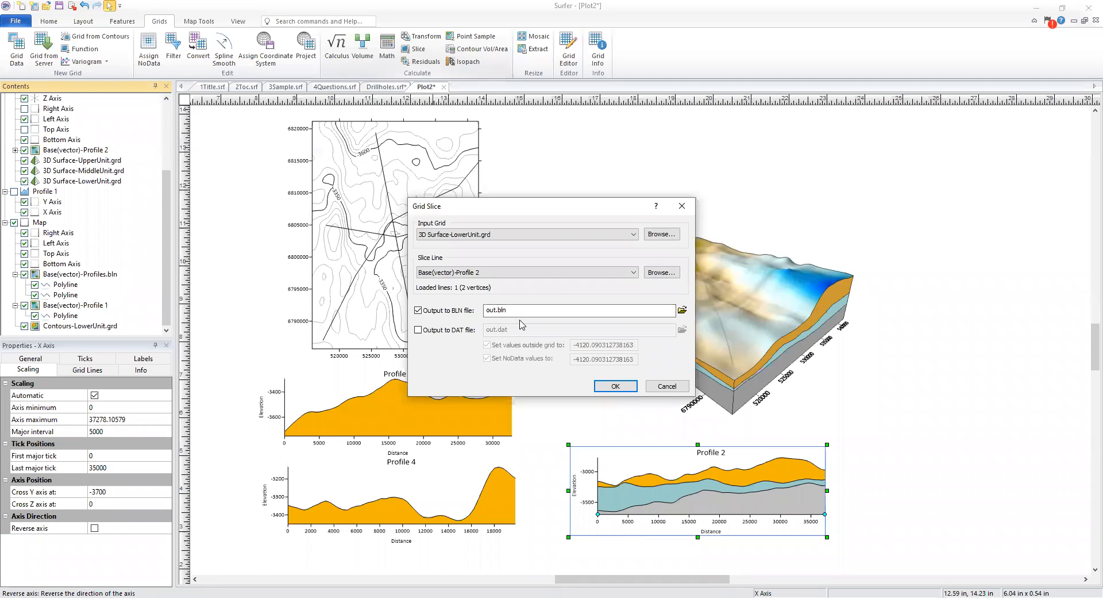
# Name the slice's BLN output LowerUnit.bln in the Profiles folder and run the Grid Slice
pyautogui.click(683, 311)
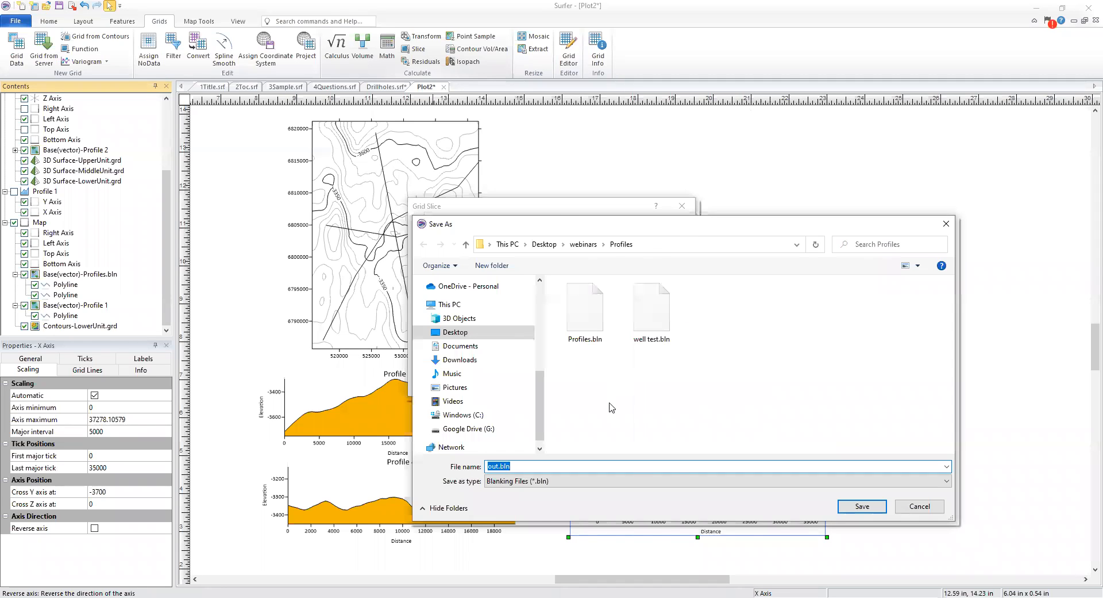
pyautogui.click(608, 421)
pyautogui.doubleClick(607, 421)
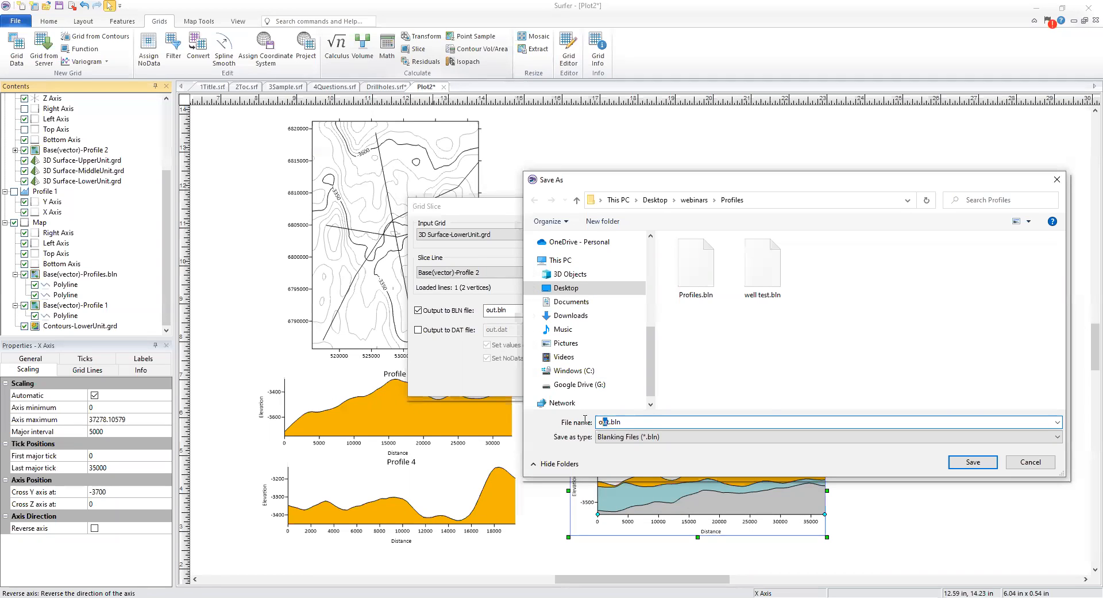
pyautogui.press('BackSpace')
pyautogui.write('LowerUnit')
pyautogui.click(974, 462)
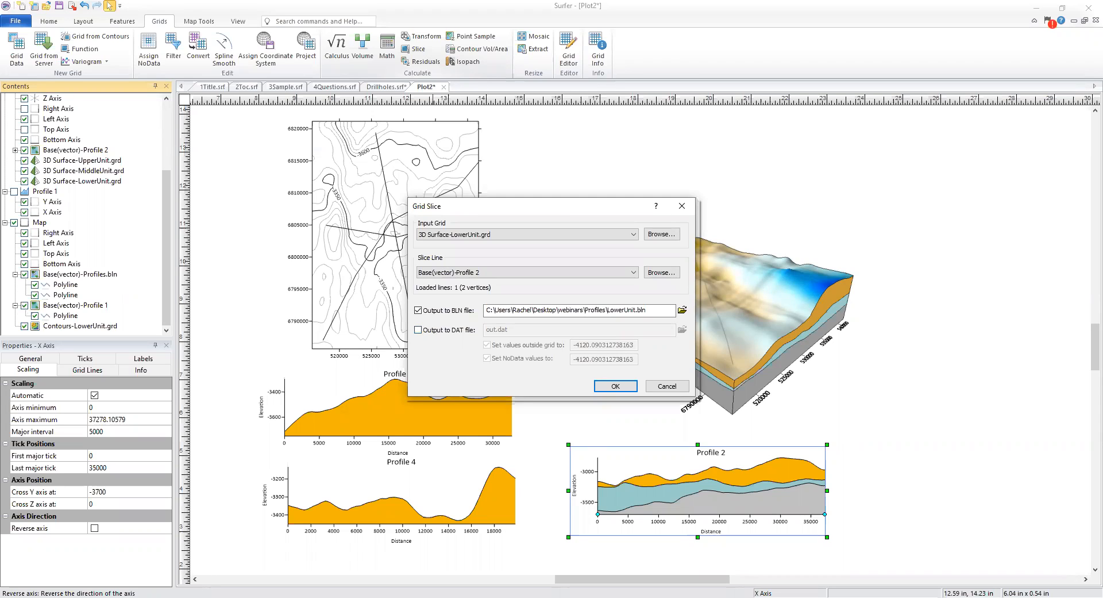
pyautogui.click(629, 388)
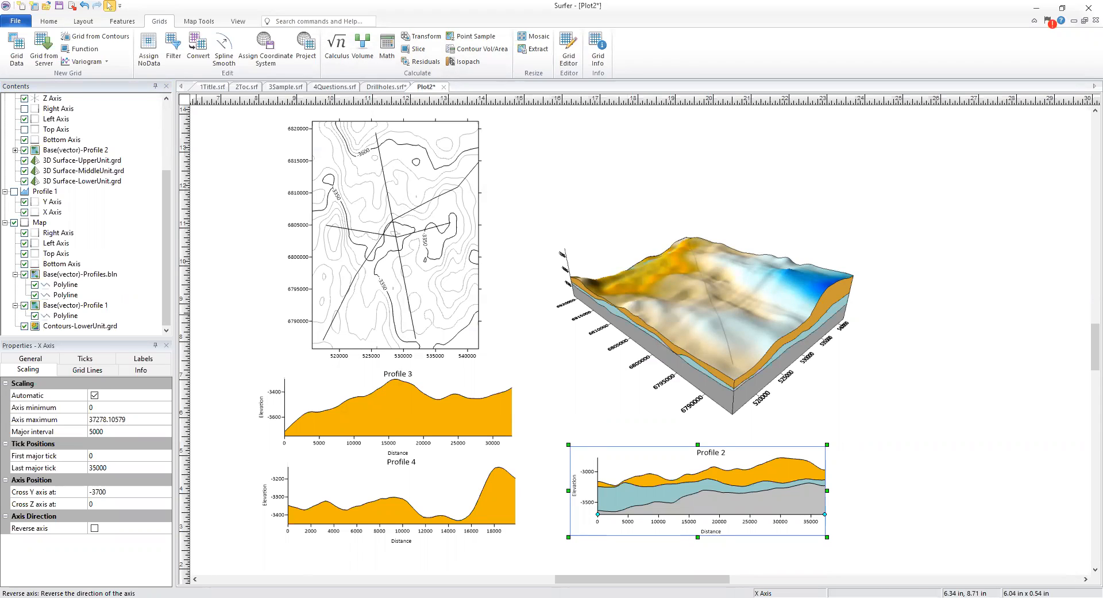
# Open LowerUnit.bln from the Profiles folder in a worksheet
pyautogui.click(17, 21)
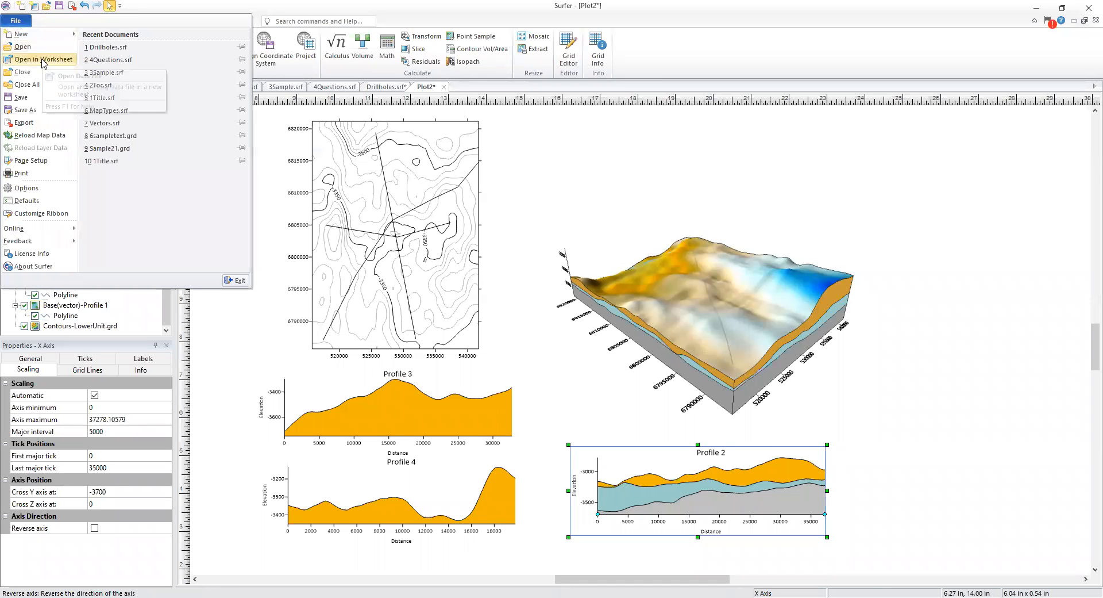
pyautogui.click(42, 60)
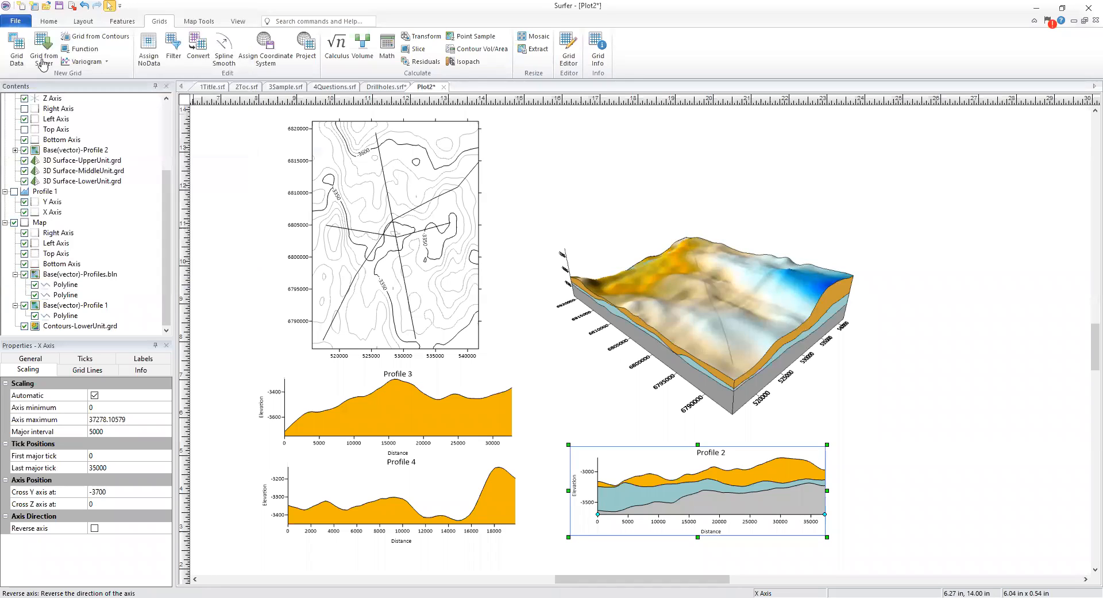
pyautogui.click(192, 96)
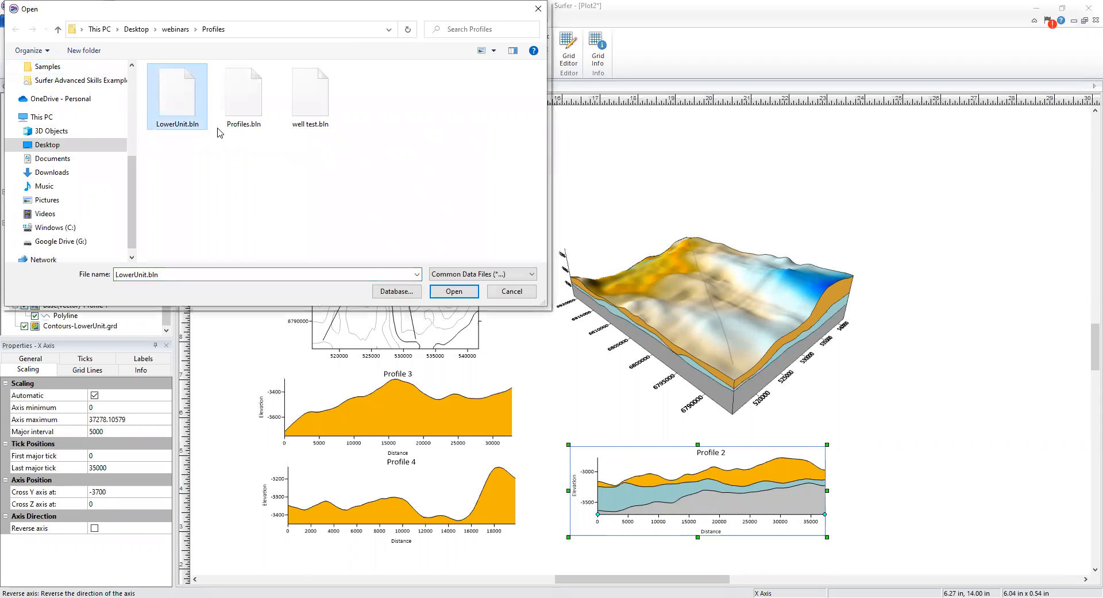
pyautogui.click(470, 293)
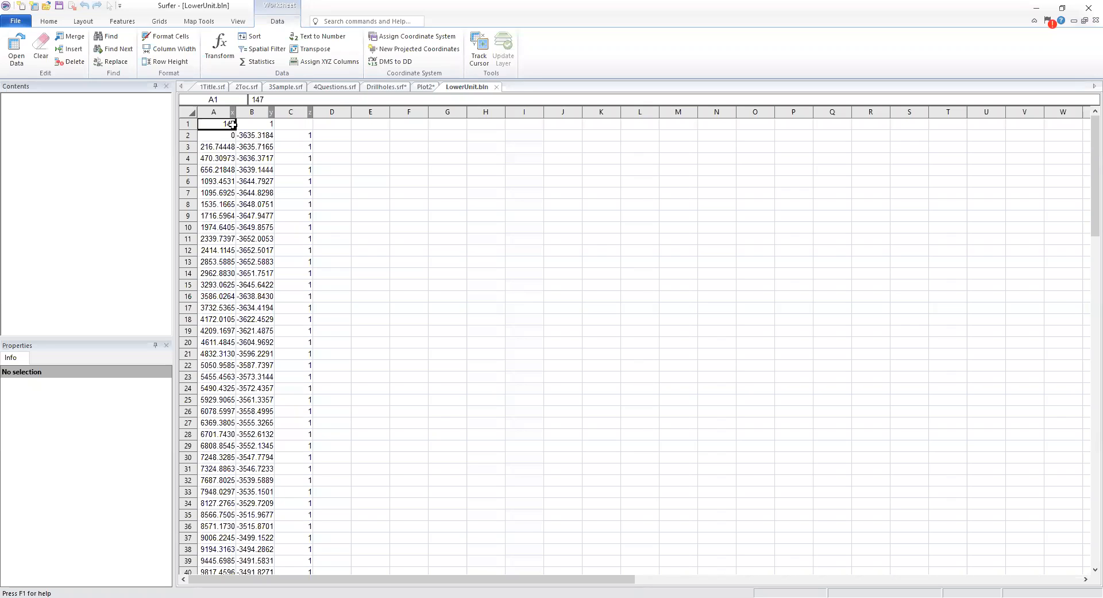
# Examine the LowerUnit.bln rows from the header to the last record, checking the distance and elevation columns
pyautogui.scroll(-7, 238, 204)
pyautogui.scroll(-12, 242, 290)
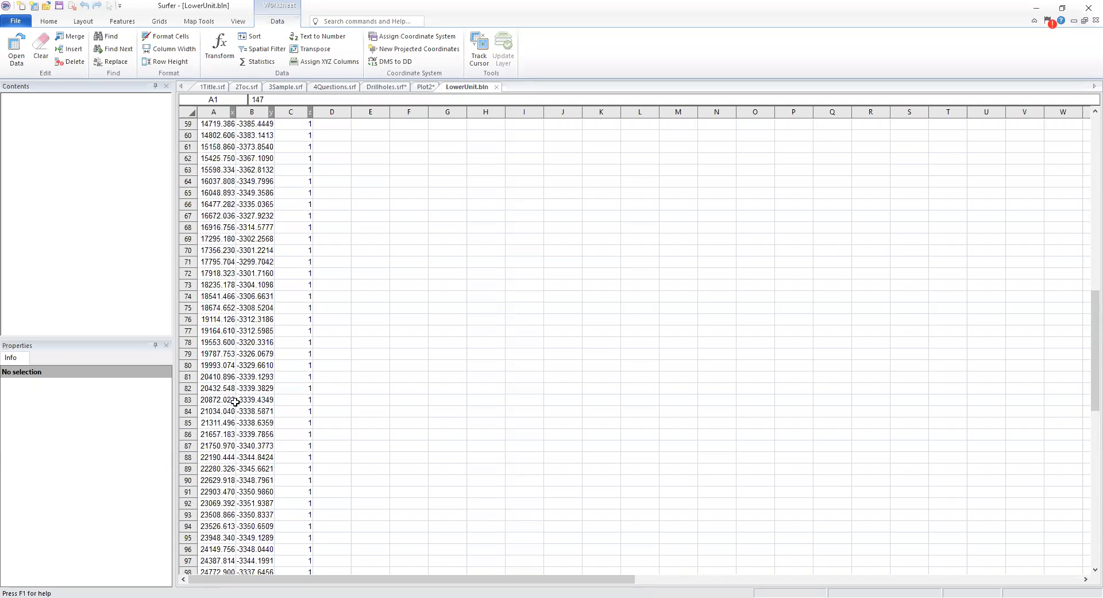
pyautogui.scroll(-14, 235, 401)
pyautogui.scroll(-6, 230, 411)
pyautogui.click(228, 459)
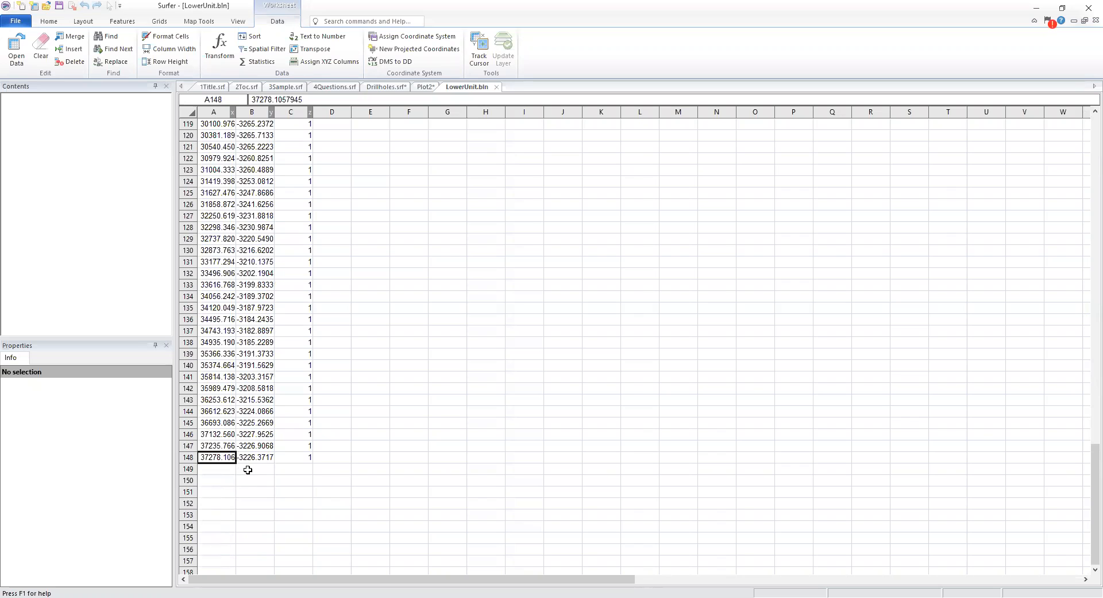
pyautogui.scroll(6, 227, 476)
pyautogui.scroll(16, 293, 433)
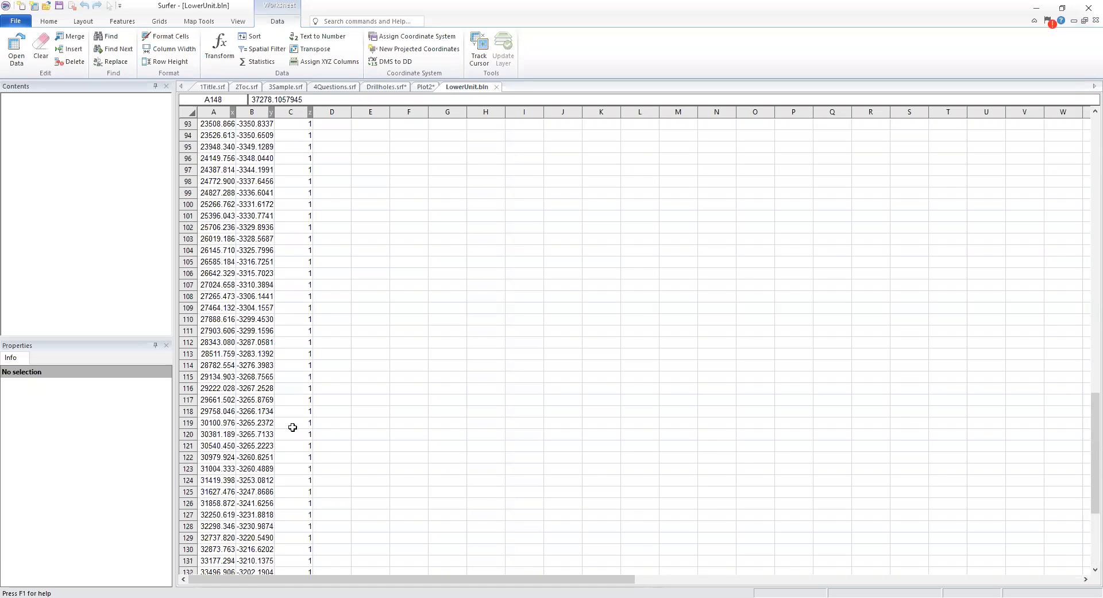
pyautogui.scroll(17, 261, 289)
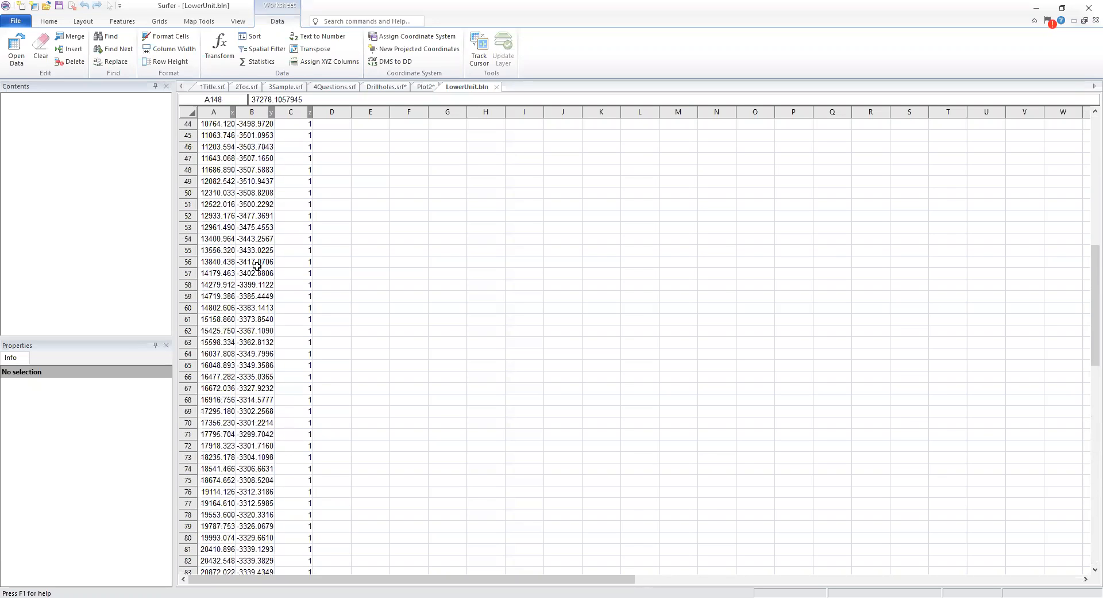
pyautogui.click(266, 127)
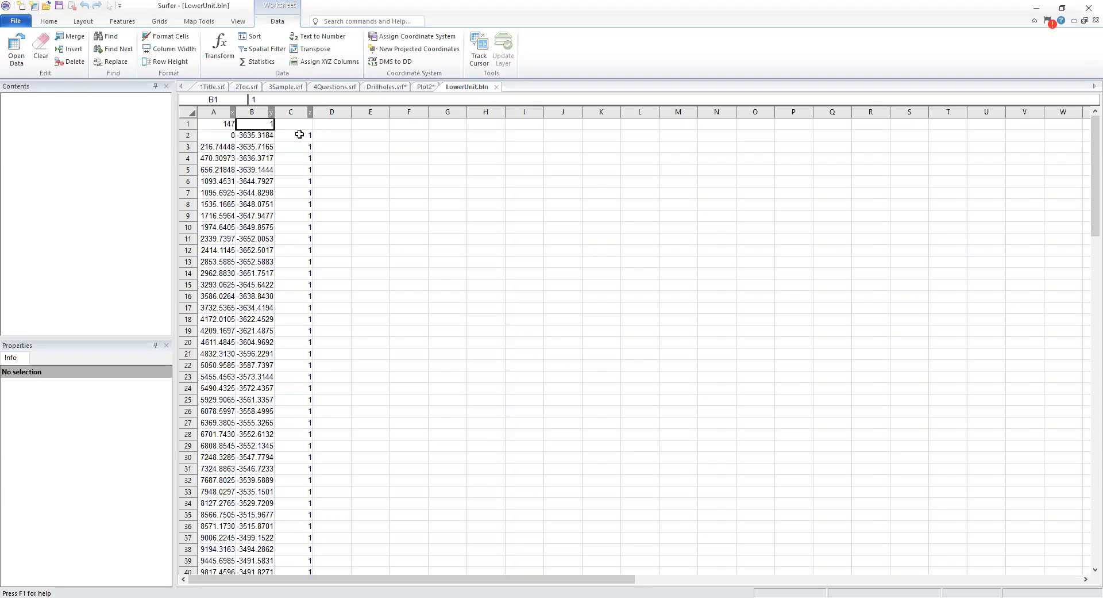
# Return to the Plot2 document and create a new base map from LowerUnit.bln
pyautogui.click(426, 86)
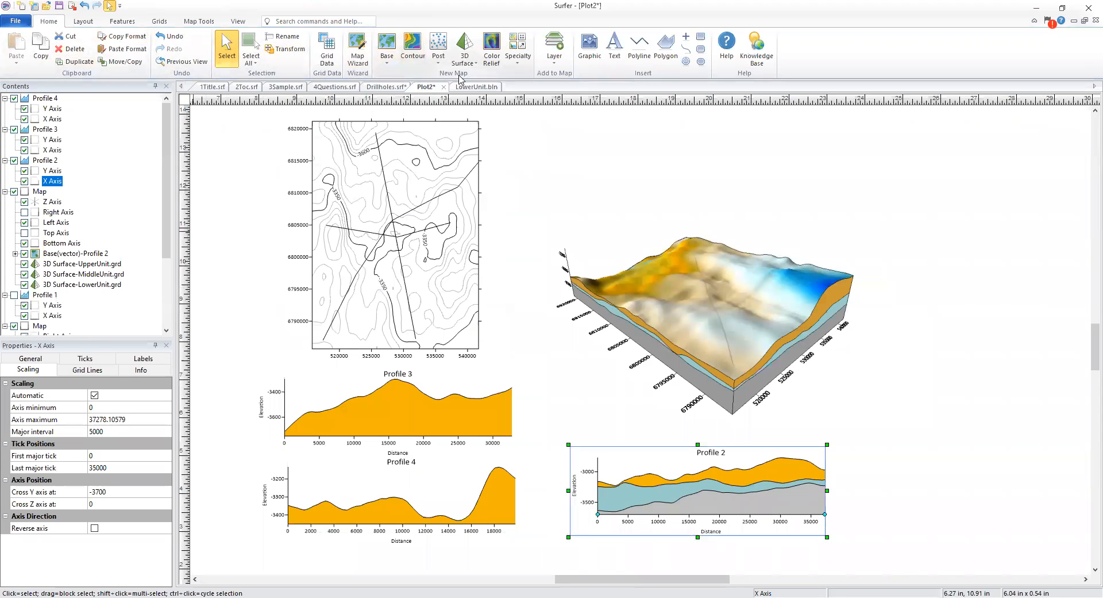
pyautogui.click(389, 65)
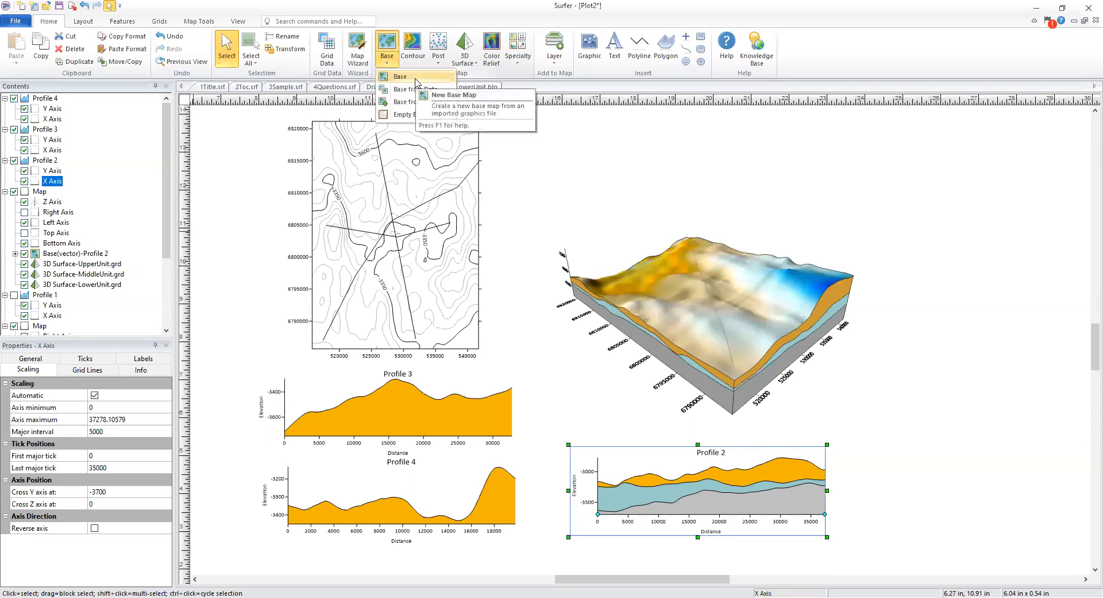
pyautogui.click(416, 78)
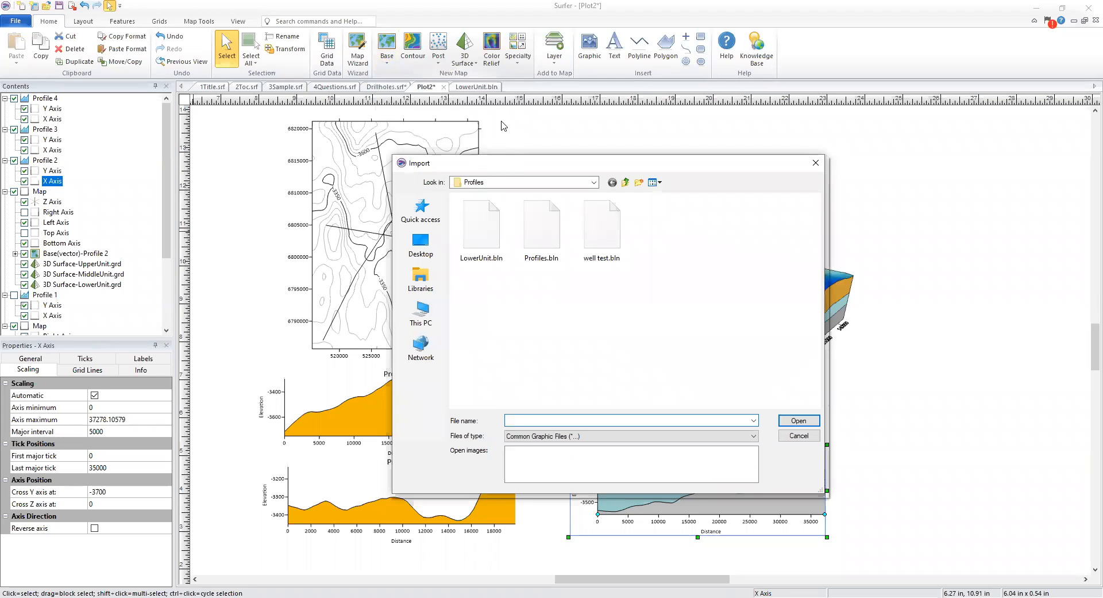
pyautogui.moveTo(494, 166); pyautogui.dragTo(505, 127)
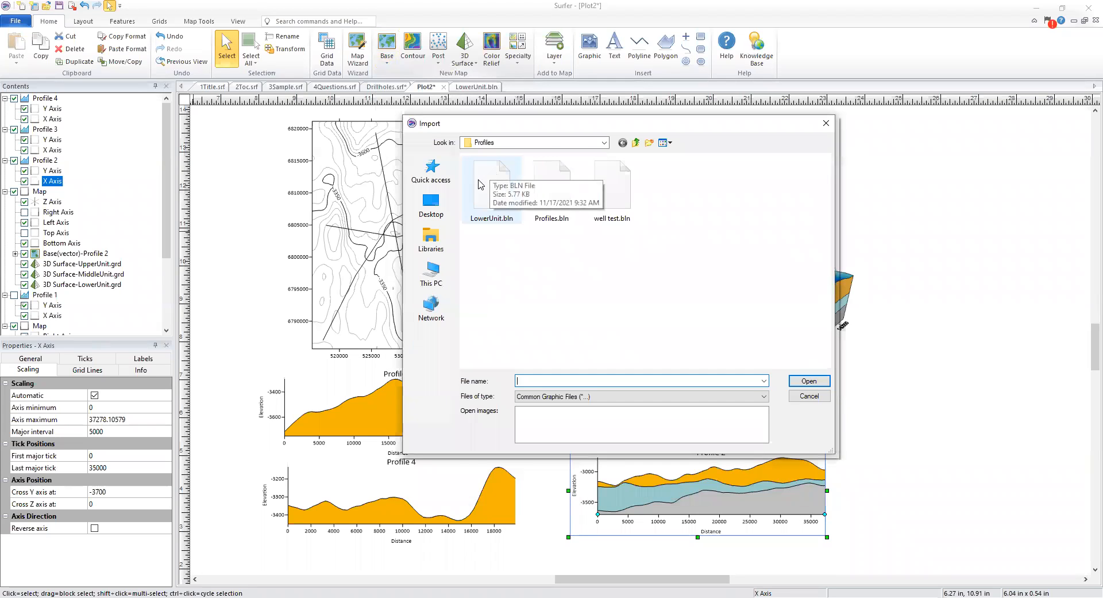
pyautogui.click(481, 185)
pyautogui.click(805, 382)
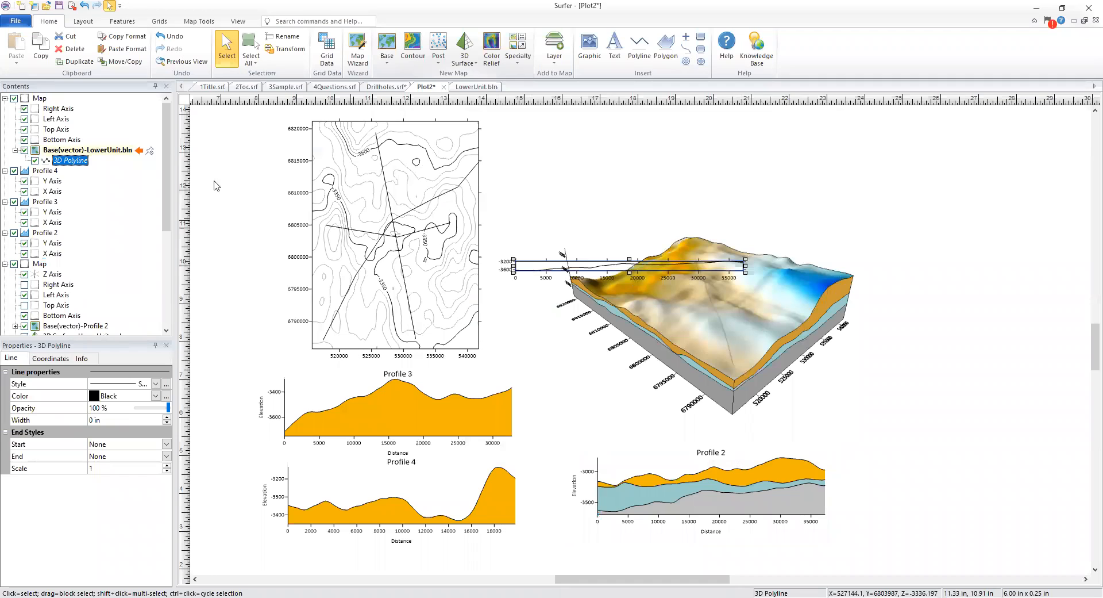
# Move the new LowerUnit base map off the 3D surface into the empty space right of Profile 2
pyautogui.click(41, 99)
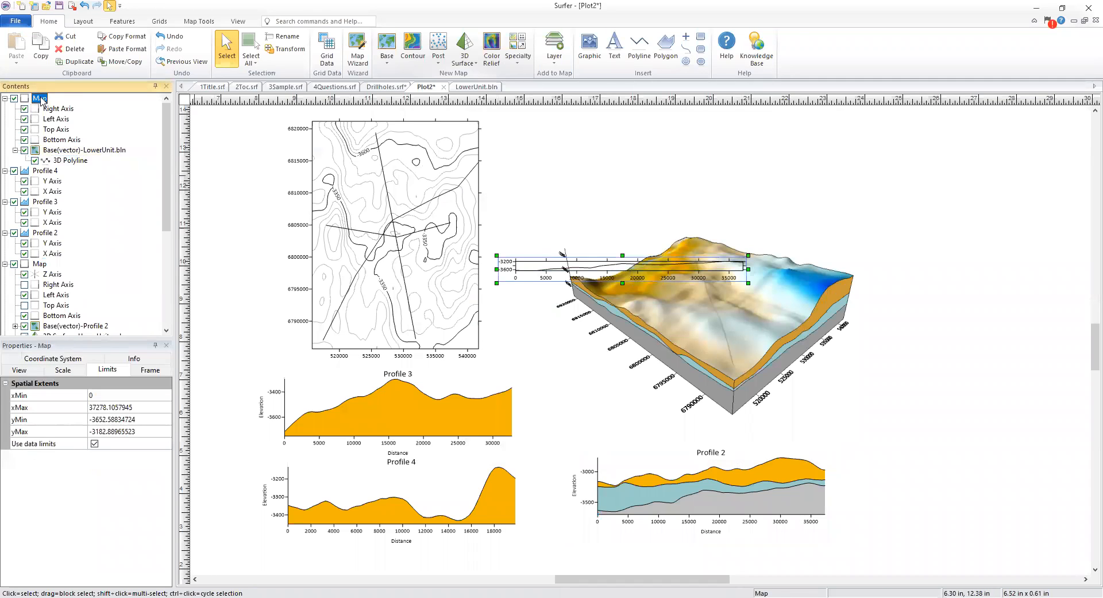
pyautogui.moveTo(630, 282); pyautogui.dragTo(889, 420)
pyautogui.moveTo(715, 580); pyautogui.dragTo(733, 581)
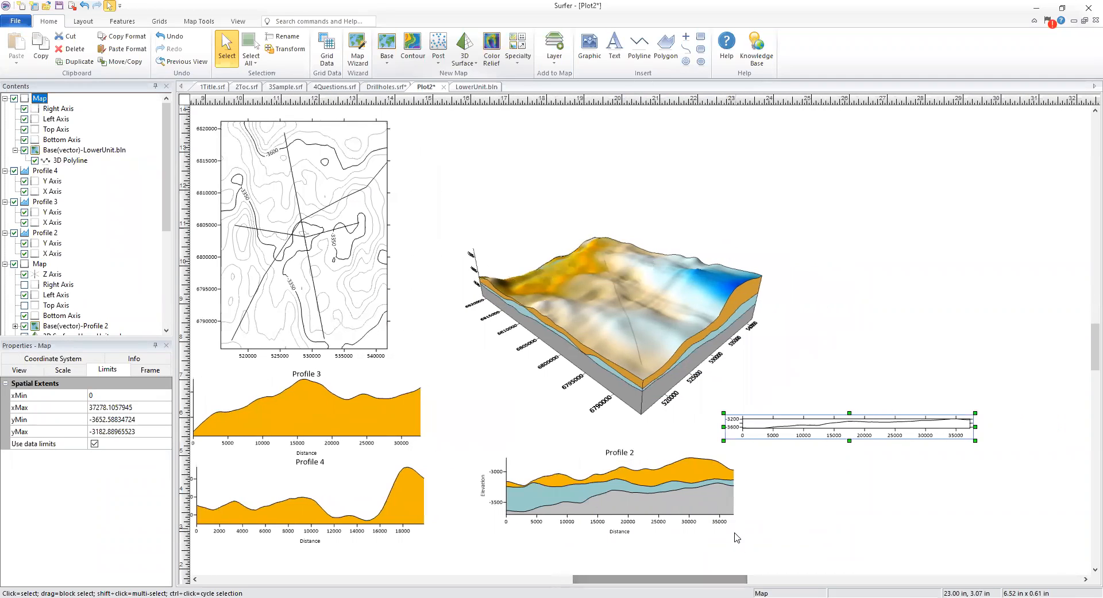
pyautogui.scroll(-2, 740, 532)
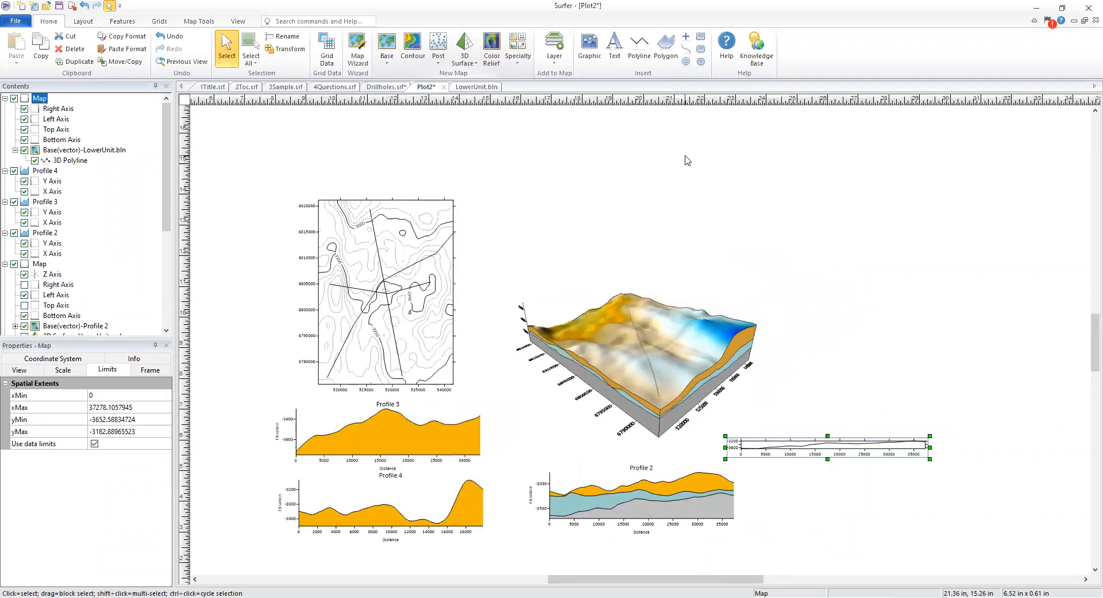
pyautogui.scroll(-1, 687, 158)
pyautogui.scroll(1, 803, 518)
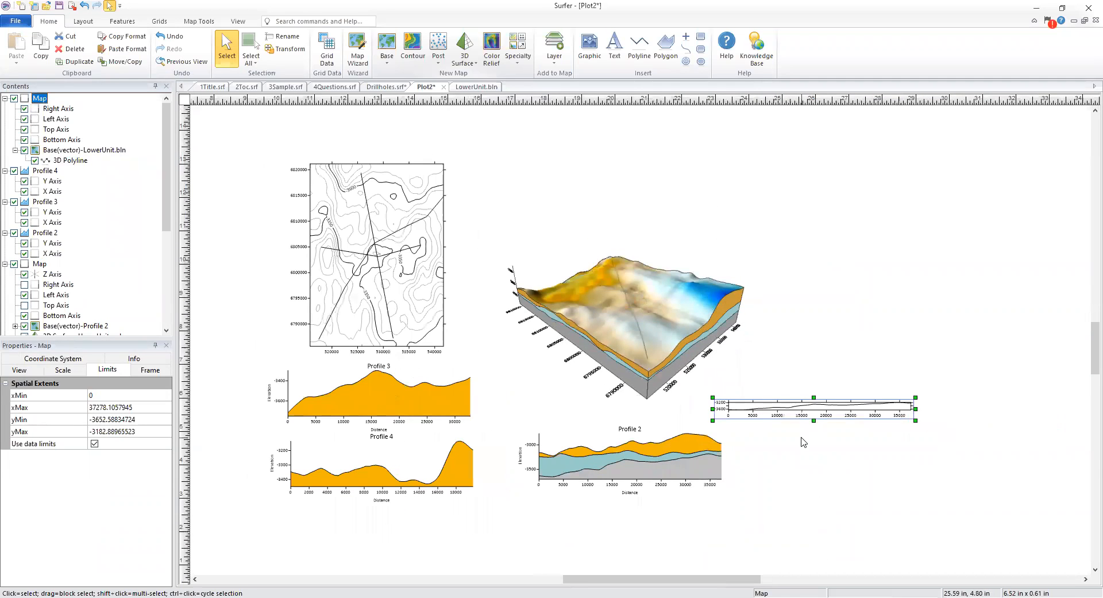
pyautogui.scroll(3, 804, 442)
pyautogui.moveTo(758, 386); pyautogui.dragTo(809, 438)
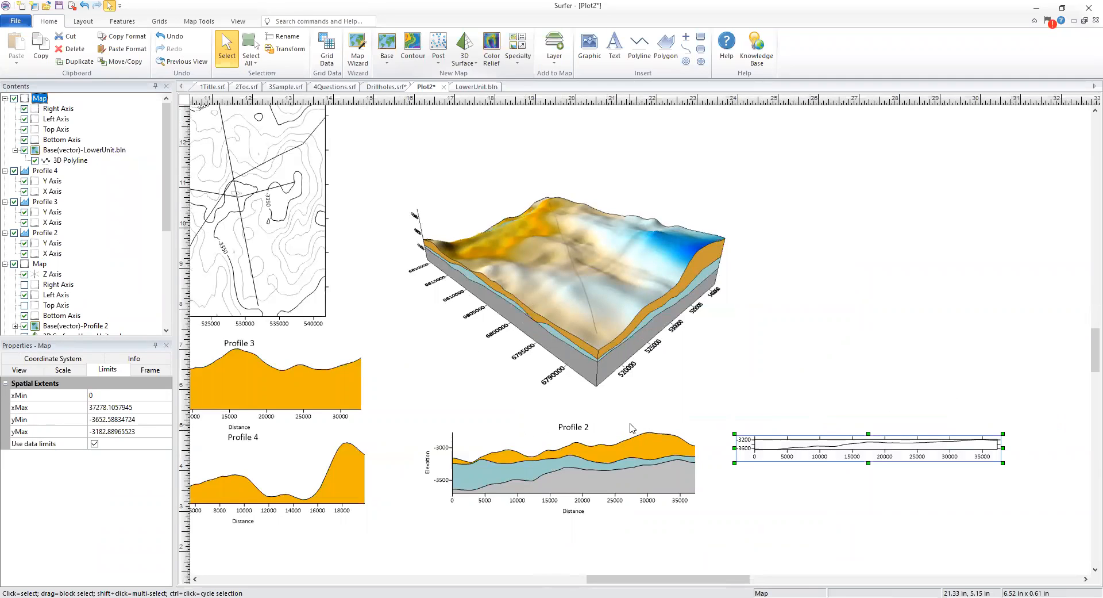
pyautogui.moveTo(875, 436); pyautogui.dragTo(874, 435)
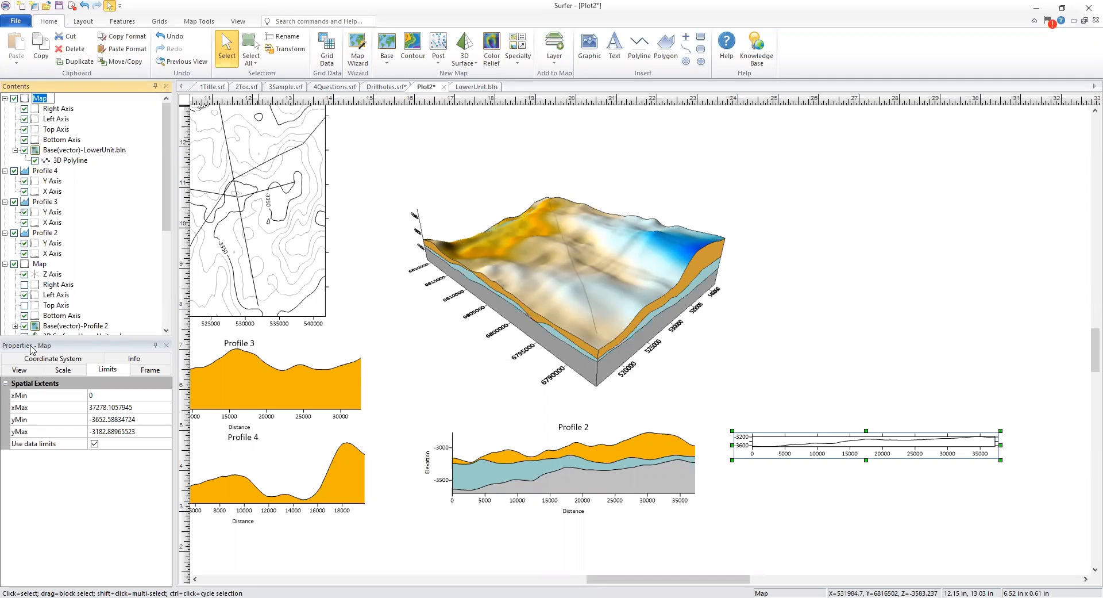
# Set the LowerUnit base map's Y scale length to 1.5 in and select its 3D polyline
pyautogui.click(64, 371)
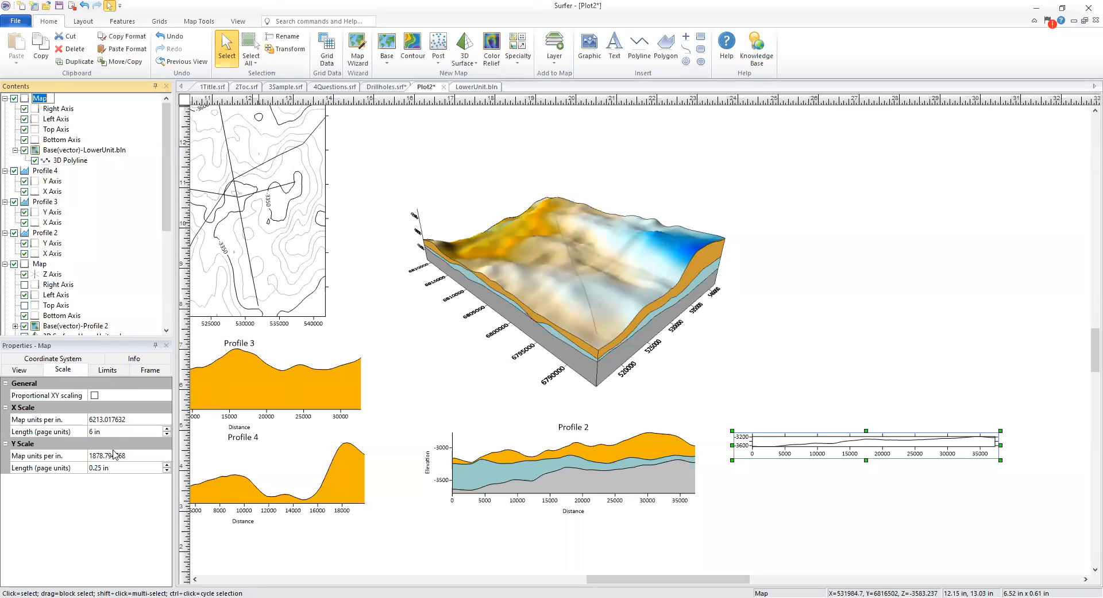
pyautogui.click(105, 469)
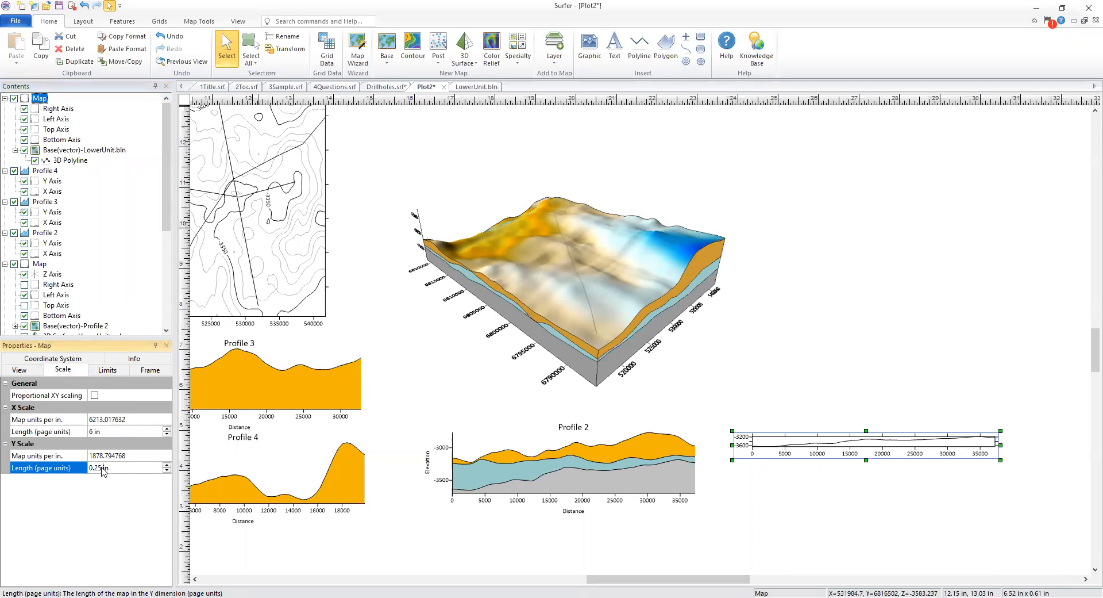
pyautogui.moveTo(97, 472); pyautogui.dragTo(90, 472)
pyautogui.write('1')
pyautogui.press('Return')
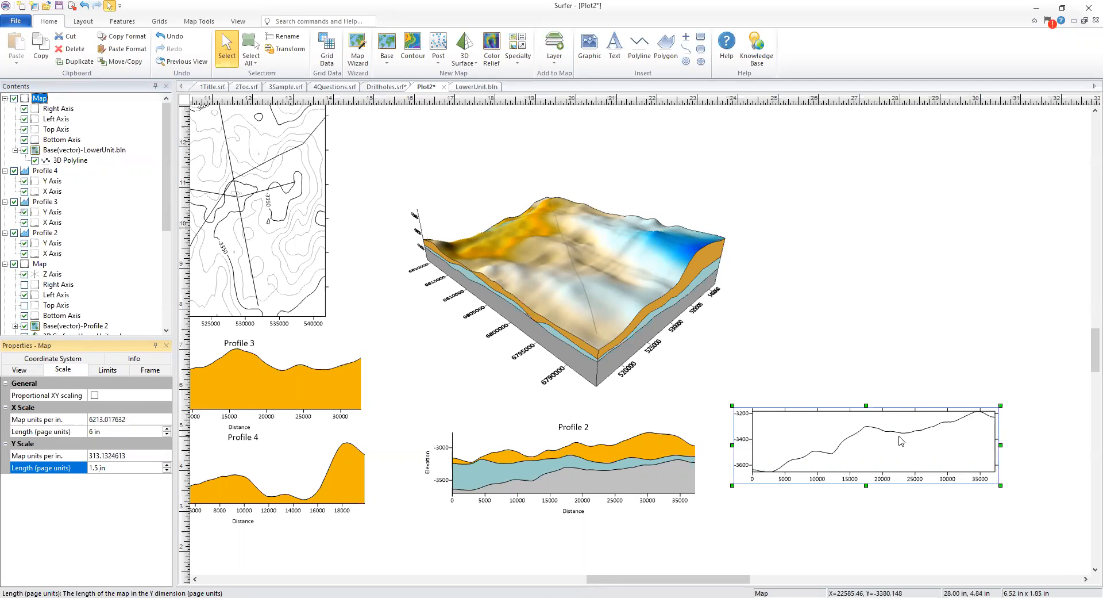
pyautogui.click(879, 440)
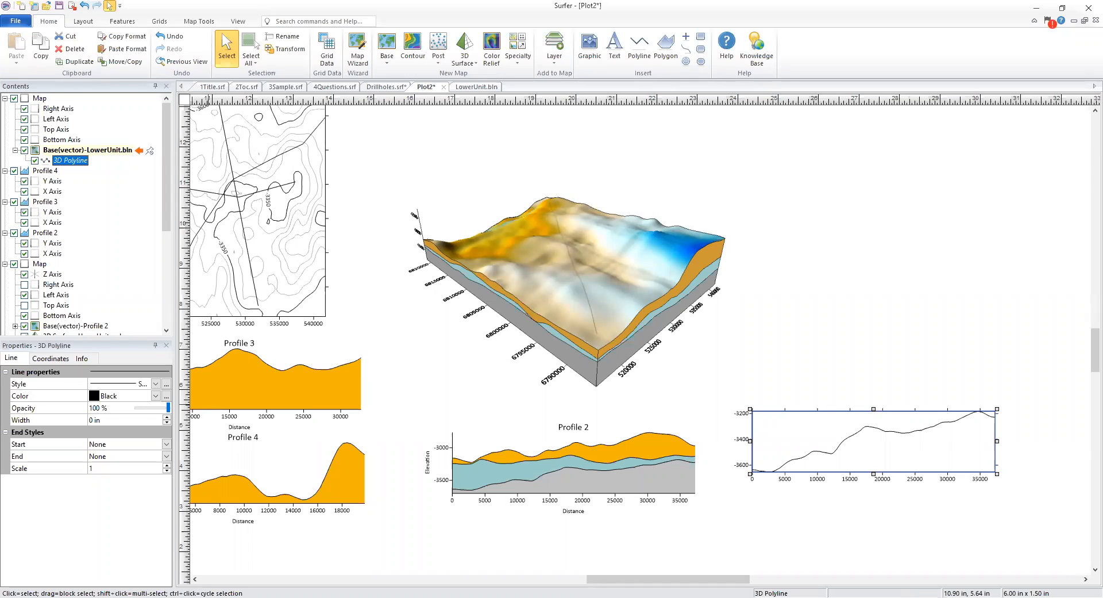
# Set up a Grid Slice with 3D Surface-MiddleUnit.grd as the input grid and Base(vector)-Profile 2 as the slice line
pyautogui.click(159, 21)
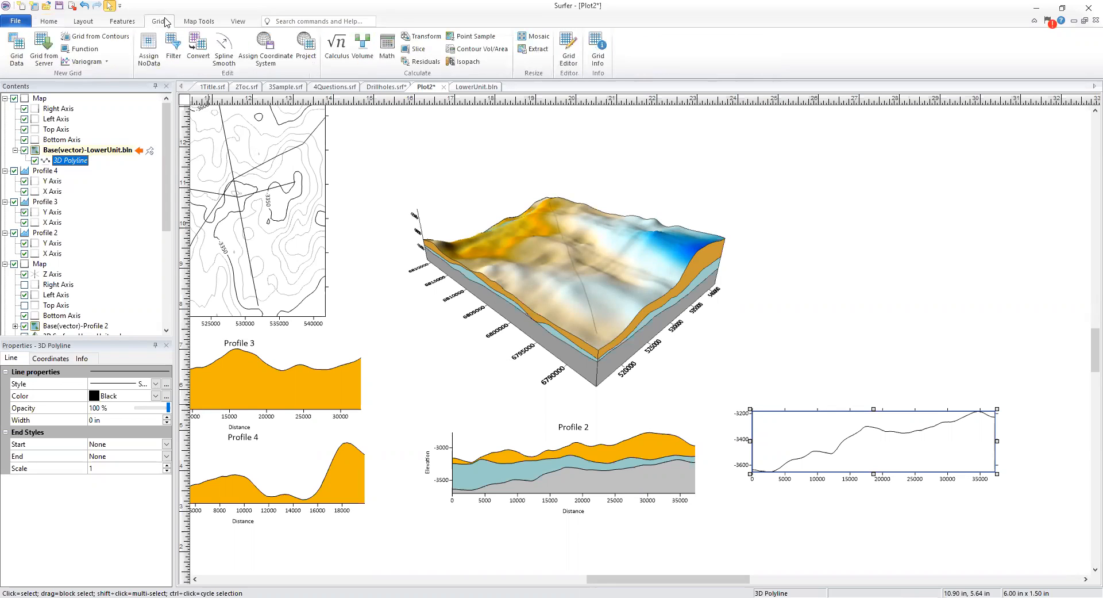
pyautogui.click(424, 50)
pyautogui.click(511, 238)
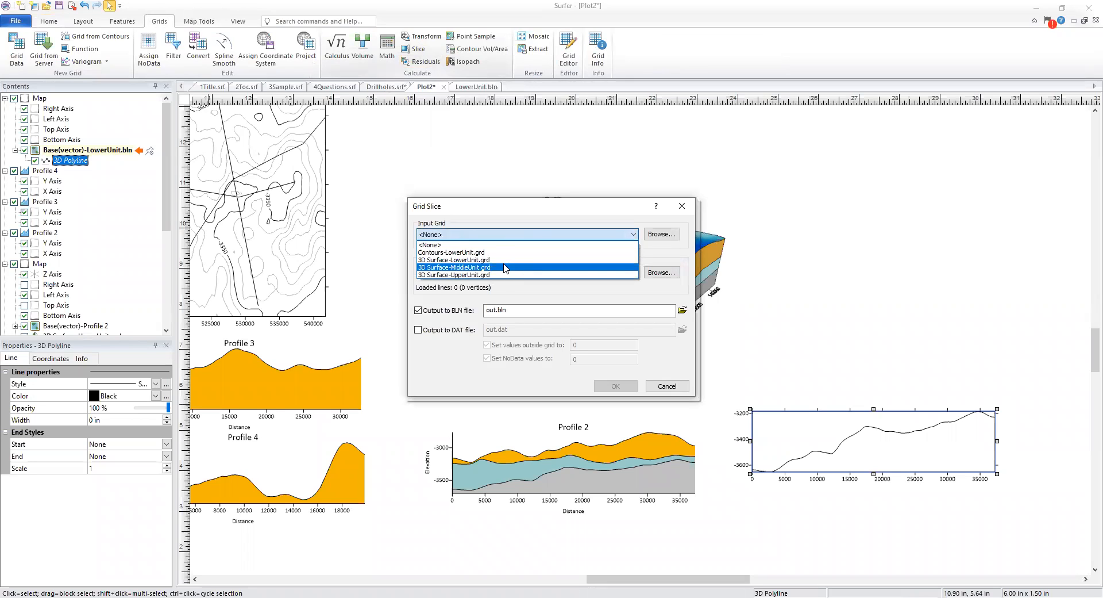
pyautogui.click(506, 267)
pyautogui.click(513, 275)
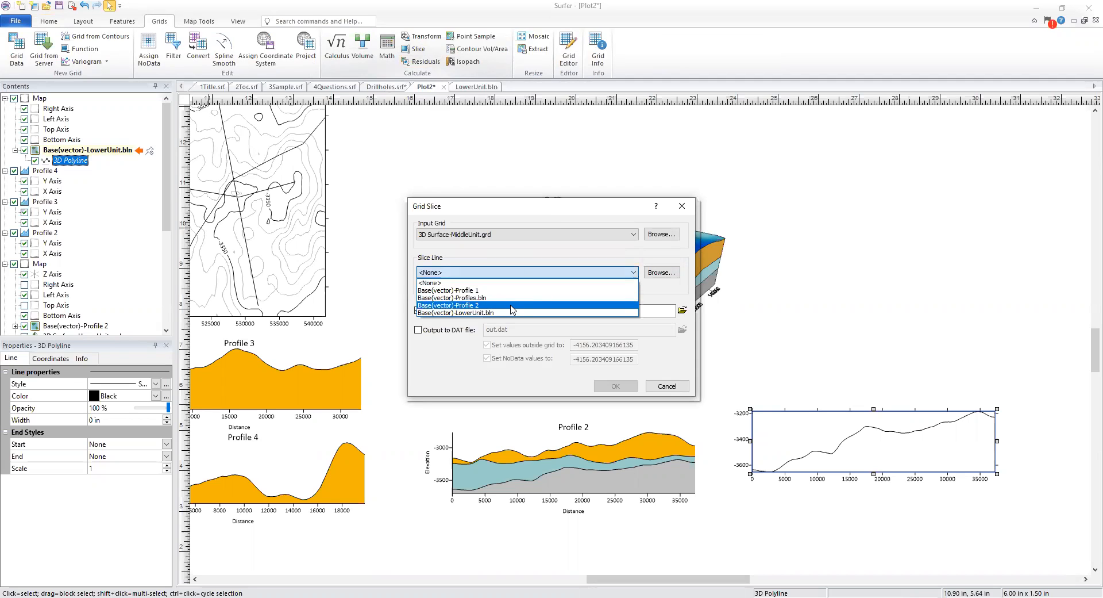
pyautogui.click(512, 305)
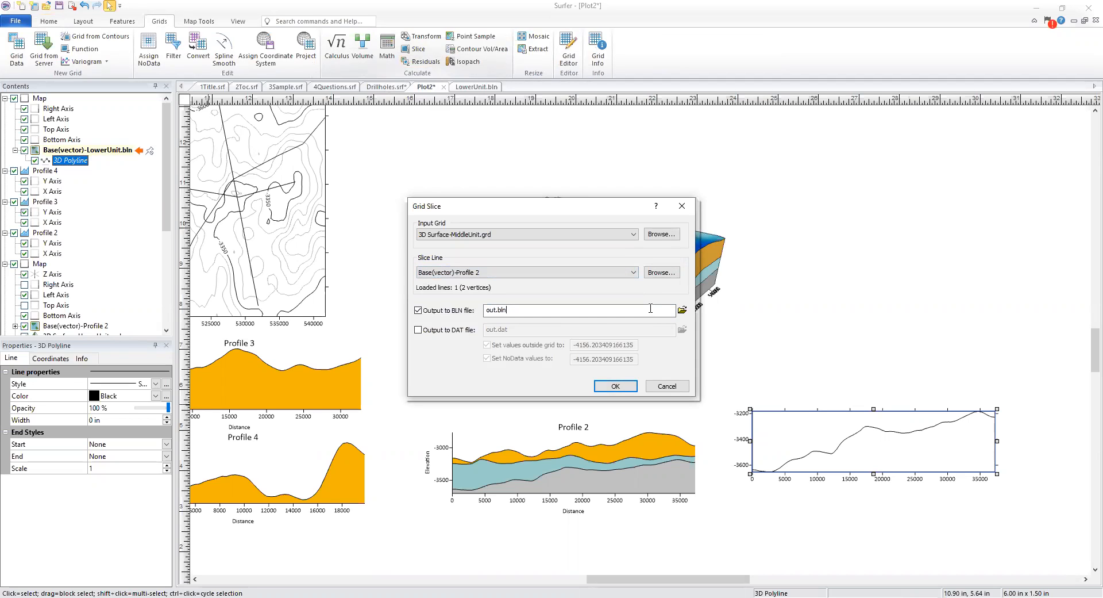
# Set the slice's BLN output file to MiddleUnit.bln in the Profiles folder and run the Grid Slice
pyautogui.click(682, 311)
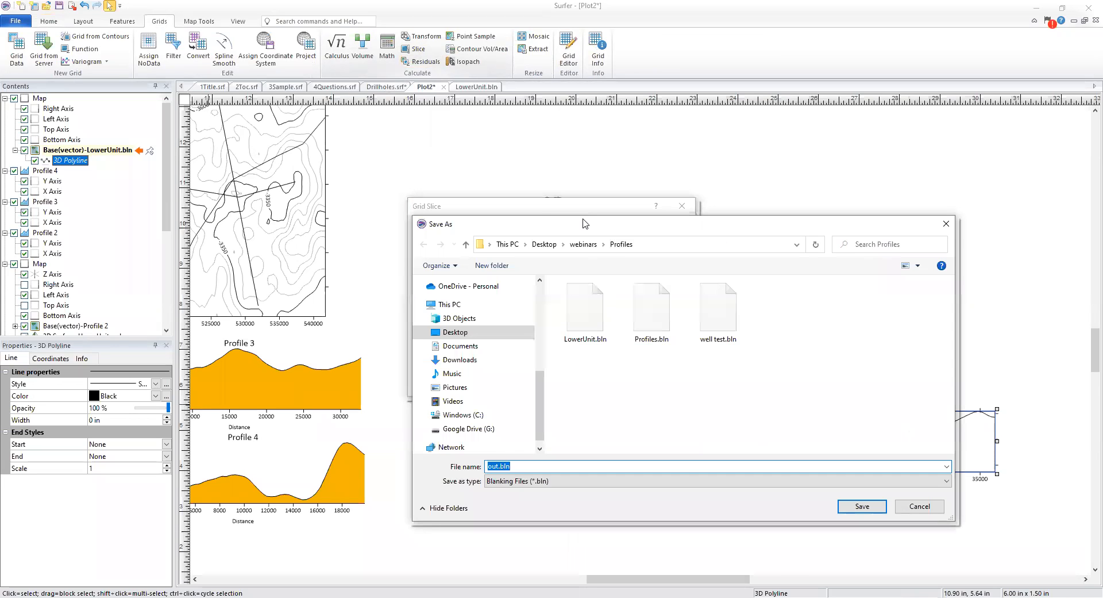
pyautogui.moveTo(586, 224); pyautogui.dragTo(660, 165)
pyautogui.click(575, 407)
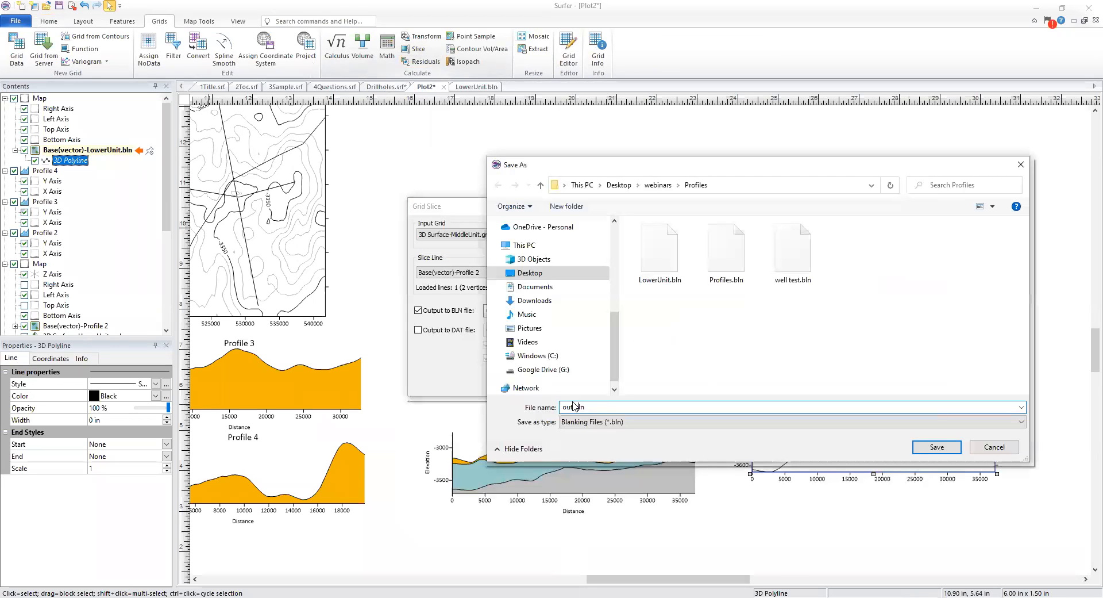
pyautogui.doubleClick(574, 406)
pyautogui.write('MiddleUnit')
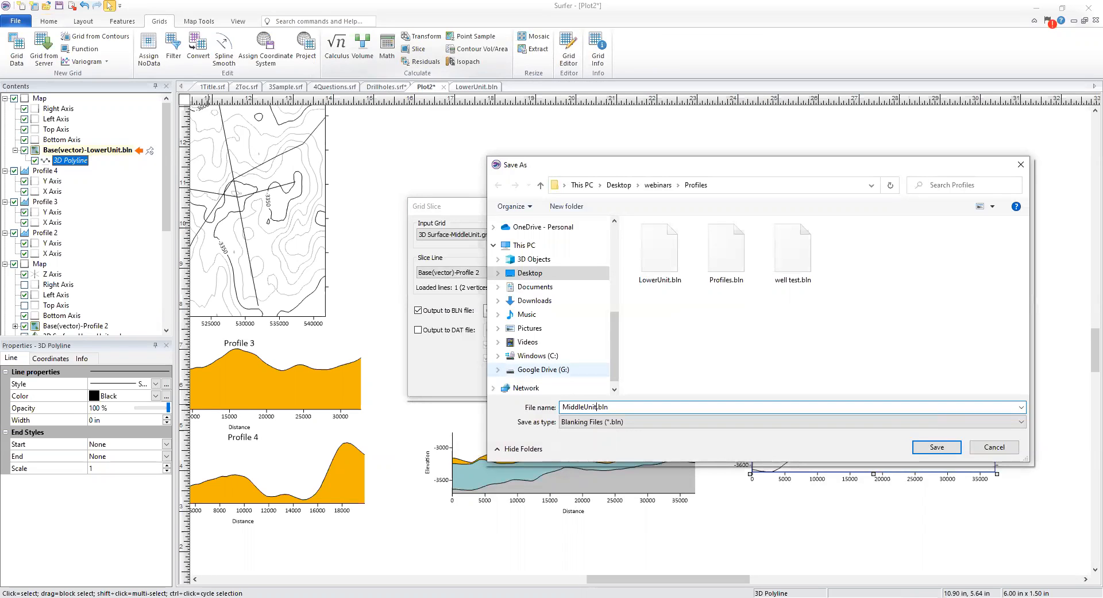
pyautogui.click(932, 448)
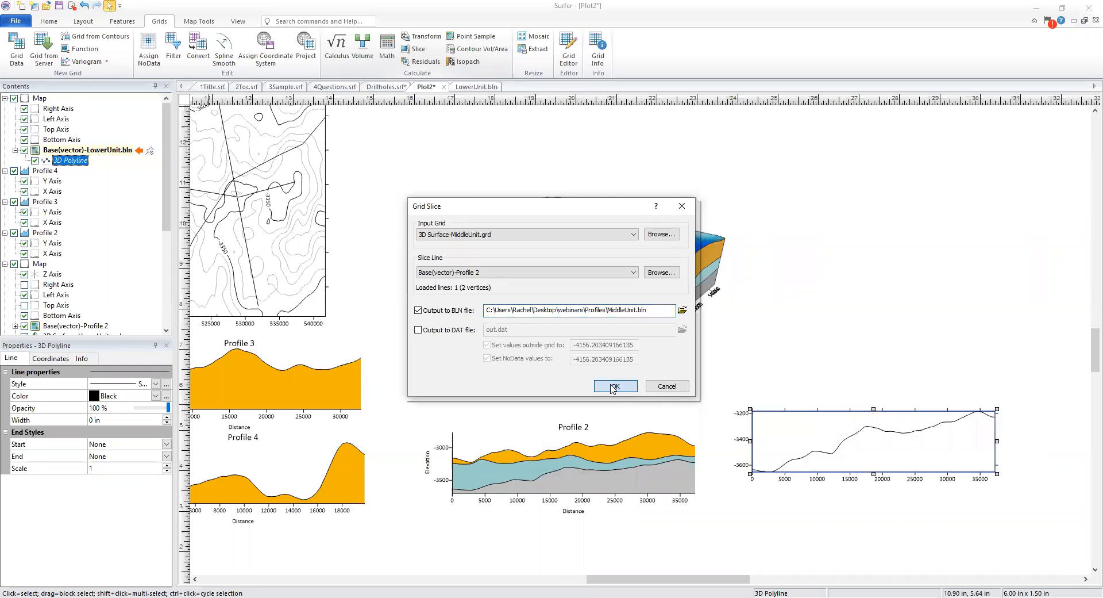
pyautogui.click(614, 386)
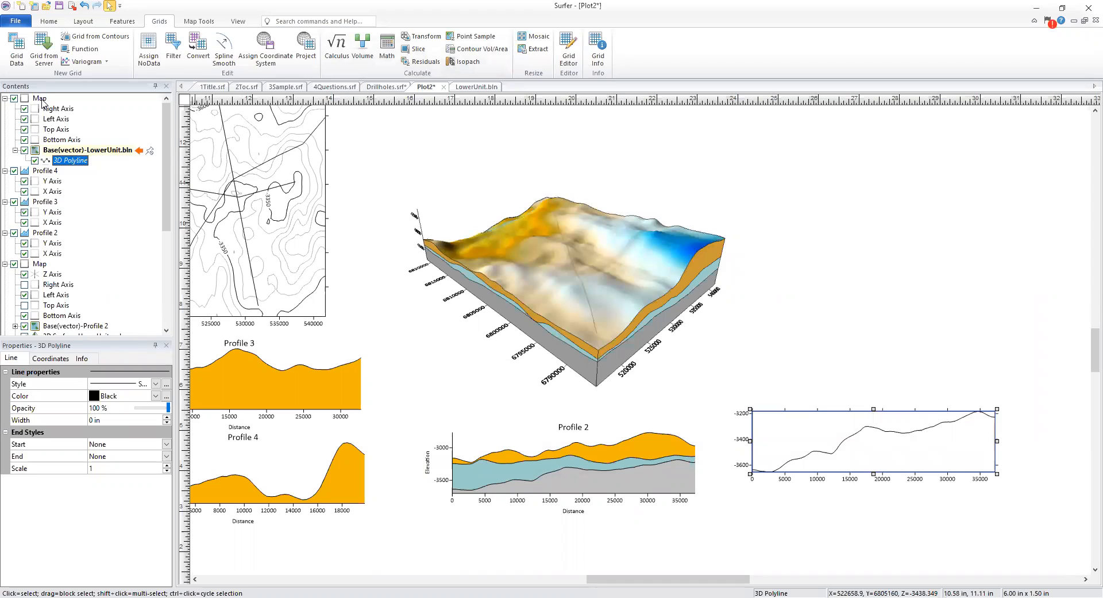
# Add MiddleUnit.bln as a base layer to the LowerUnit map and adjust the map limits to include all its data
pyautogui.click(43, 102)
pyautogui.rightClick(43, 102)
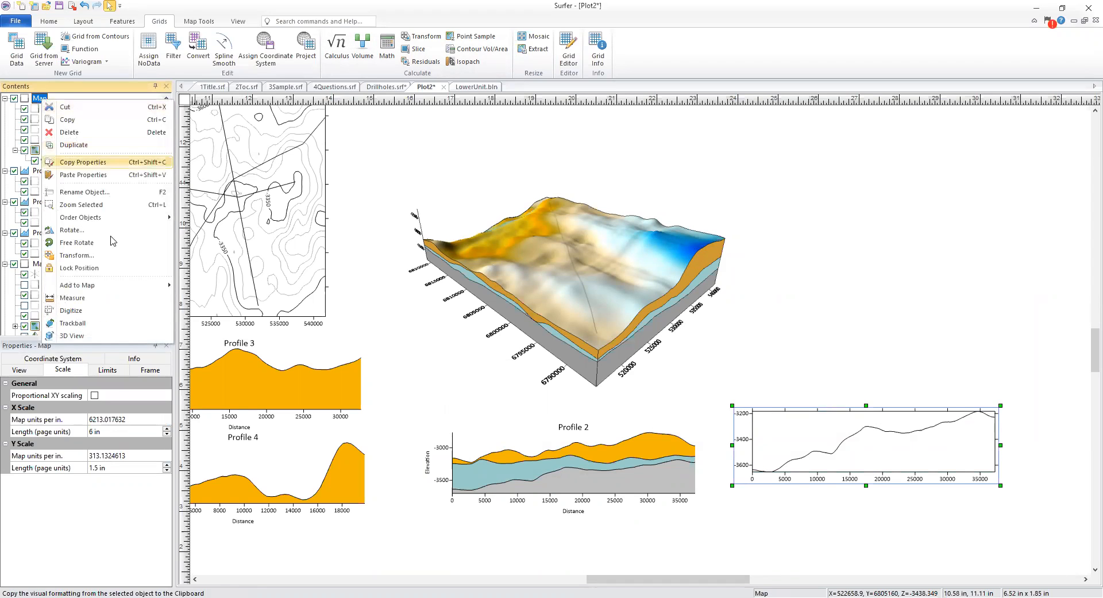
pyautogui.moveTo(103, 286)
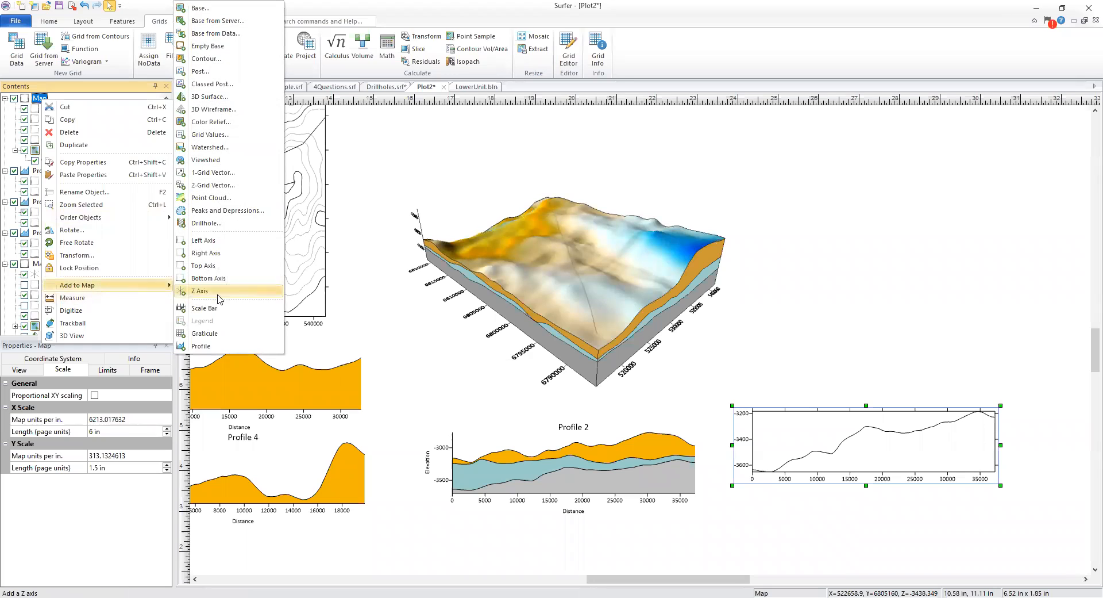
pyautogui.click(223, 9)
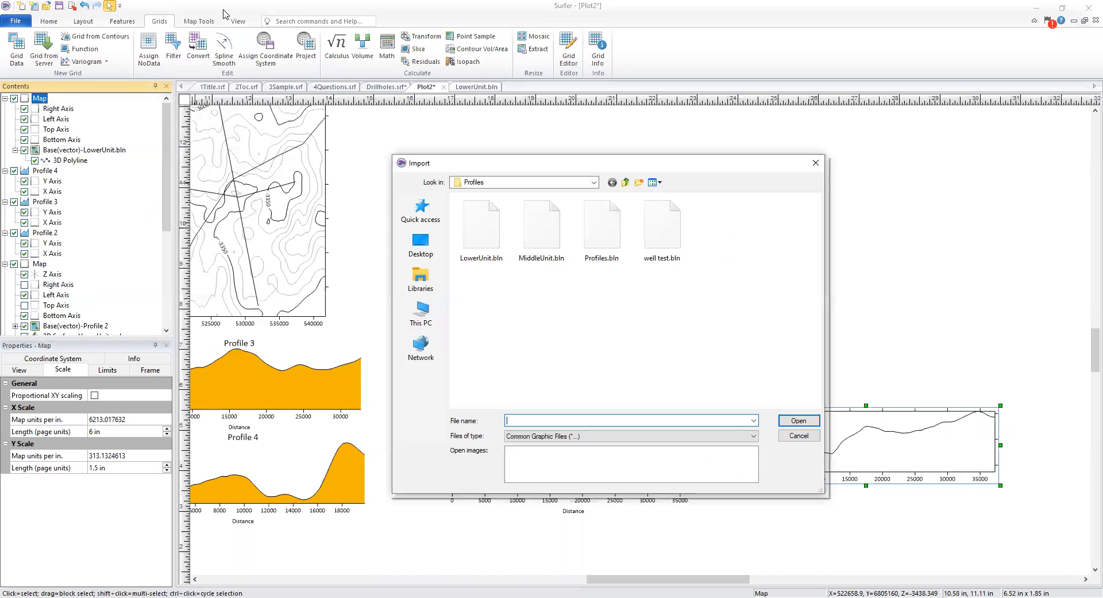
pyautogui.click(534, 231)
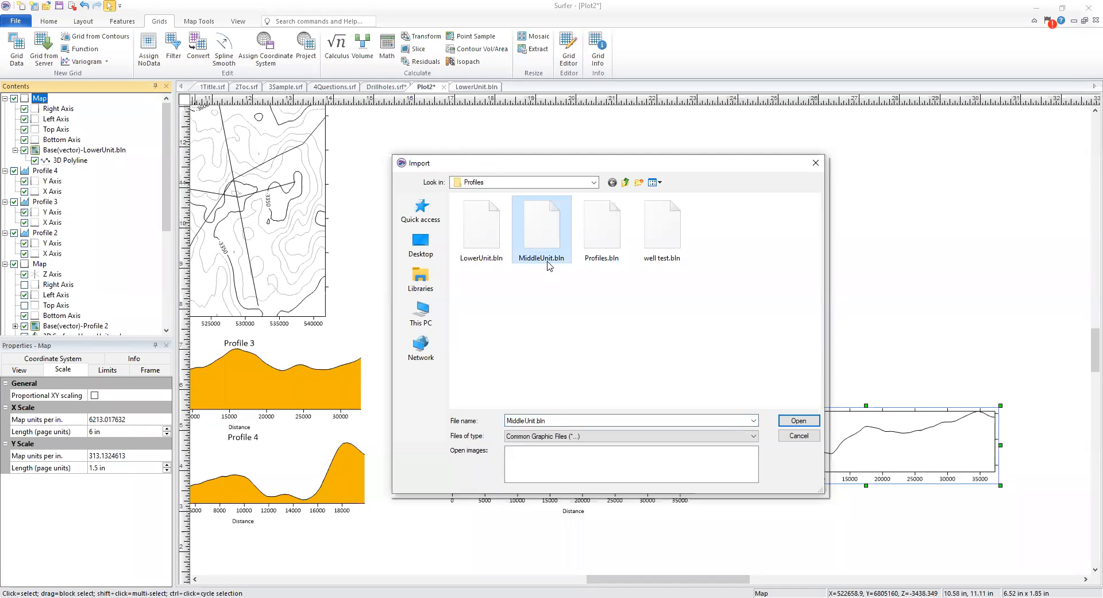
pyautogui.click(799, 421)
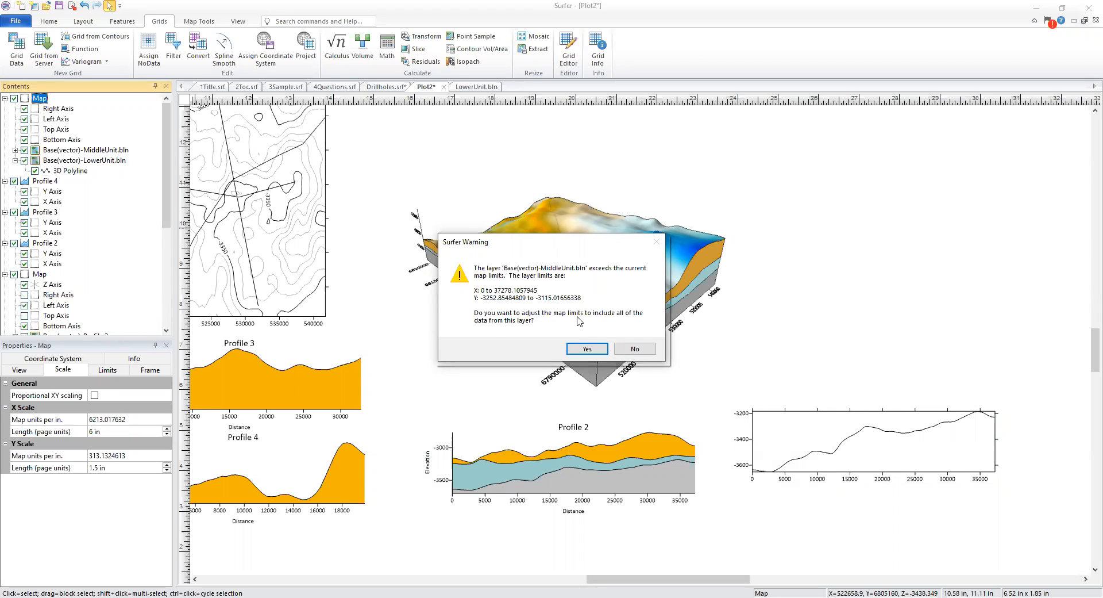
pyautogui.click(587, 349)
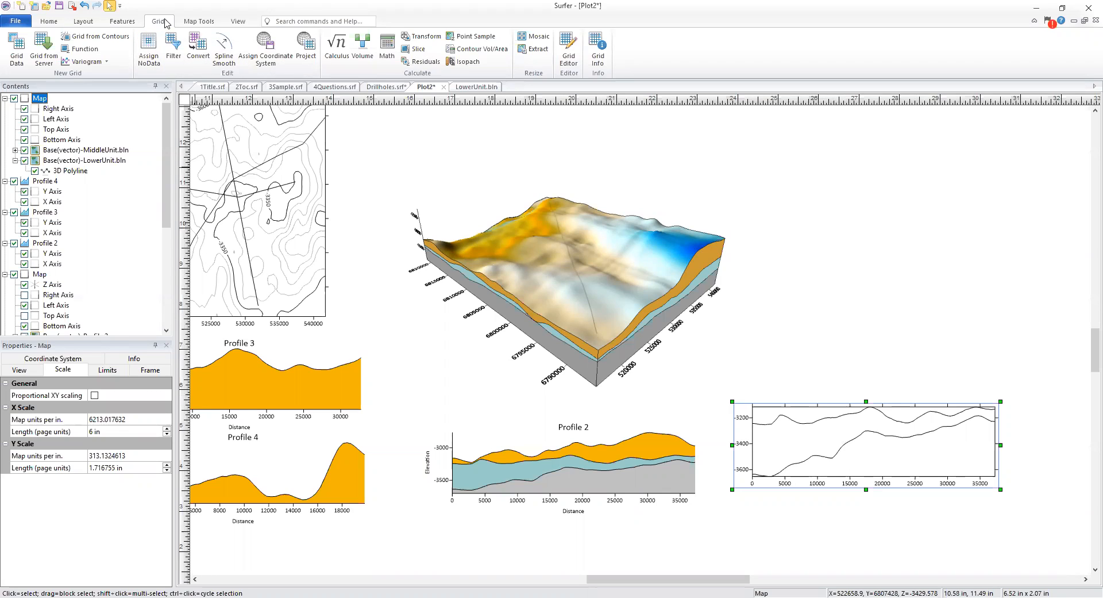
# Set up a Grid Slice with 3D Surface-UpperUnit.grd as the input grid and Base(vector)-Profile 2 as the slice line
pyautogui.click(421, 51)
pyautogui.click(460, 234)
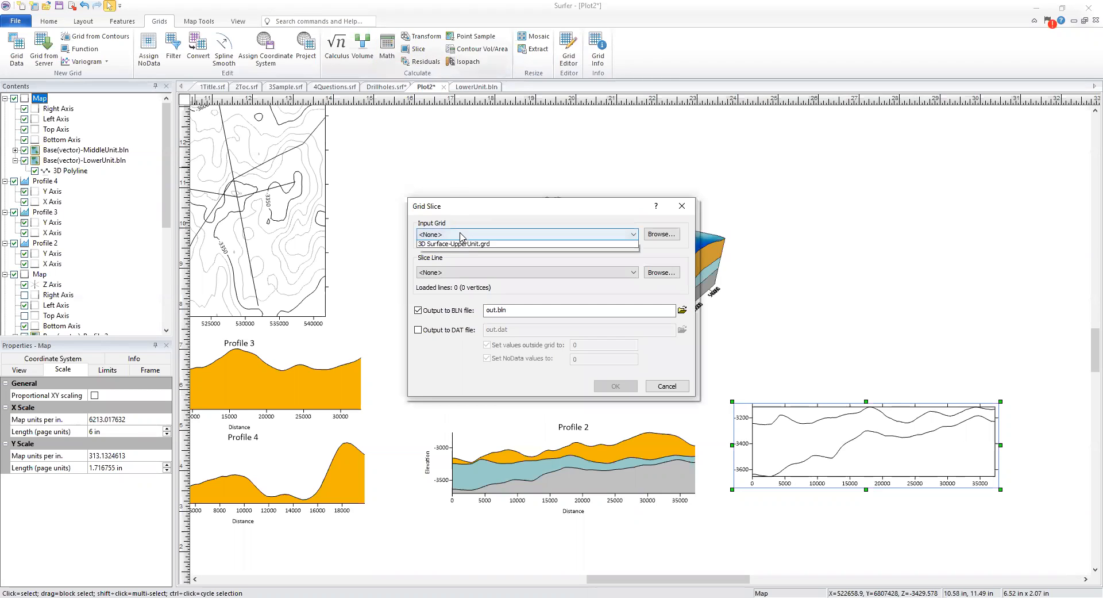
pyautogui.click(496, 276)
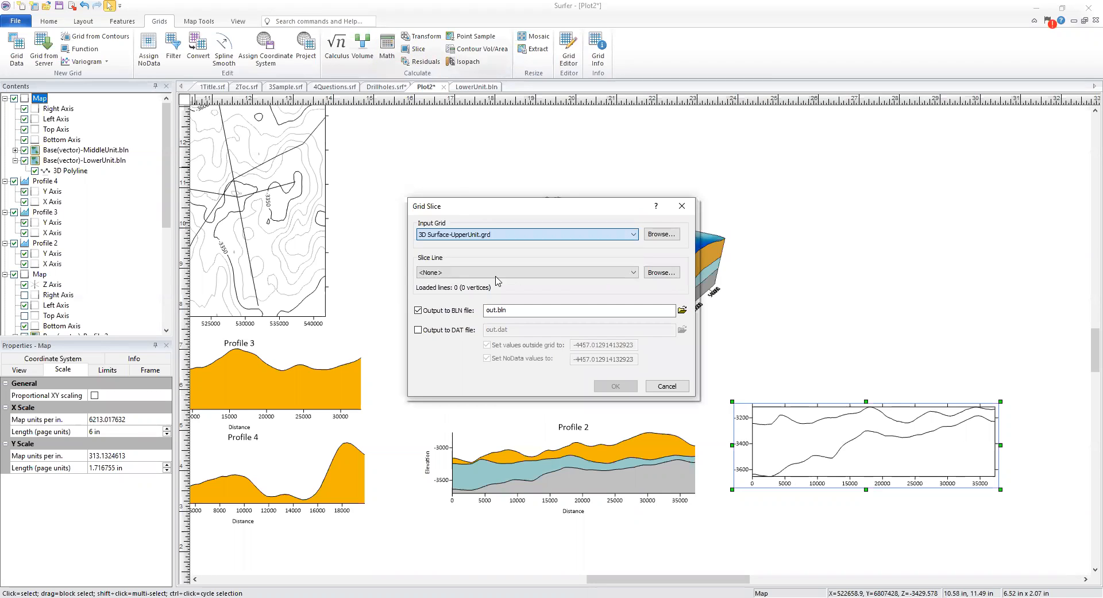
pyautogui.click(494, 273)
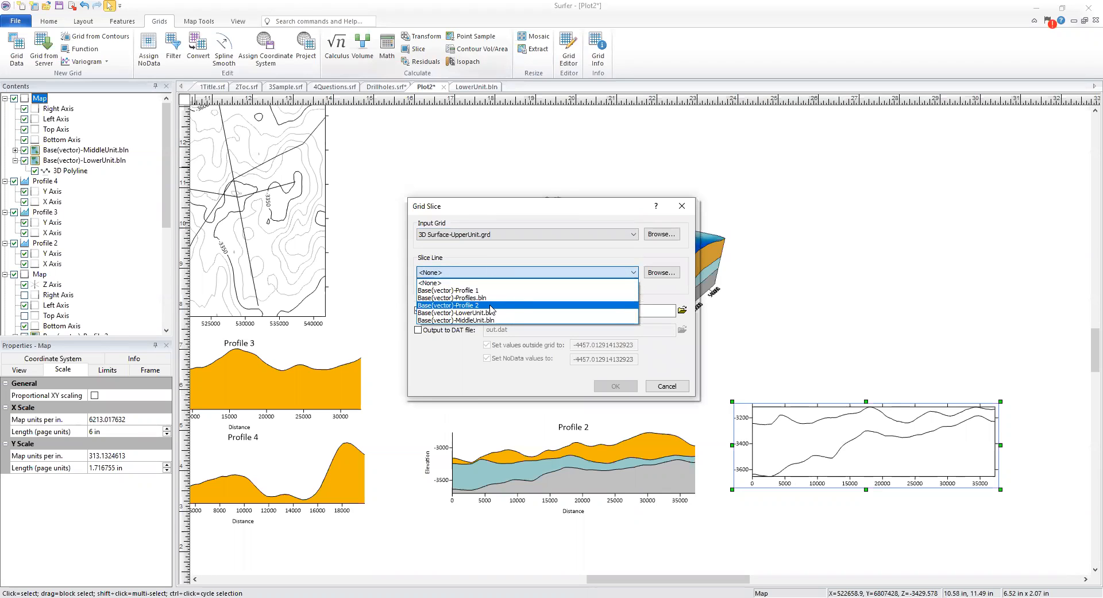
pyautogui.click(492, 306)
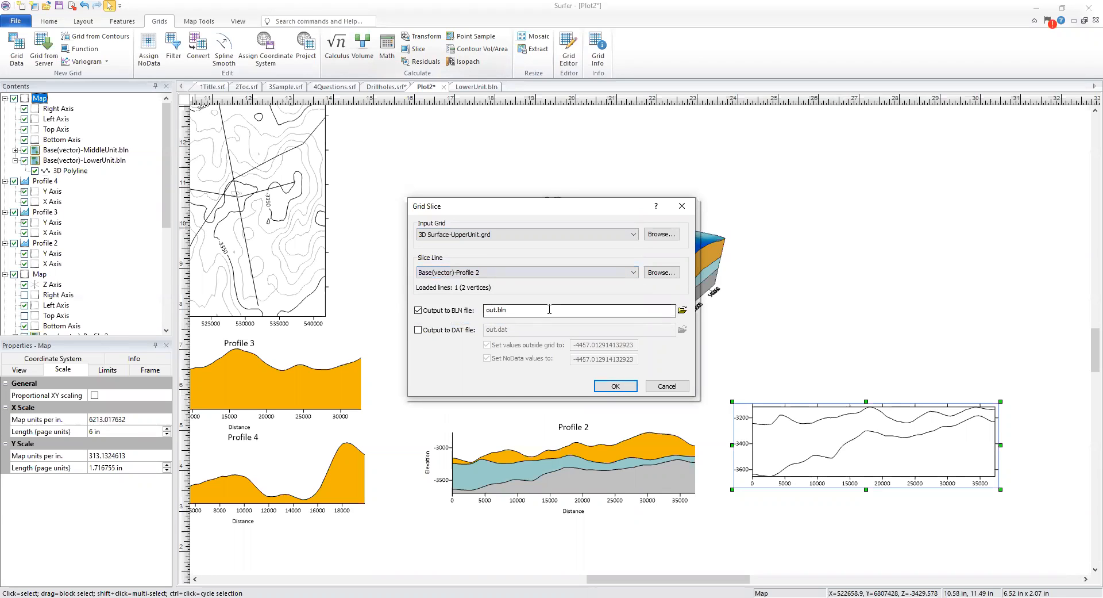
# Set the BLN output file to UpperUnit.bln in the Profiles folder and run the Grid Slice
pyautogui.click(682, 309)
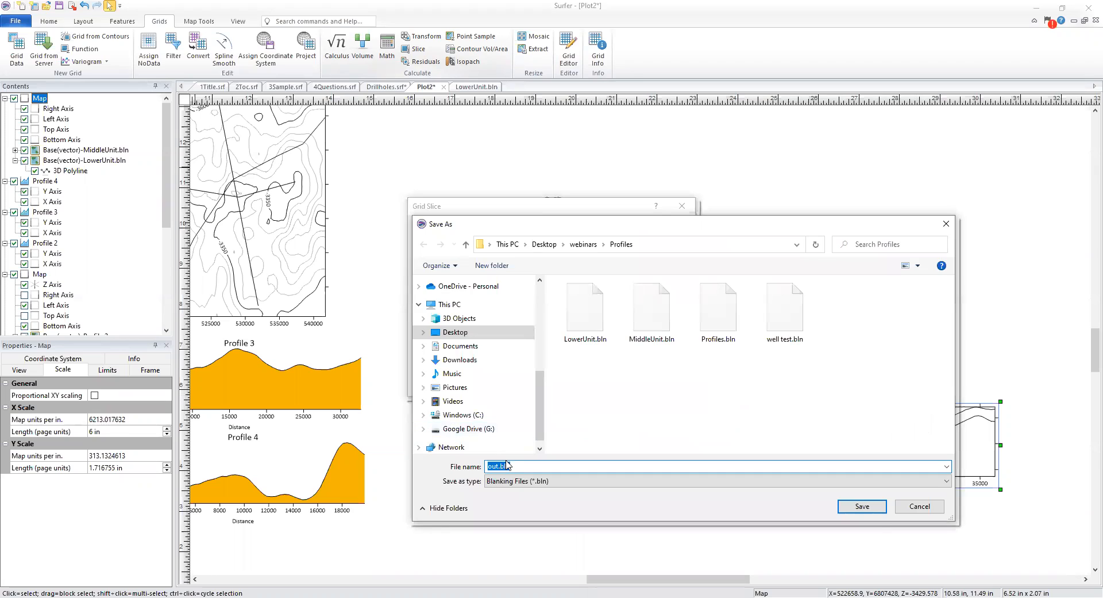
pyautogui.doubleClick(494, 465)
pyautogui.write('UpperUni')
pyautogui.click(862, 505)
pyautogui.click(623, 390)
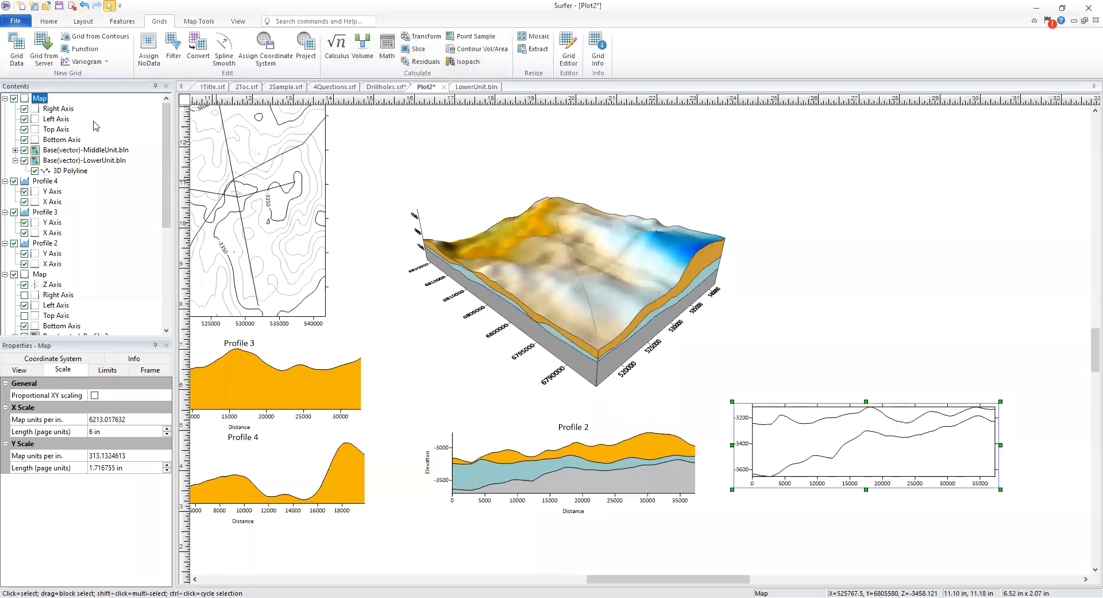
# Add UpperUnit.bln as a base layer to the map holding LowerUnit and MiddleUnit, expanding the map limits to fit it
pyautogui.rightClick(38, 100)
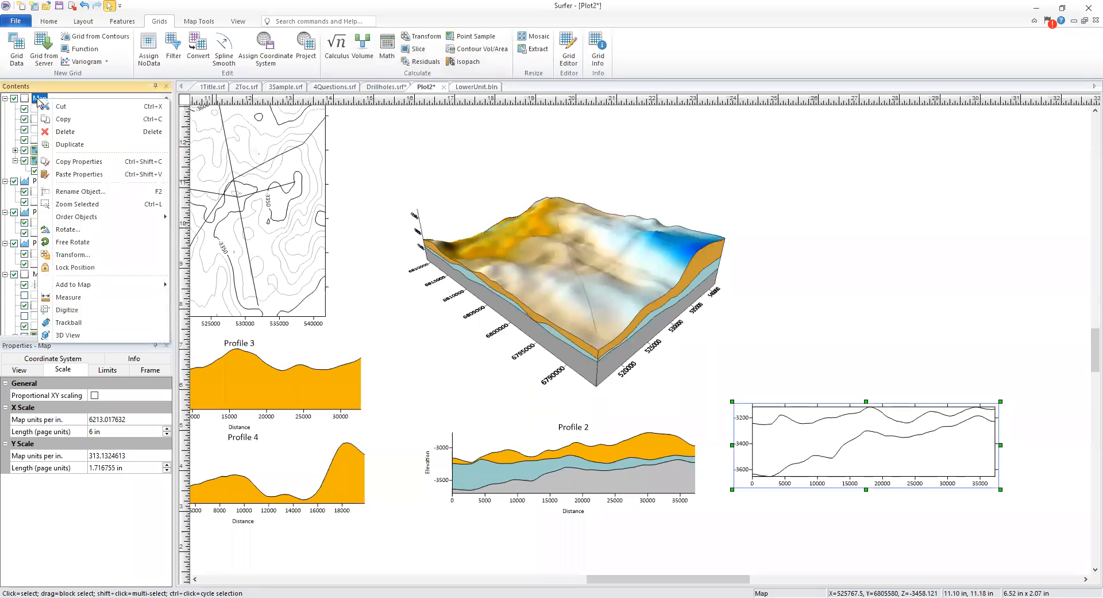
pyautogui.moveTo(143, 284)
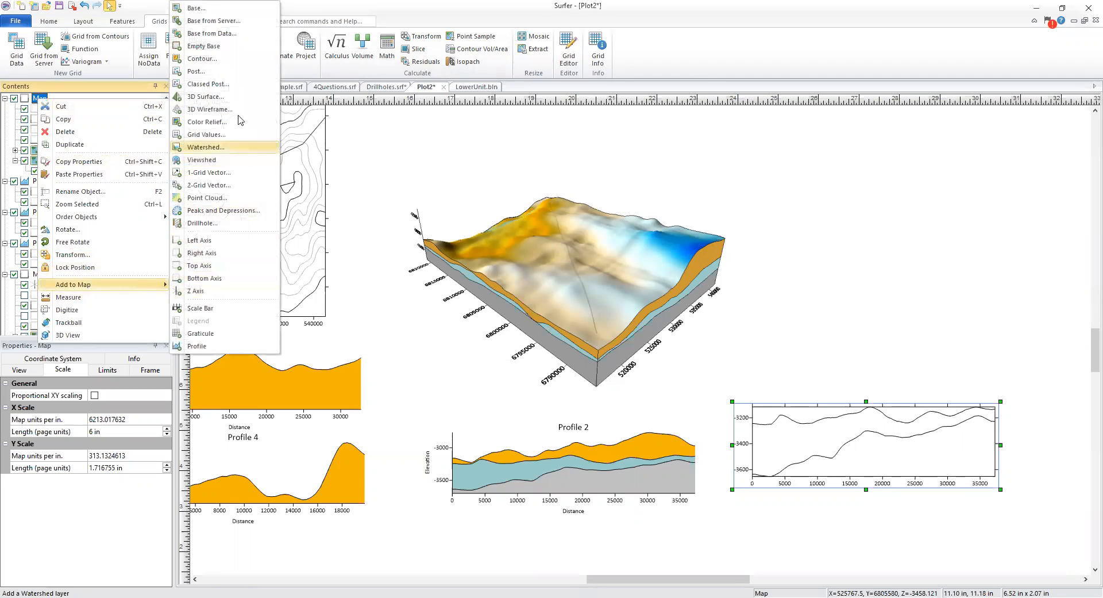
pyautogui.click(209, 14)
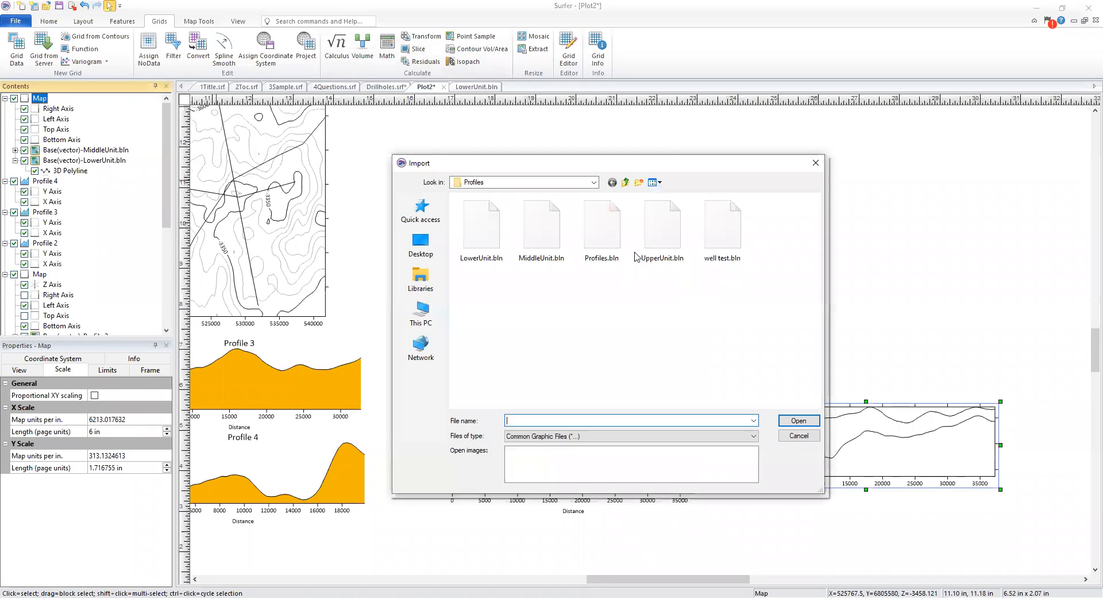
pyautogui.click(662, 236)
pyautogui.click(793, 422)
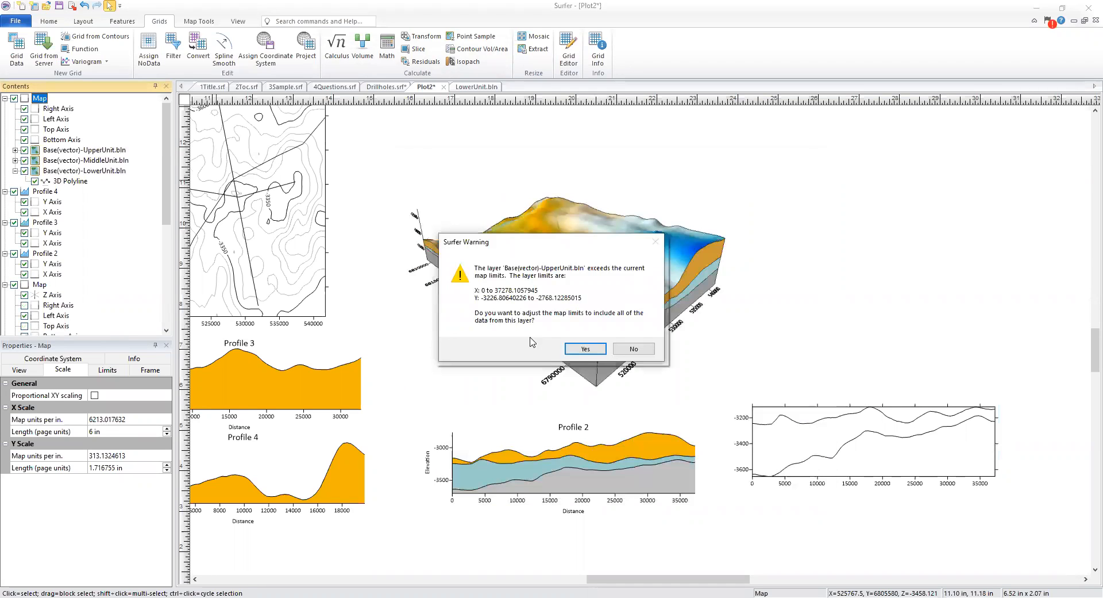
pyautogui.click(585, 349)
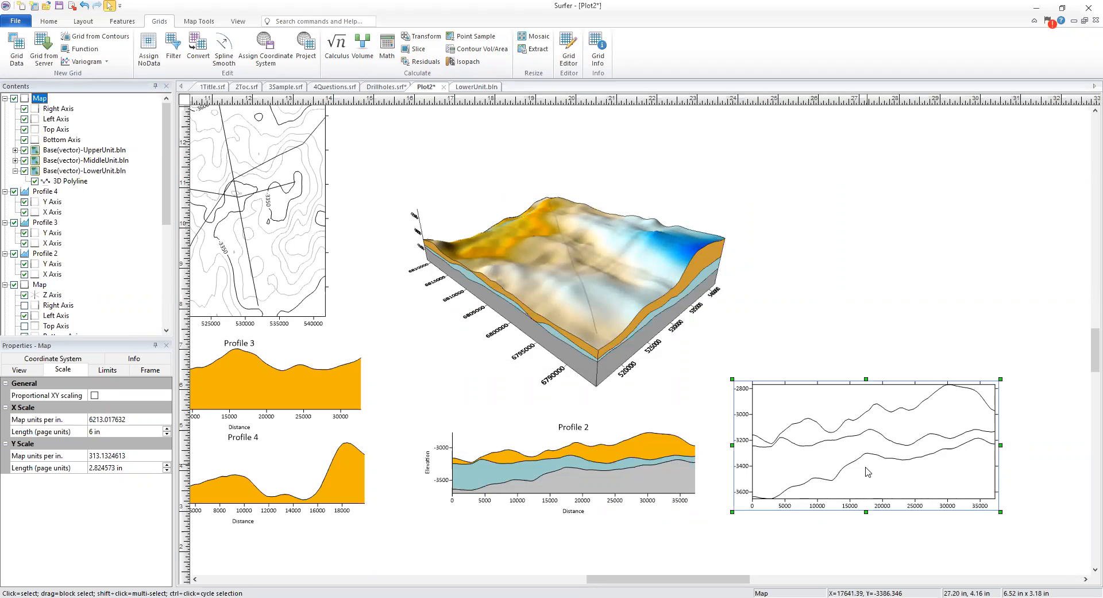
# Set the three-unit base map's Y scale length to 1.5 in and move it alongside Profile 2, level with it
pyautogui.click(113, 473)
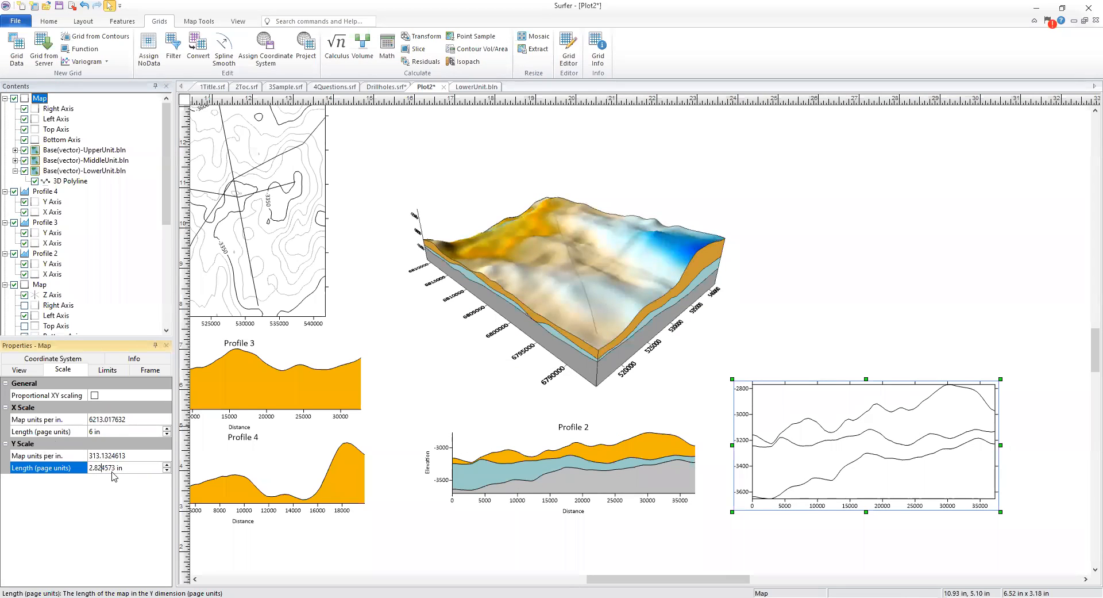
pyautogui.moveTo(115, 467); pyautogui.dragTo(46, 460)
pyautogui.write('1.5')
pyautogui.press('Return')
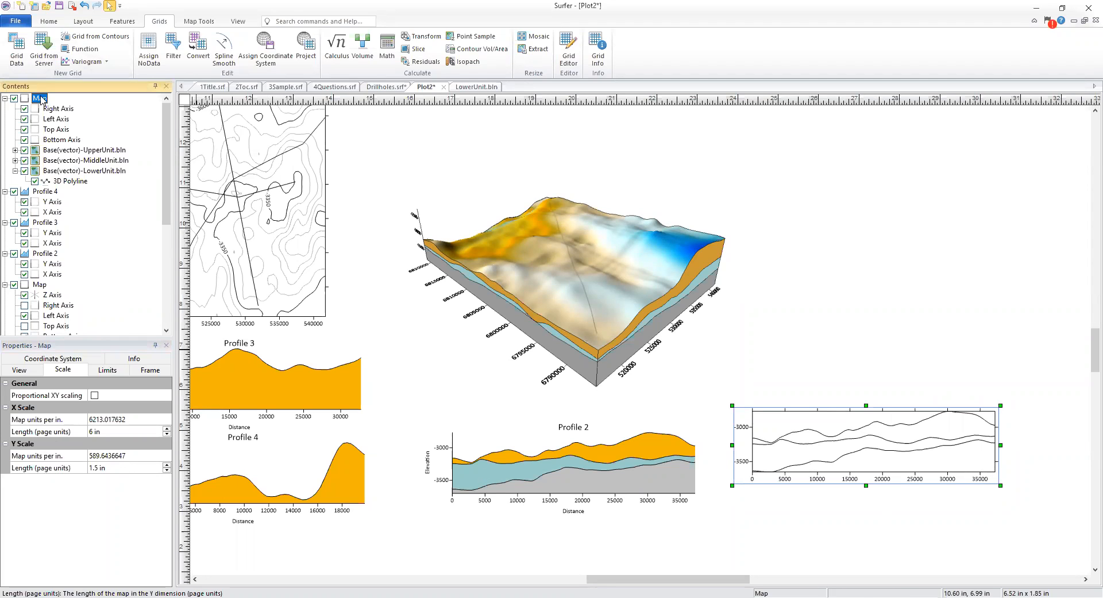
pyautogui.moveTo(881, 443); pyautogui.dragTo(854, 458)
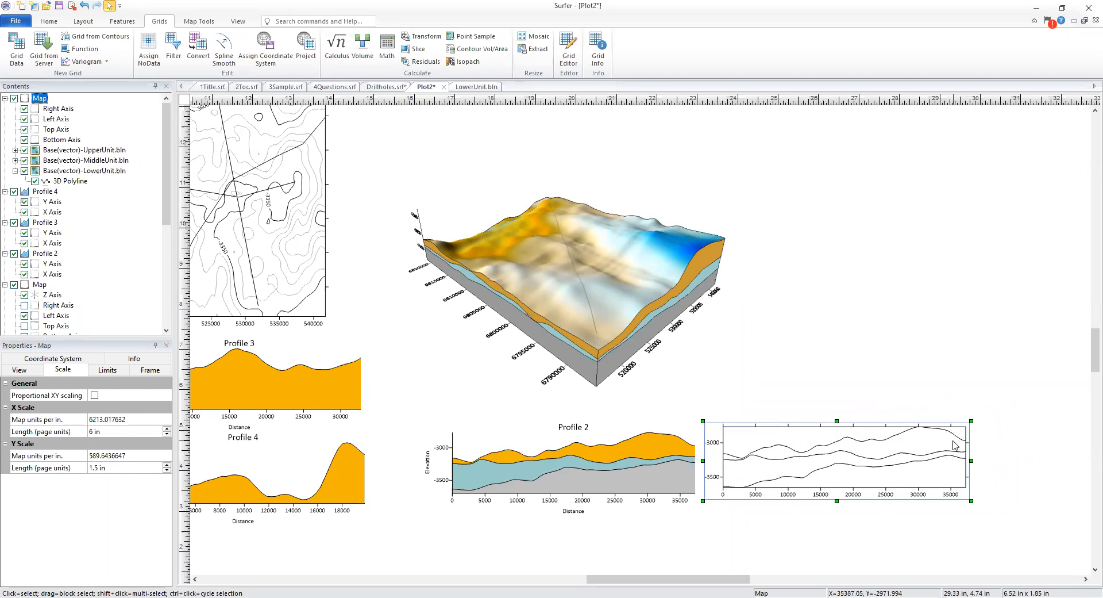
pyautogui.moveTo(824, 461); pyautogui.dragTo(824, 466)
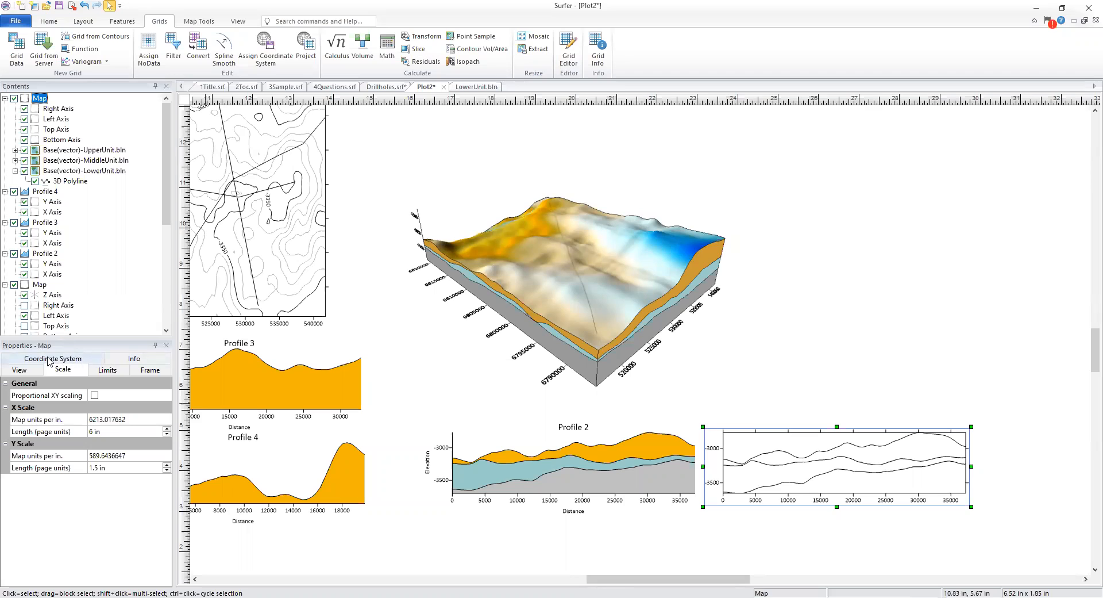
pyautogui.click(145, 373)
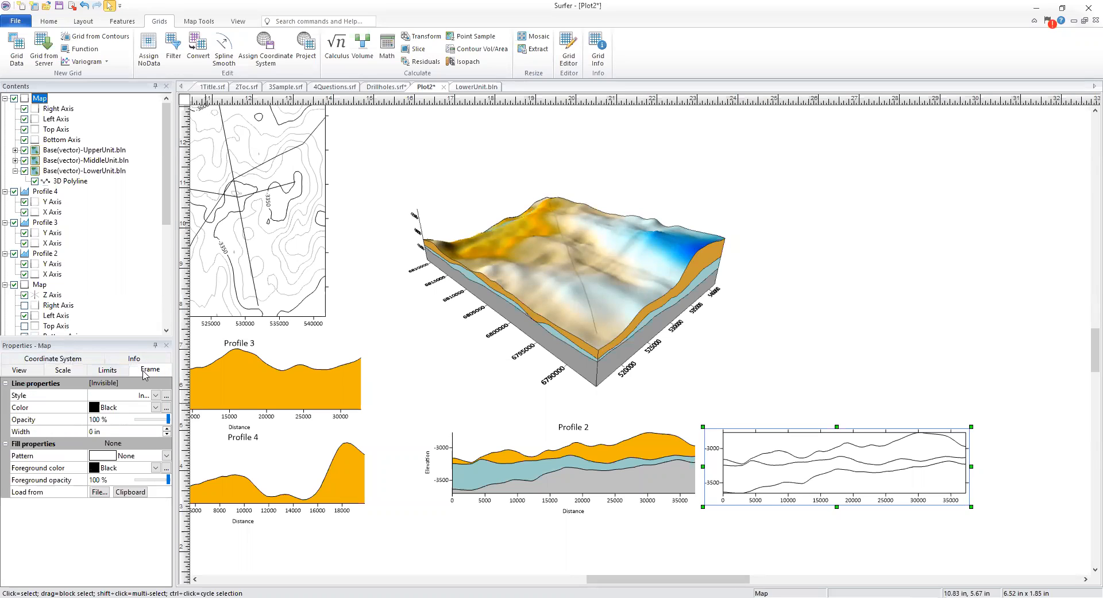
pyautogui.click(71, 373)
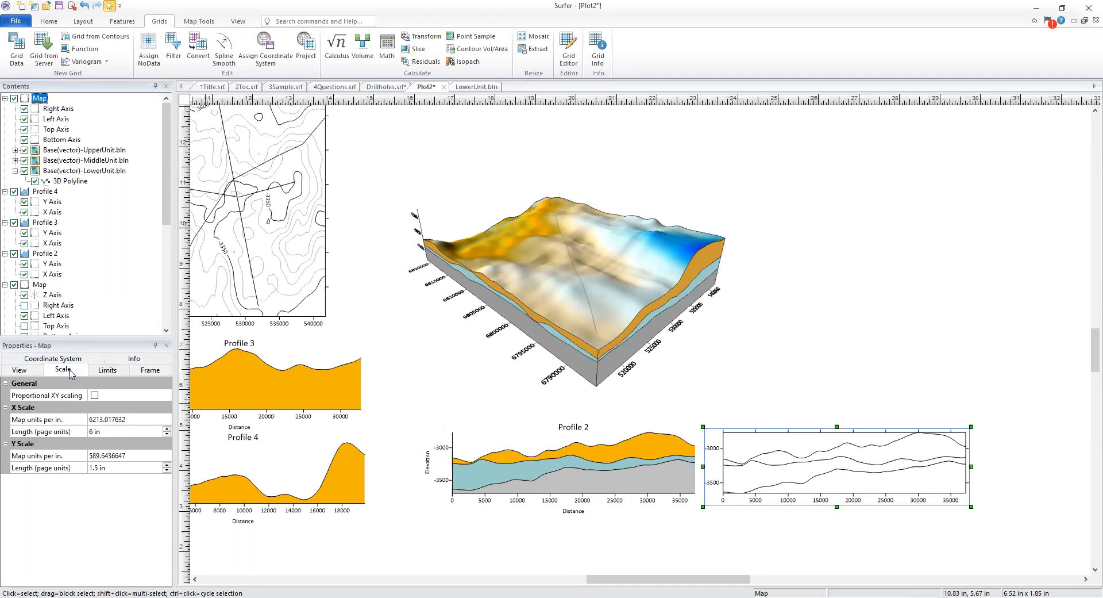
pyautogui.click(109, 372)
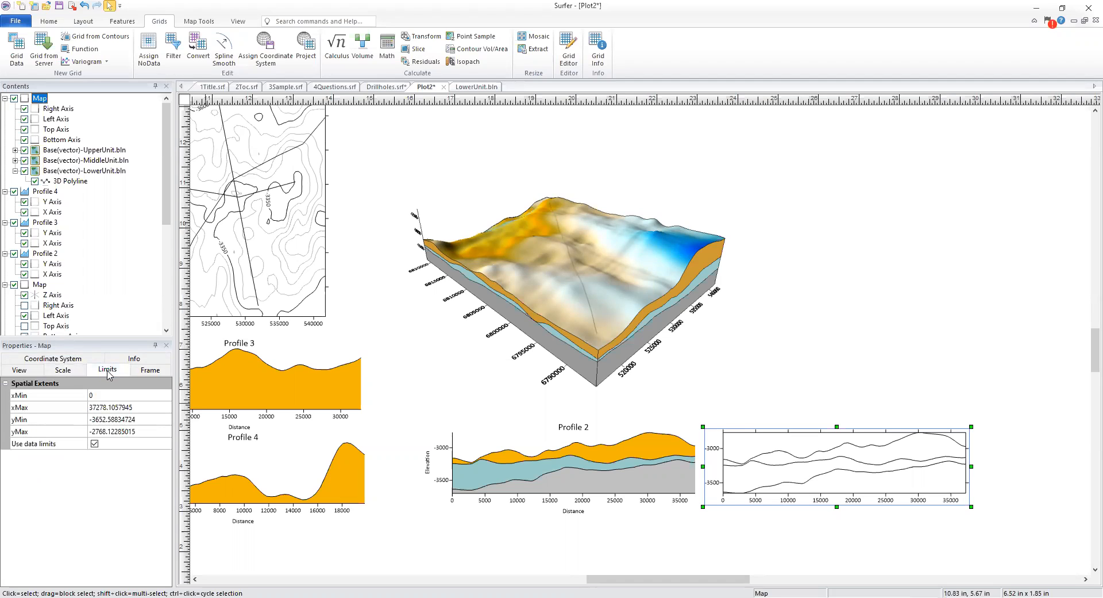
pyautogui.click(164, 375)
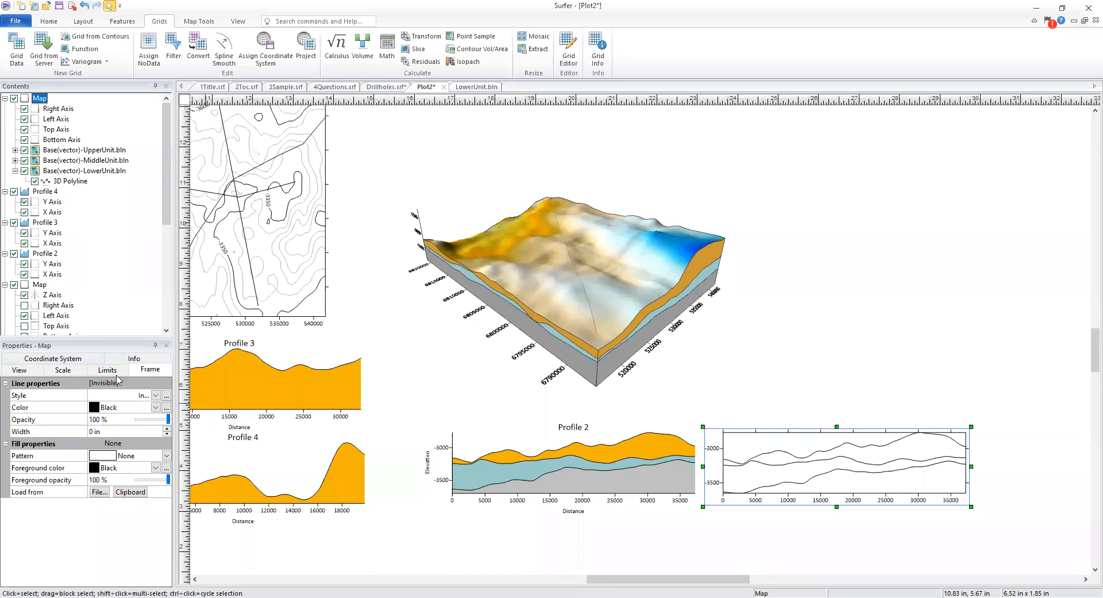
# Reshape the UpperUnit 3D polyline by adding an end vertex straight below its start at distance 0, beneath the map's bottom edge
pyautogui.click(97, 151)
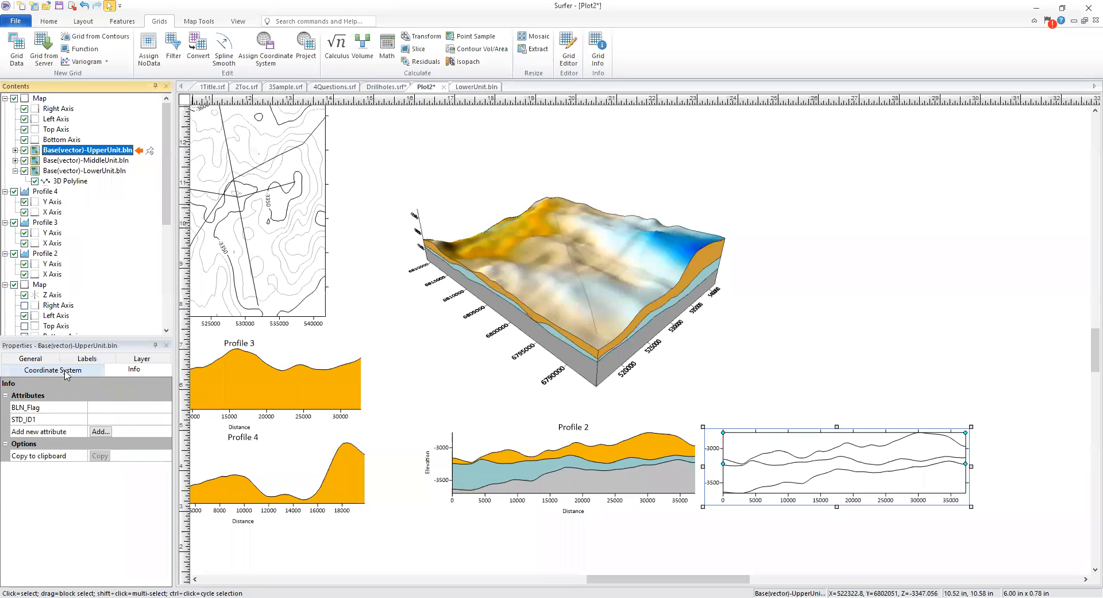
pyautogui.click(15, 151)
pyautogui.click(71, 160)
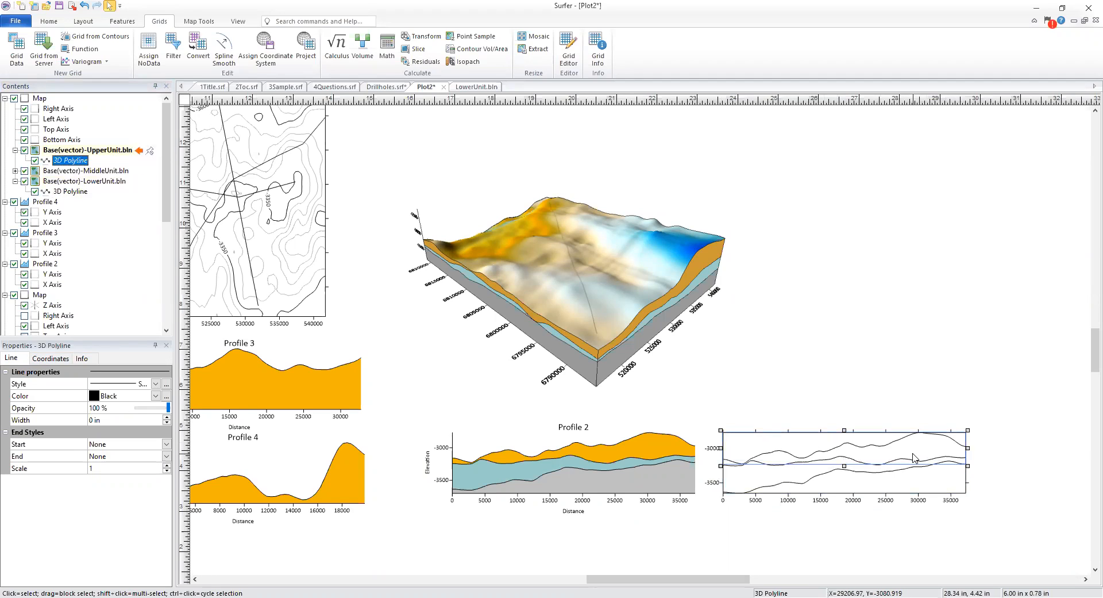
pyautogui.click(15, 171)
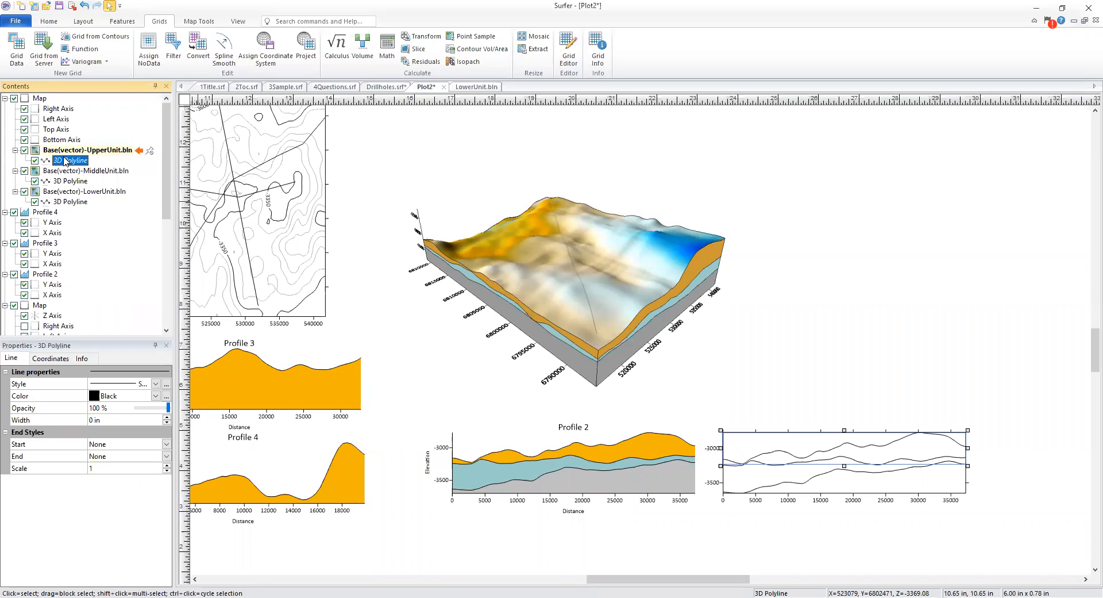
pyautogui.click(122, 21)
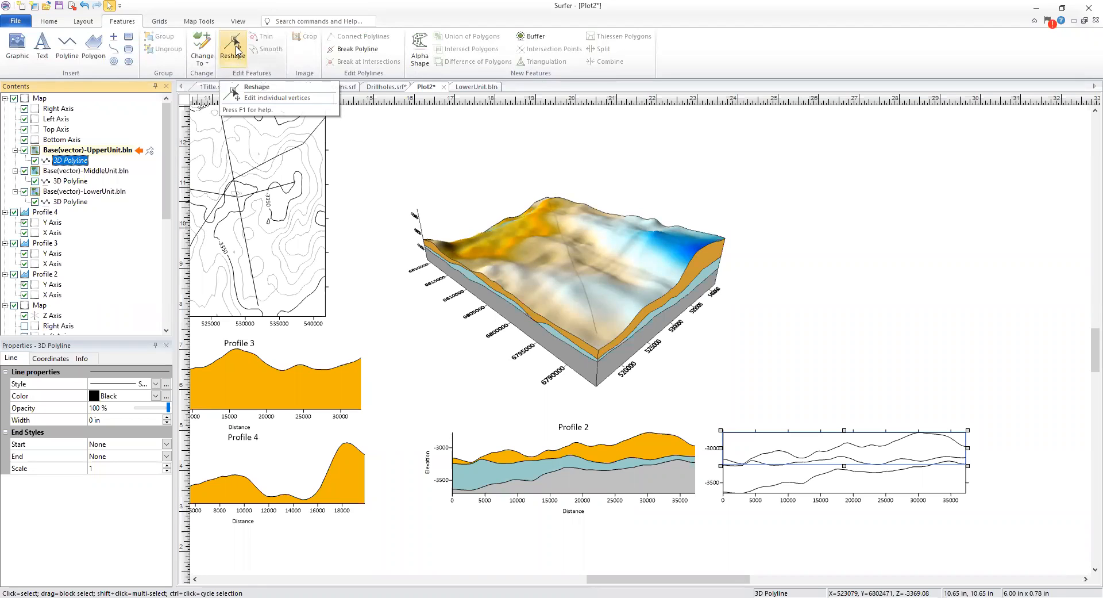
pyautogui.click(236, 50)
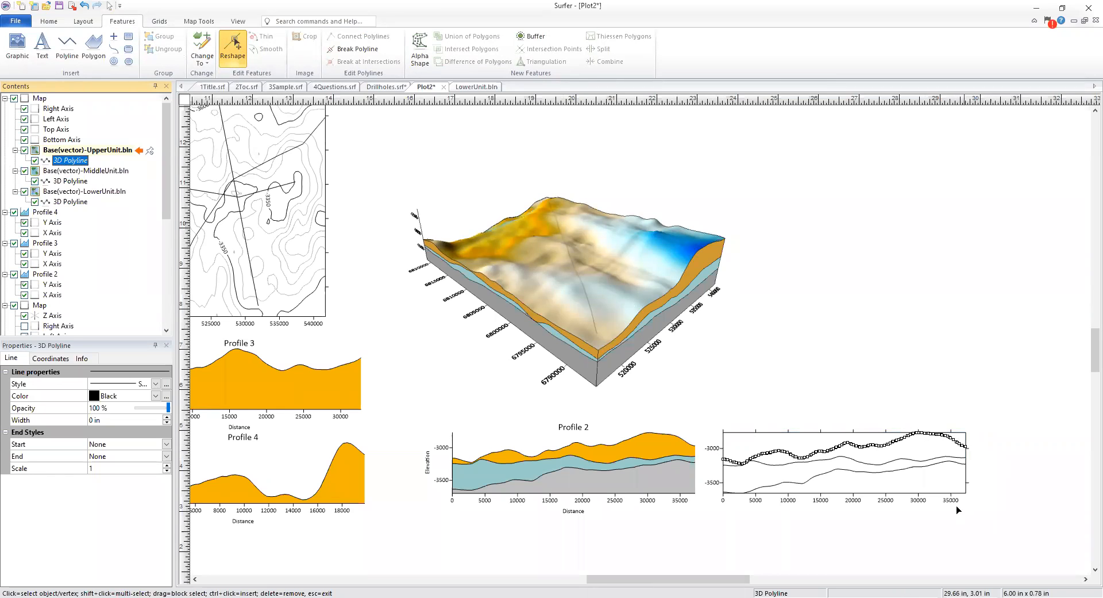
pyautogui.scroll(4, 956, 505)
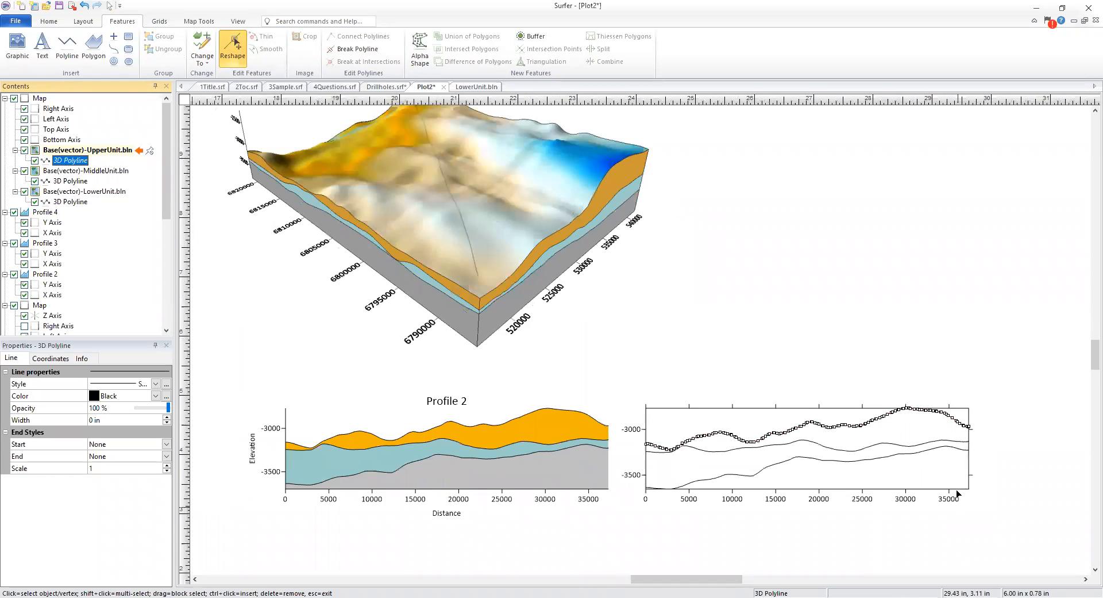
pyautogui.scroll(2, 890, 505)
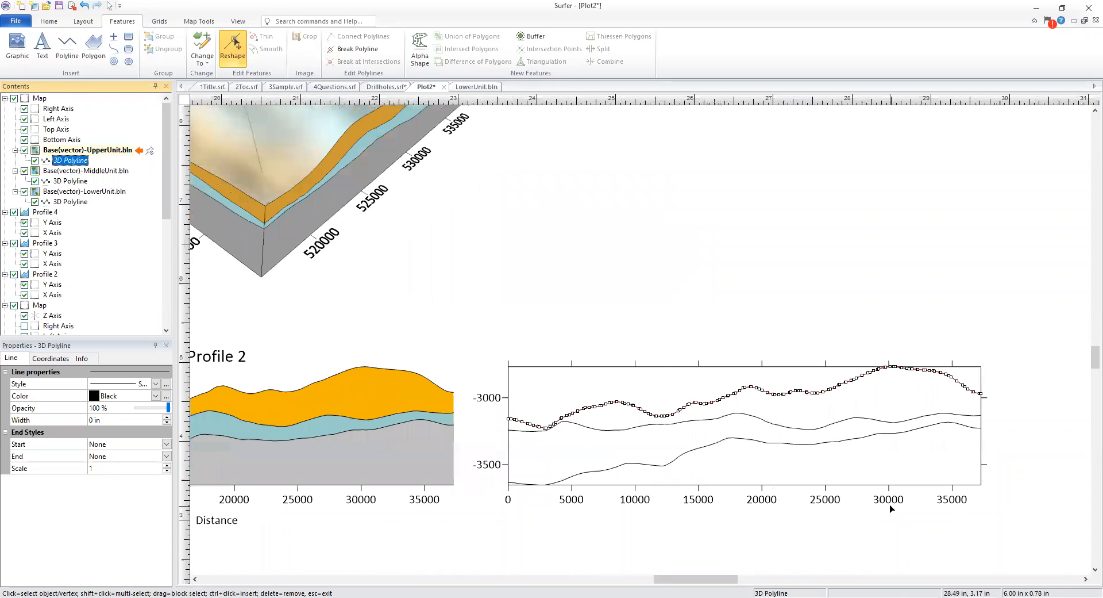
pyautogui.click(508, 419)
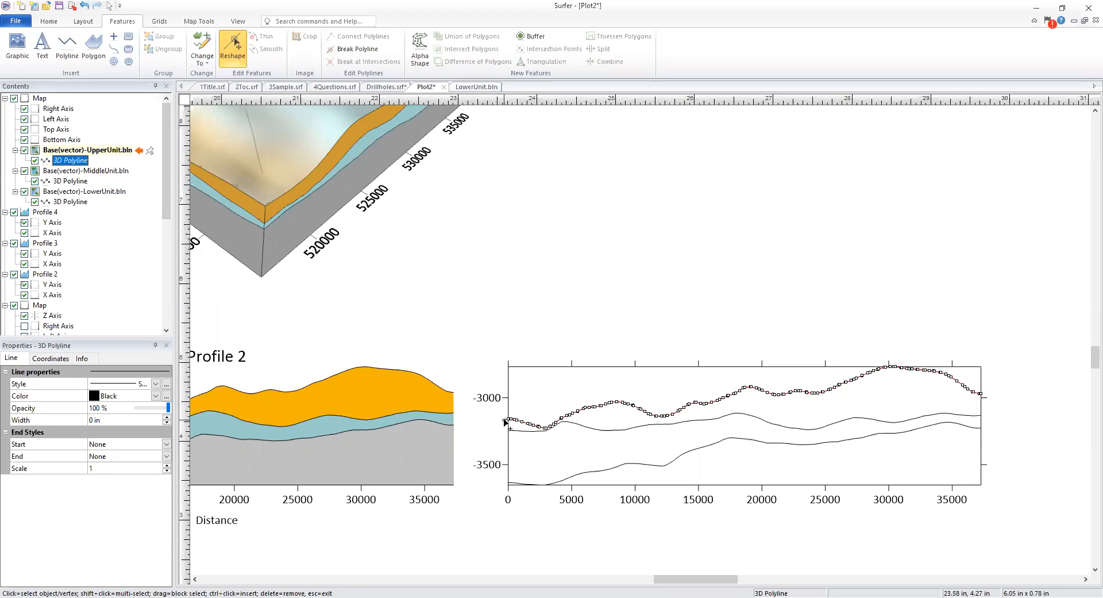
pyautogui.moveTo(506, 421); pyautogui.dragTo(507, 521)
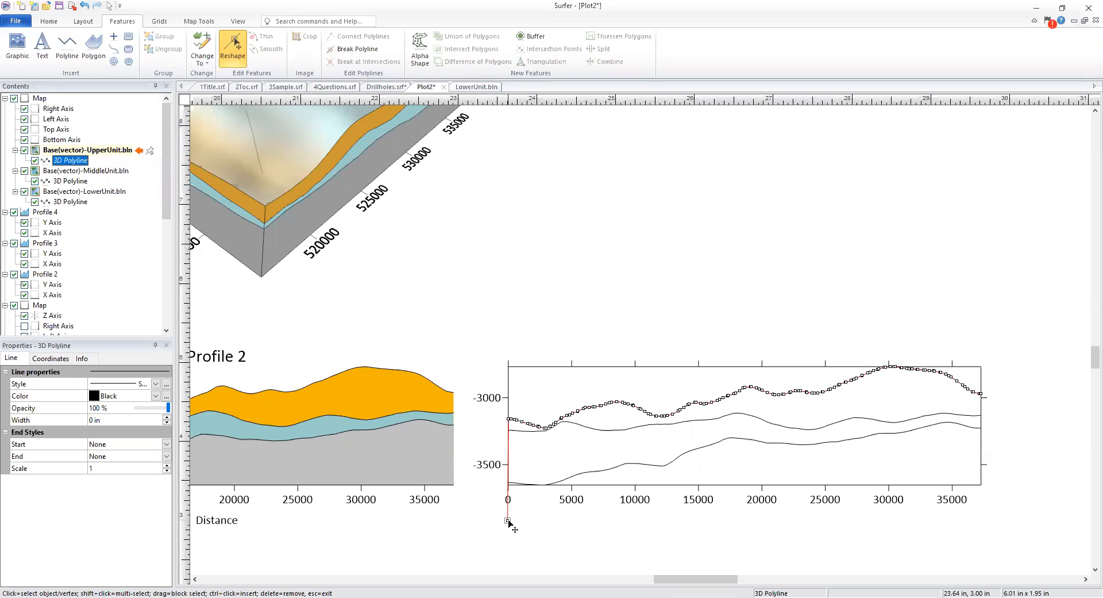
# Extend the other end of the UpperUnit polyline straight down past the map's bottom edge and finish reshaping
pyautogui.click(984, 396)
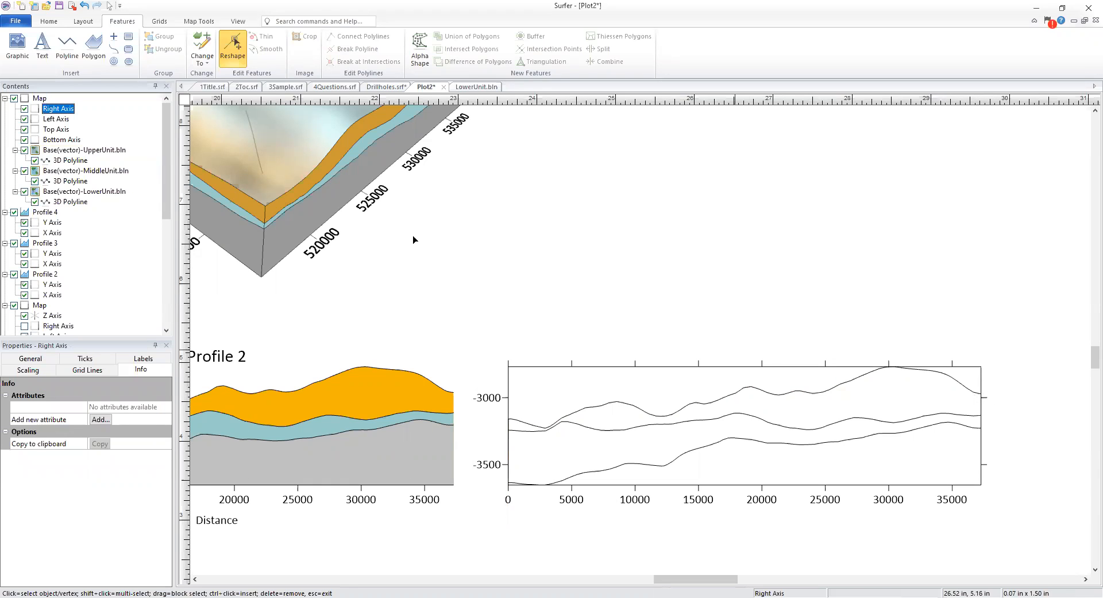
pyautogui.click(68, 160)
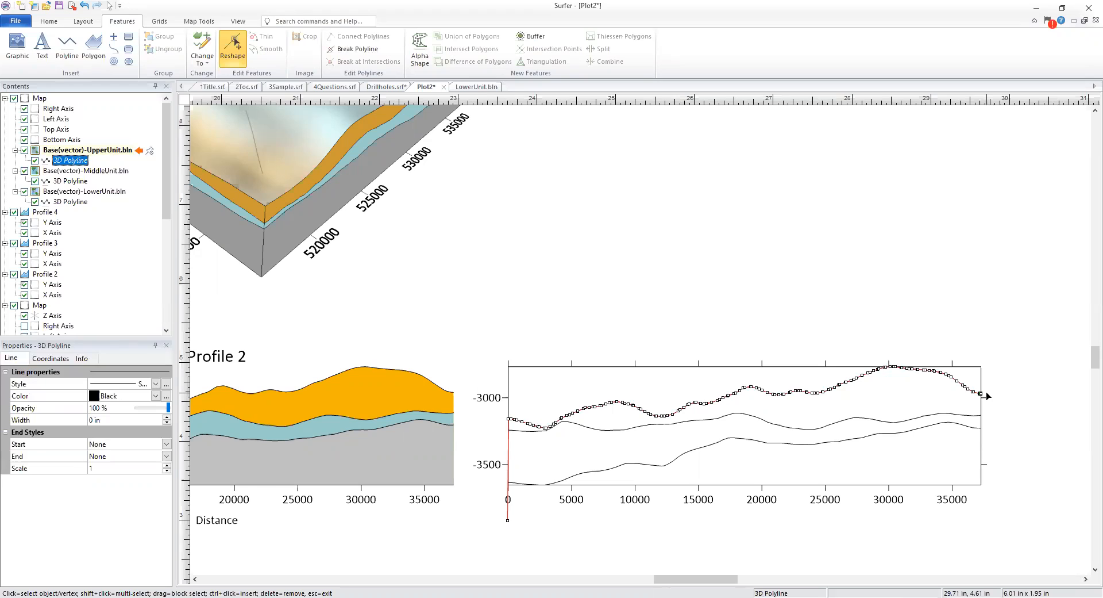
pyautogui.moveTo(982, 394); pyautogui.dragTo(981, 511)
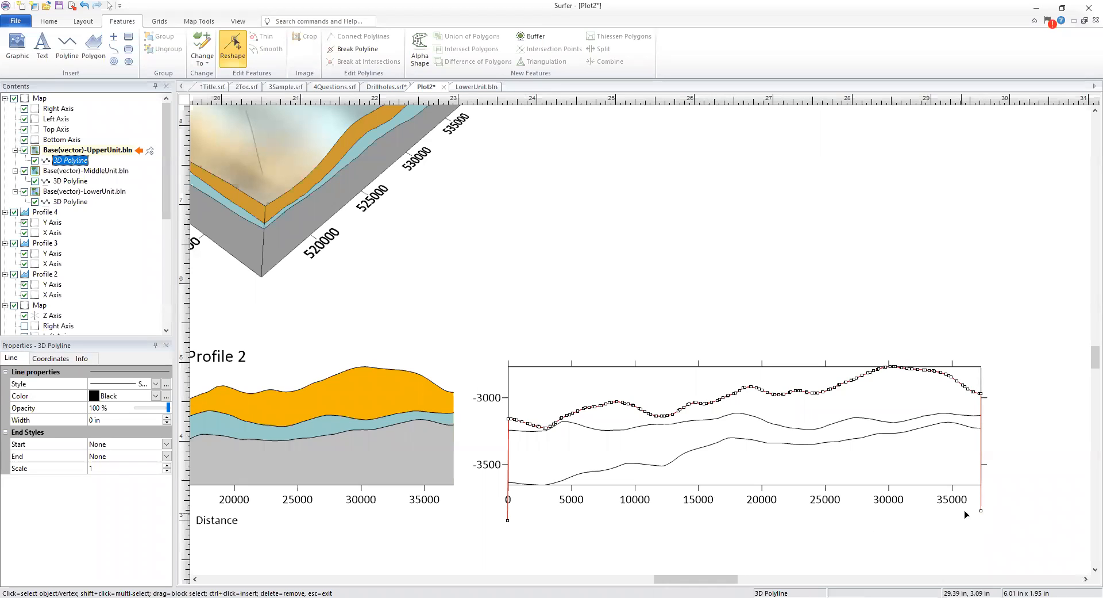
pyautogui.click(241, 50)
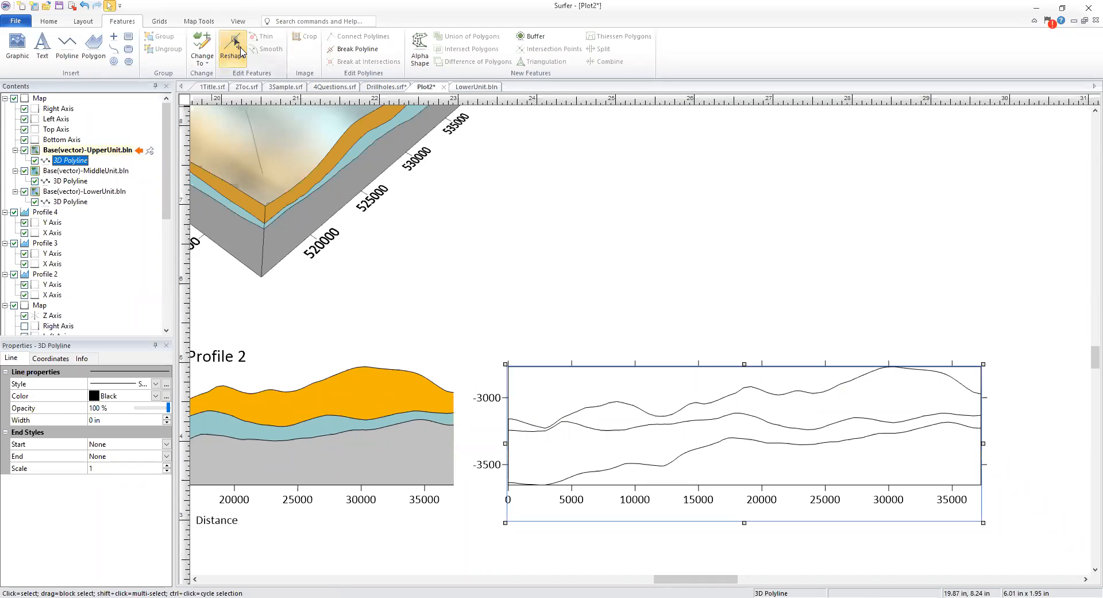
# Convert the UpperUnit polyline to a polygon and give it a Solid fill in Gold
pyautogui.click(208, 64)
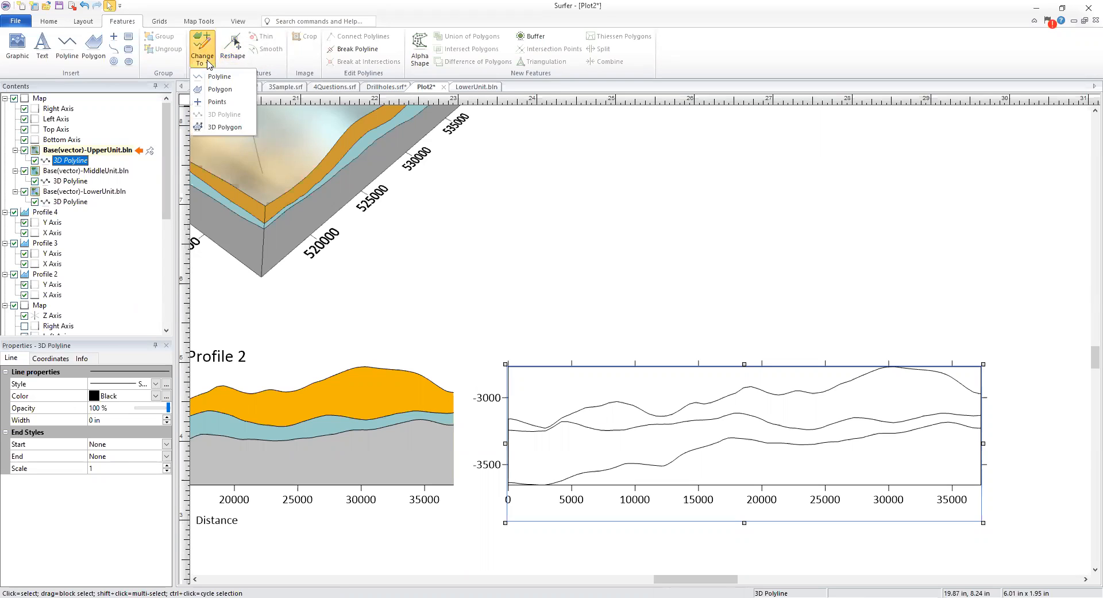
pyautogui.click(240, 92)
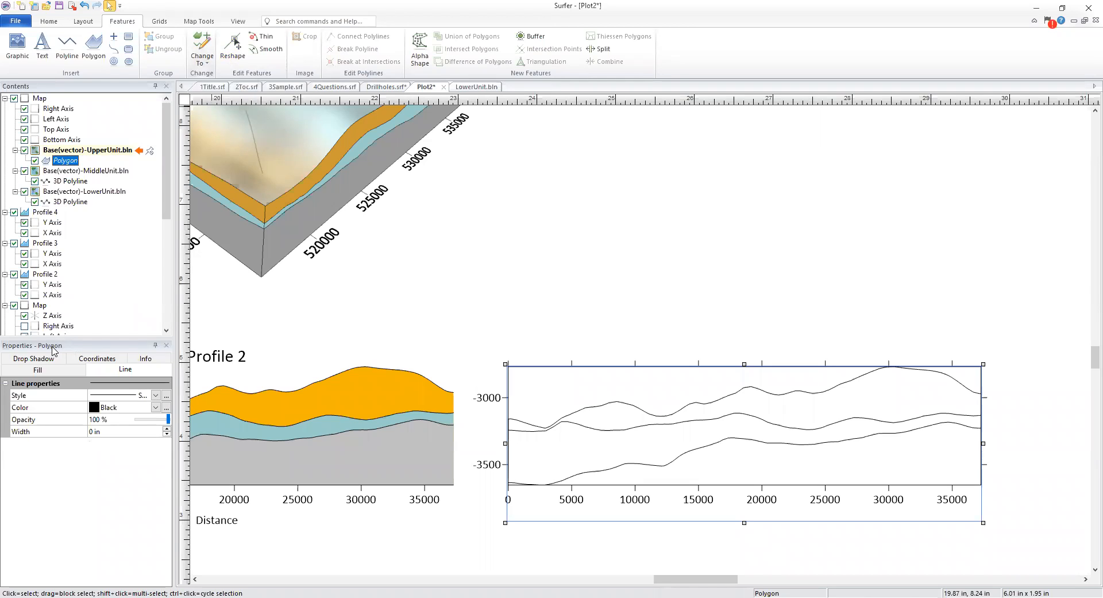
pyautogui.click(56, 377)
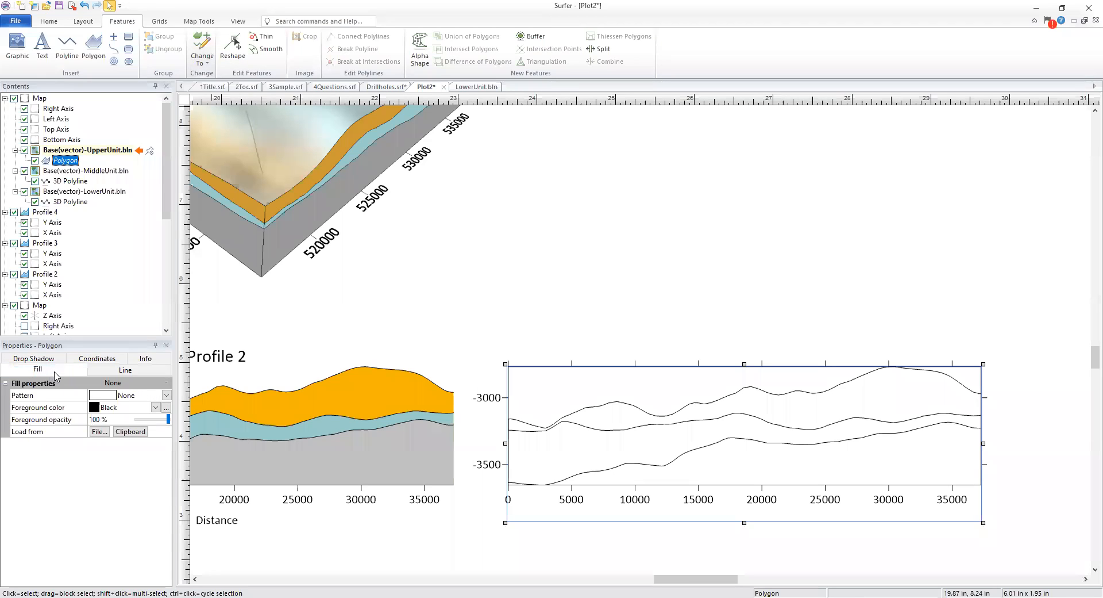
pyautogui.click(115, 396)
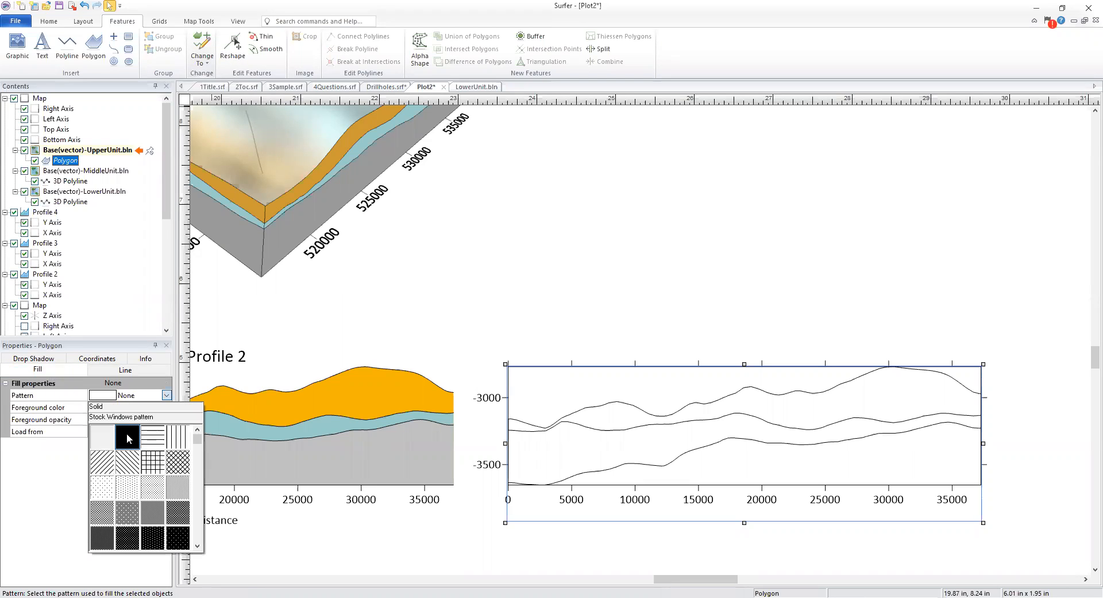
pyautogui.click(127, 438)
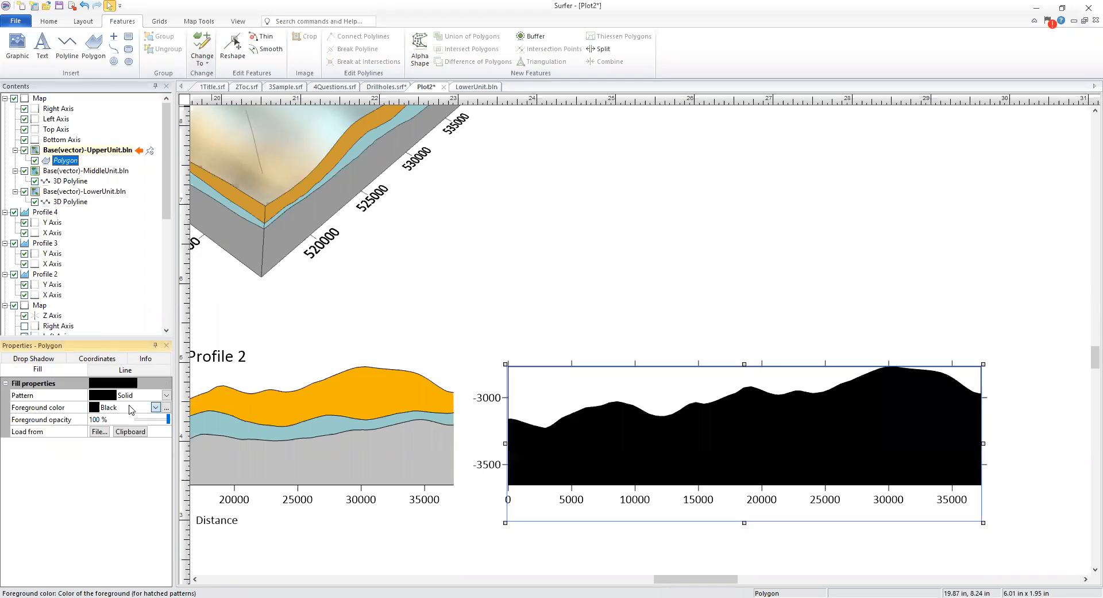
pyautogui.click(132, 406)
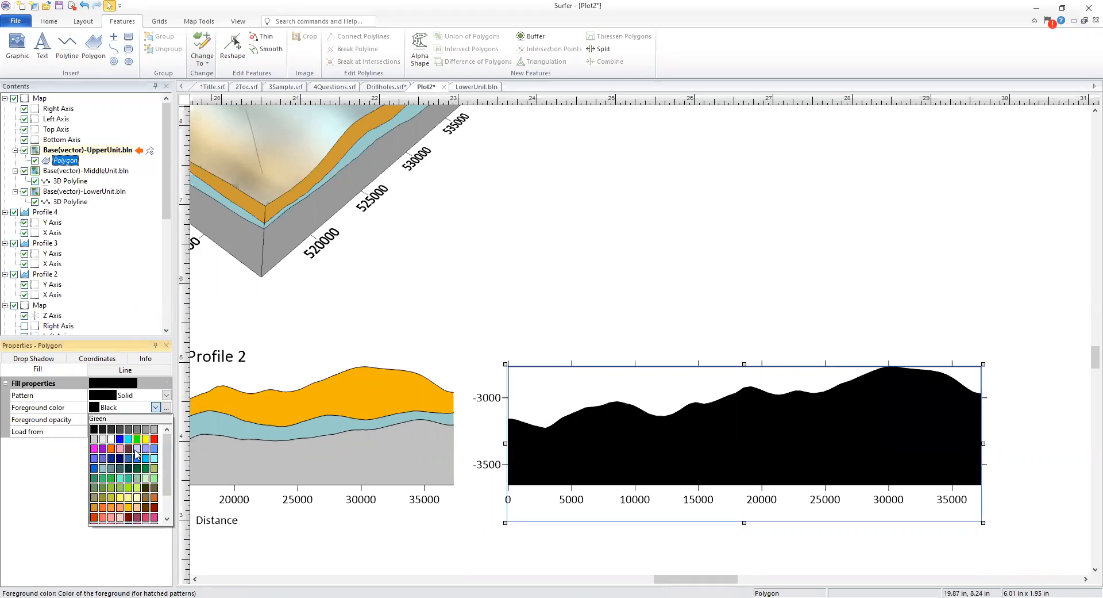
pyautogui.click(93, 509)
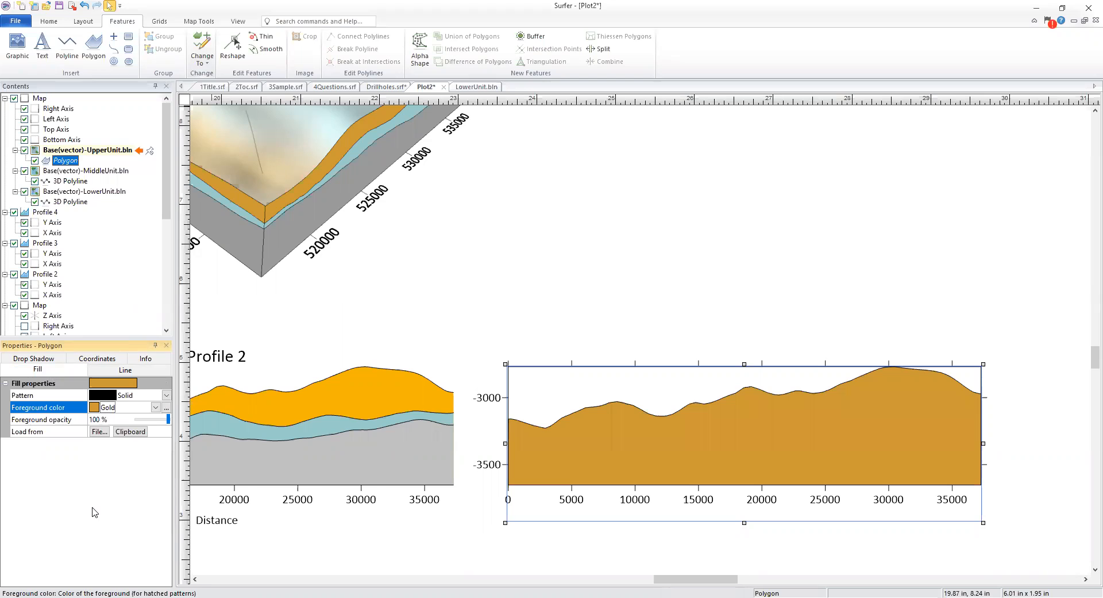
# Move the UpperUnit base layer beneath the MiddleUnit and LowerUnit layers in the layer order
pyautogui.click(75, 161)
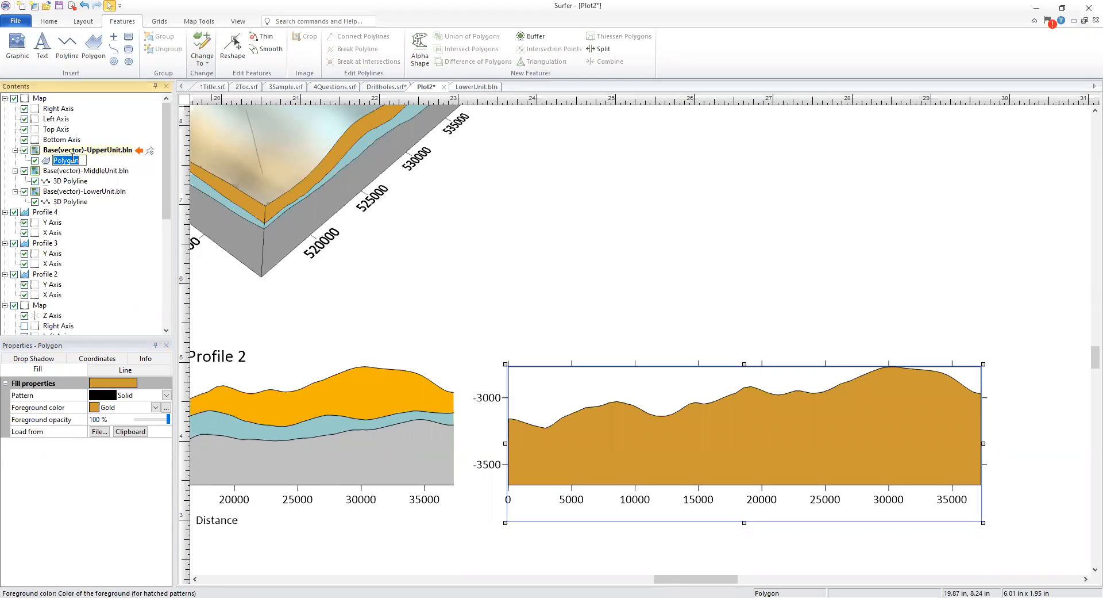
pyautogui.click(108, 150)
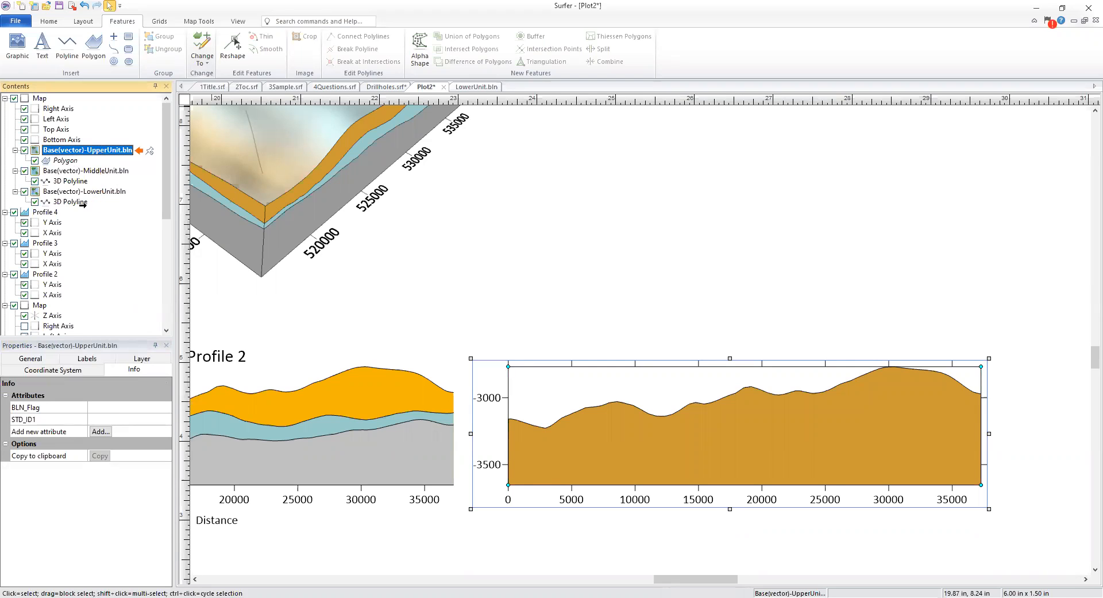
pyautogui.moveTo(83, 204); pyautogui.dragTo(83, 205)
# Reshape the MiddleUnit 3D polyline by extending both of its ends straight down below the map's bottom edge
pyautogui.click(79, 160)
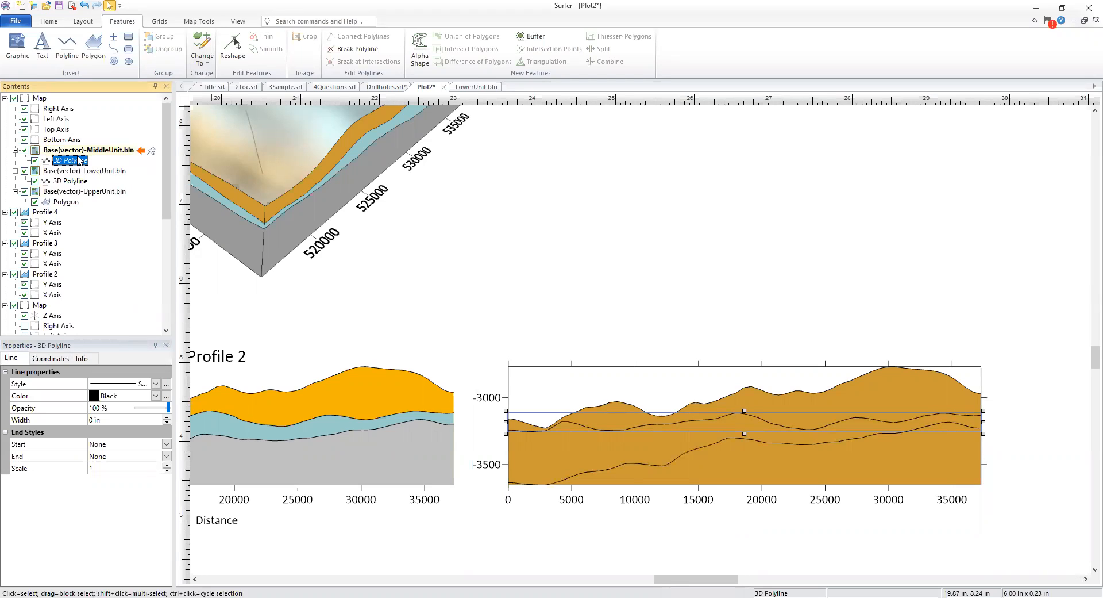
pyautogui.click(237, 56)
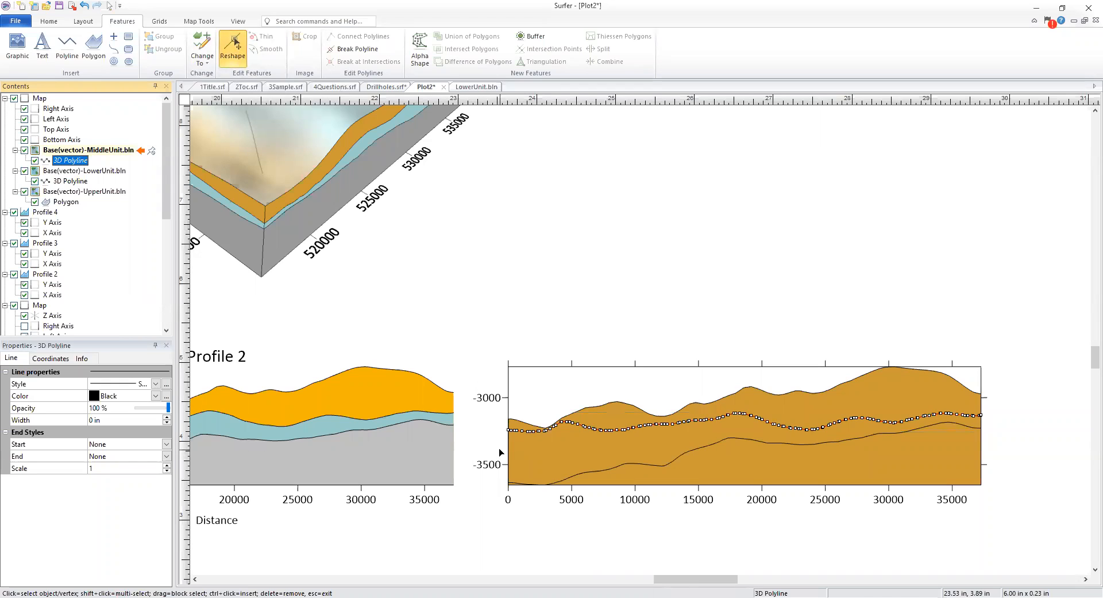
pyautogui.moveTo(509, 432); pyautogui.dragTo(509, 516)
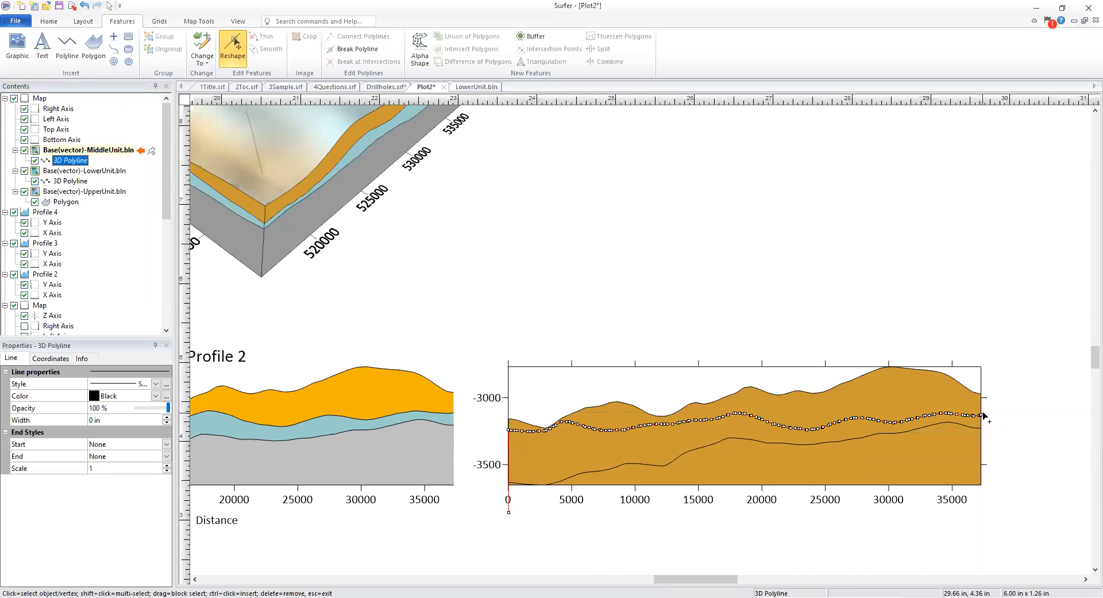
pyautogui.moveTo(984, 414); pyautogui.dragTo(984, 518)
pyautogui.click(239, 53)
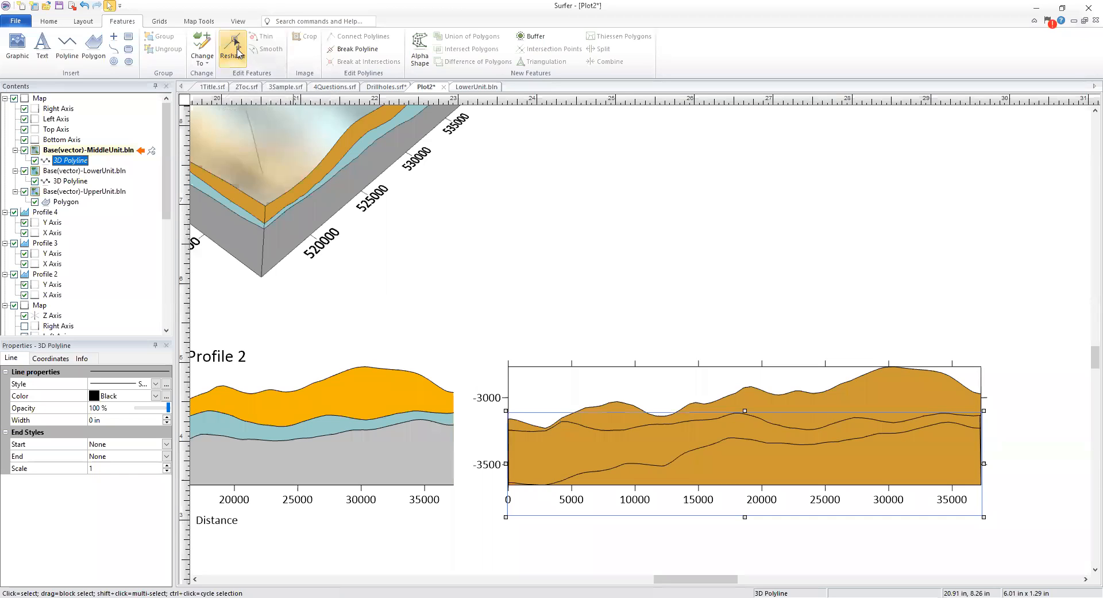
# Convert the MiddleUnit polyline to a polygon and give it a Solid fill in Light BlueGreen
pyautogui.click(208, 67)
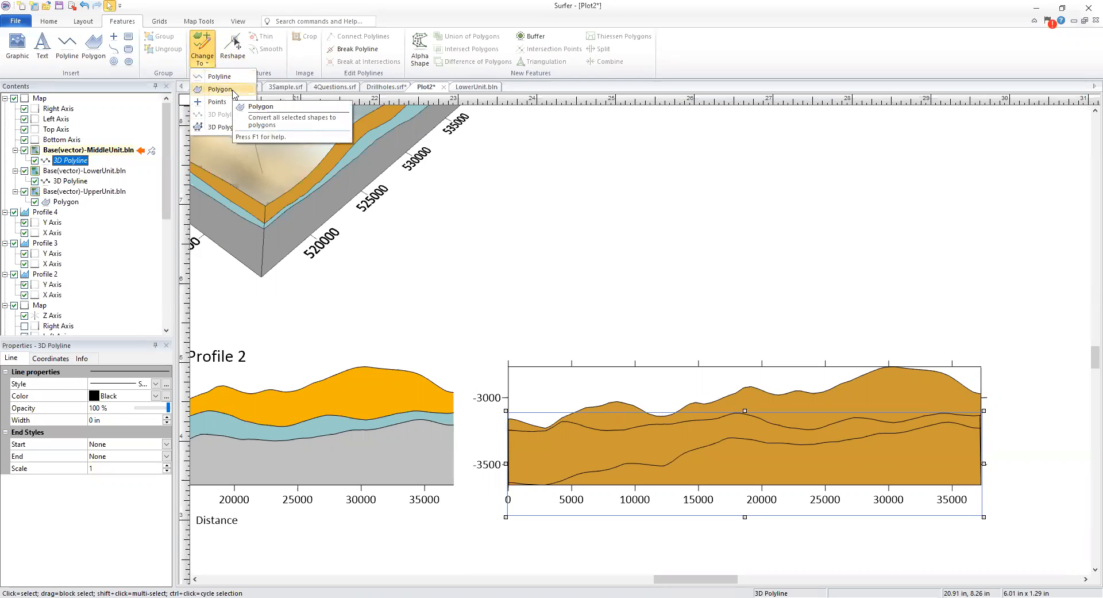
pyautogui.click(234, 90)
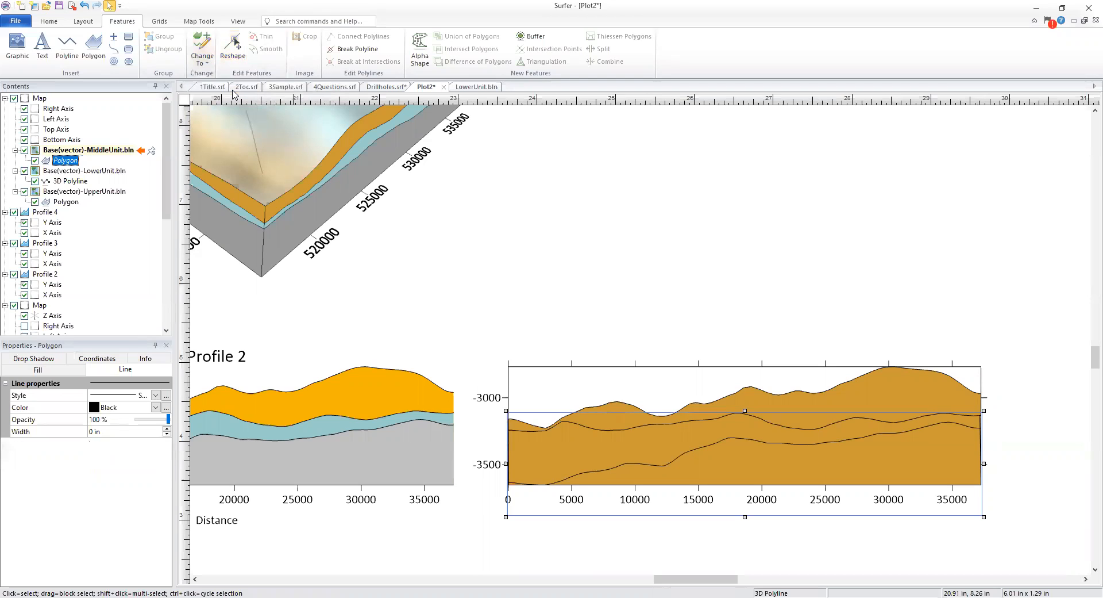
pyautogui.click(57, 374)
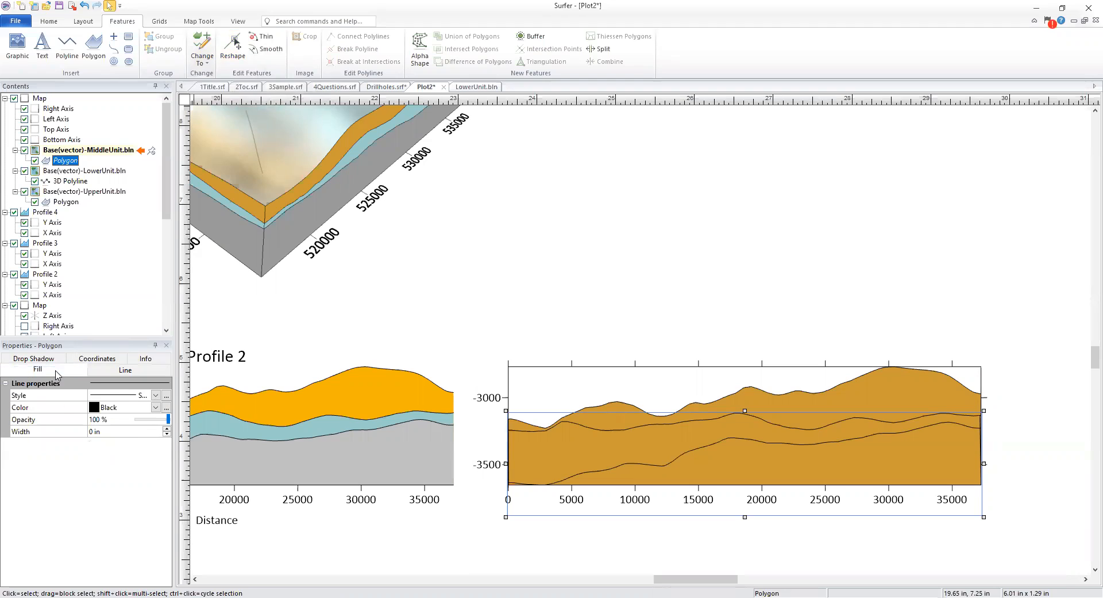
pyautogui.click(138, 396)
pyautogui.click(127, 436)
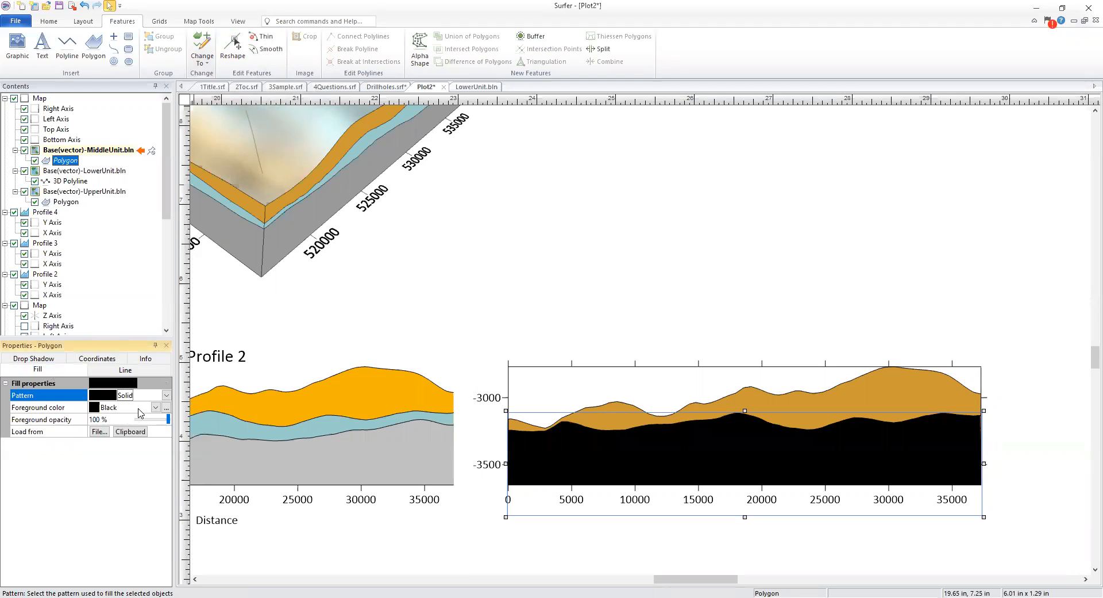
pyautogui.click(156, 407)
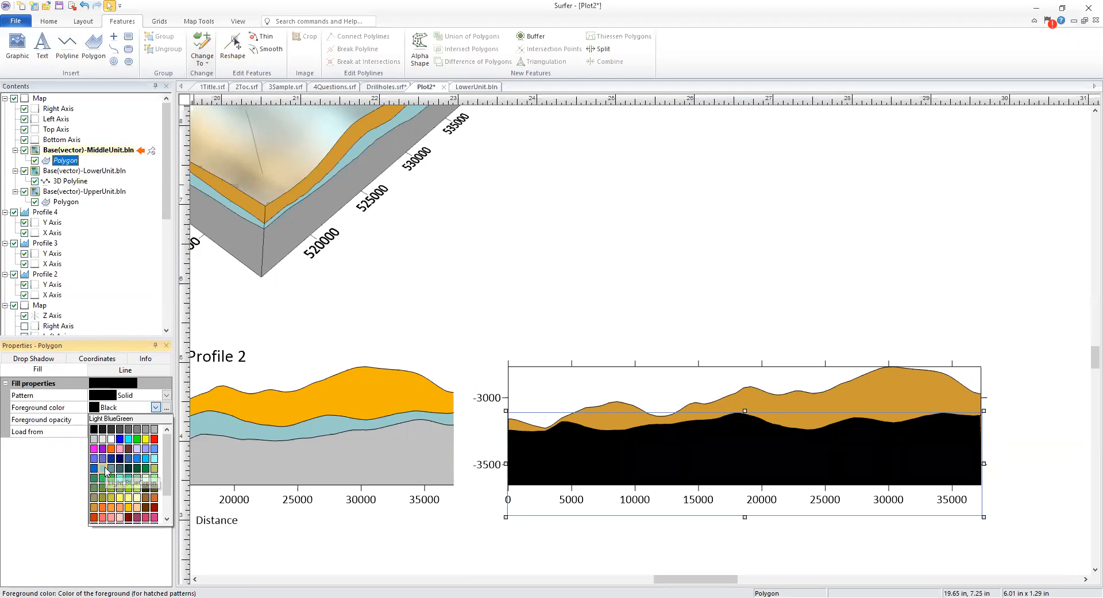
pyautogui.click(104, 468)
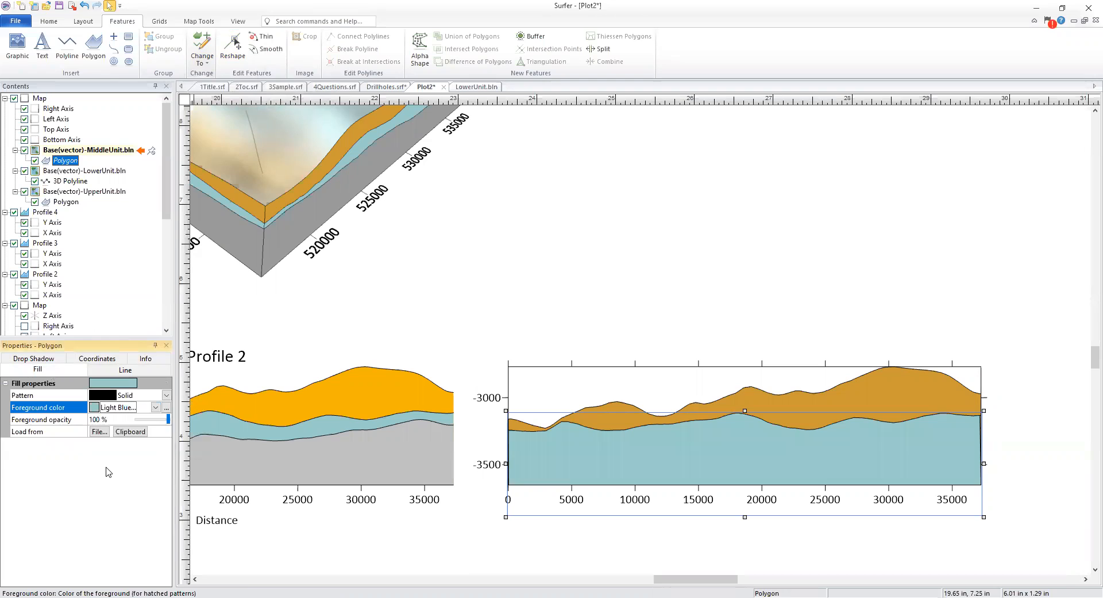
# Move the MiddleUnit base layer between the LowerUnit and UpperUnit layers in the layer order
pyautogui.click(113, 150)
pyautogui.moveTo(114, 150); pyautogui.dragTo(111, 190)
# Reshape the LowerUnit 3D polyline by extending both of its ends straight down below the map's bottom edge
pyautogui.click(80, 161)
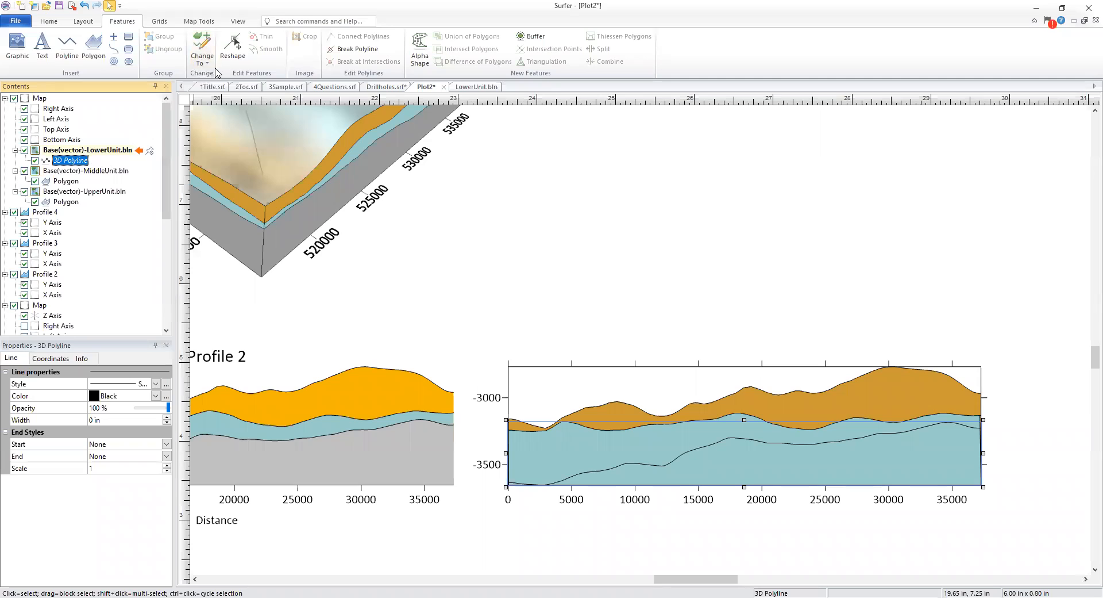
pyautogui.click(235, 46)
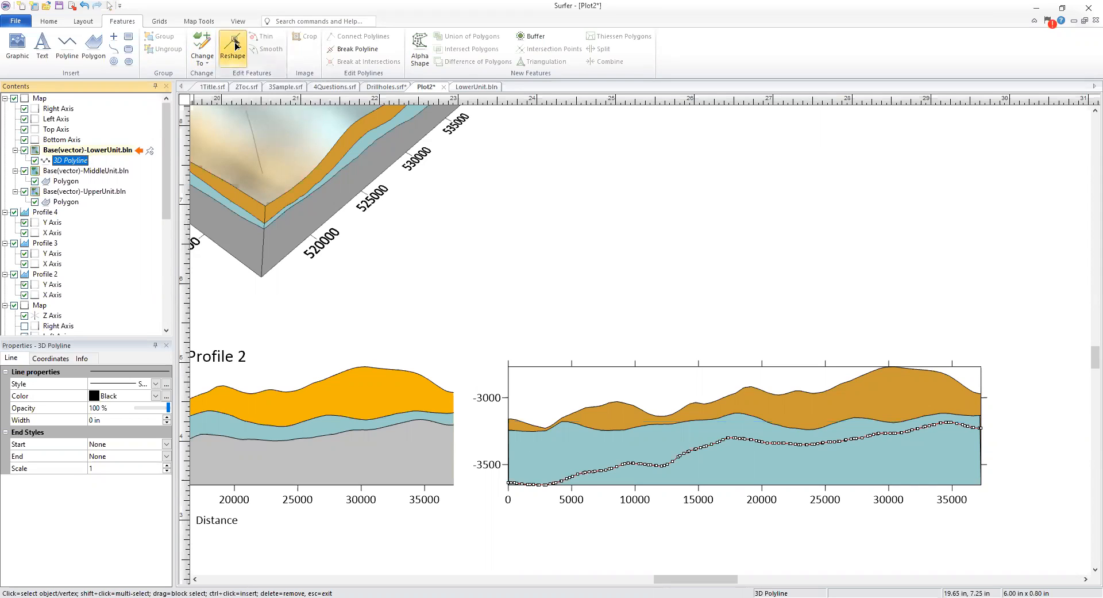
pyautogui.click(507, 482)
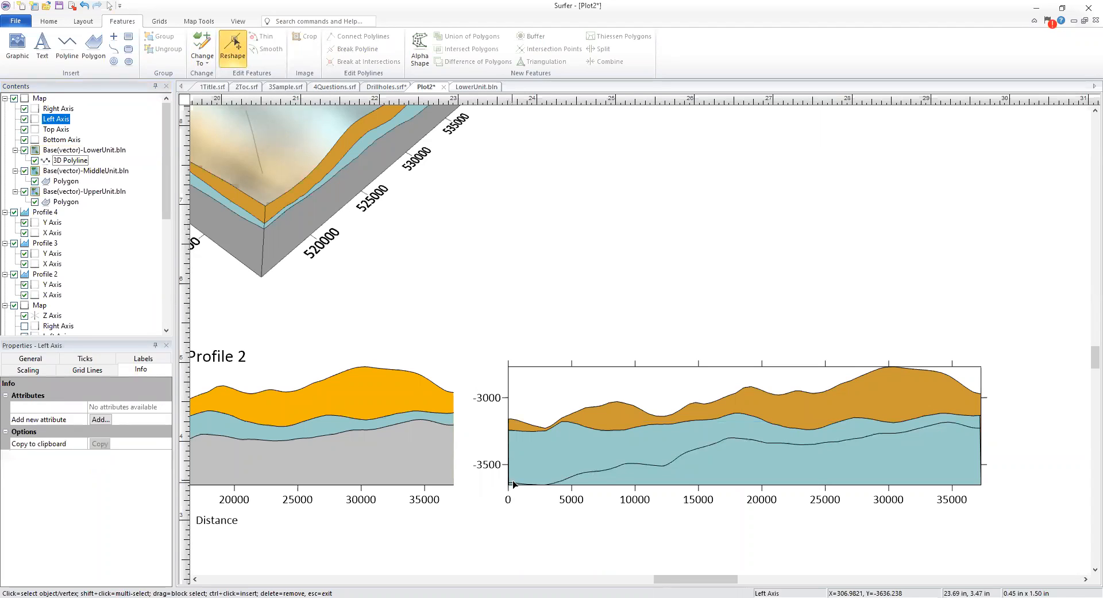
pyautogui.click(513, 482)
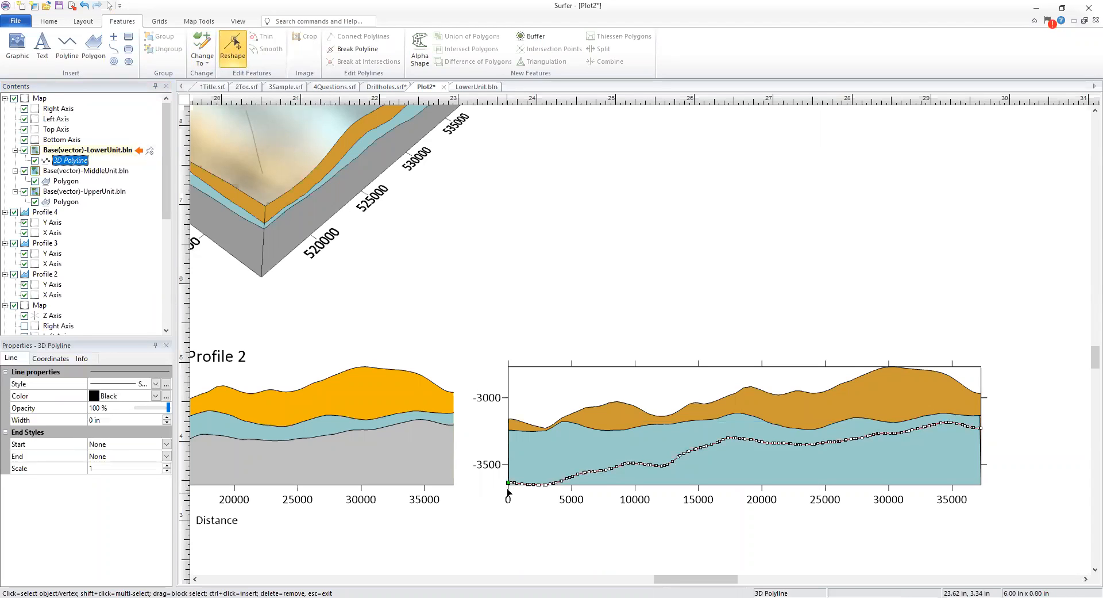
pyautogui.moveTo(508, 486); pyautogui.dragTo(509, 514)
pyautogui.click(983, 430)
pyautogui.click(981, 429)
pyautogui.moveTo(983, 431); pyautogui.dragTo(981, 512)
pyautogui.click(240, 47)
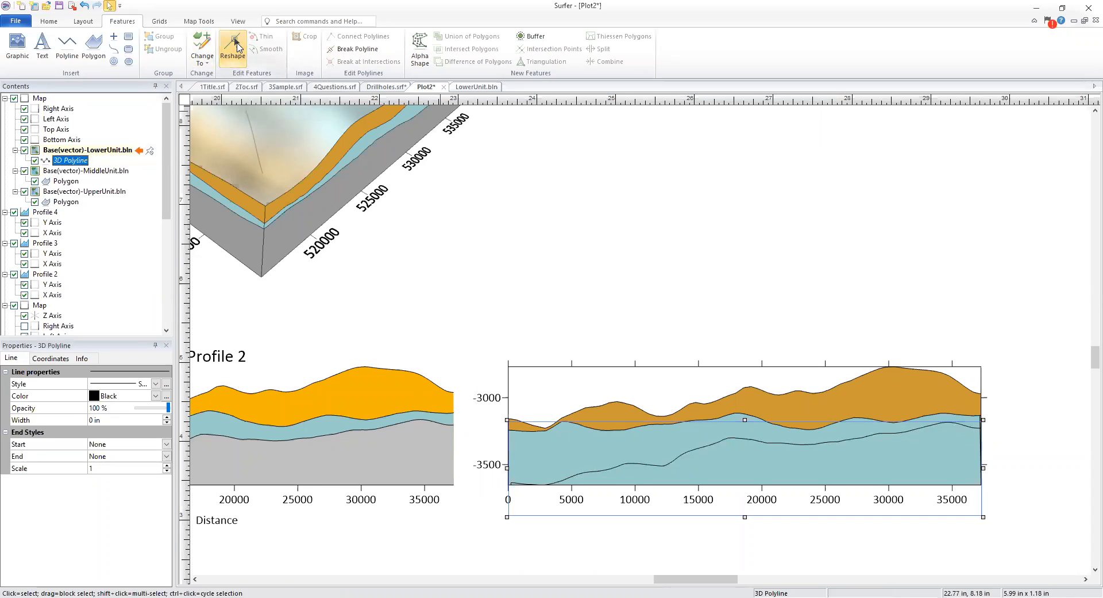
# Convert the LowerUnit polyline to a polygon and give it a Solid fill in 40% Black
pyautogui.click(202, 60)
pyautogui.click(227, 92)
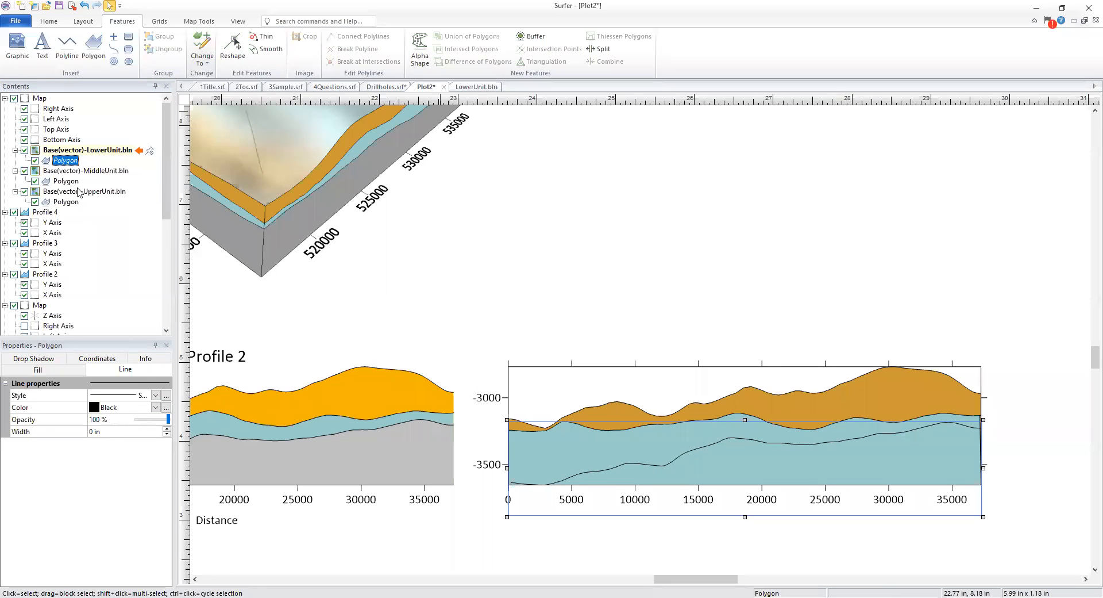
pyautogui.click(51, 370)
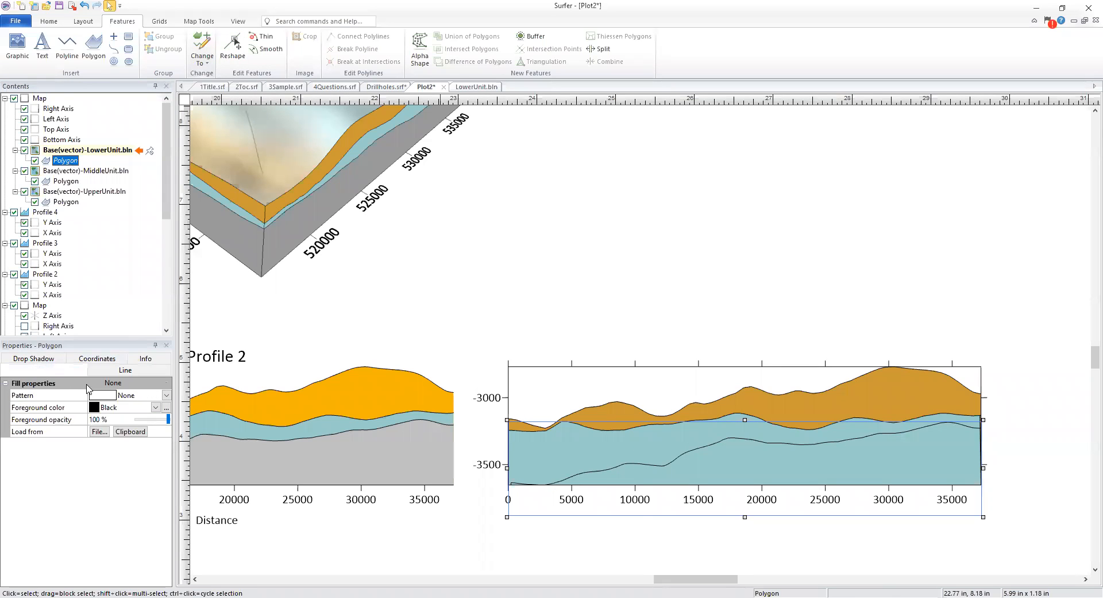
pyautogui.click(166, 394)
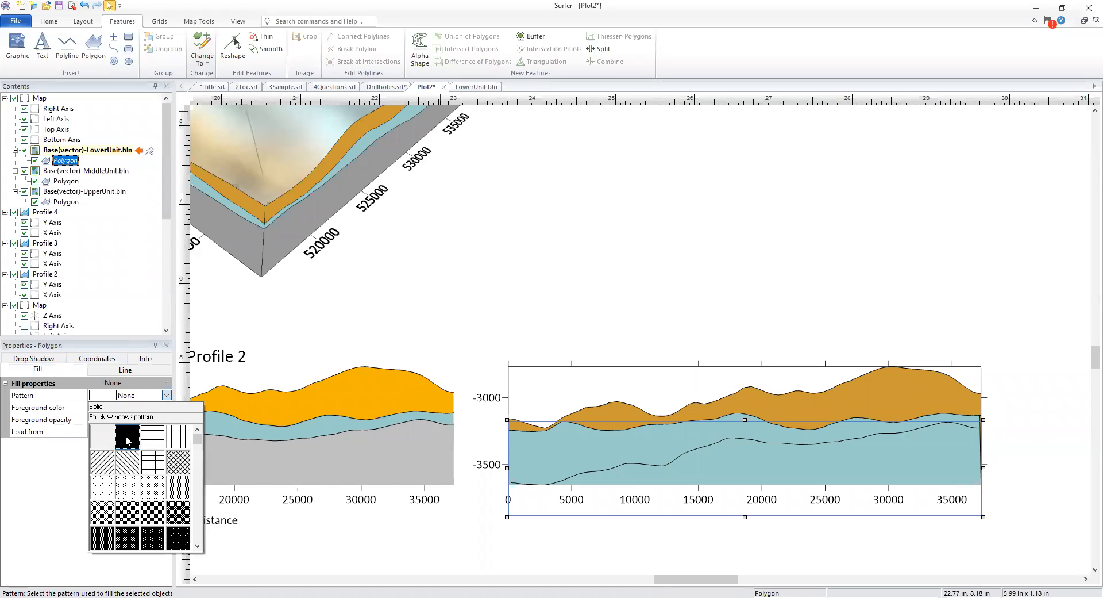
pyautogui.click(128, 437)
pyautogui.click(138, 407)
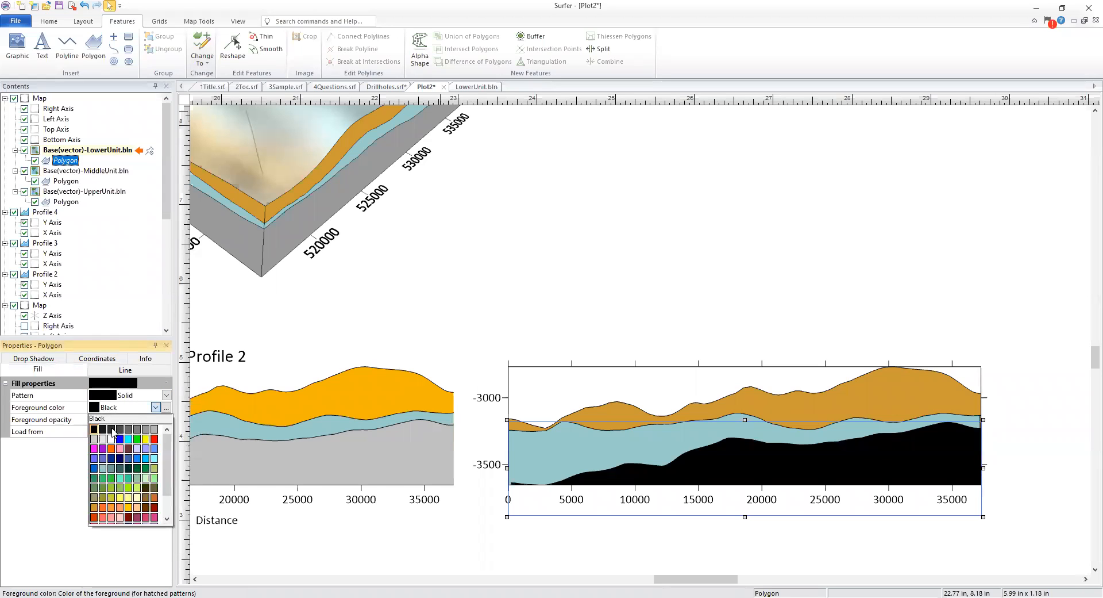
pyautogui.click(144, 429)
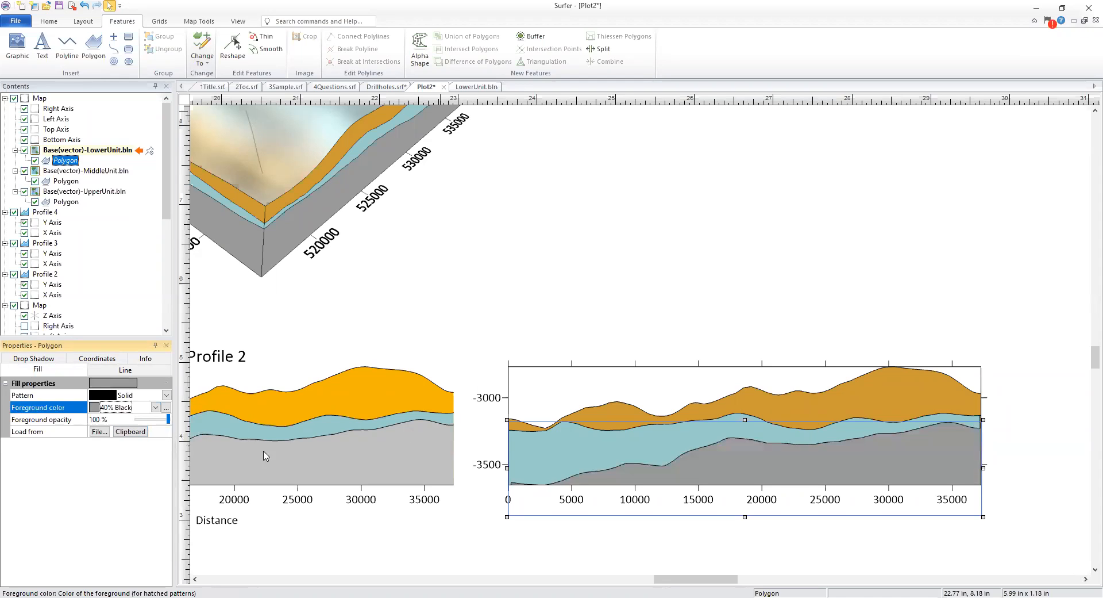
pyautogui.click(873, 351)
pyautogui.scroll(-2, 1057, 471)
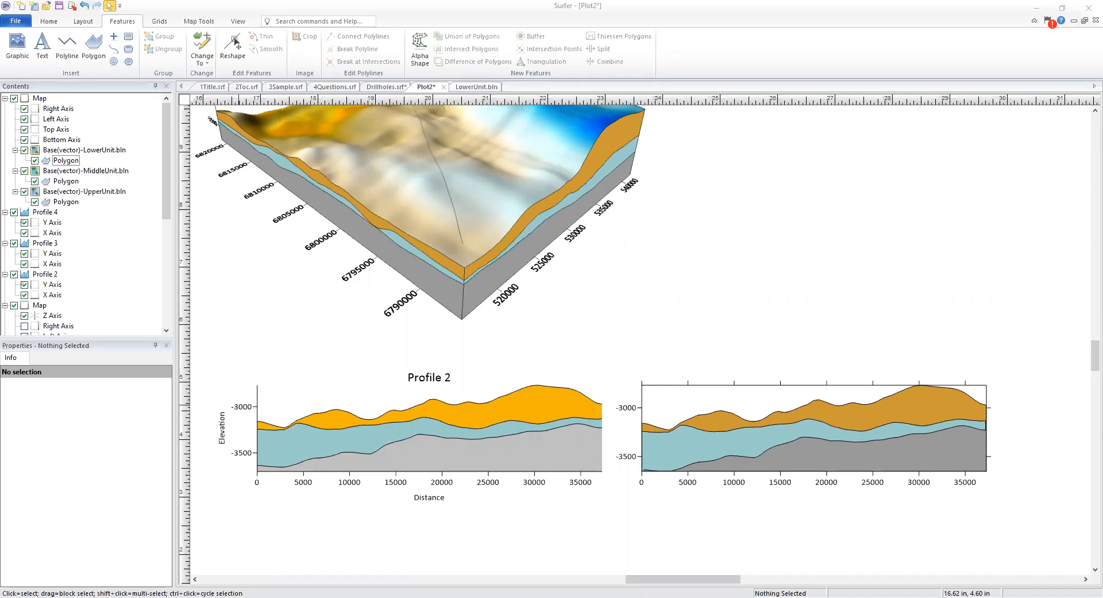
# Examine the Profile settings in the program defaults, including title, missing data method, fill and line, and leave without changes
pyautogui.click(20, 25)
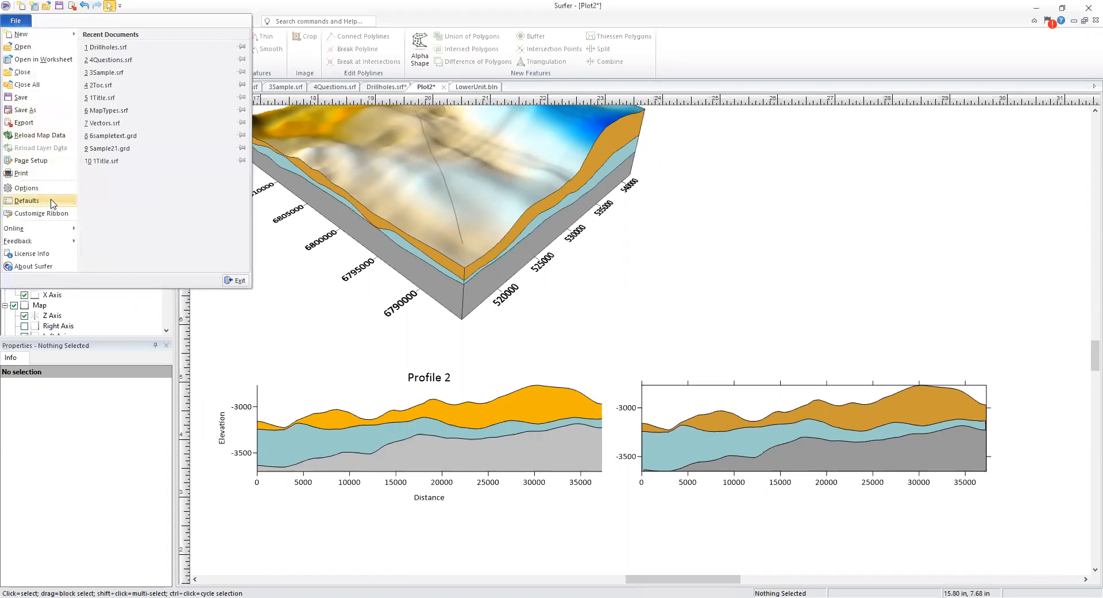
pyautogui.click(52, 203)
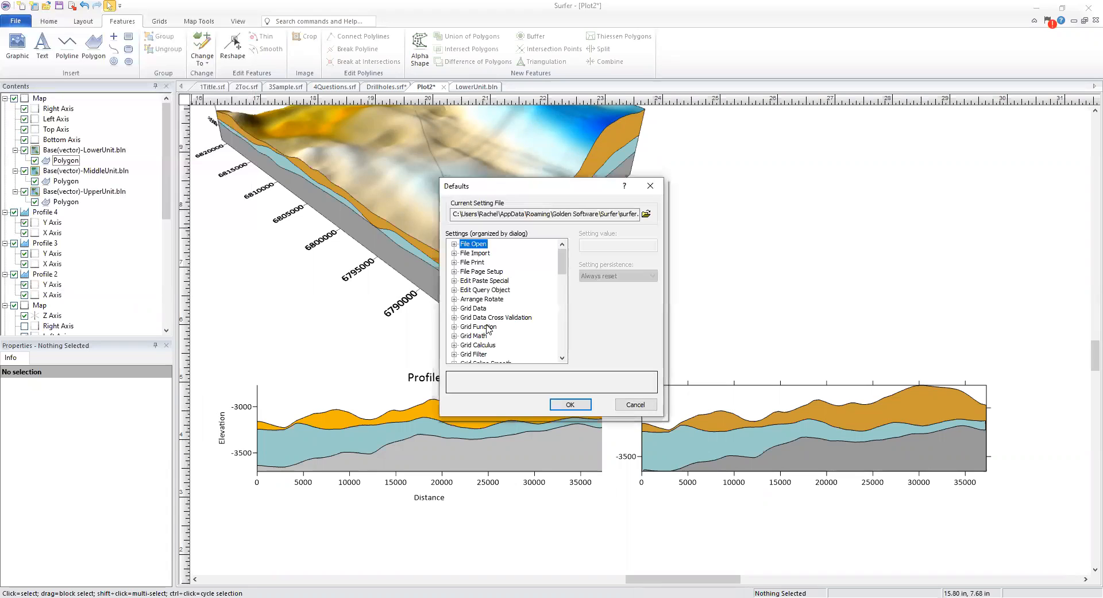
pyautogui.scroll(-10, 488, 329)
pyautogui.scroll(-2, 496, 320)
pyautogui.scroll(-1, 496, 322)
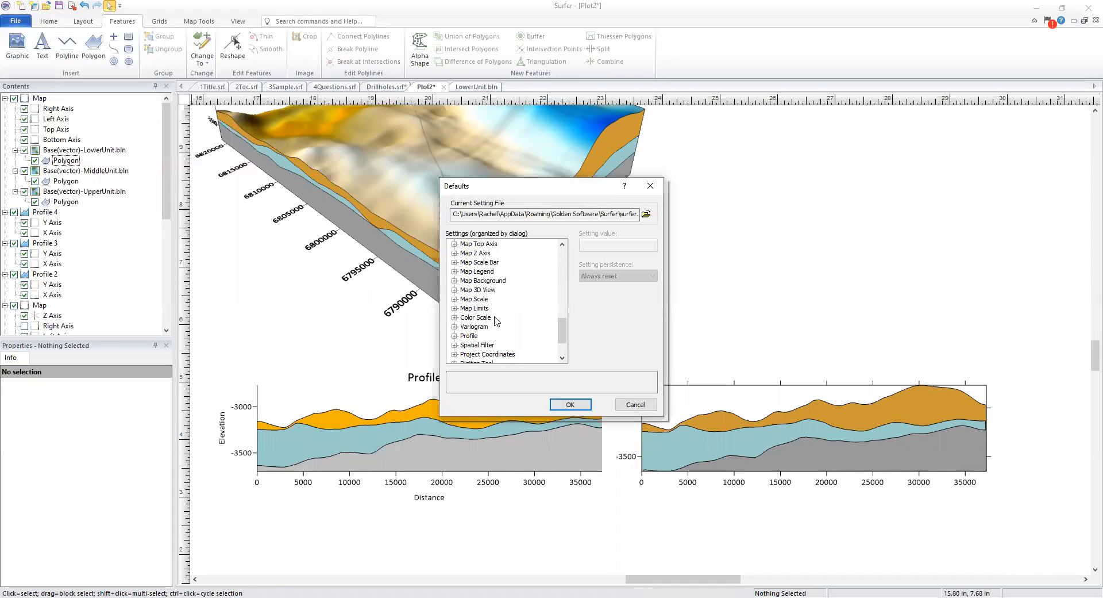
pyautogui.click(455, 337)
pyautogui.scroll(-2, 540, 331)
pyautogui.scroll(1, 540, 331)
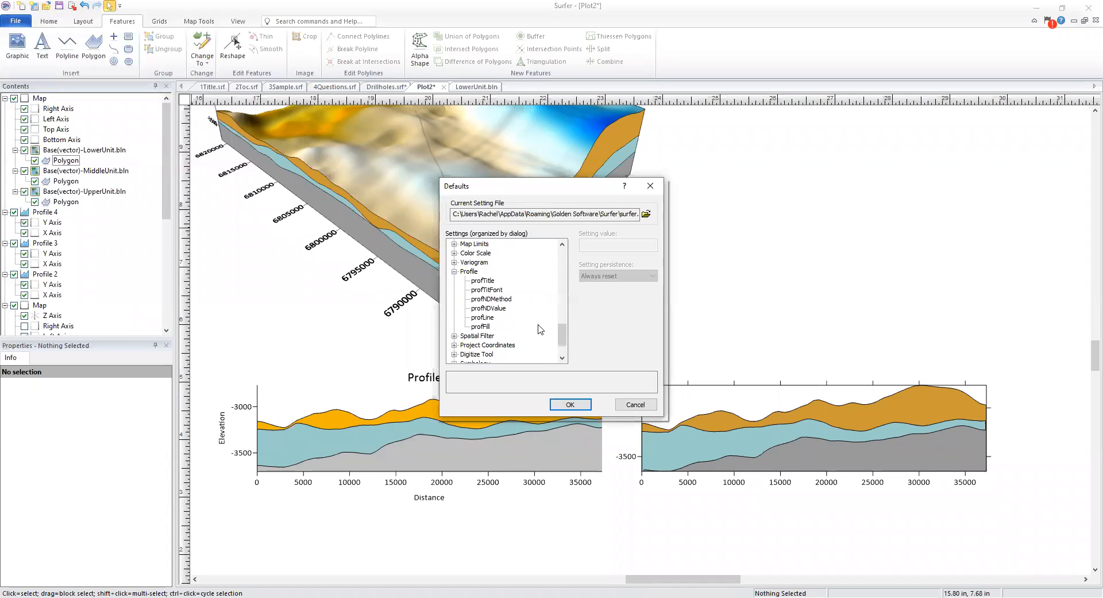
pyautogui.click(493, 282)
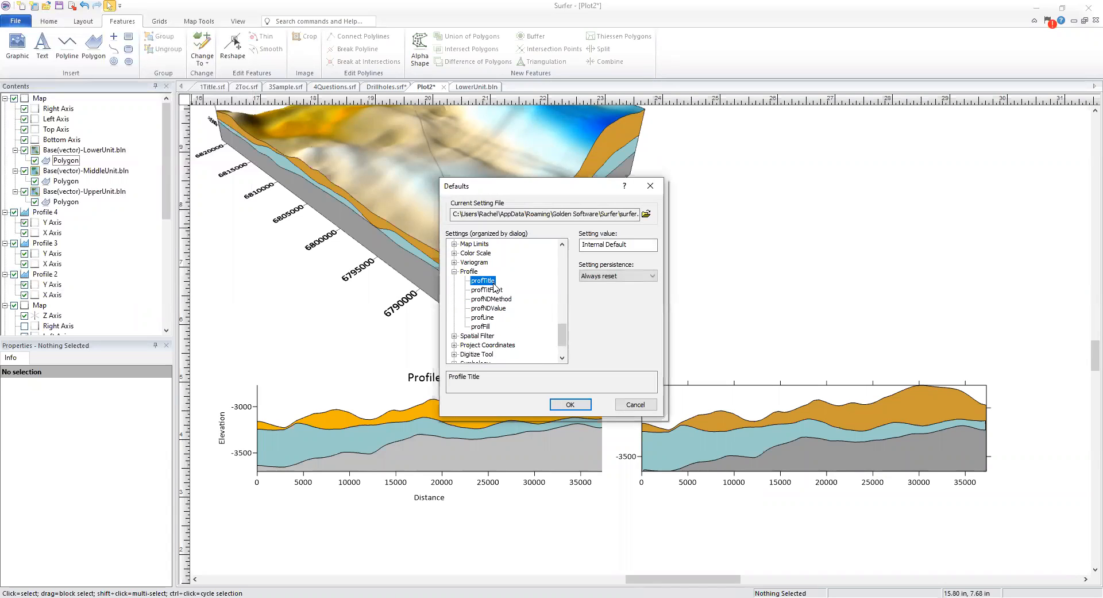
pyautogui.click(498, 290)
pyautogui.click(501, 300)
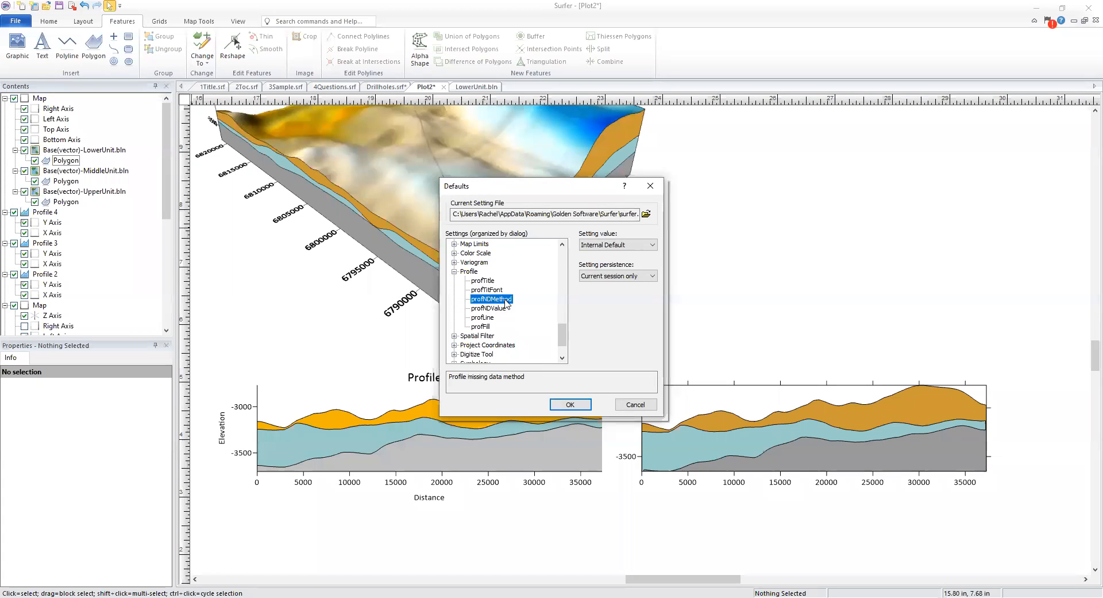
pyautogui.click(488, 328)
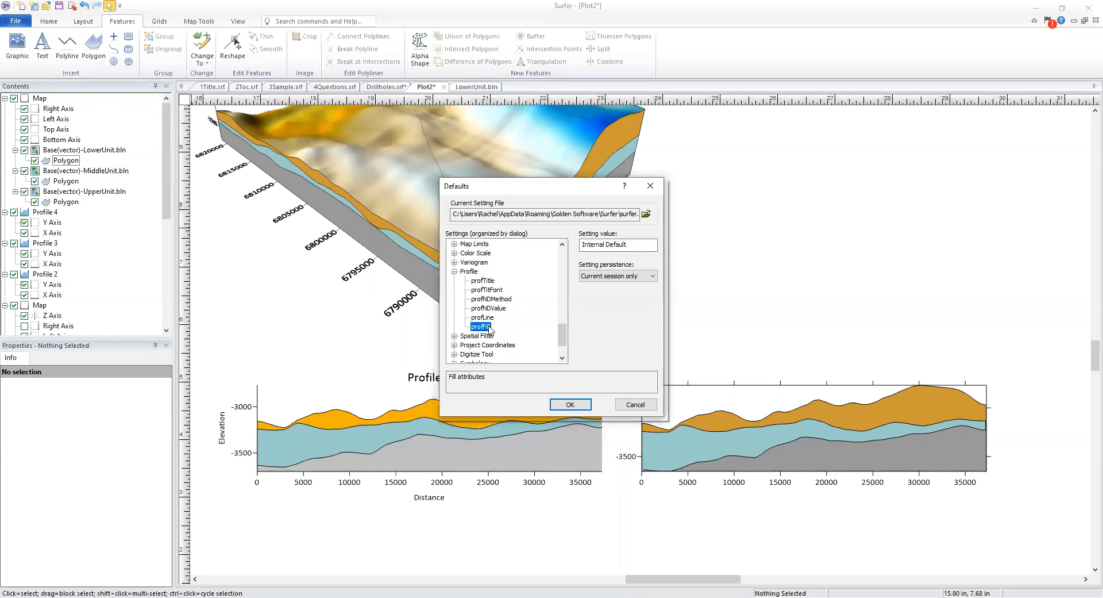
pyautogui.click(492, 318)
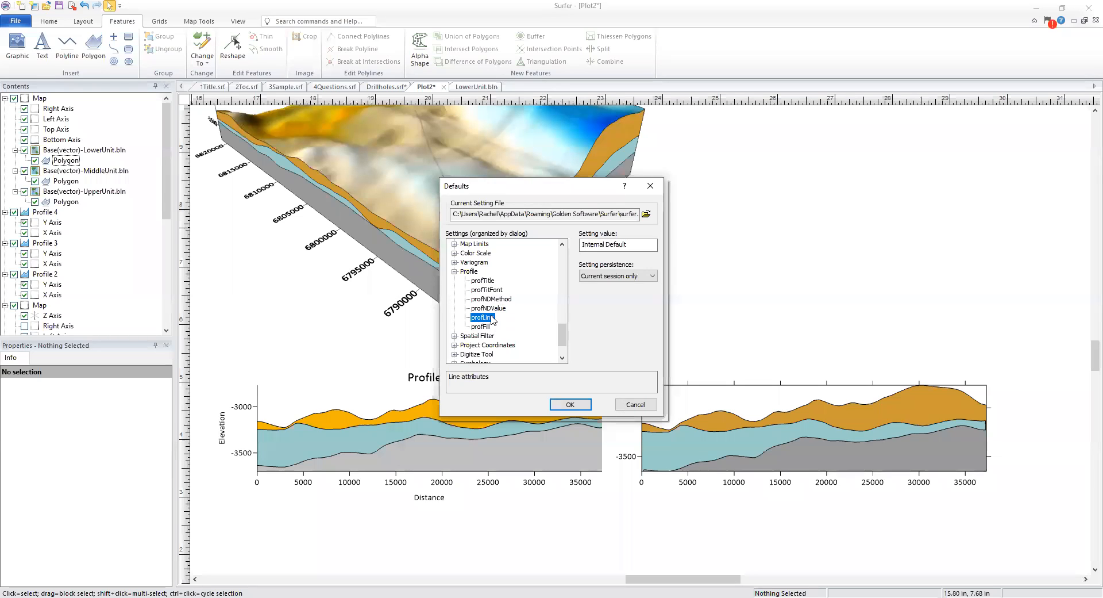
pyautogui.click(635, 405)
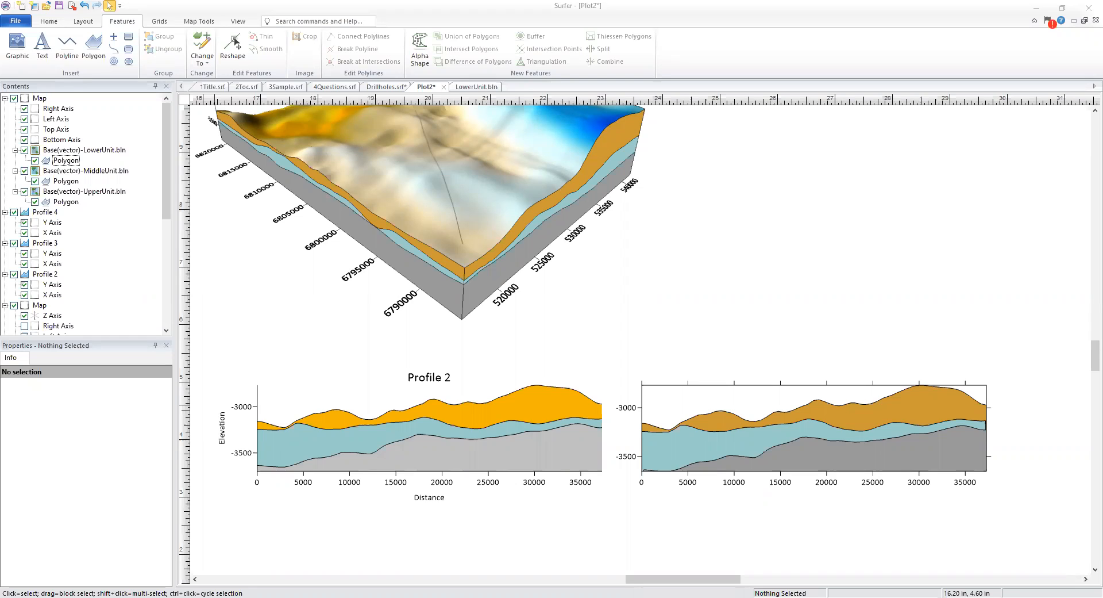
# Review the Terrain Modeling and Differential & Integral Operators available in Grid Calculus, and close it without calculating
pyautogui.click(160, 22)
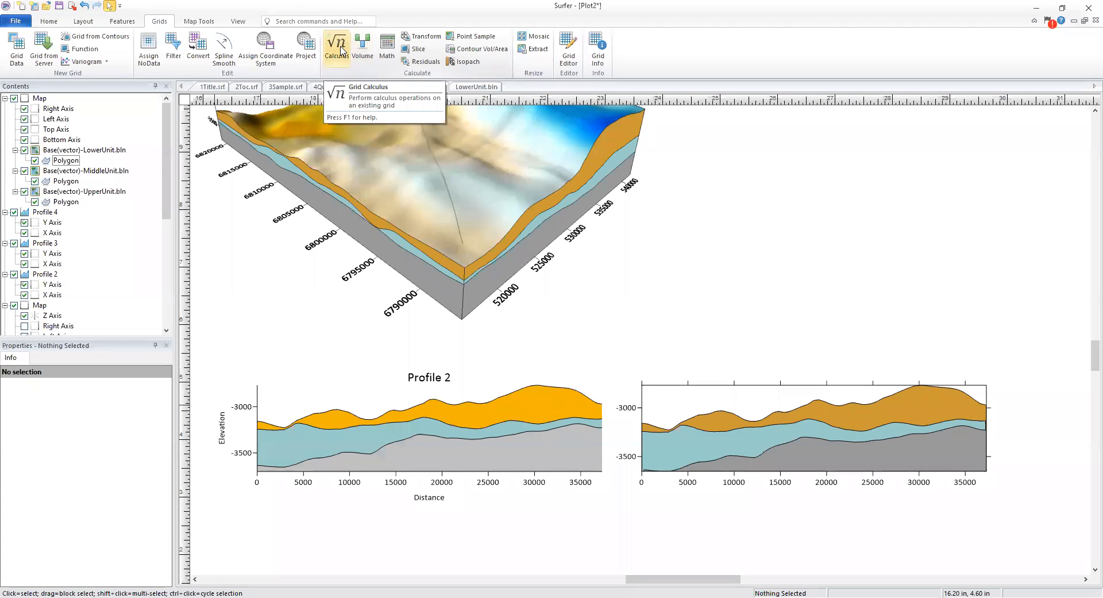
pyautogui.click(341, 51)
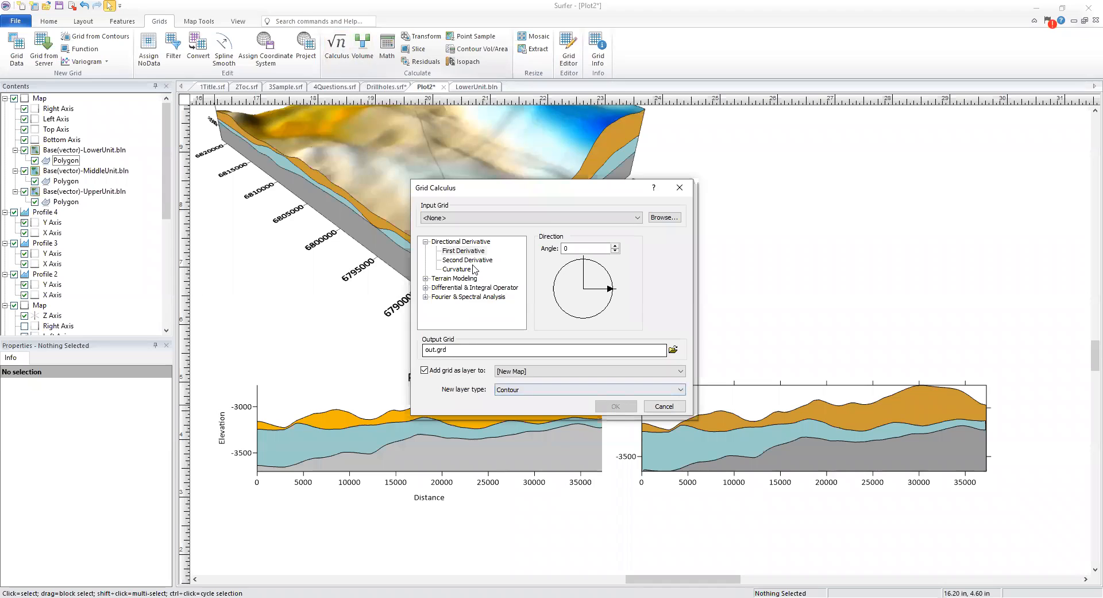
pyautogui.click(426, 278)
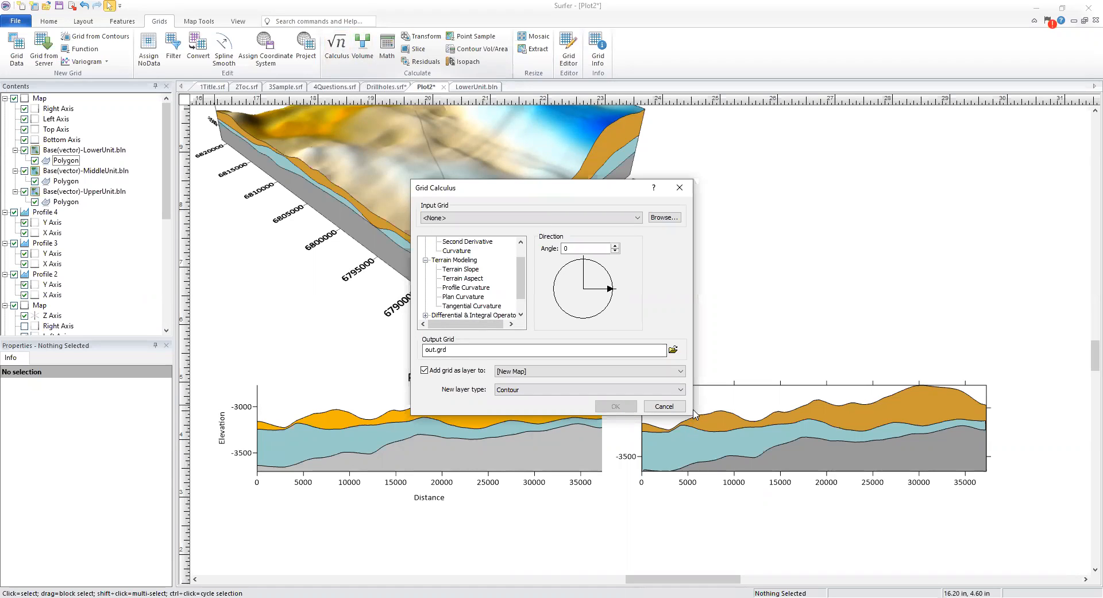
pyautogui.click(426, 315)
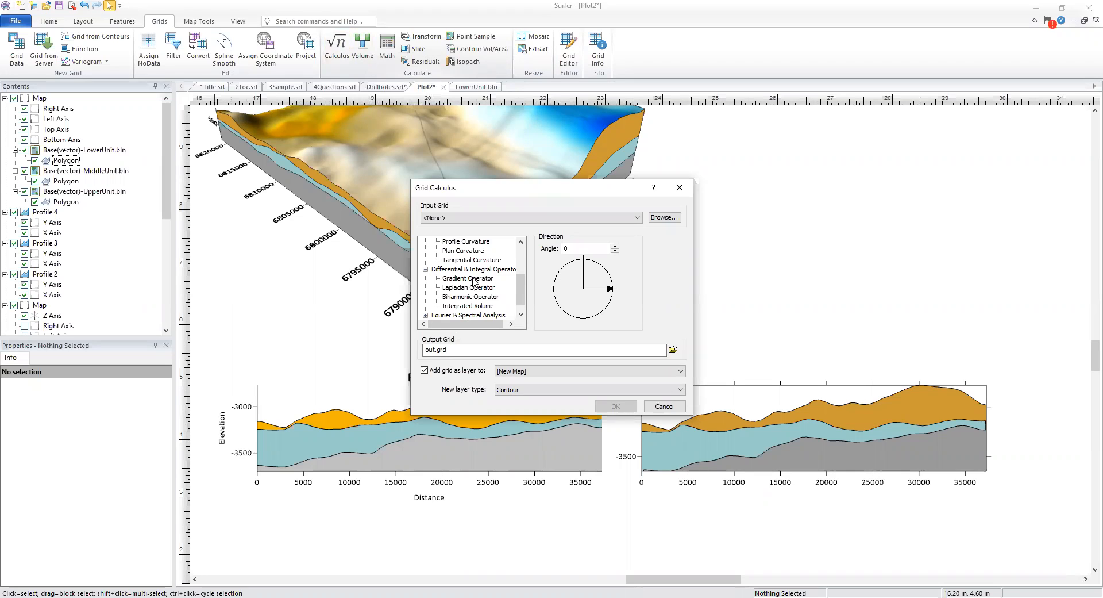
pyautogui.click(664, 407)
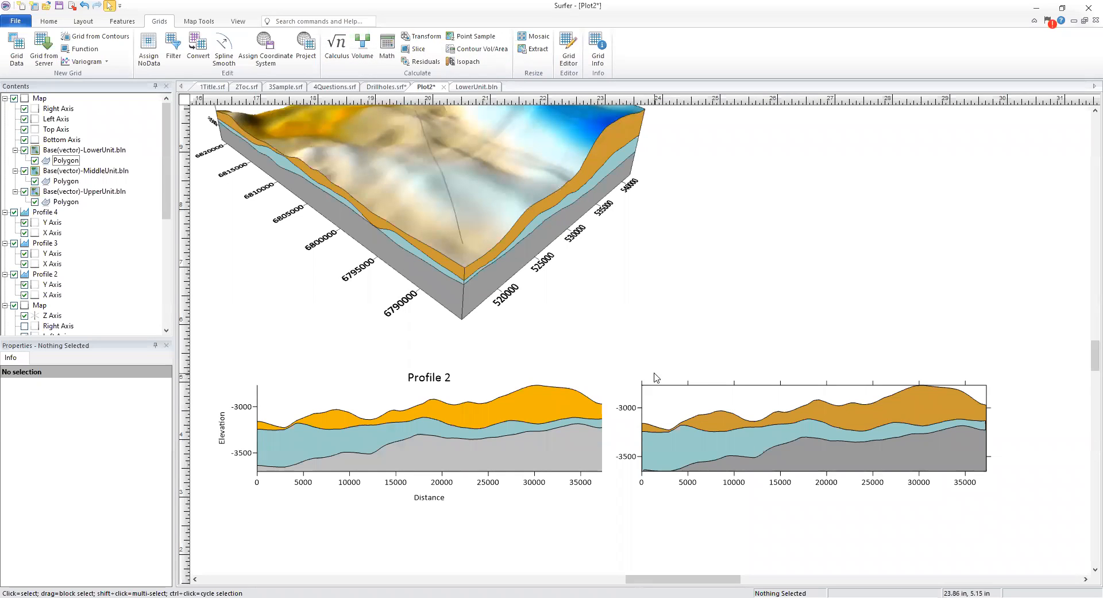
# Try the function sqrt(A^2 + B^2) in Grid Math and cancel without creating a grid
pyautogui.click(385, 49)
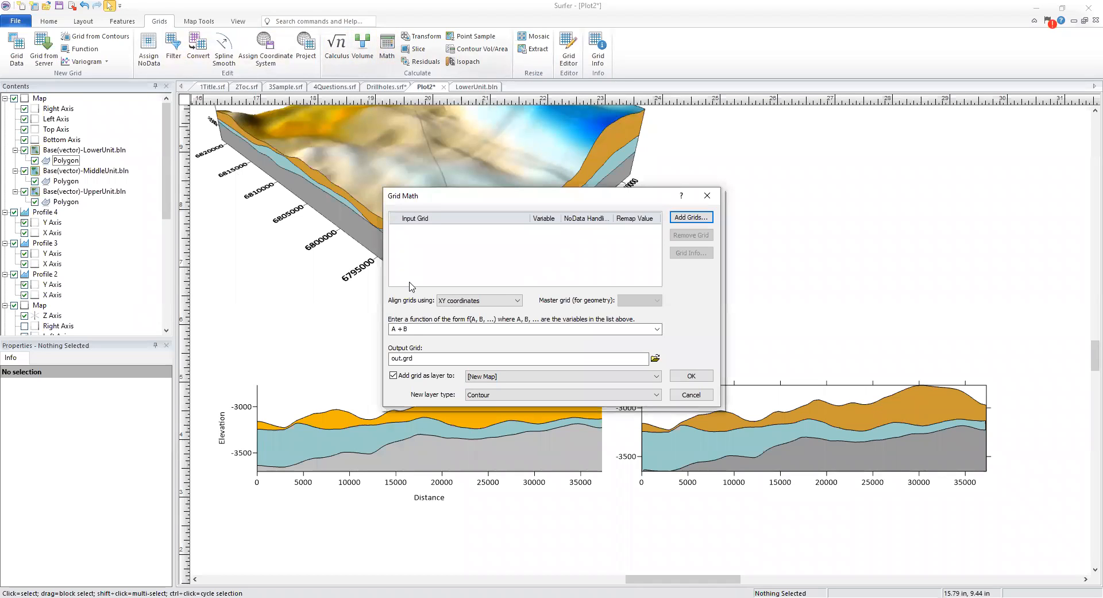
pyautogui.click(412, 329)
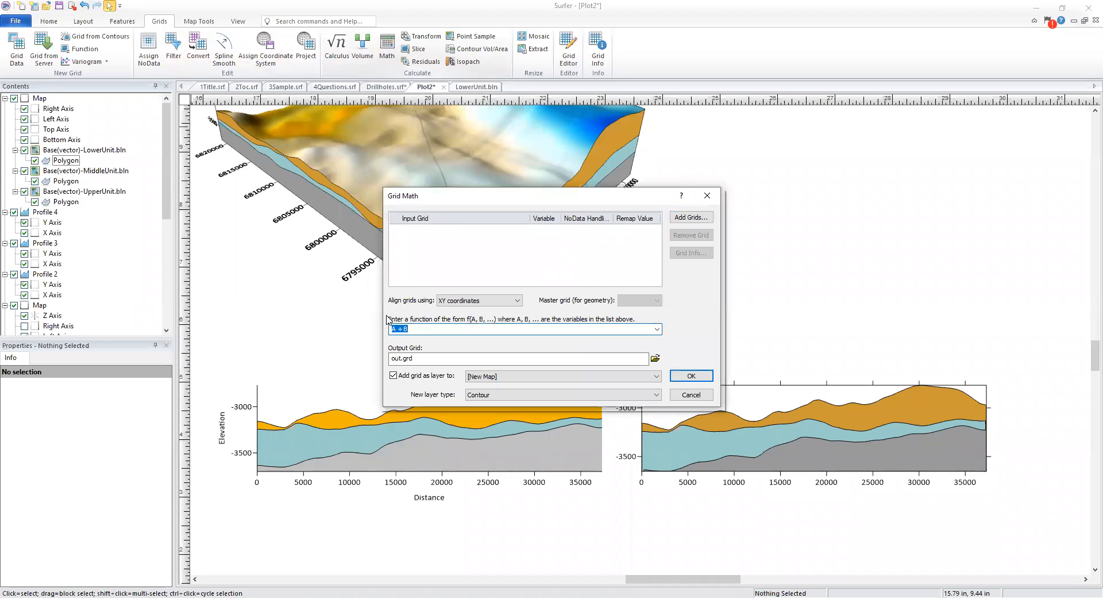
pyautogui.write('sqrt(A^2 + B^2')
pyautogui.click(694, 395)
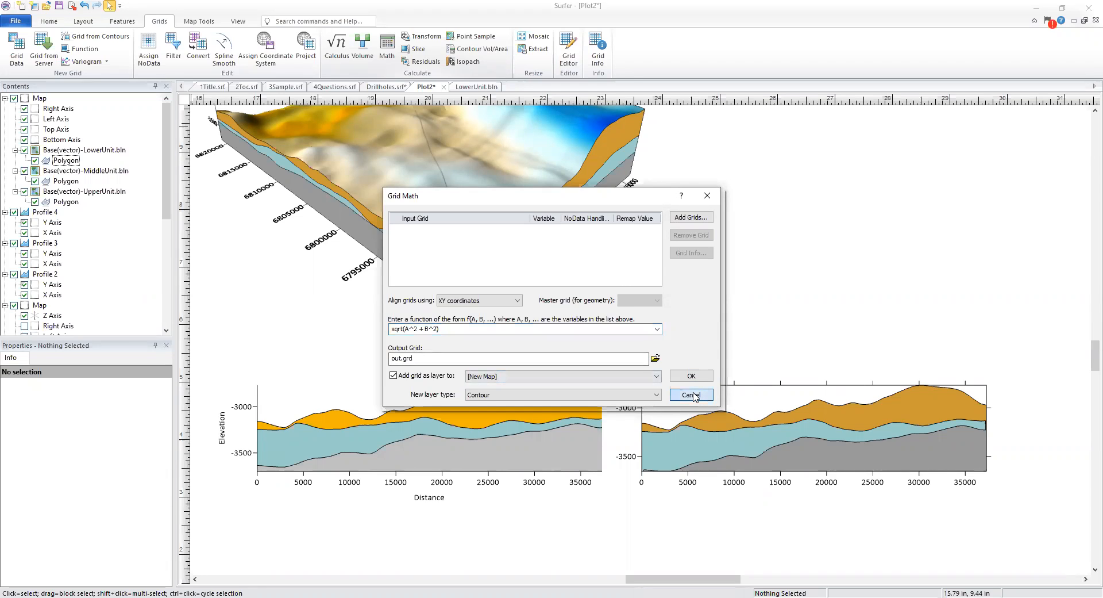